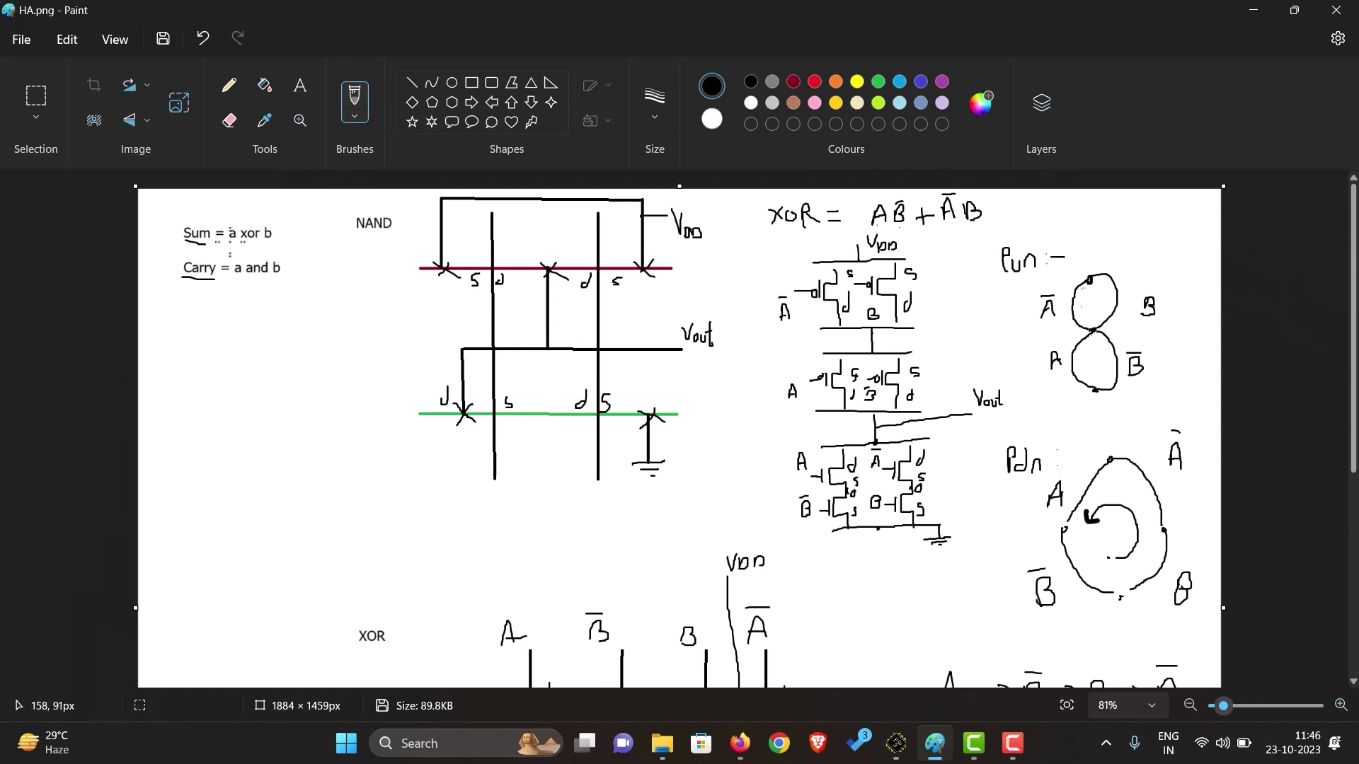
Underline "a xor b" and "a and b" in the Sum and Carry definitions.
mouse_move(230, 242)
left_mouse_down()
mouse_move(274, 244)
mouse_move(251, 279)
mouse_move(282, 279)
left_mouse_up()
Circle the NAND stick diagram and mark the XOR circuit's pull-down and pull-up networks, and undo these markings.
mouse_move(411, 214)
left_mouse_down()
mouse_move(378, 268)
mouse_move(360, 364)
mouse_move(411, 477)
mouse_move(534, 515)
mouse_move(686, 511)
mouse_move(739, 398)
mouse_move(722, 196)
left_mouse_up()
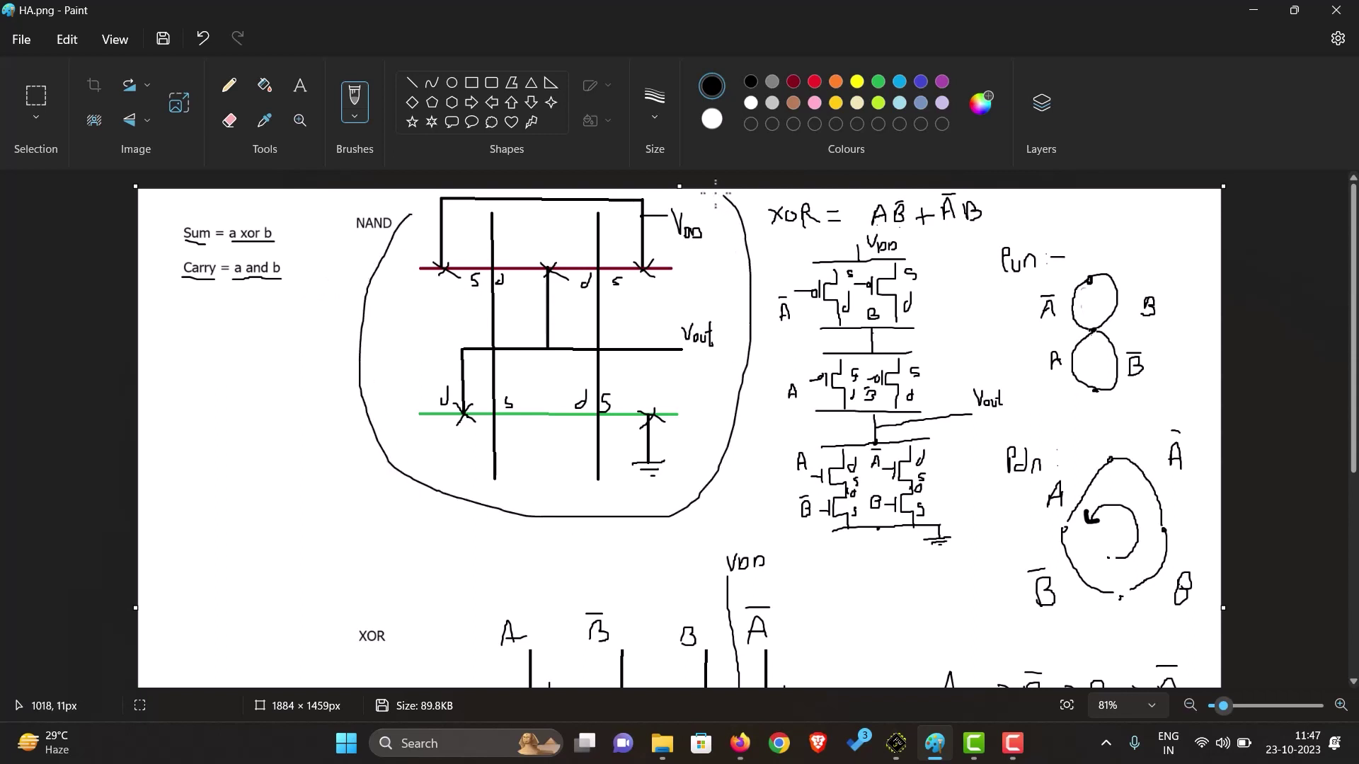
key("ctrl+z")
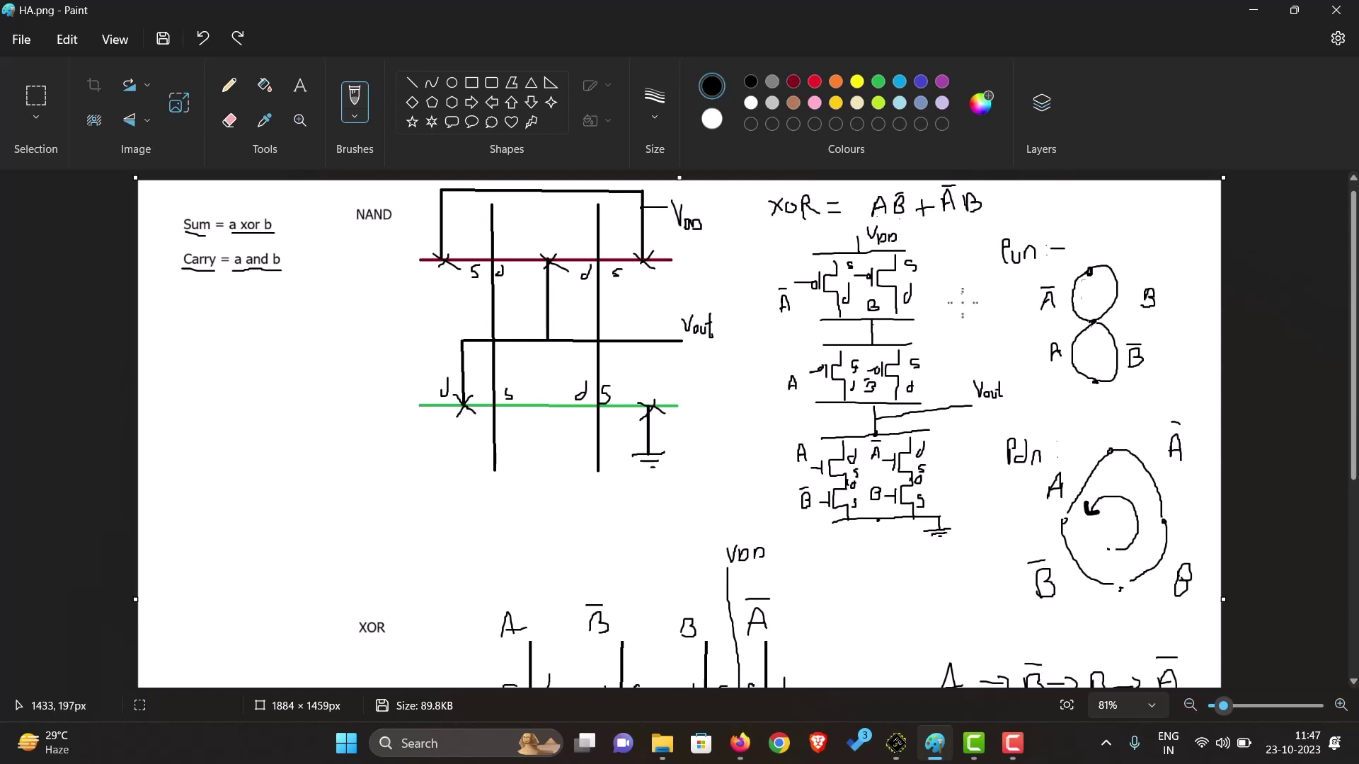
scroll(941, 297, "down", 1)
scroll(891, 283, "up", 1)
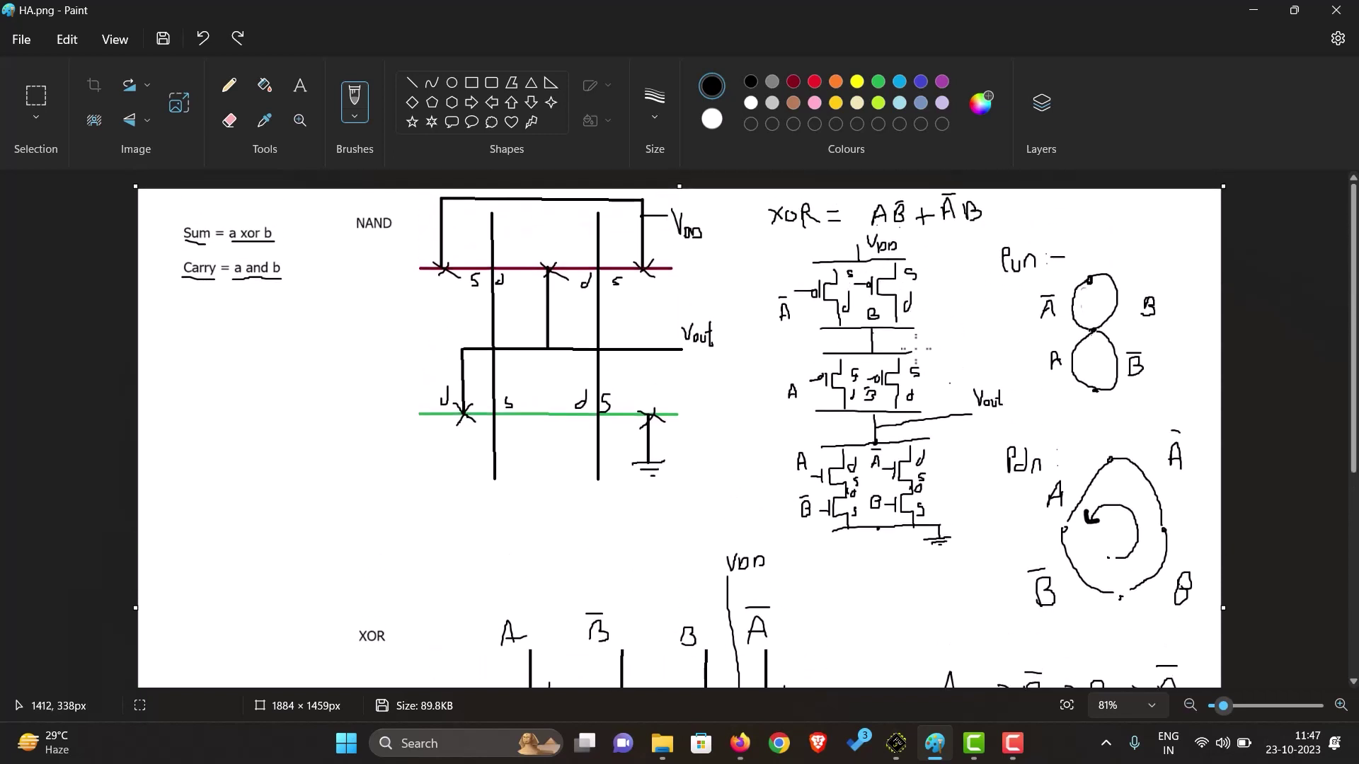
mouse_move(883, 431)
left_mouse_down()
mouse_move(793, 490)
mouse_move(918, 545)
mouse_move(896, 425)
left_mouse_up()
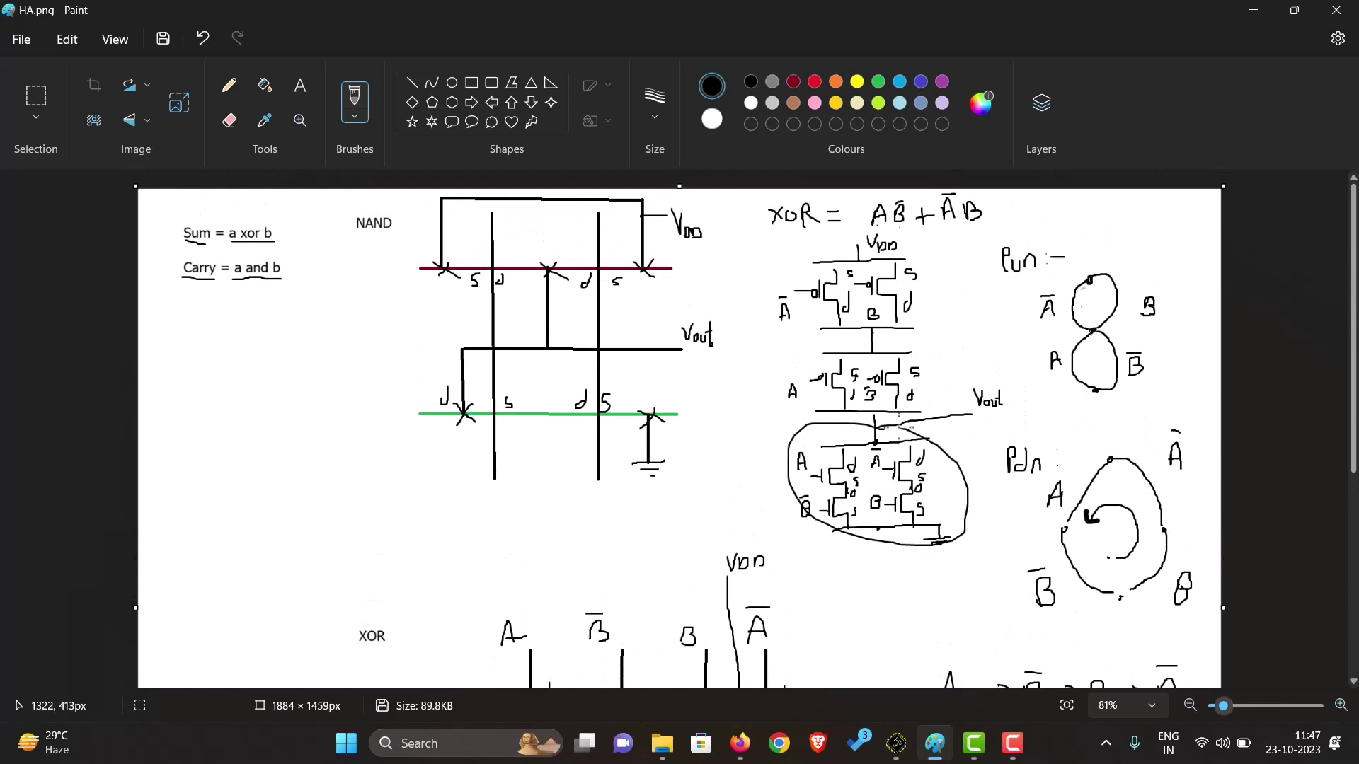
mouse_move(810, 268)
left_mouse_down()
mouse_move(840, 438)
mouse_move(951, 374)
mouse_move(900, 264)
left_mouse_up()
key("ctrl+z")
key("ctrl+z")
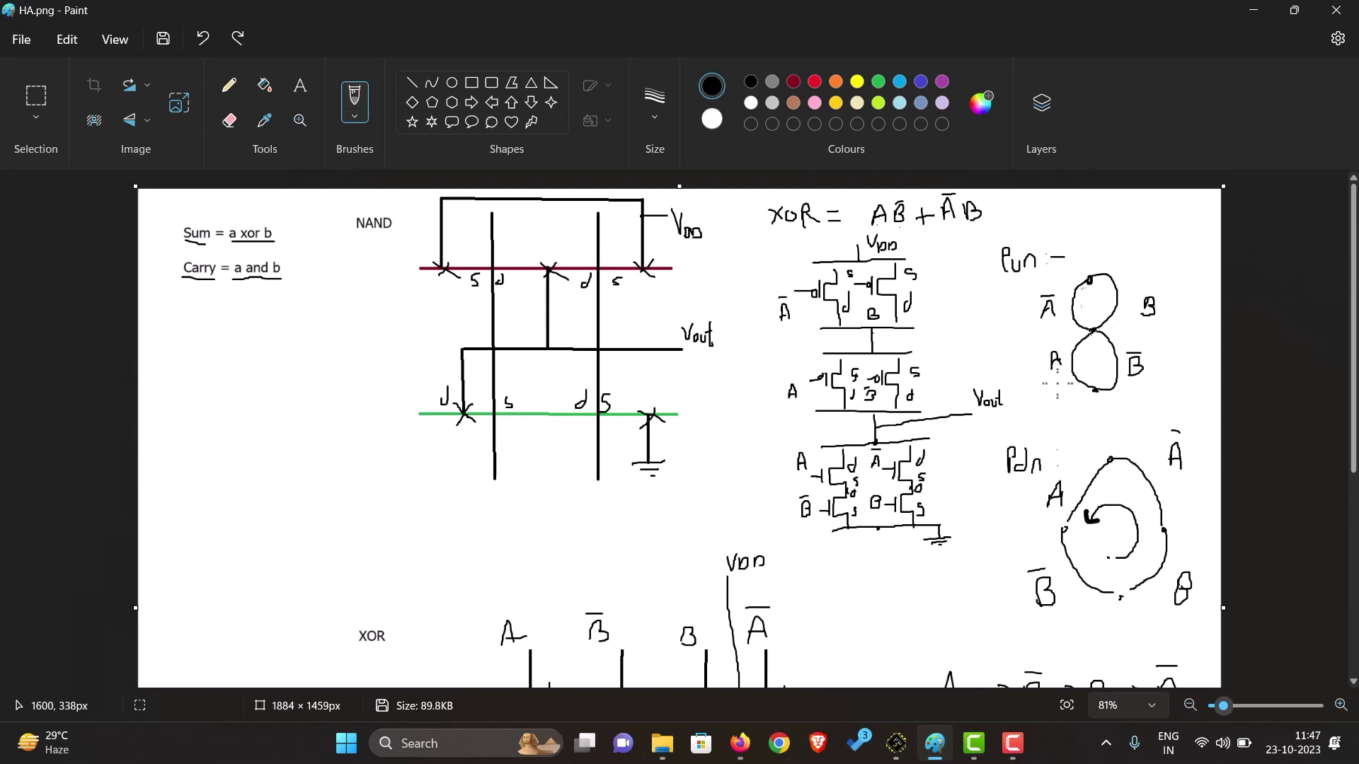
Retrace the circular direction arrow inside the Pdn Euler graph with the brush.
scroll(951, 312, "down", 2)
scroll(1030, 277, "up", 2)
left_click(860, 293)
scroll(1067, 420, "down", 2)
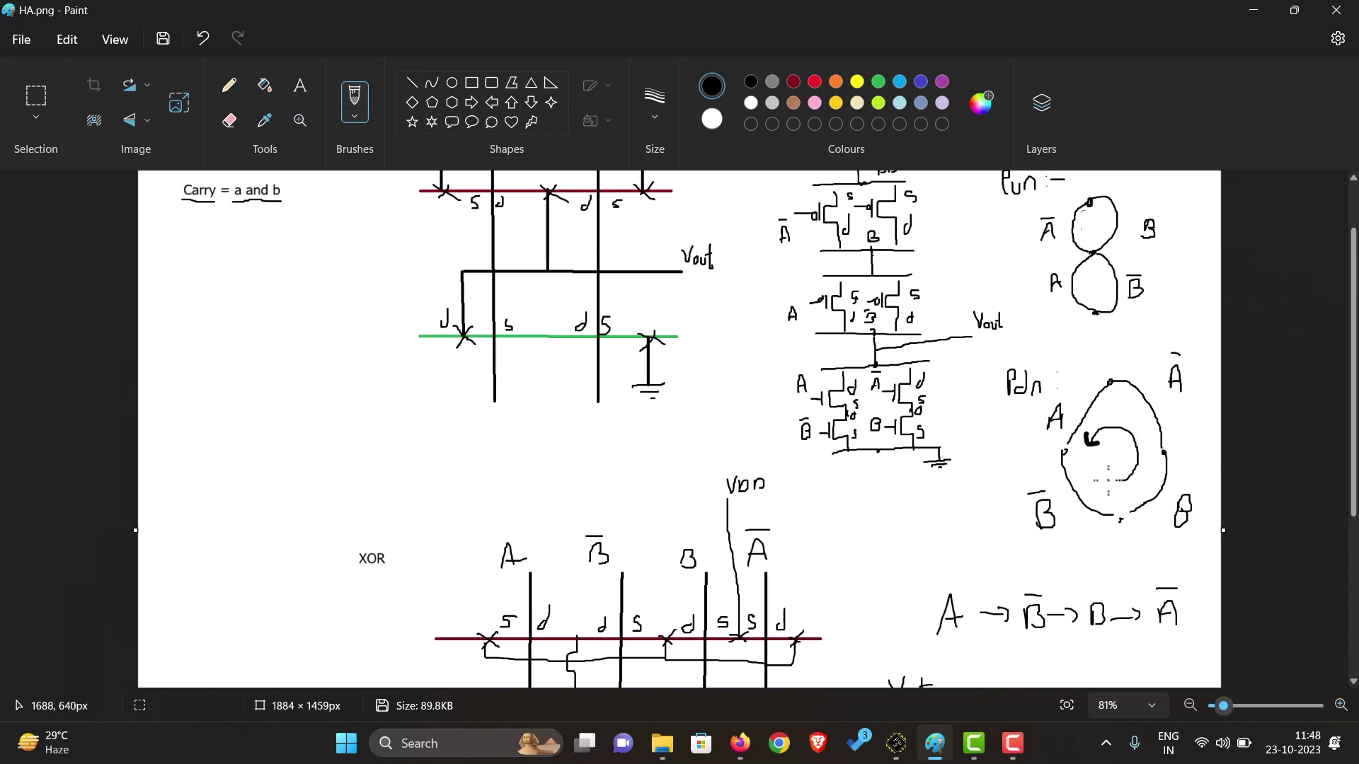
mouse_move(1109, 478)
left_mouse_down()
mouse_move(1136, 467)
mouse_move(1135, 434)
mouse_move(1094, 438)
left_mouse_up()
Compare the XOR stick diagram's source and drain connections with the transistor circuit and the Pun and Pdn graphs.
scroll(1141, 366, "up", 1)
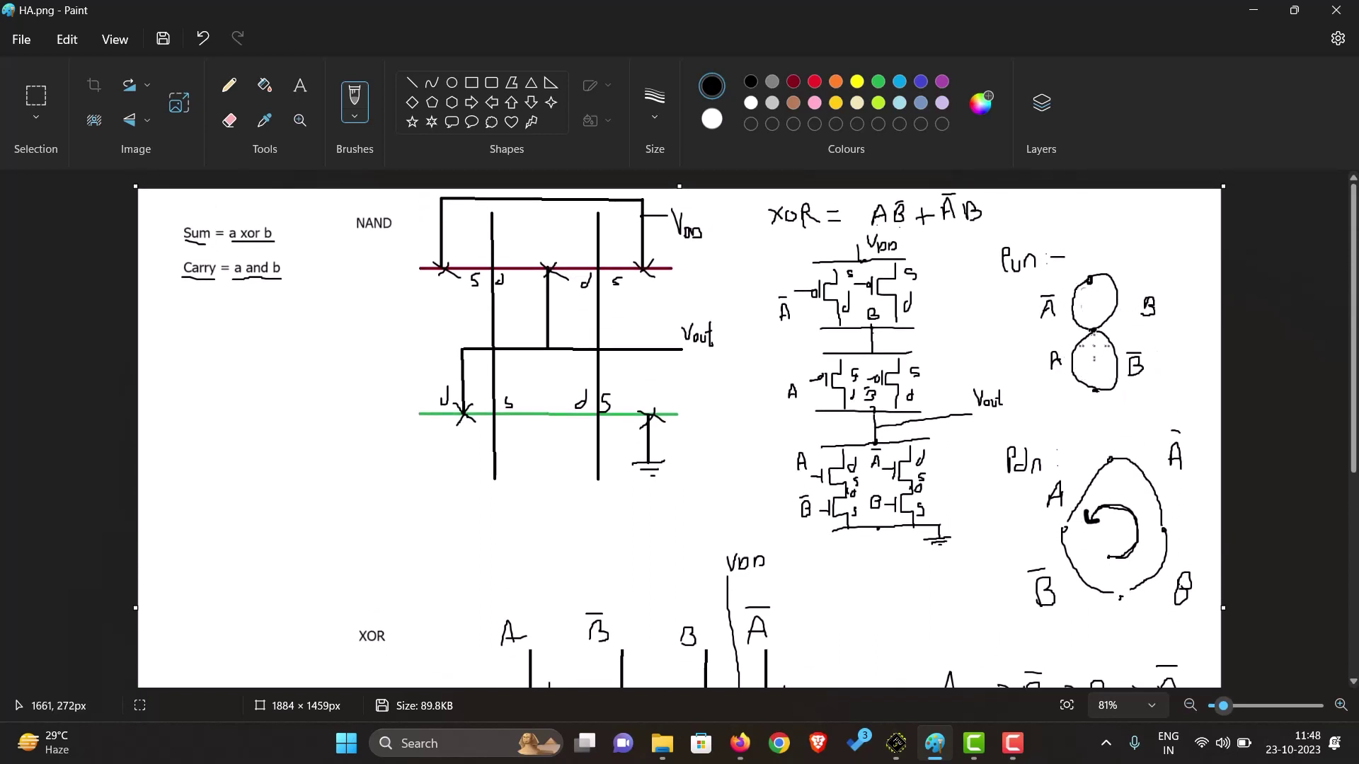
scroll(900, 410, "down", 5)
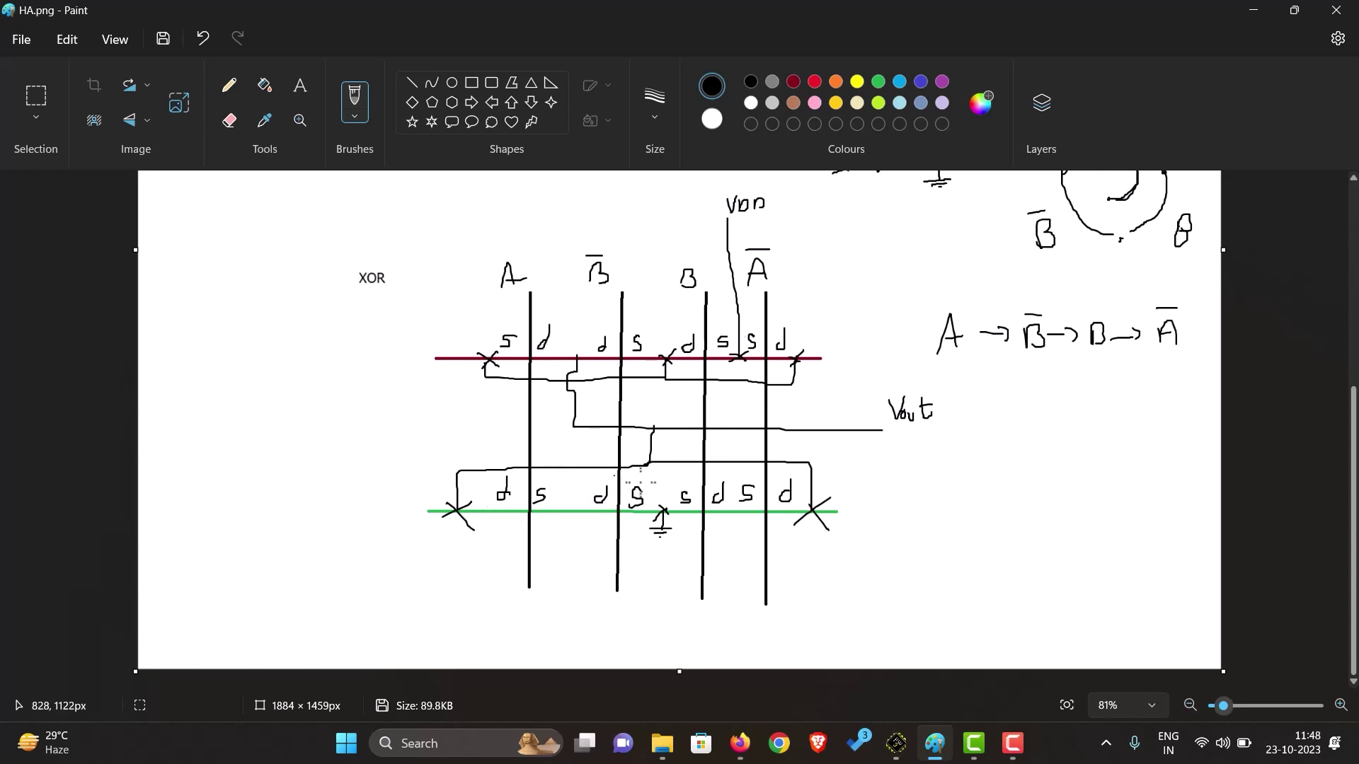
scroll(640, 483, "up", 4)
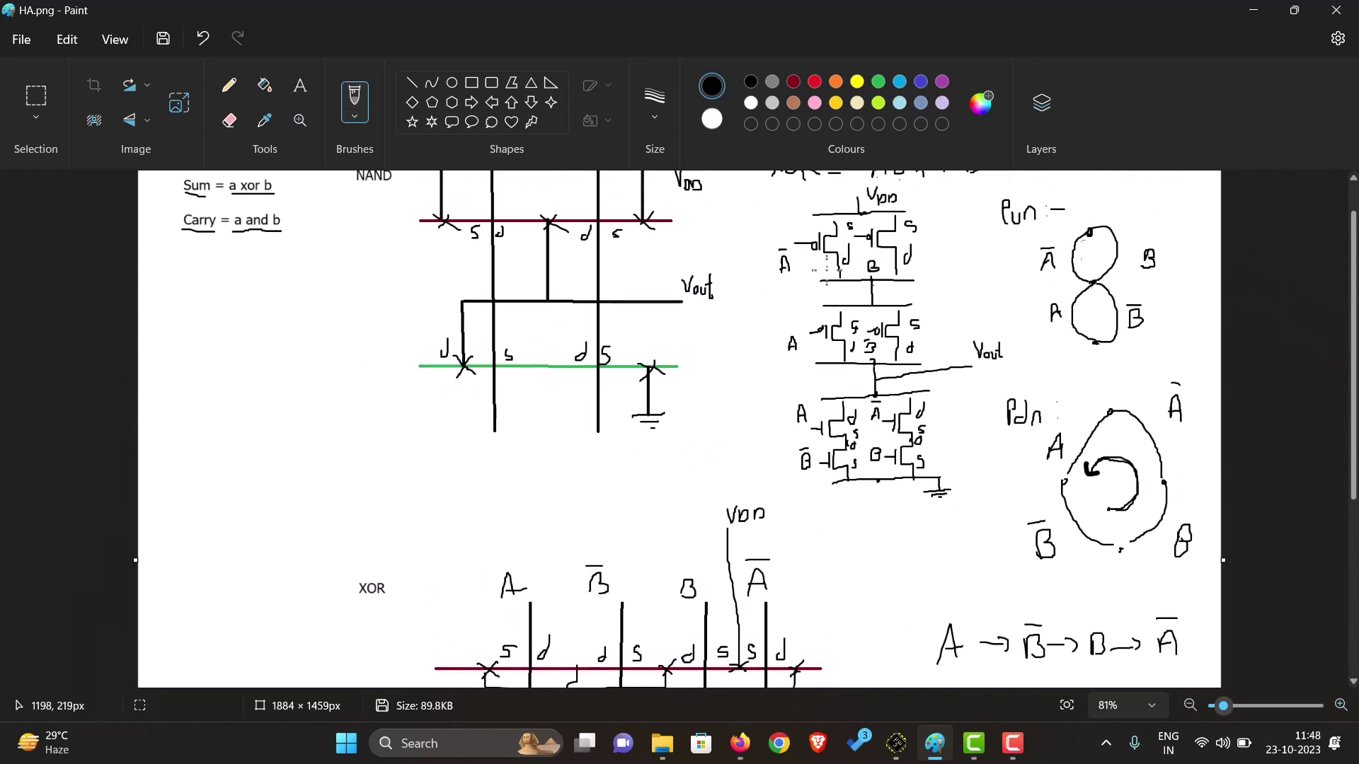
scroll(680, 373, "down", 3)
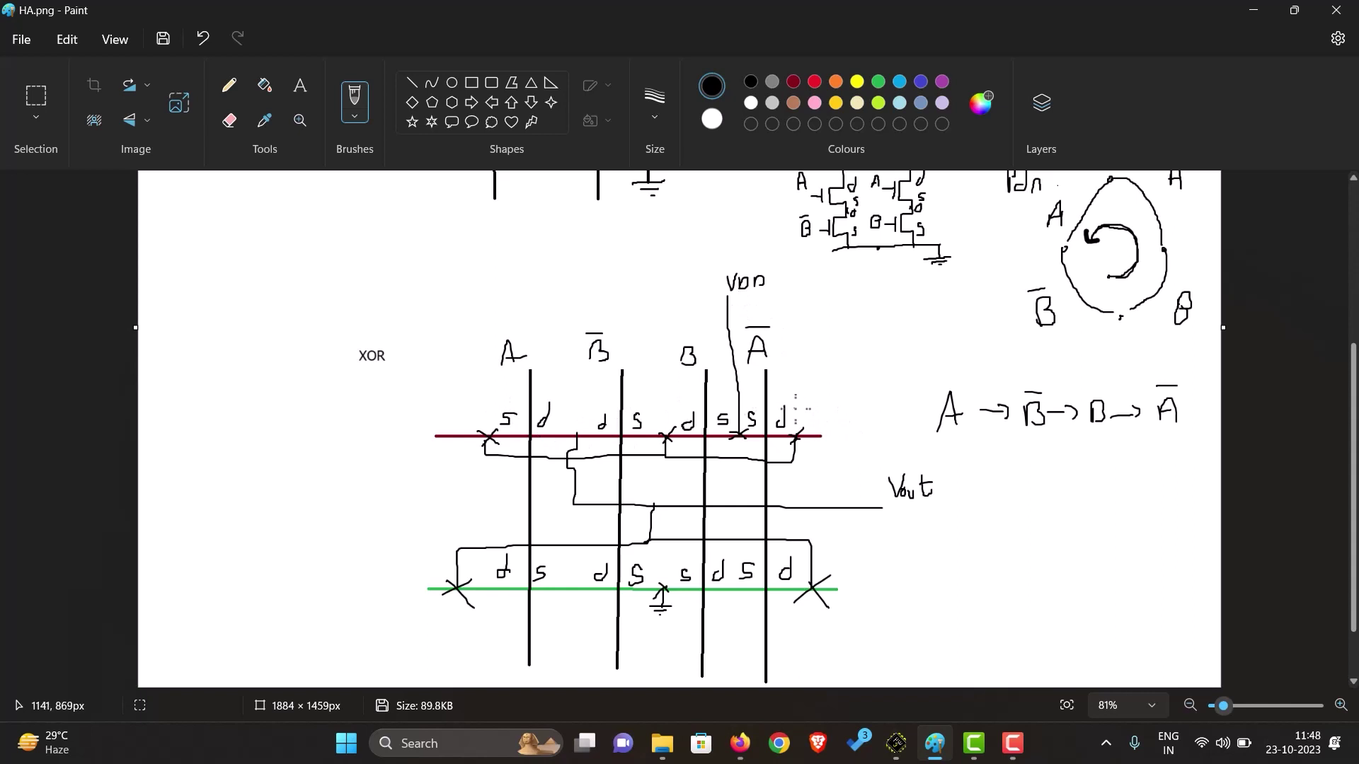
scroll(843, 388, "up", 2)
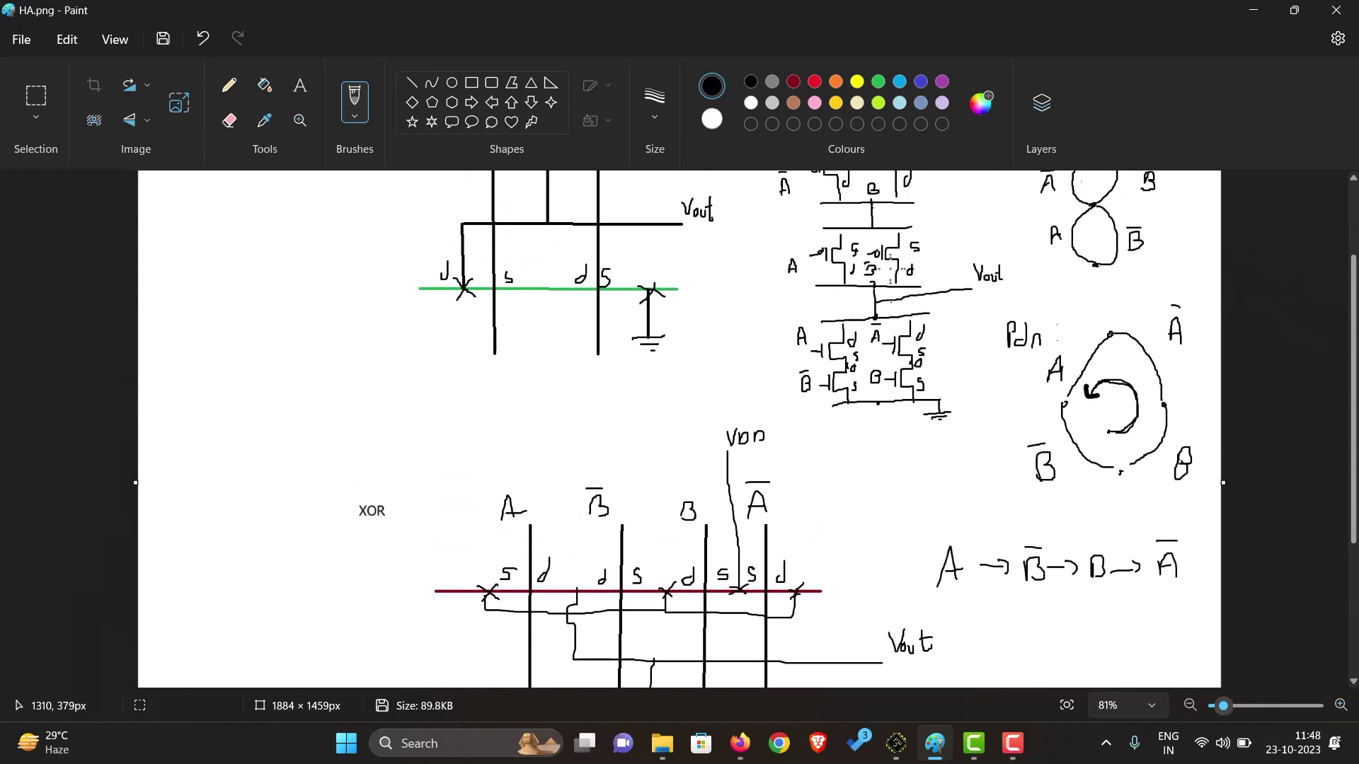
scroll(823, 244, "up", 2)
scroll(779, 363, "down", 4)
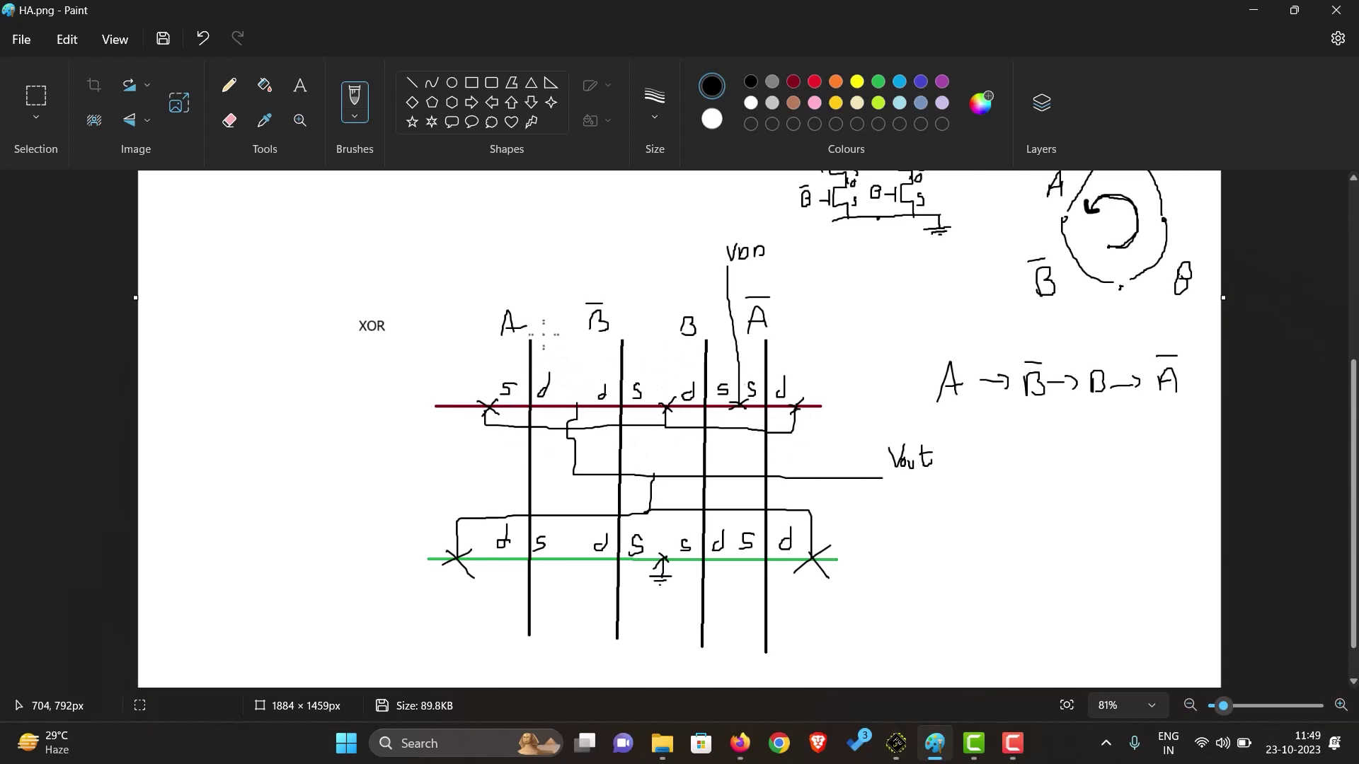
scroll(746, 389, "up", 5)
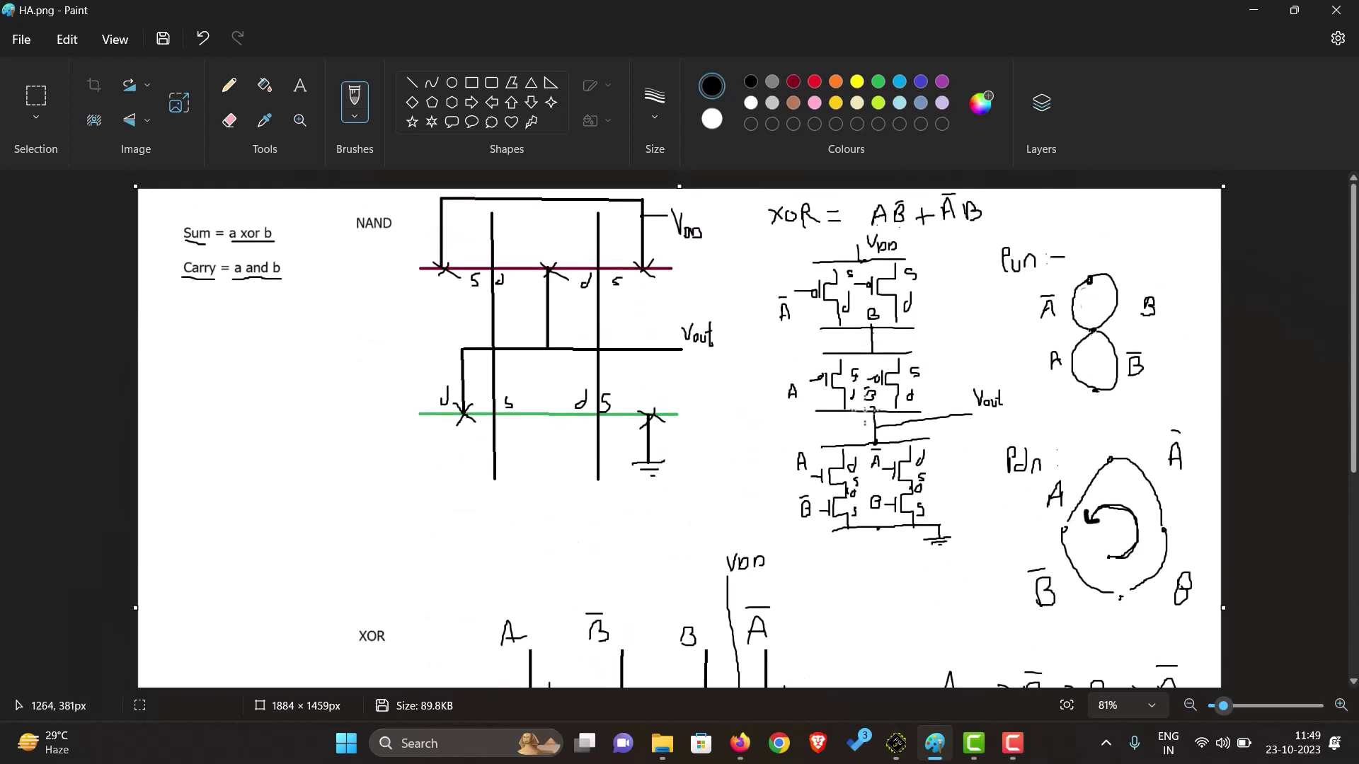
scroll(917, 418, "down", 5)
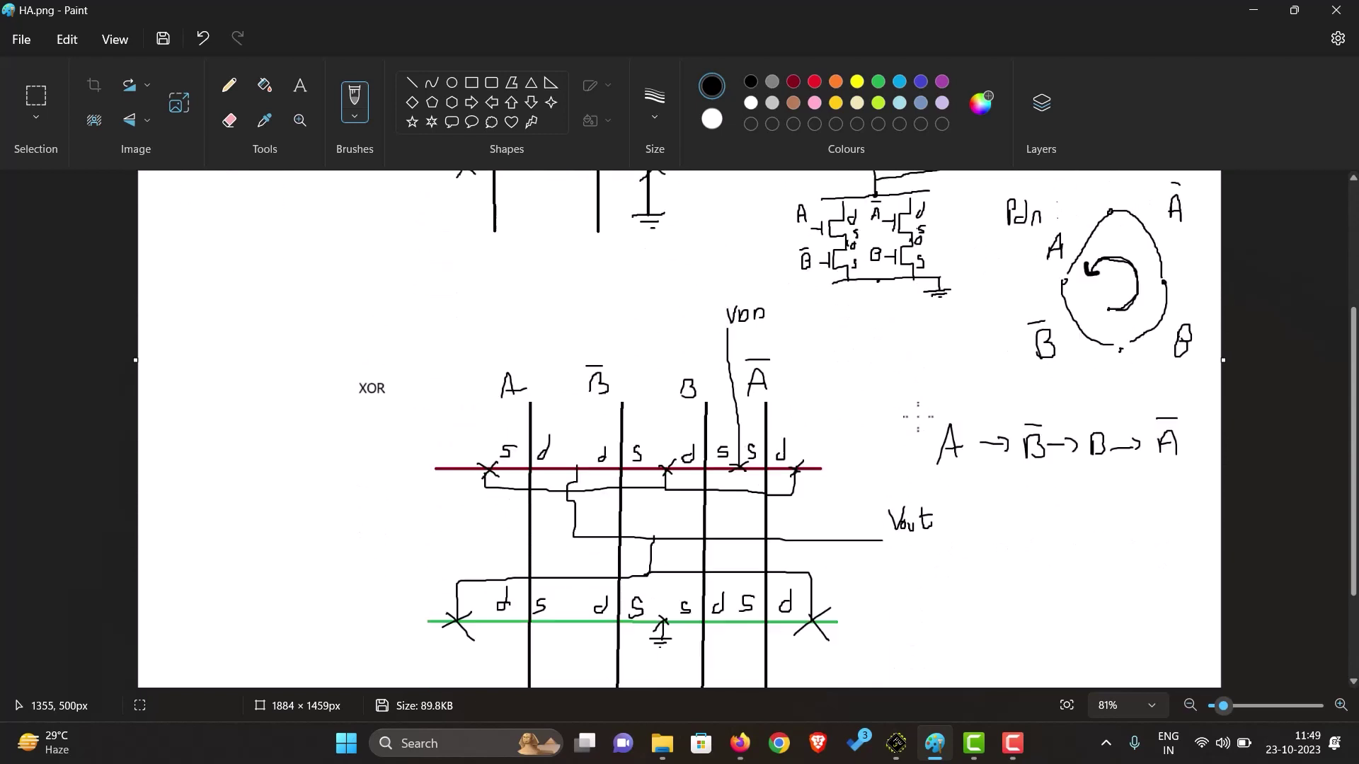
scroll(884, 382, "up", 2)
scroll(809, 384, "down", 3)
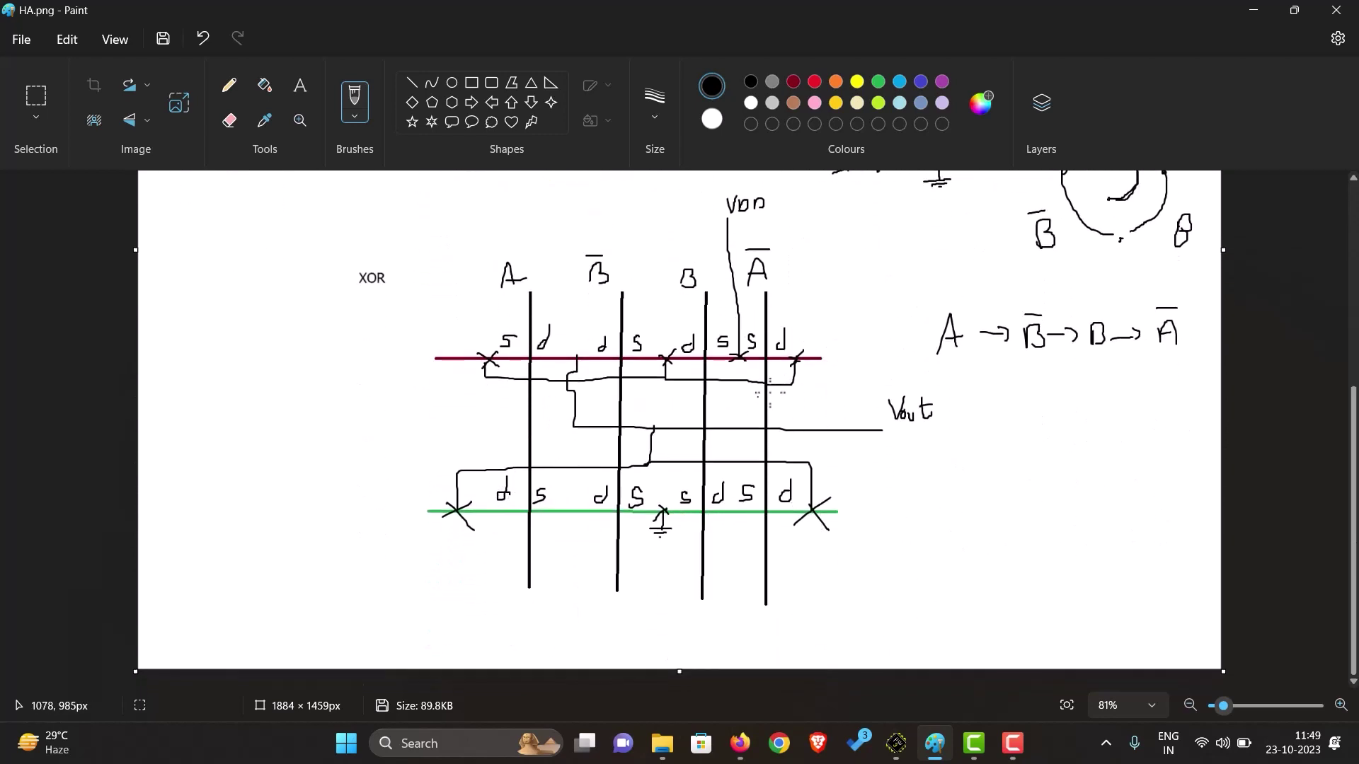
Draw a line above the XOR expression's product terms and undo it.
scroll(769, 393, "up", 6)
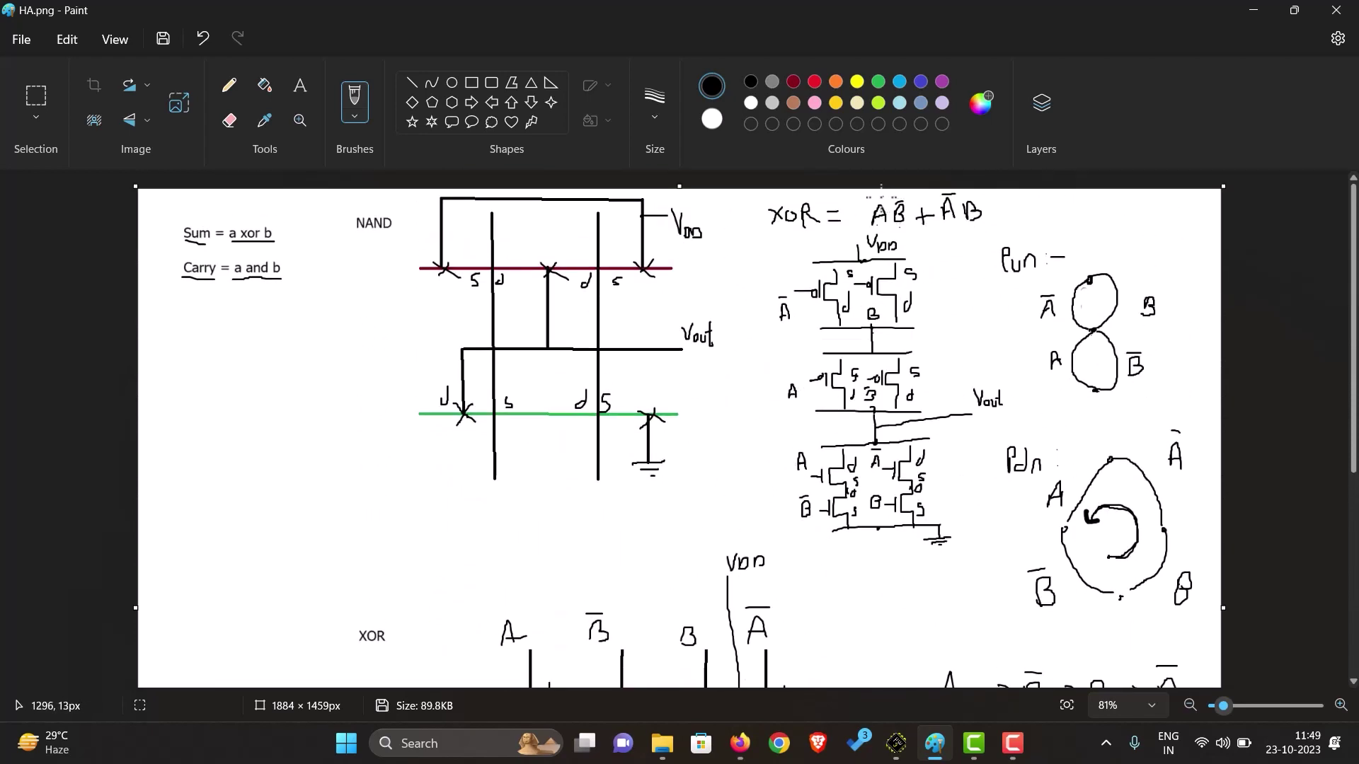
left_click_drag(877, 192, 980, 186)
key("ctrl+z")
Extend the XOR stick diagram's Vout line into the gates of a hand-drawn CMOS inverter.
scroll(807, 401, "down", 6)
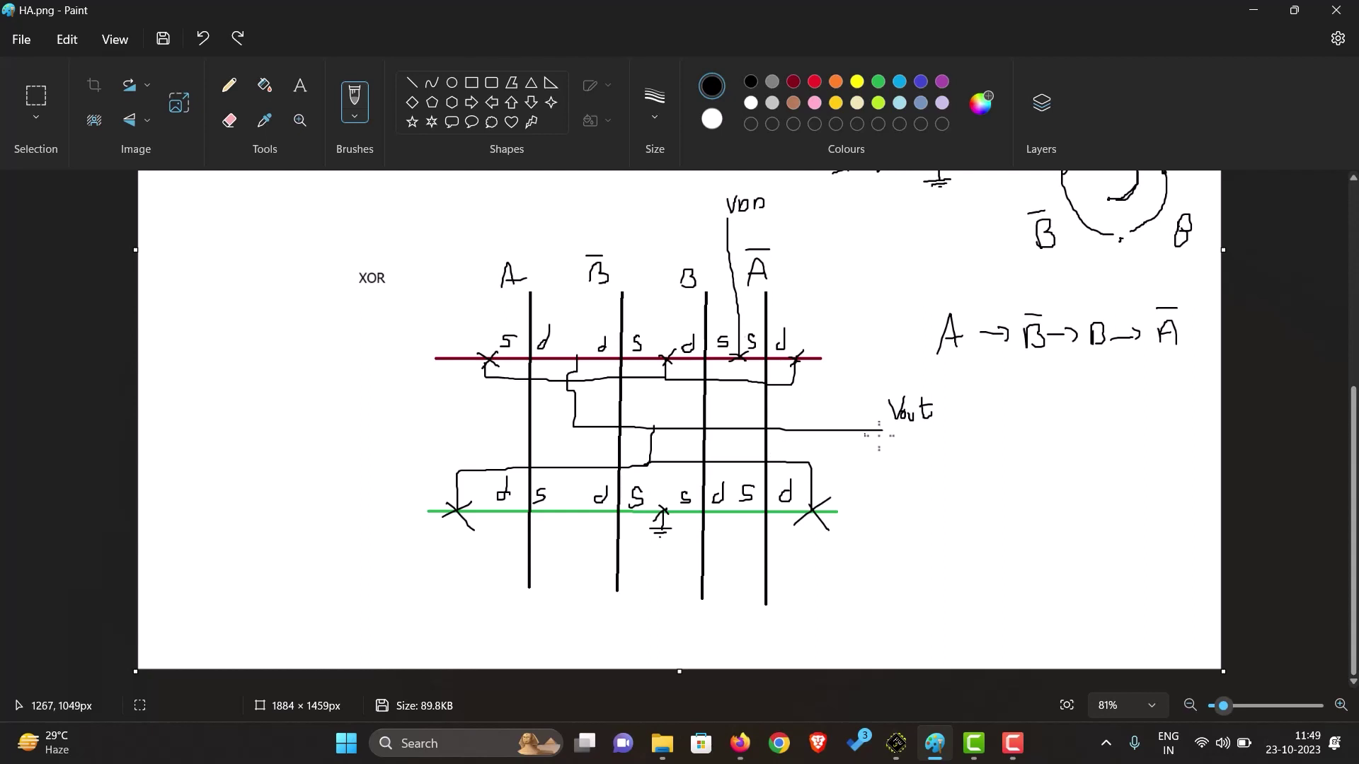
mouse_move(881, 429)
left_mouse_down()
mouse_move(898, 467)
mouse_move(949, 469)
mouse_move(949, 440)
mouse_move(999, 439)
mouse_move(998, 425)
mouse_move(998, 457)
left_mouse_up()
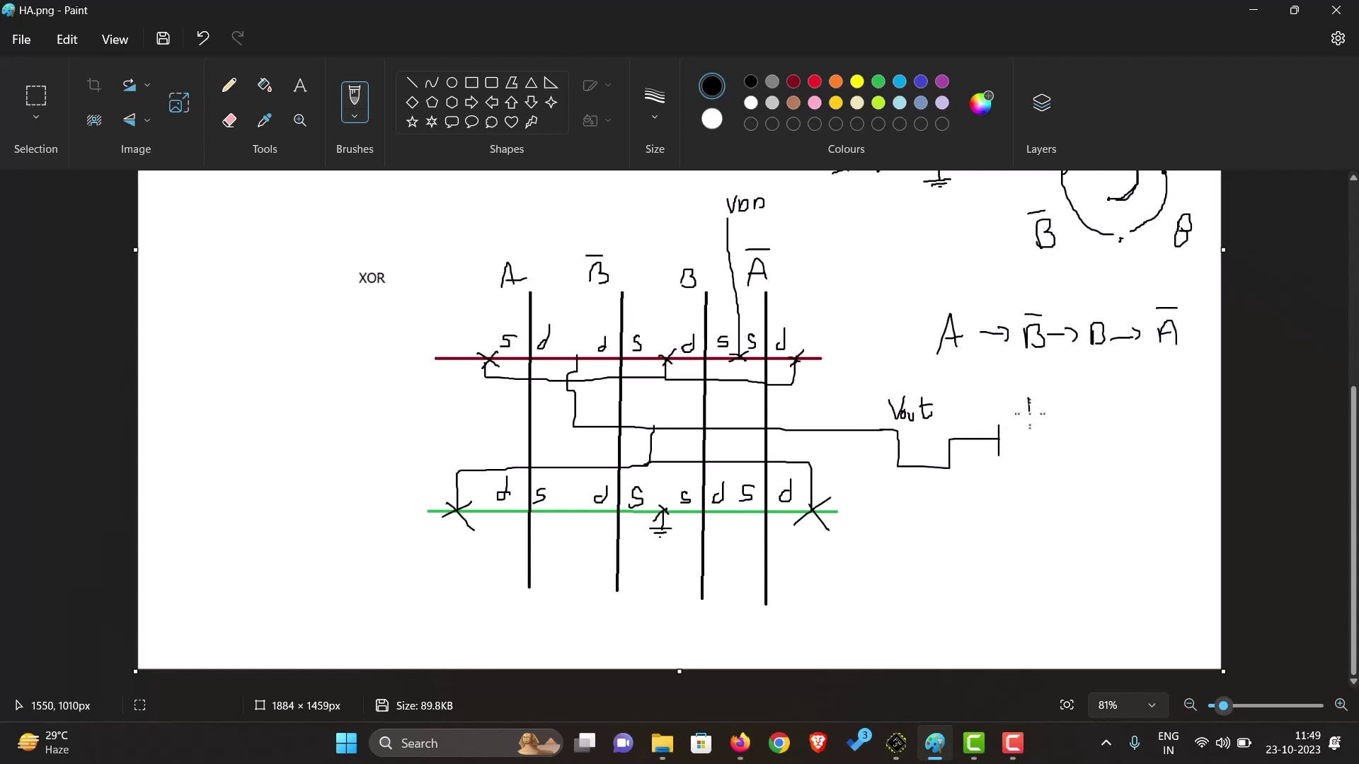
mouse_move(1028, 414)
left_mouse_down()
mouse_move(1035, 479)
mouse_move(1007, 478)
mouse_move(1006, 506)
mouse_move(1051, 540)
left_mouse_up()
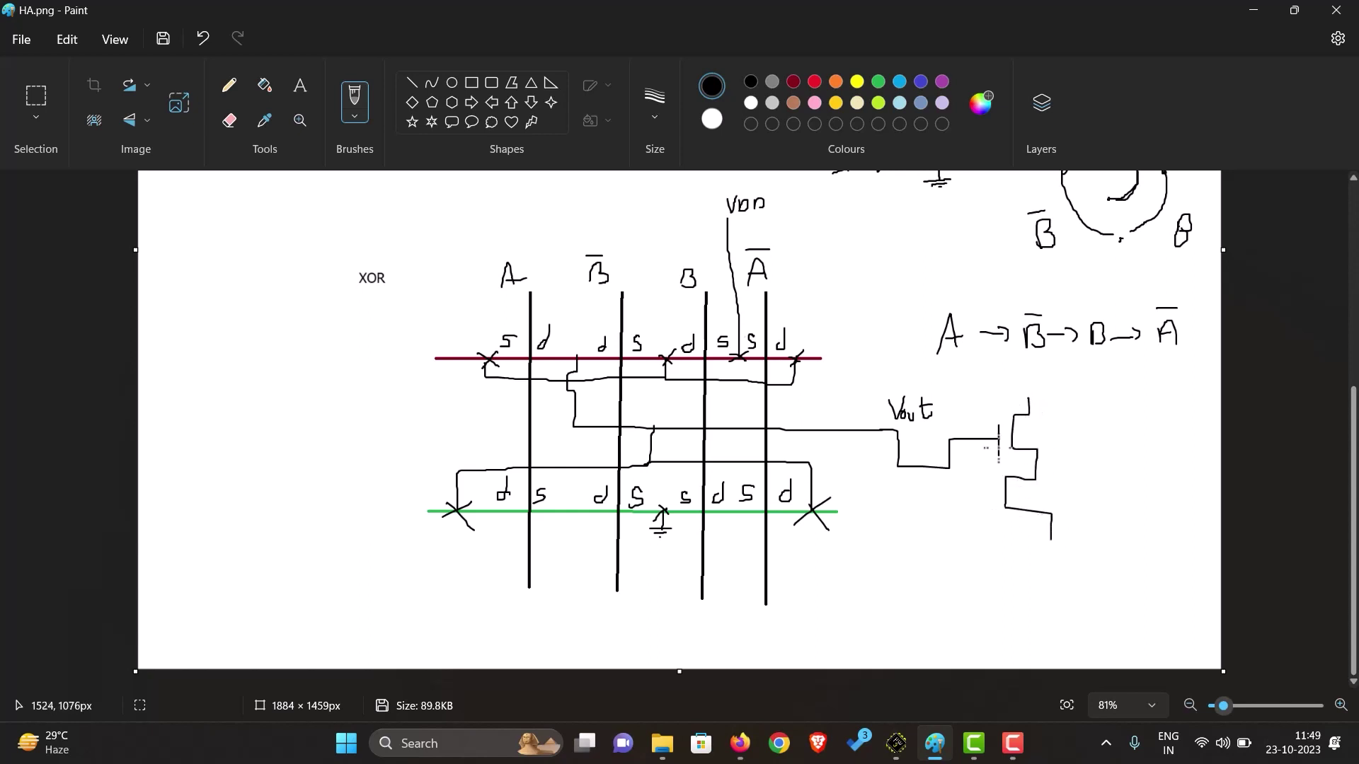
mouse_move(986, 442)
left_mouse_down()
mouse_move(998, 437)
mouse_move(988, 495)
left_mouse_up()
left_click_drag(985, 479, 985, 510)
Draw the inverter's output line labelled Vout and mark it with an arrow and the text XOR.
left_click_drag(1036, 469, 1090, 469)
mouse_move(1090, 445)
left_mouse_down()
mouse_move(1095, 464)
mouse_move(1102, 446)
mouse_move(1128, 464)
left_mouse_up()
mouse_move(1135, 444)
left_mouse_down()
mouse_move(1139, 465)
mouse_move(1158, 456)
left_mouse_up()
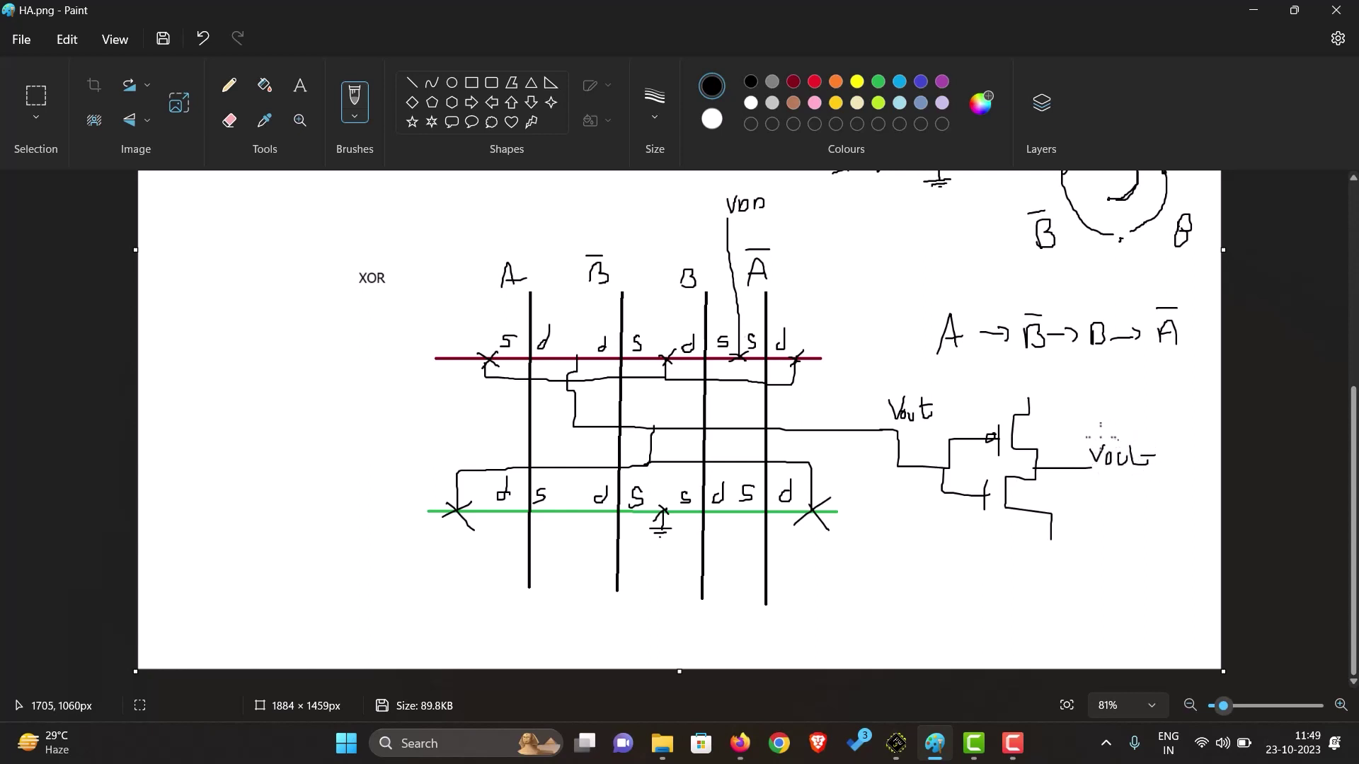
left_click_drag(1090, 419, 1068, 465)
mouse_move(1085, 390)
left_mouse_down()
mouse_move(1100, 405)
mouse_move(1085, 406)
mouse_move(1111, 391)
mouse_move(1143, 407)
left_mouse_up()
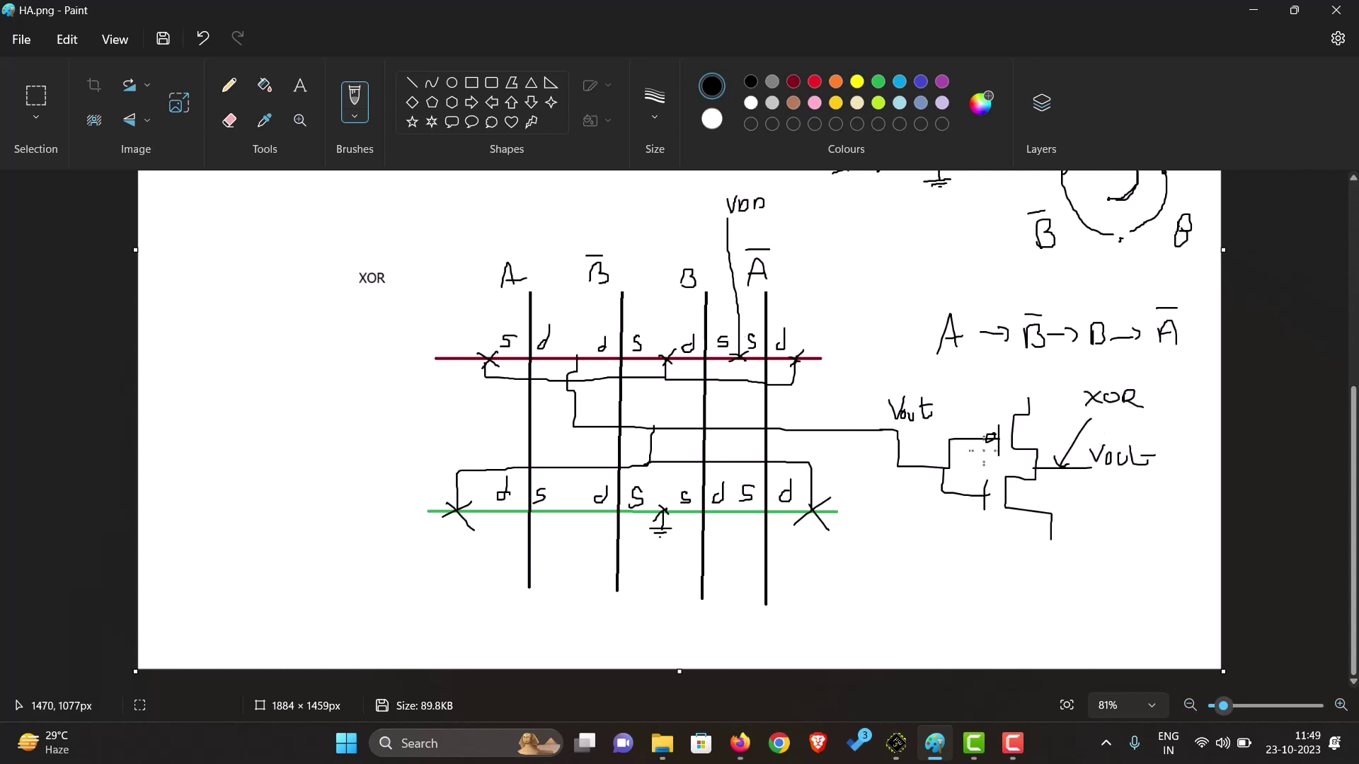
scroll(913, 453, "up", 5)
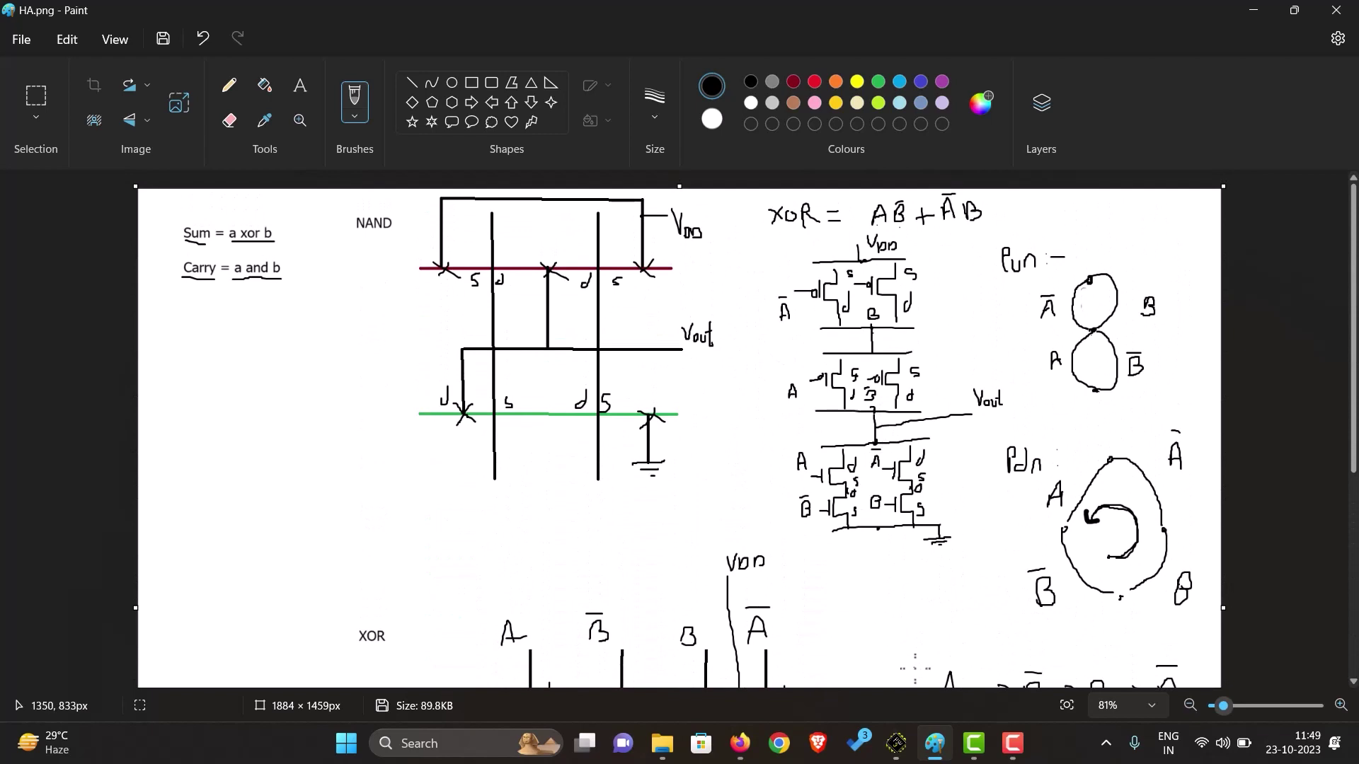
key("alt+Tab")
key("F10")
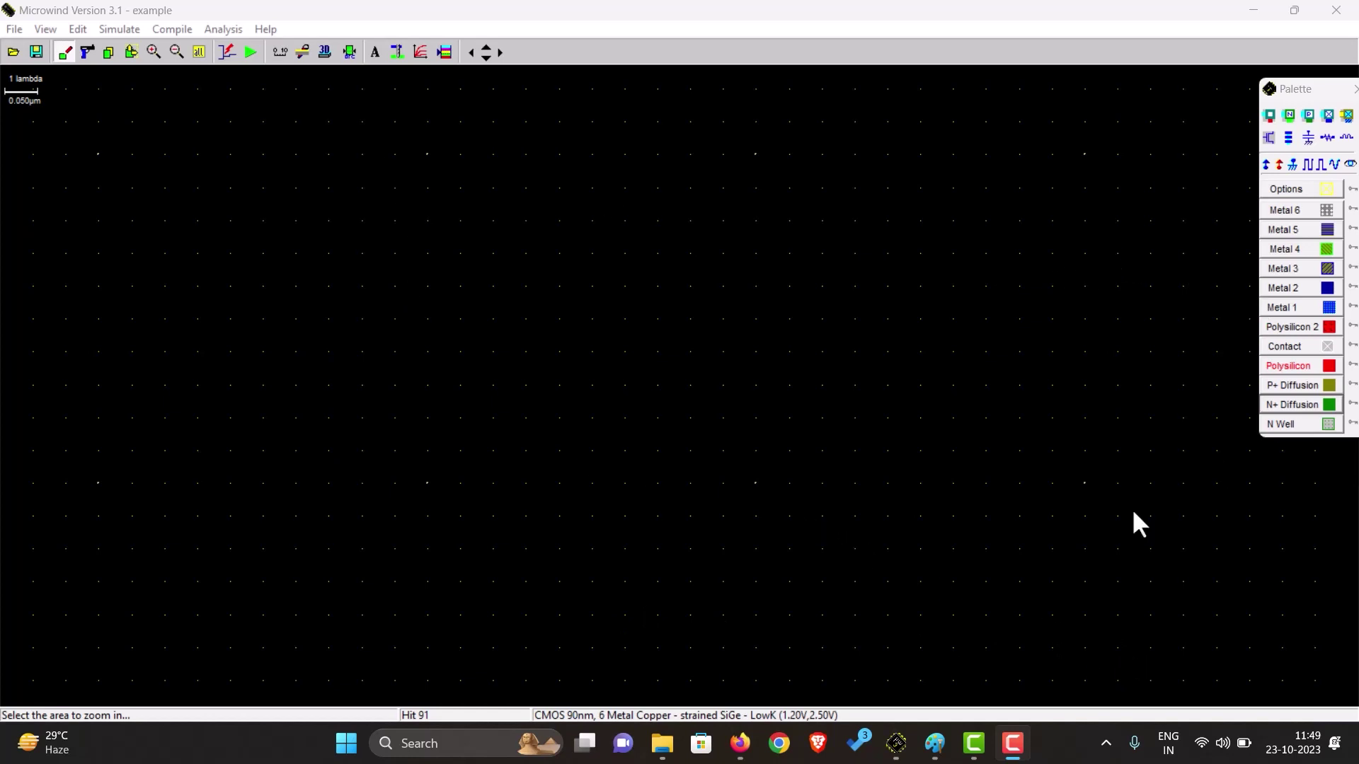
left_click(935, 743)
Cross the Vout contact on the XOR diagram's p-diffusion line and write 4 + 4 + 4 + 4 above its first segments.
scroll(671, 472, "down", 5)
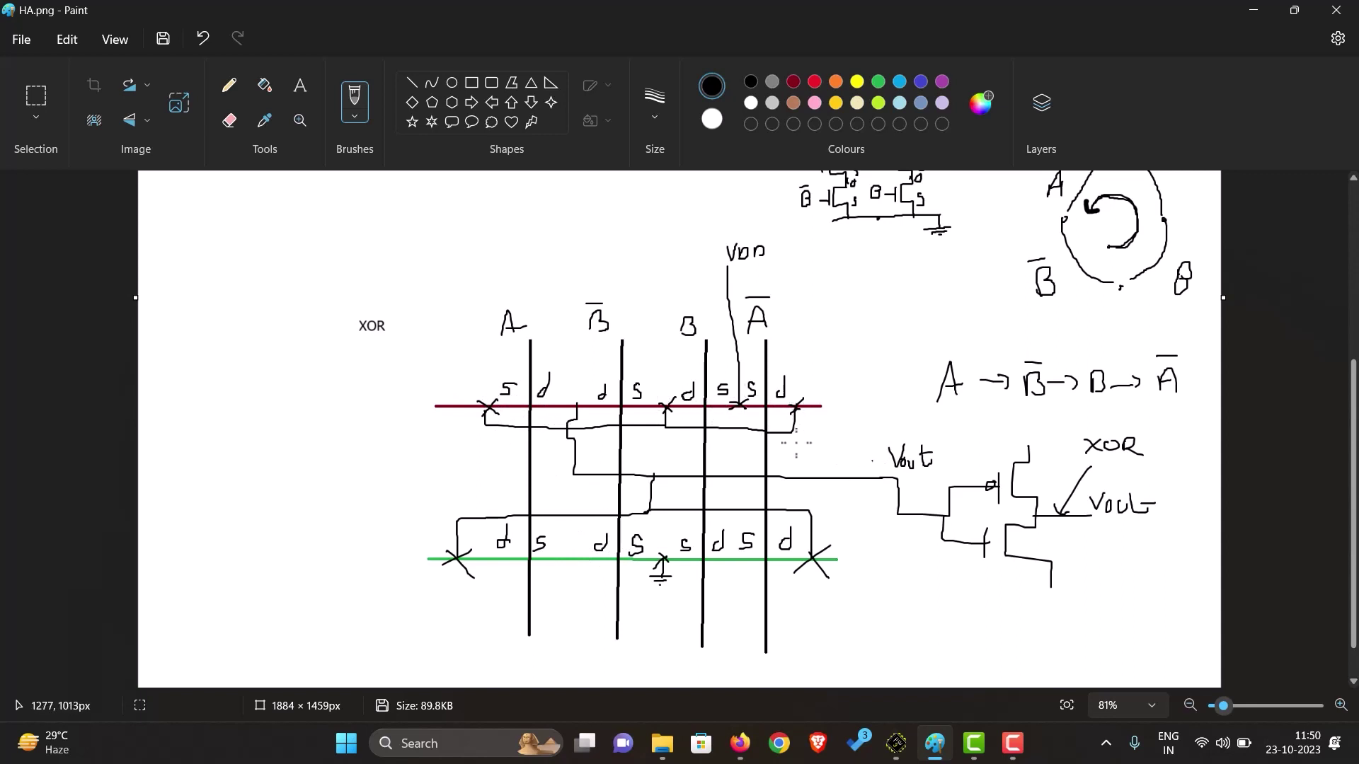
mouse_move(592, 401)
left_mouse_down()
mouse_move(567, 417)
mouse_move(587, 415)
left_mouse_up()
mouse_move(442, 362)
left_mouse_down()
mouse_move(454, 382)
mouse_move(484, 368)
left_mouse_up()
left_click_drag(504, 355, 511, 369)
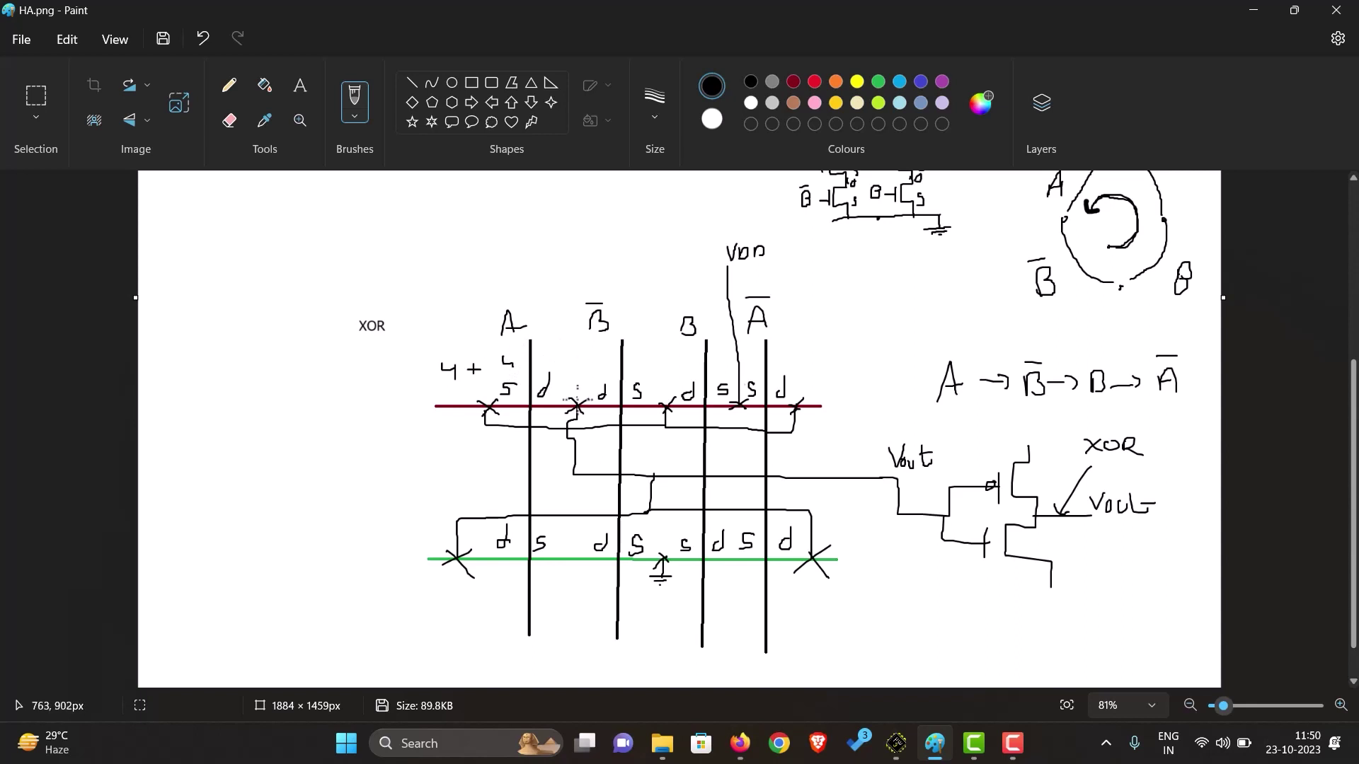
left_click_drag(571, 354, 582, 363)
mouse_move(577, 356)
left_mouse_down()
mouse_move(578, 369)
mouse_move(551, 363)
left_mouse_up()
left_click_drag(544, 358, 606, 369)
Write a 4 for each remaining segment of the XOR p-diffusion line and the total = 36.
mouse_move(654, 356)
left_mouse_down()
mouse_move(662, 373)
mouse_move(729, 363)
left_mouse_up()
mouse_move(726, 357)
left_mouse_down()
mouse_move(729, 369)
mouse_move(759, 363)
left_mouse_up()
left_click_drag(758, 357, 759, 367)
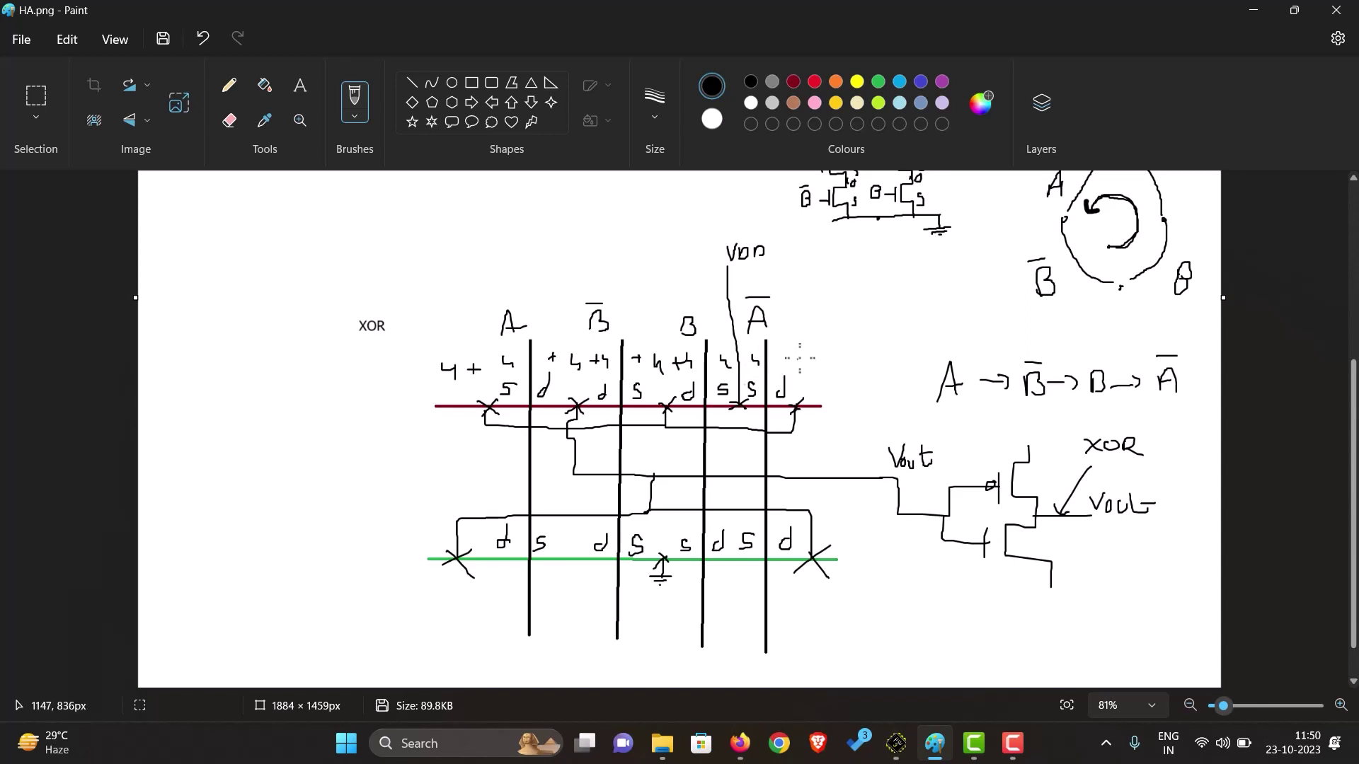
left_click_drag(795, 356, 803, 364)
left_click_drag(800, 357, 802, 373)
mouse_move(836, 337)
left_mouse_down()
mouse_move(841, 360)
mouse_move(866, 343)
left_mouse_up()
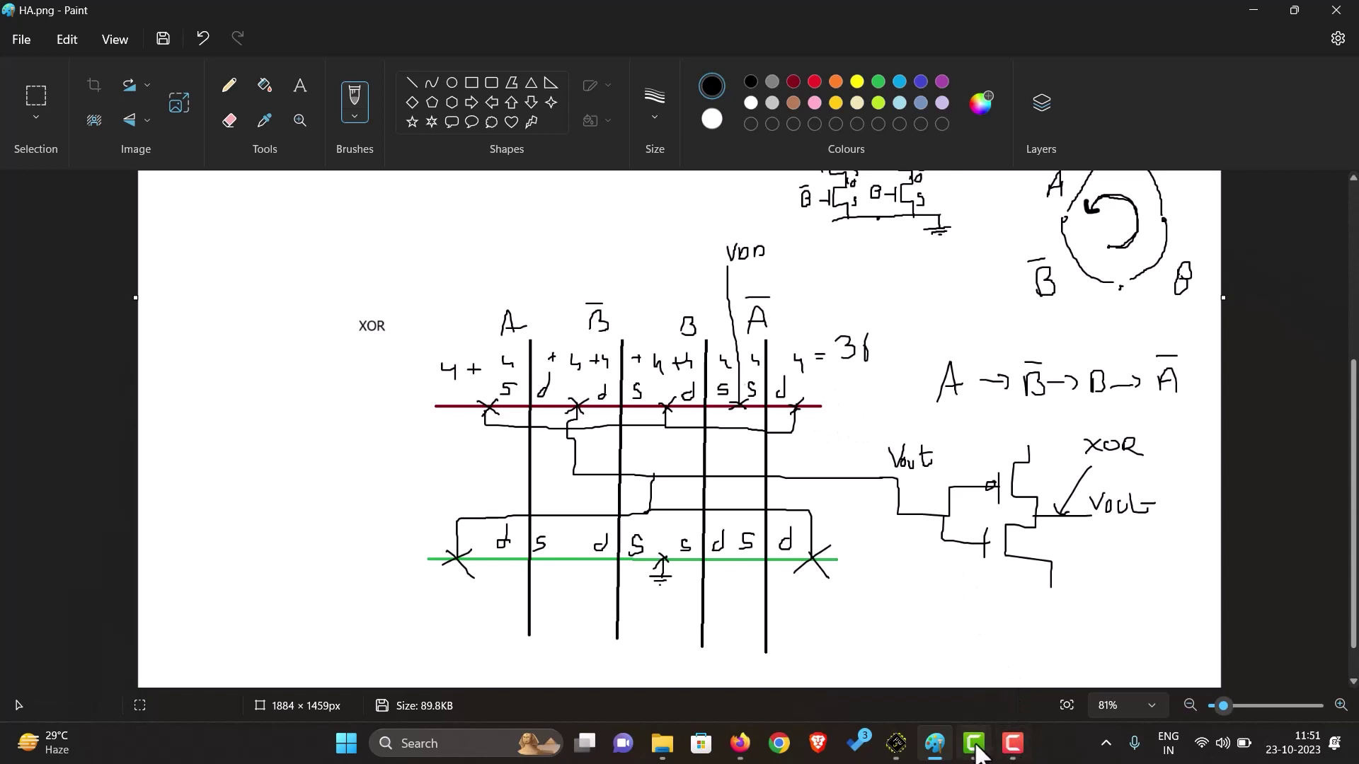
Switch to Microwind and make P+ Diffusion the drawing layer.
left_click(893, 750)
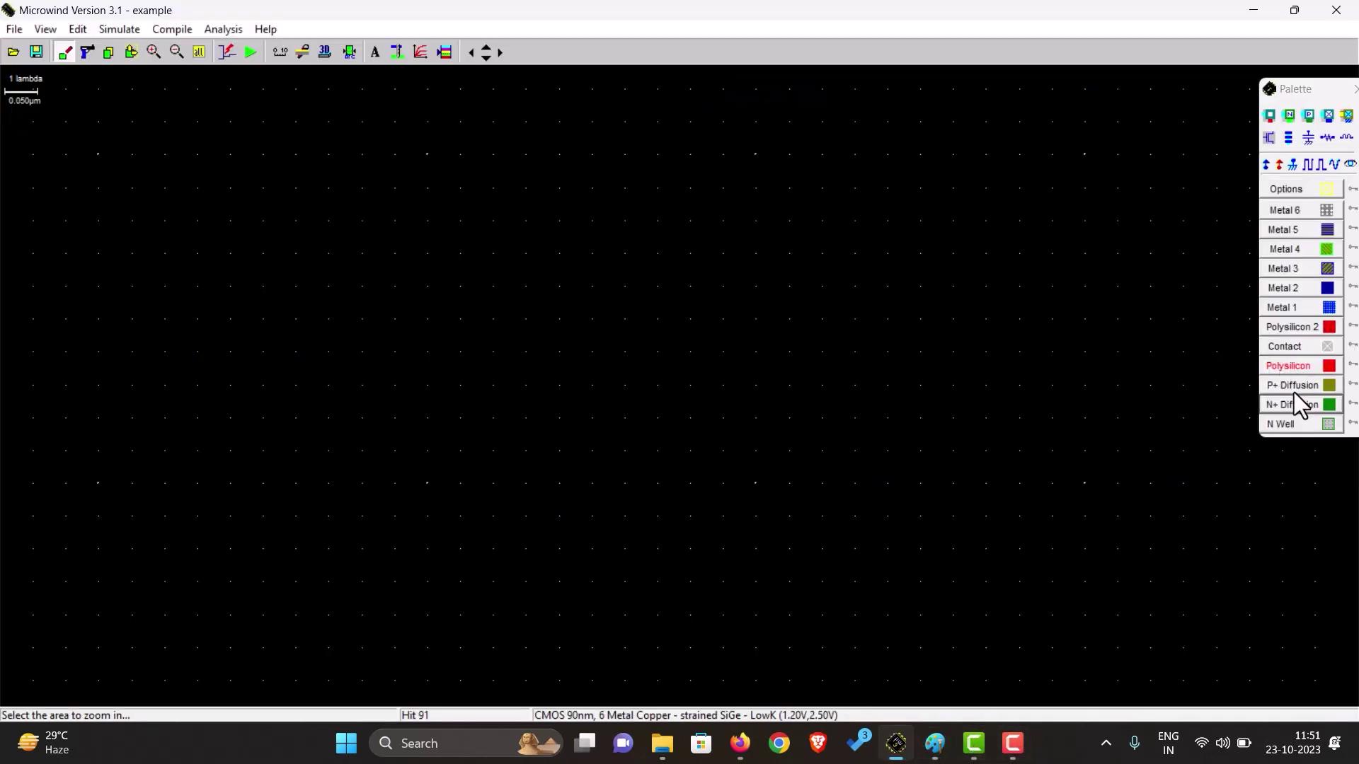
left_click(1274, 385)
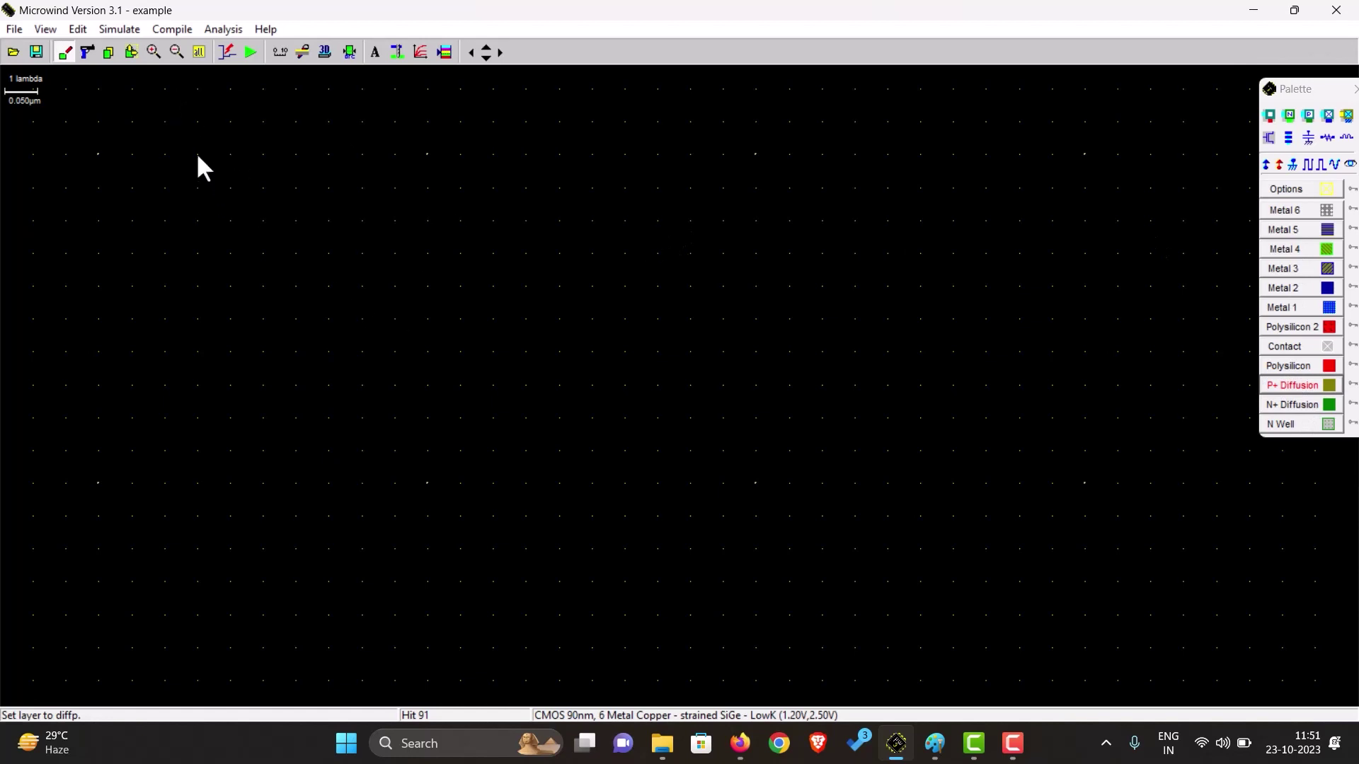
left_click_drag(197, 156, 197, 172)
mouse_move(198, 247)
left_mouse_down()
mouse_move(219, 291)
mouse_move(997, 315)
mouse_move(1040, 300)
mouse_move(1347, 292)
mouse_move(1356, 278)
mouse_move(787, 270)
left_mouse_up()
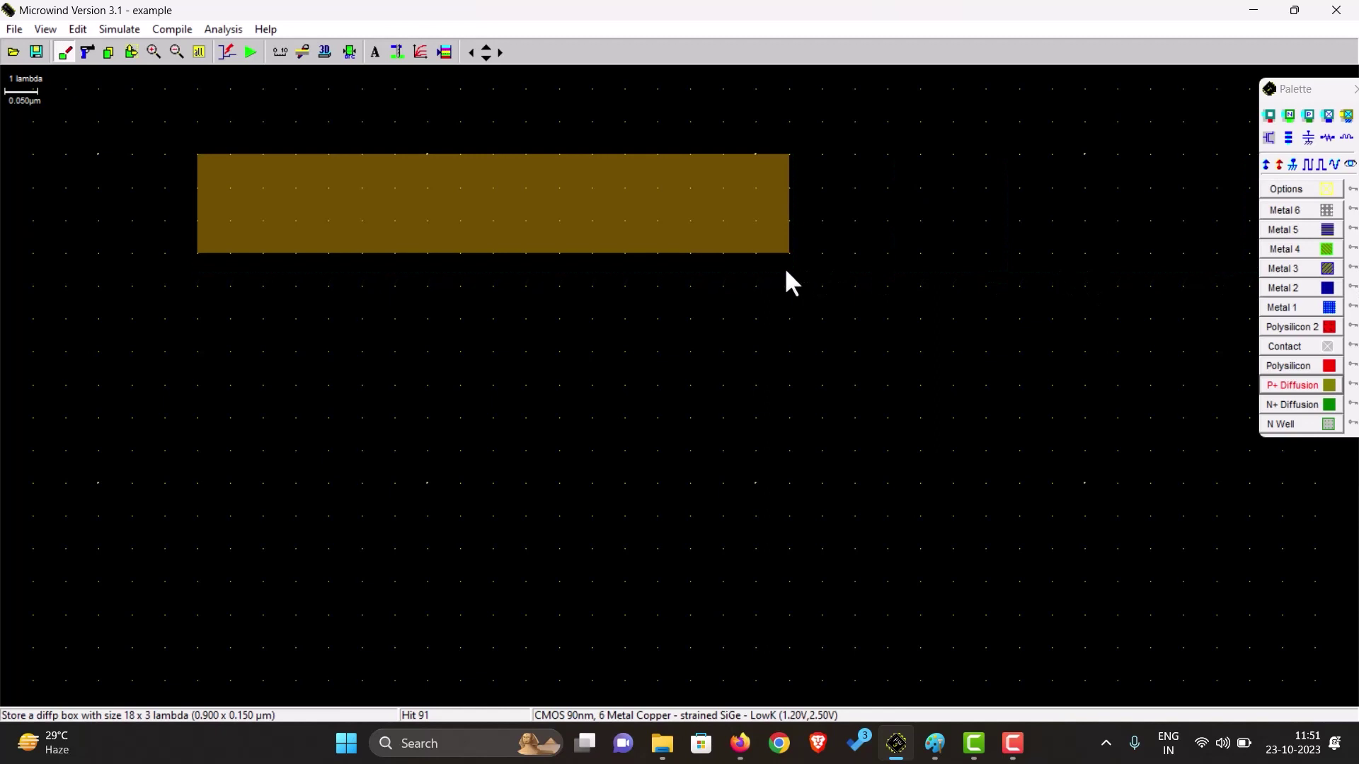
key("ctrl+z")
Draw a P+ Diffusion box of 36 x 4 lambda across the upper part of the layout.
left_click_drag(98, 156, 1274, 284)
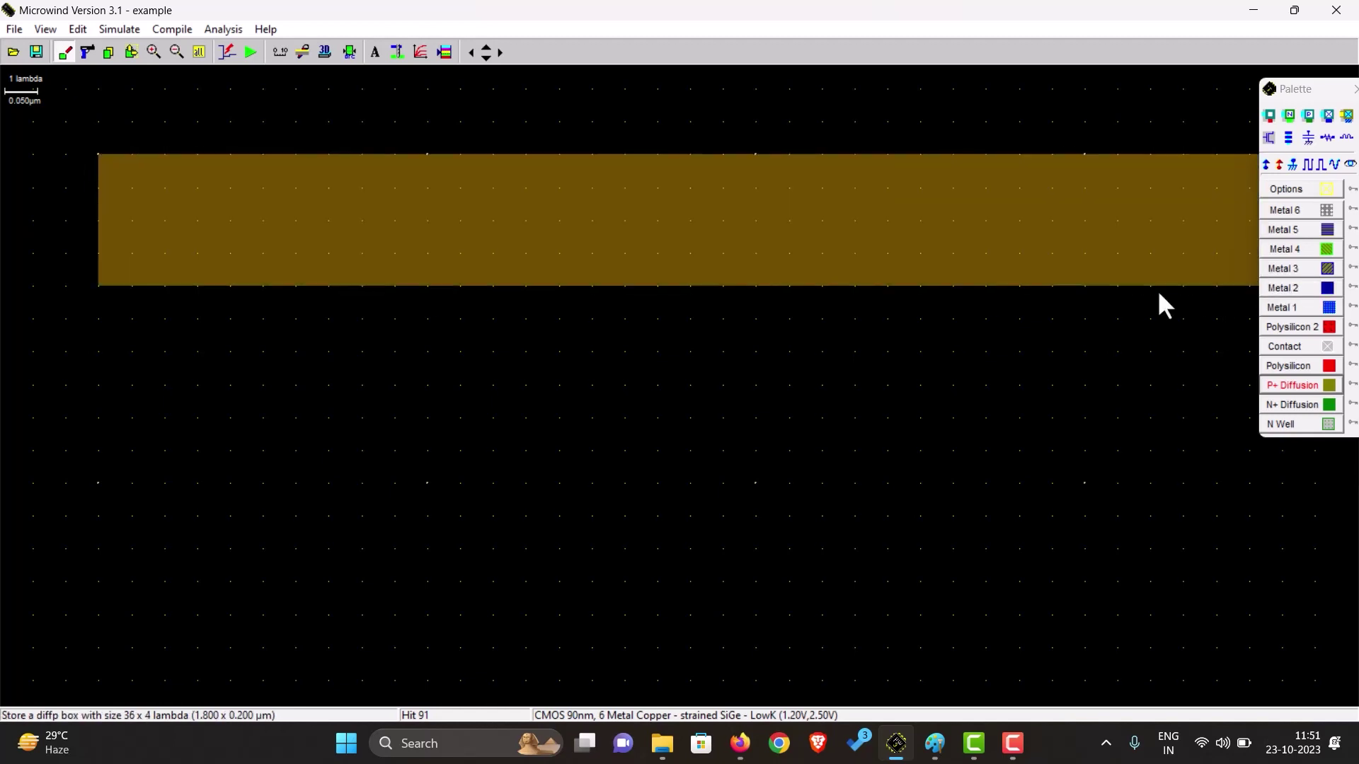
Draw an N Well box of 48 x 16 lambda surrounding the P+ Diffusion strip.
left_click(179, 55)
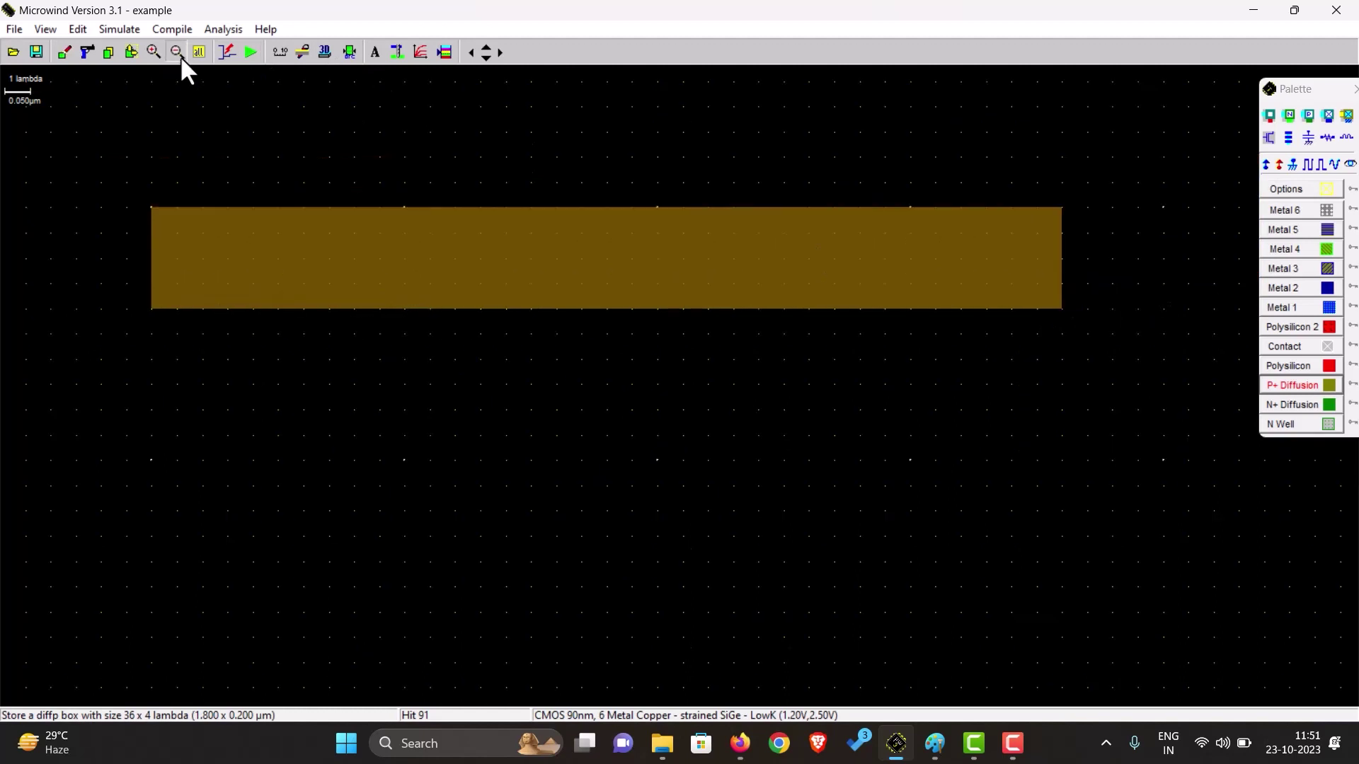
left_click(180, 55)
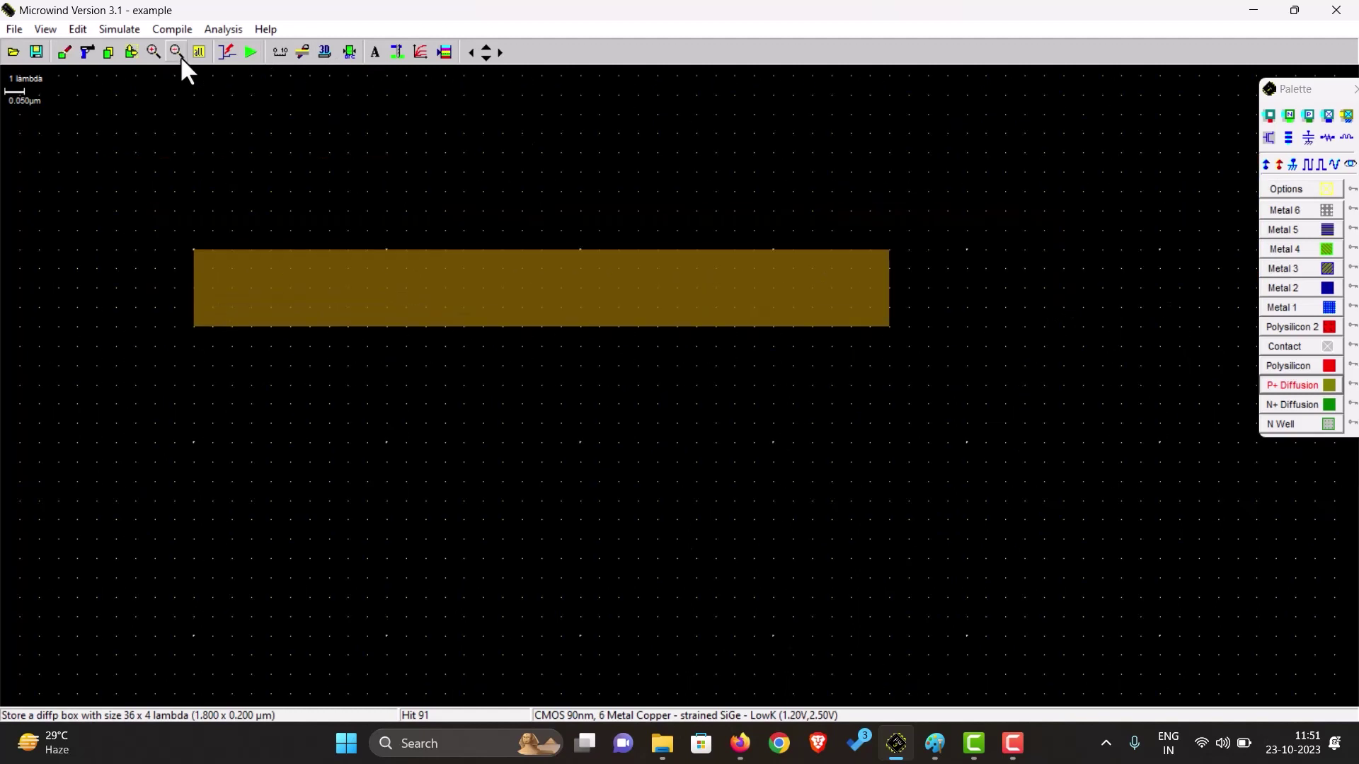
left_click(1297, 425)
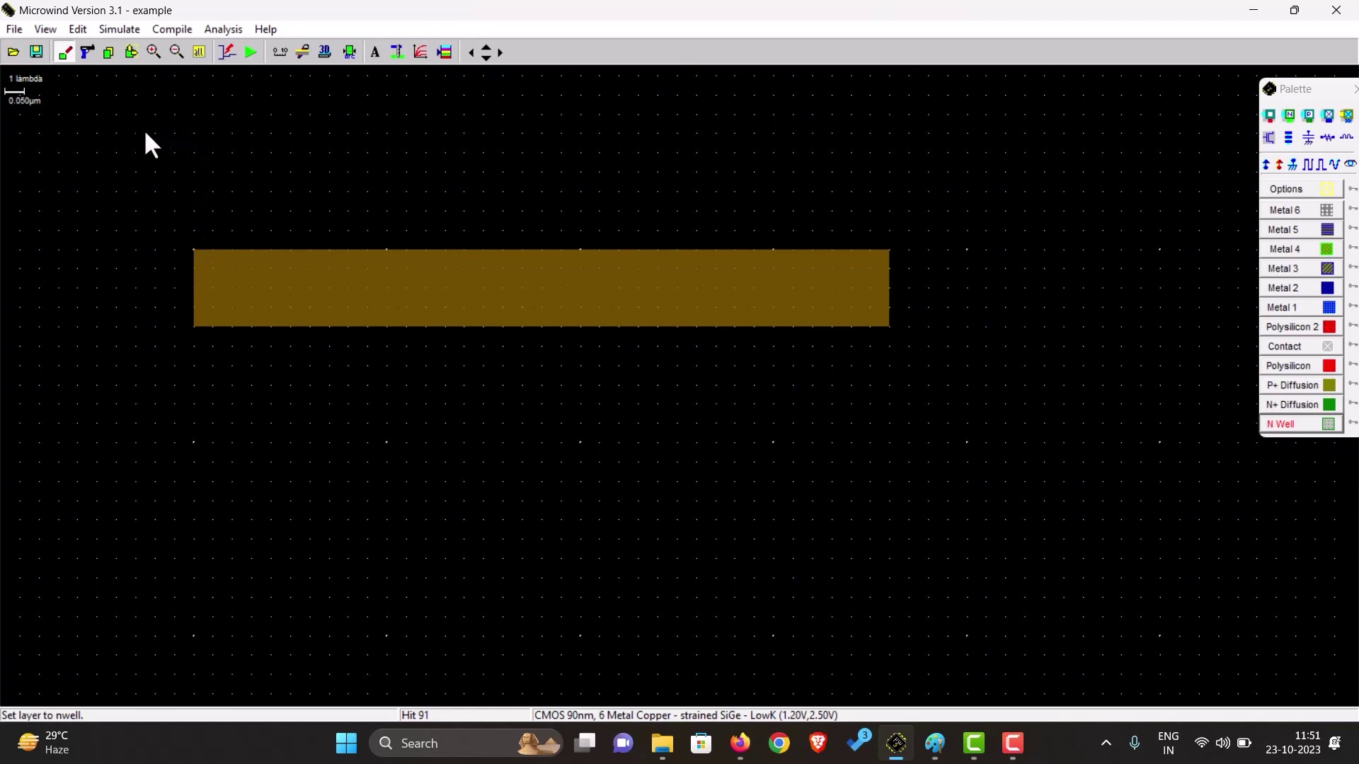
left_click_drag(77, 135, 1005, 446)
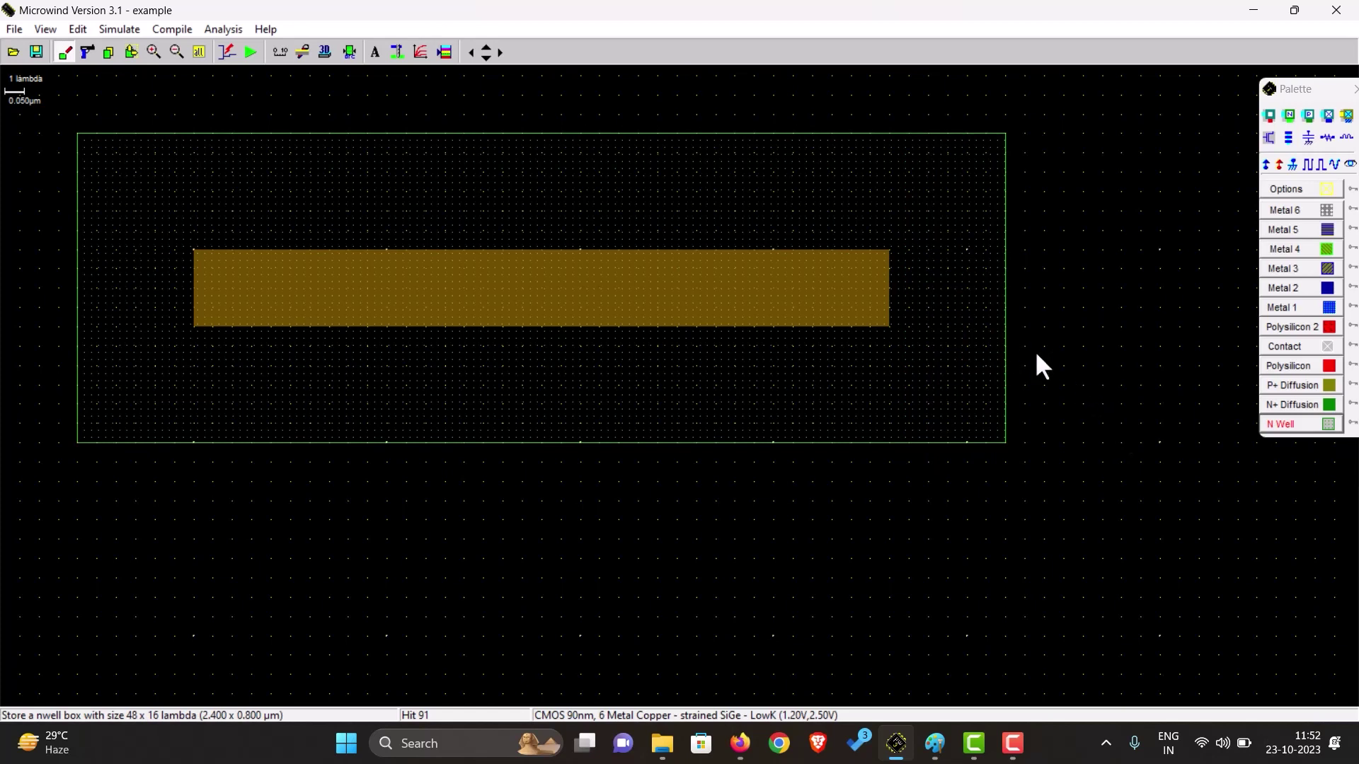
Draw five Metal 1 boxes of 4 x 4 lambda on the P+ Diffusion strip, spaced 4 lambda apart from end to end.
left_click(1310, 305)
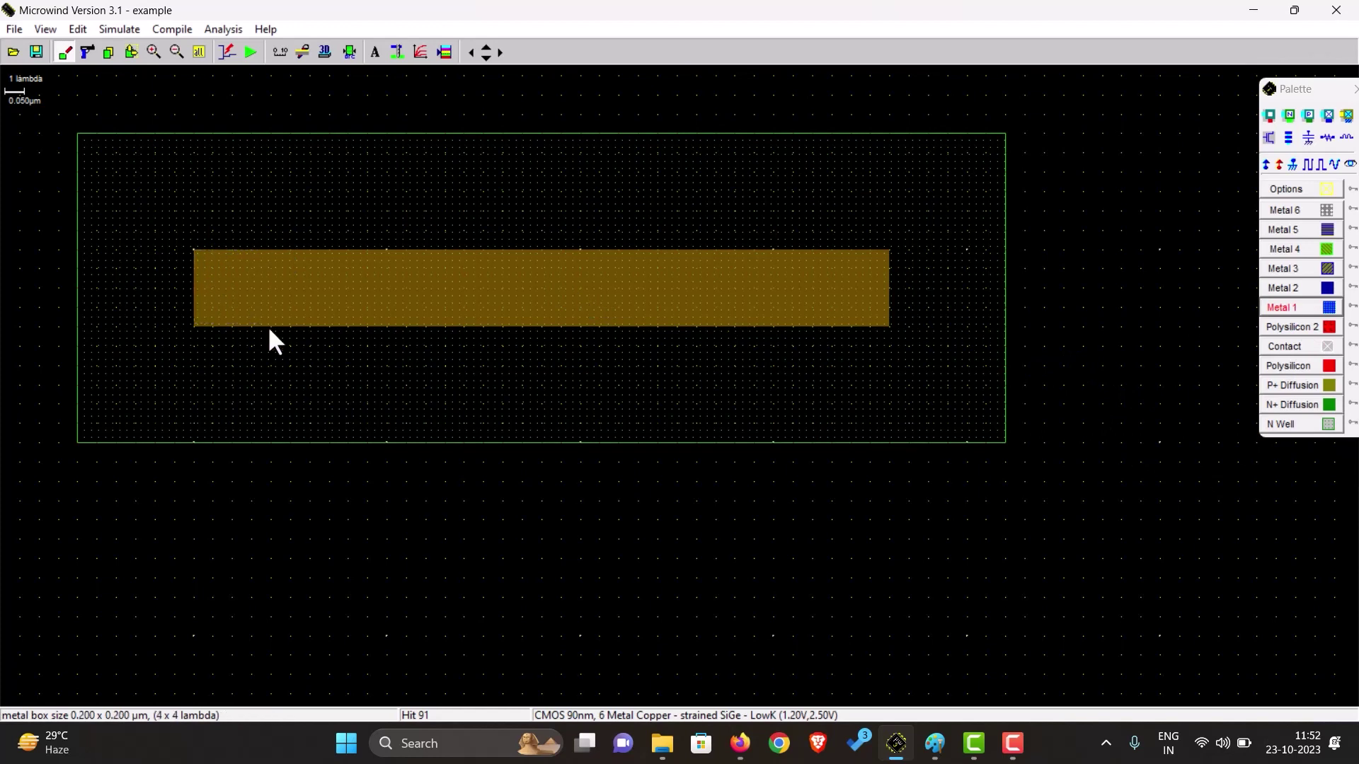
left_click_drag(268, 325, 269, 327)
left_click_drag(884, 255, 811, 327)
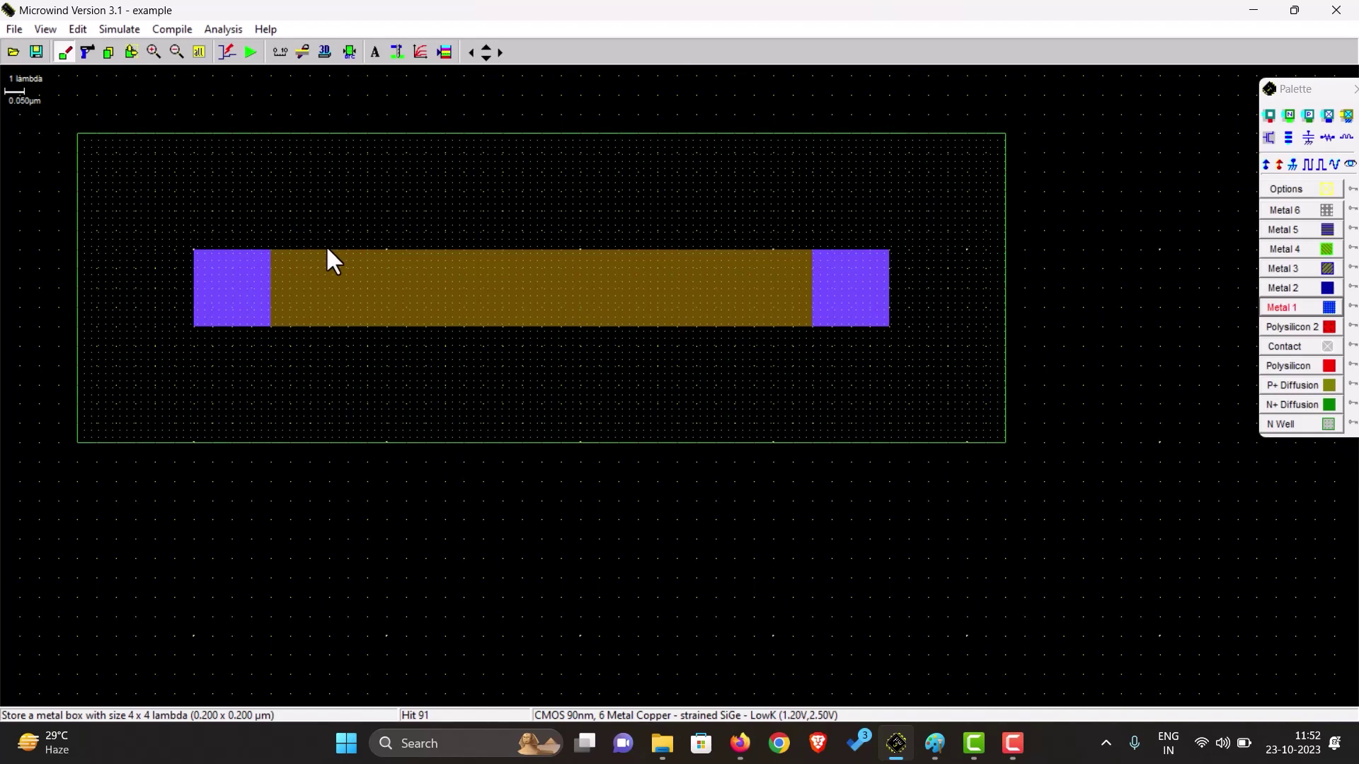
left_click_drag(348, 249, 426, 326)
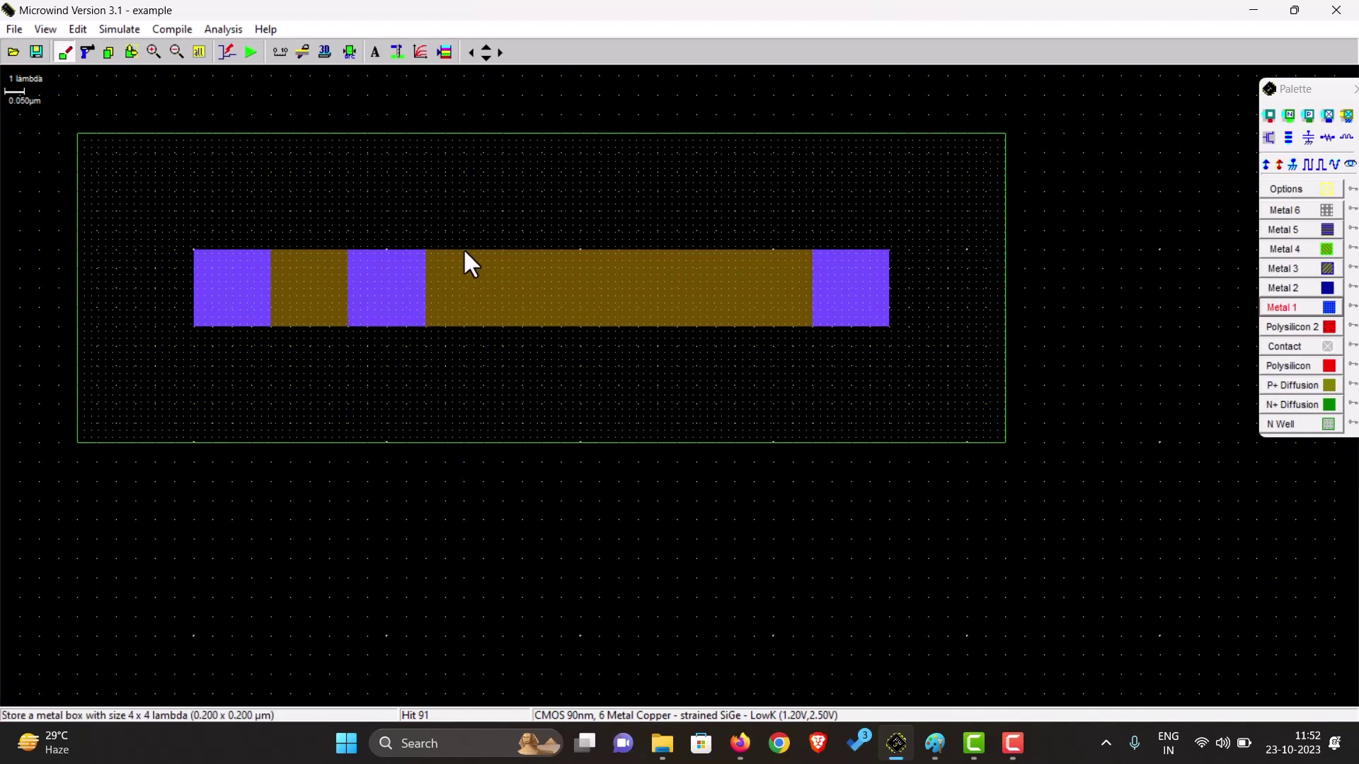
left_click_drag(503, 249, 579, 327)
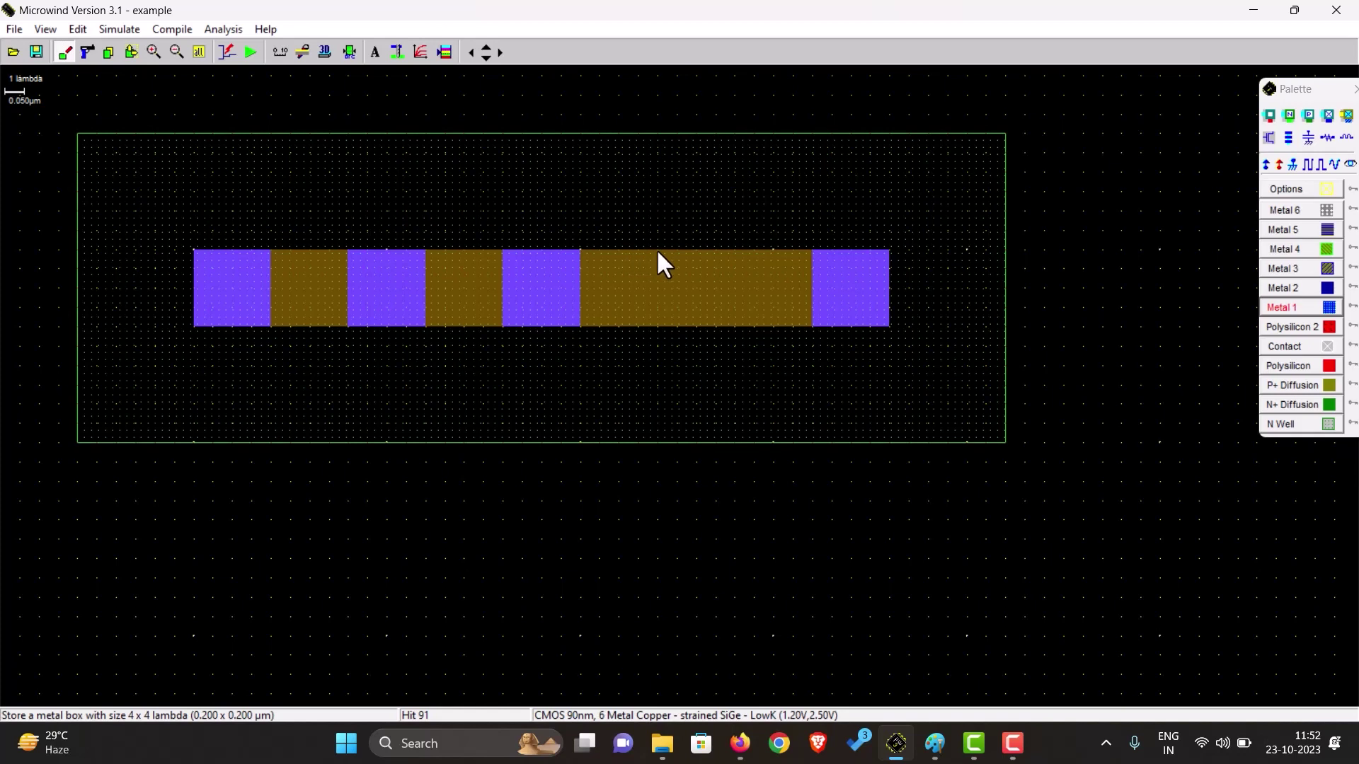
left_click_drag(657, 250, 730, 327)
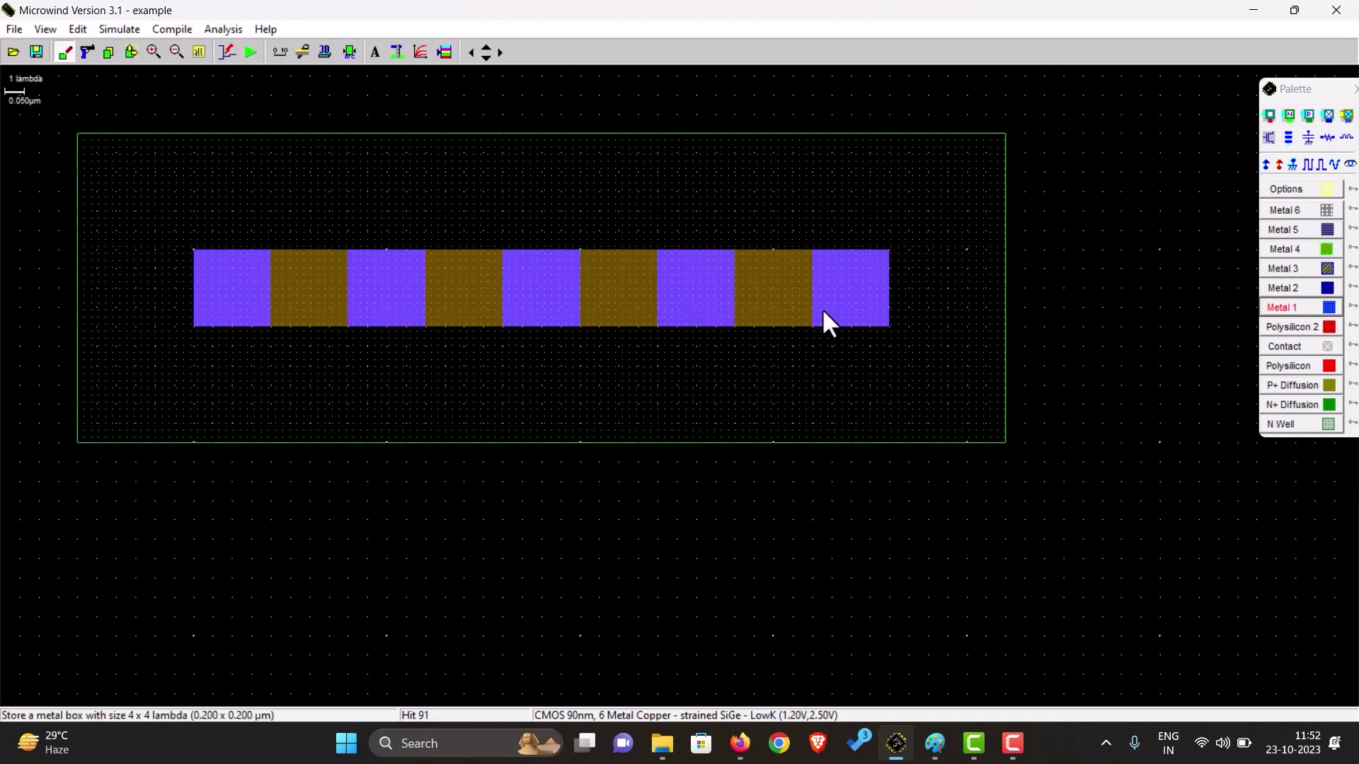
Draw an N+ Diffusion box of 36 x 4 lambda below the N Well, aligned with the ends of the P+ Diffusion strip.
left_click(1306, 409)
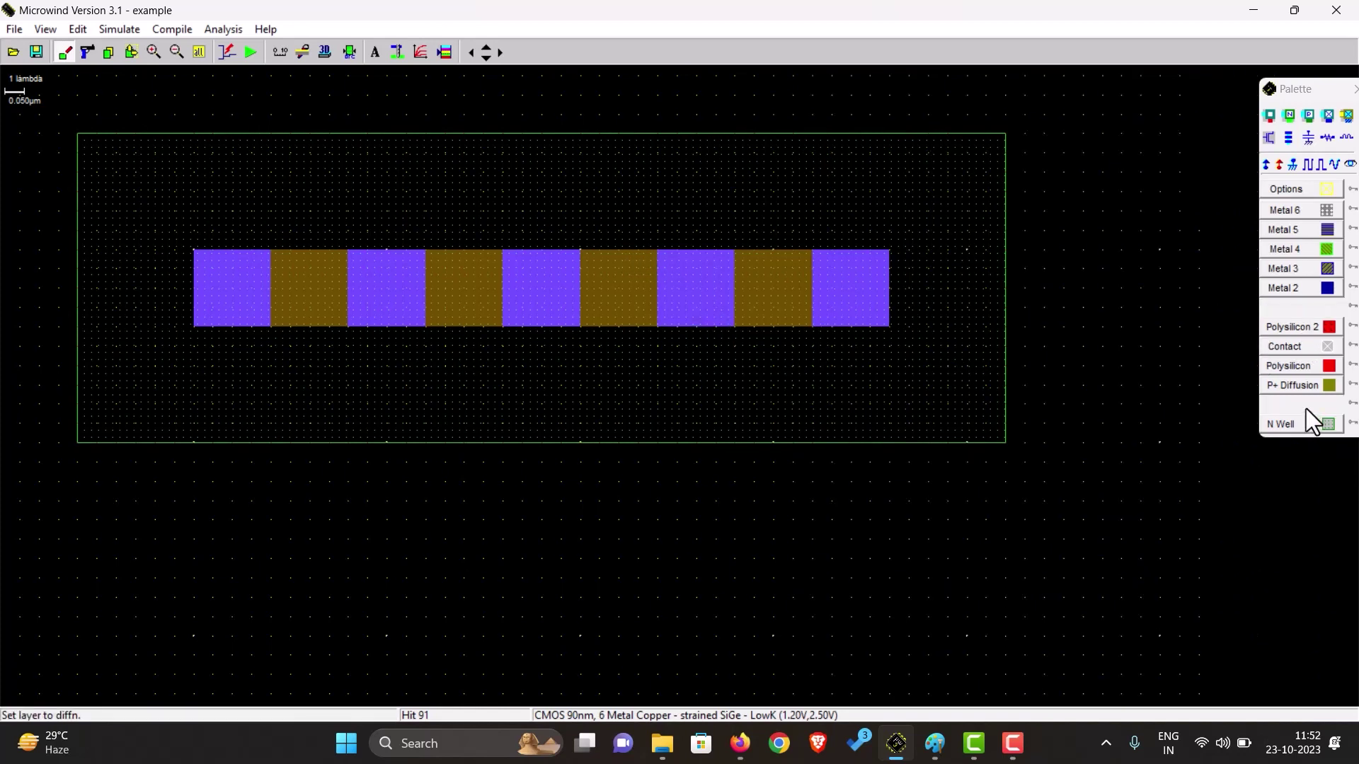
left_click(484, 57)
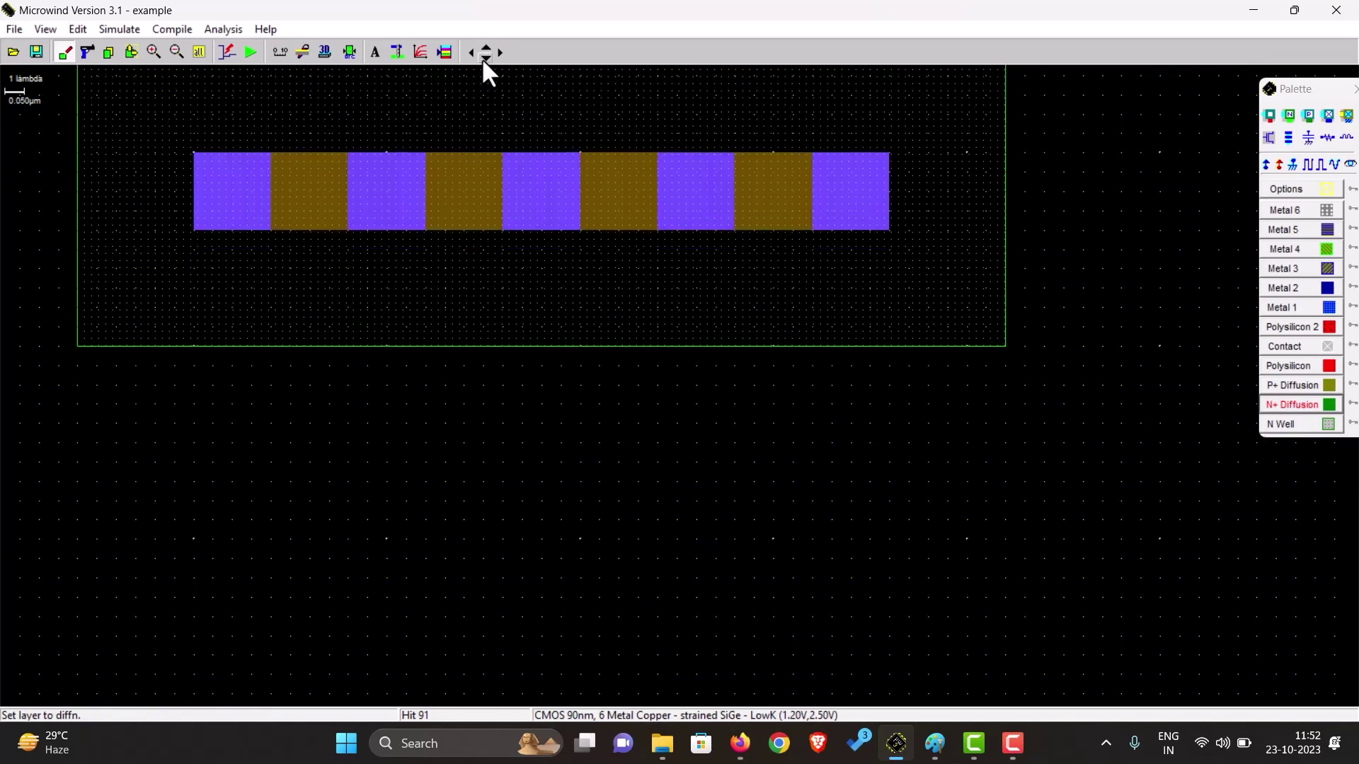
left_click(485, 58)
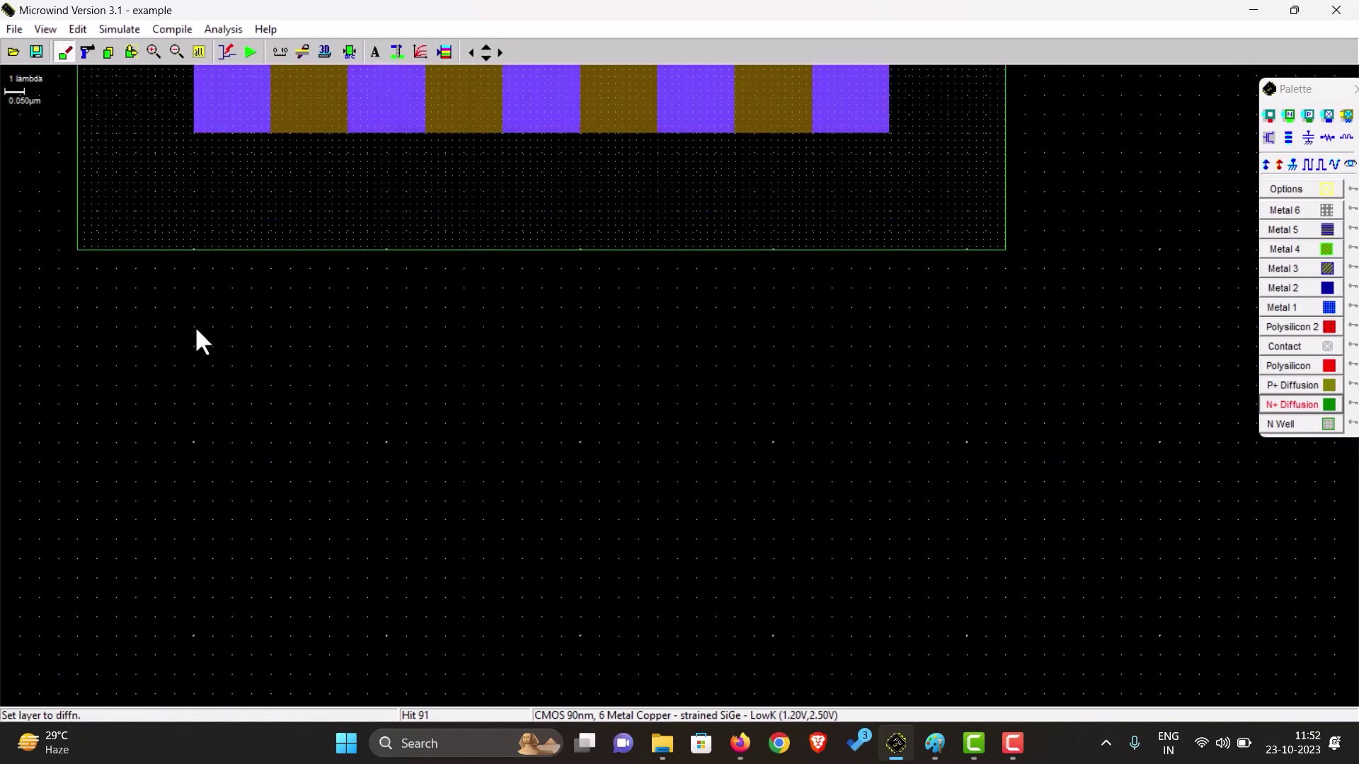
left_click_drag(197, 368, 891, 450)
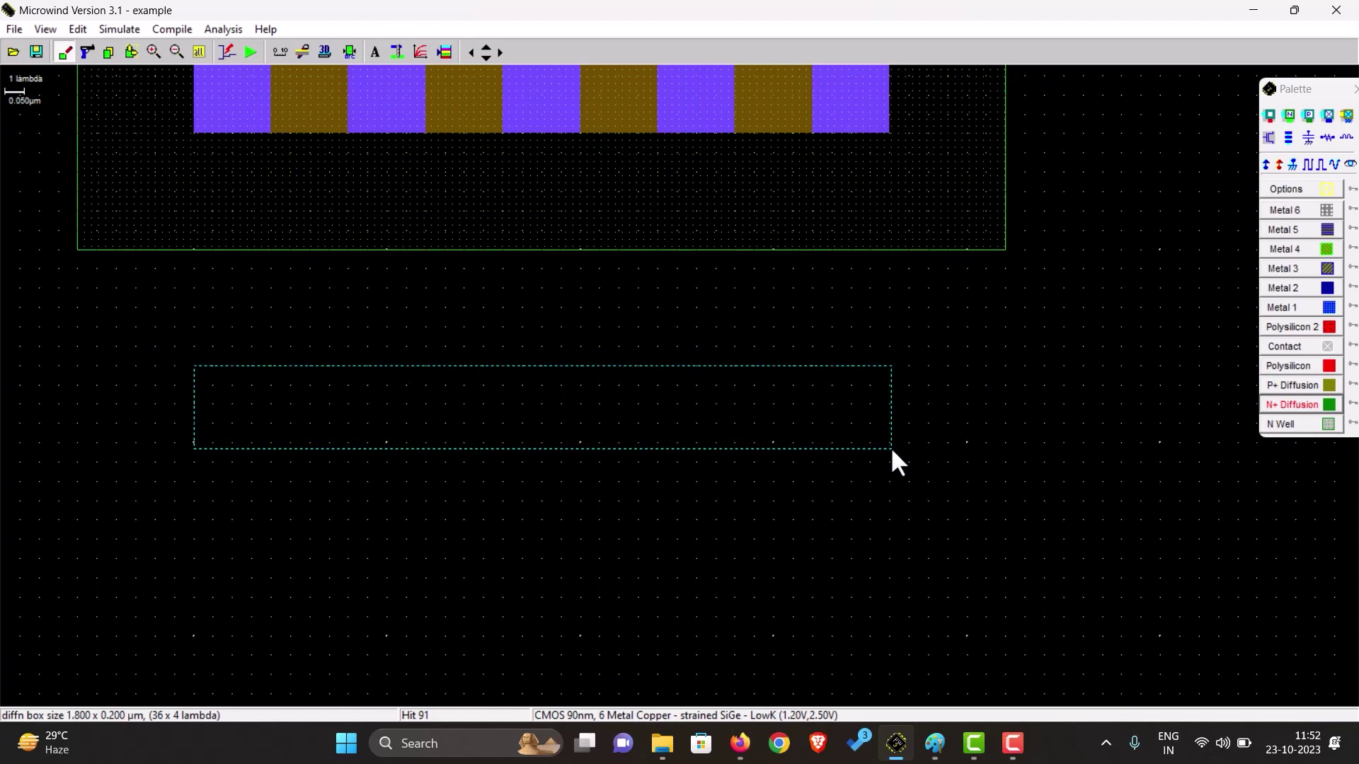
left_click_drag(891, 450, 891, 450)
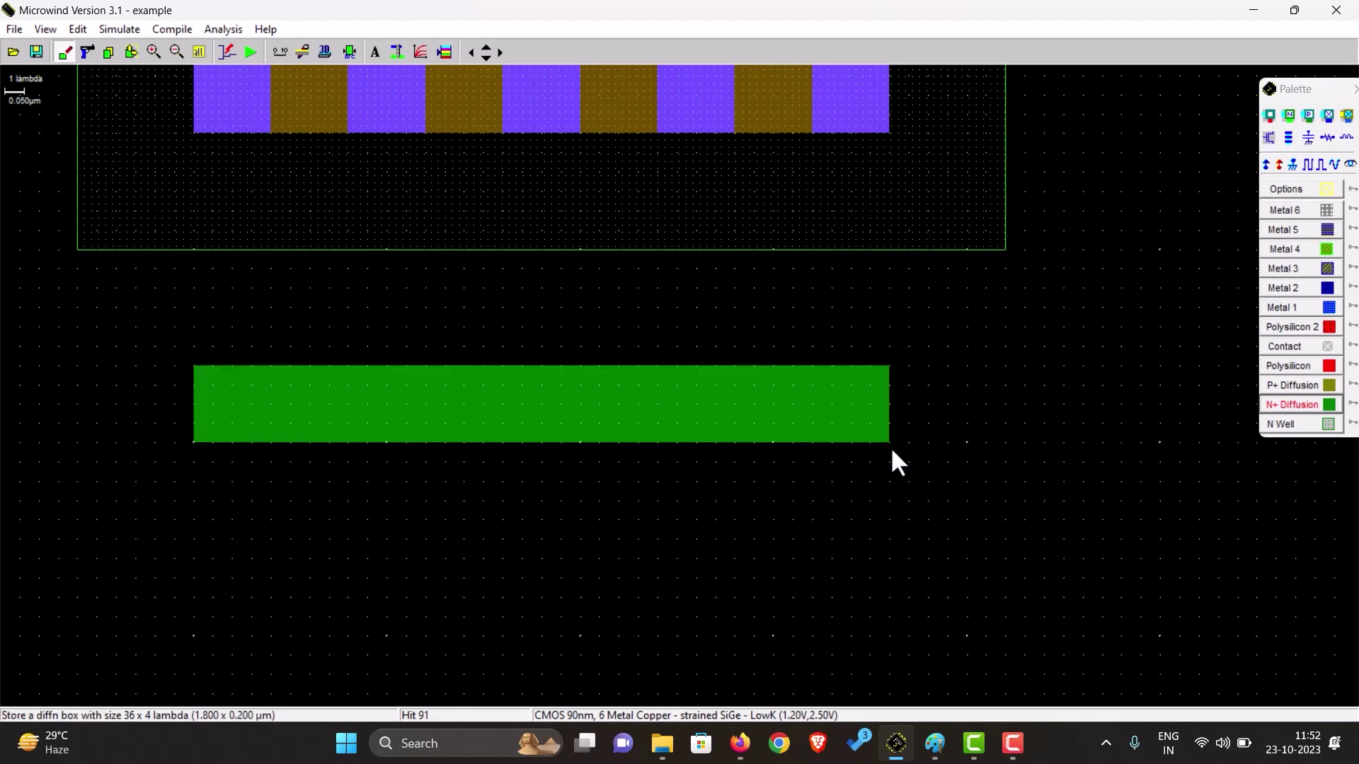
Draw five Metal 1 boxes of 4 x 4 lambda on the N+ Diffusion strip, aligned with those on the P+ strip.
left_click(1314, 310)
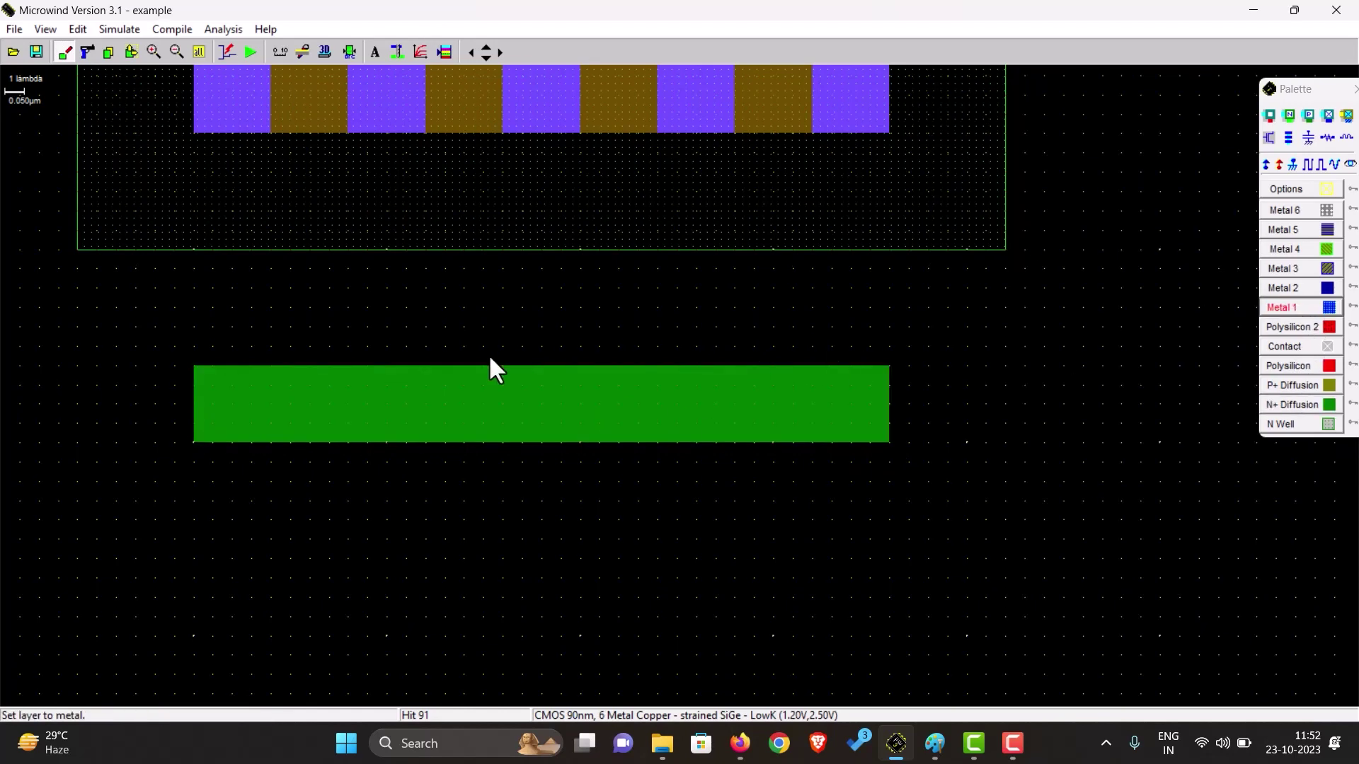
left_click_drag(195, 366, 276, 446)
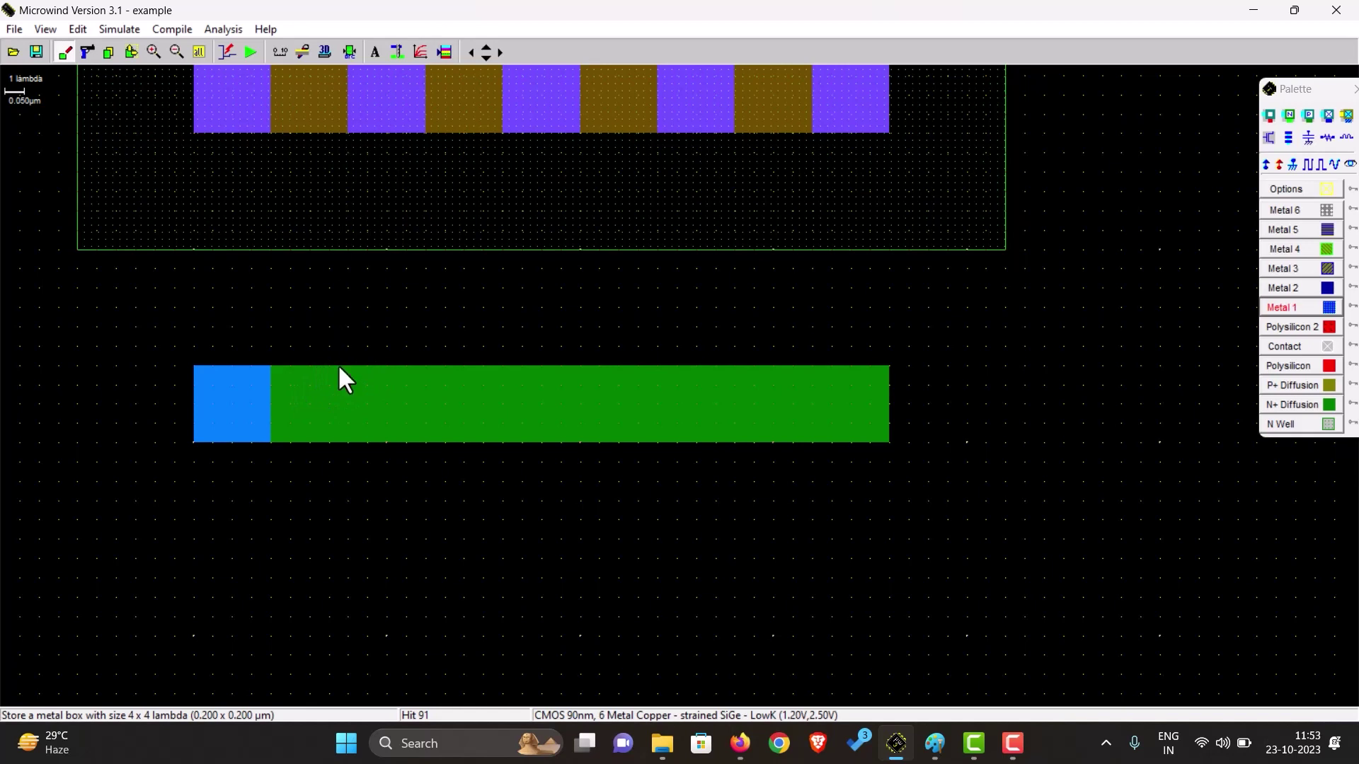
left_click_drag(347, 367, 428, 443)
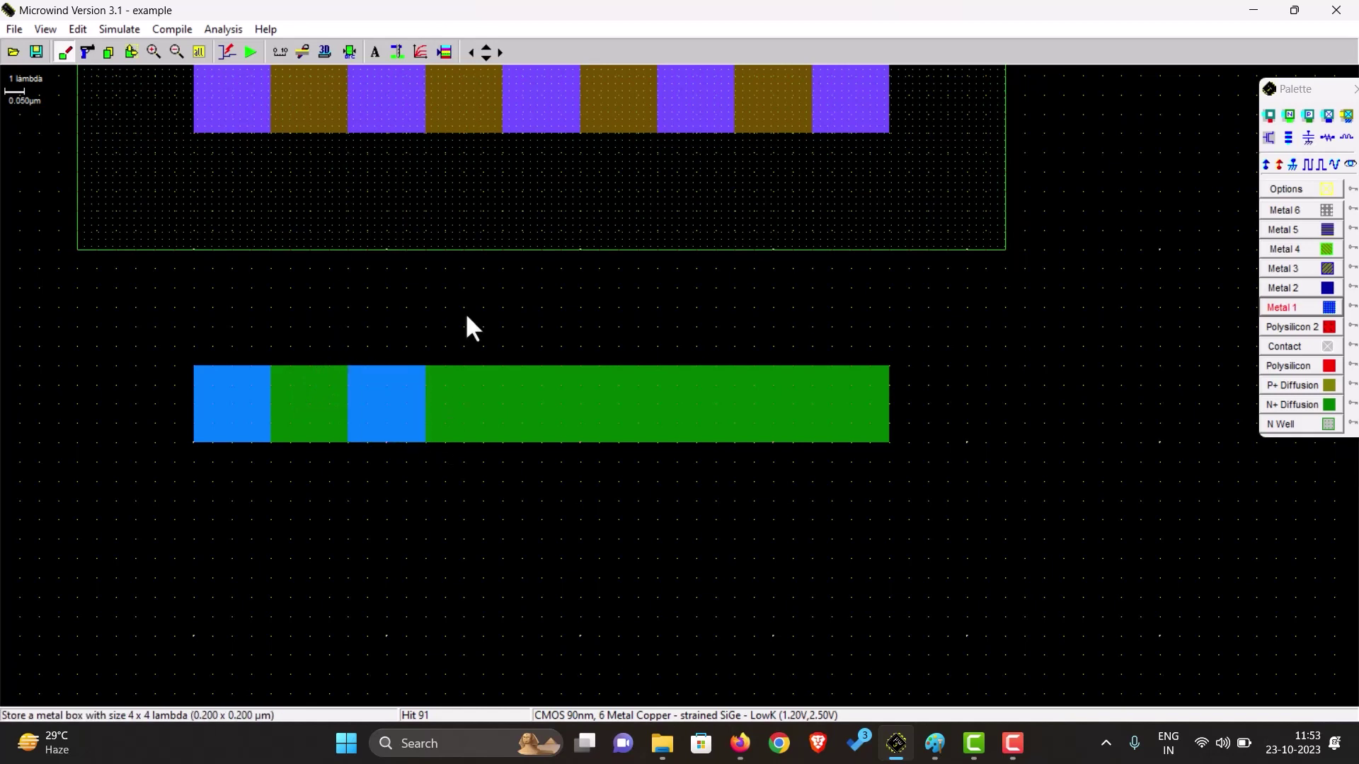
left_click_drag(504, 367, 582, 443)
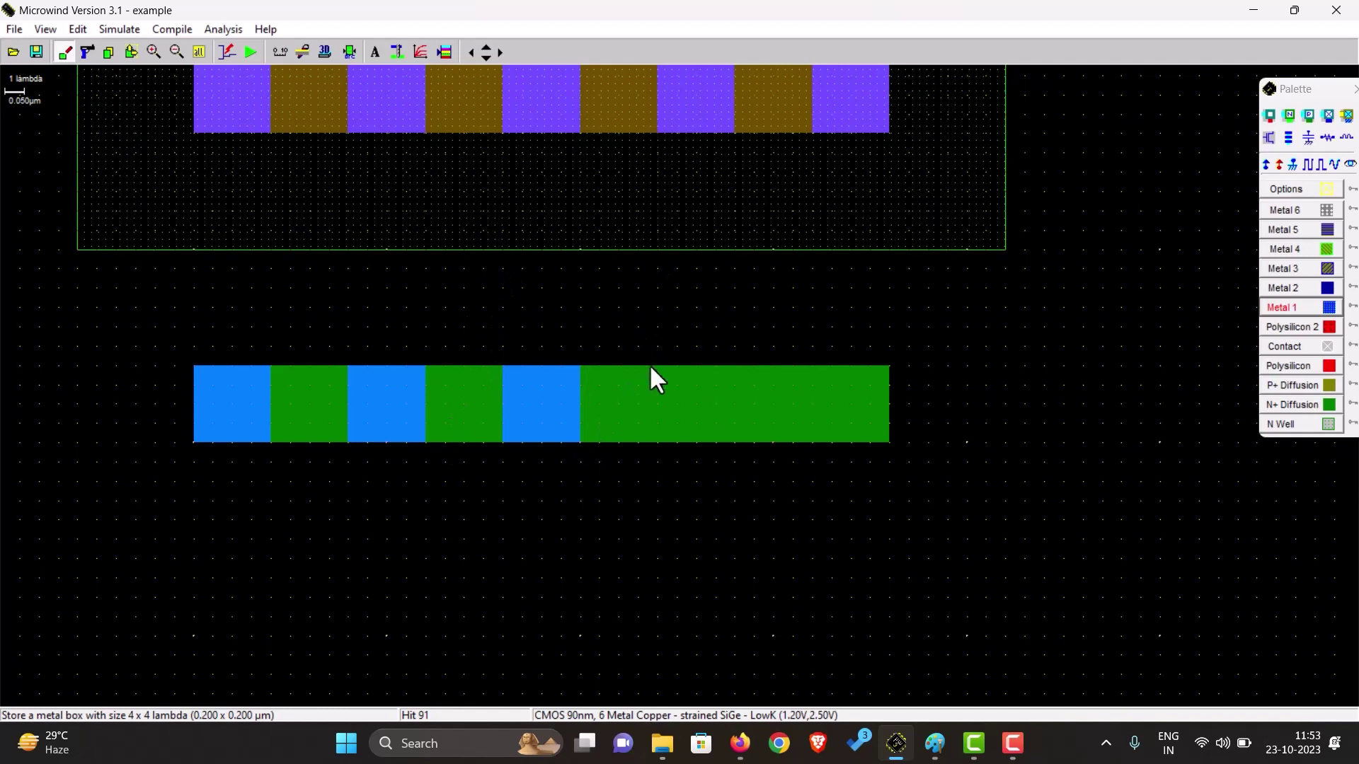
left_click_drag(651, 368, 734, 440)
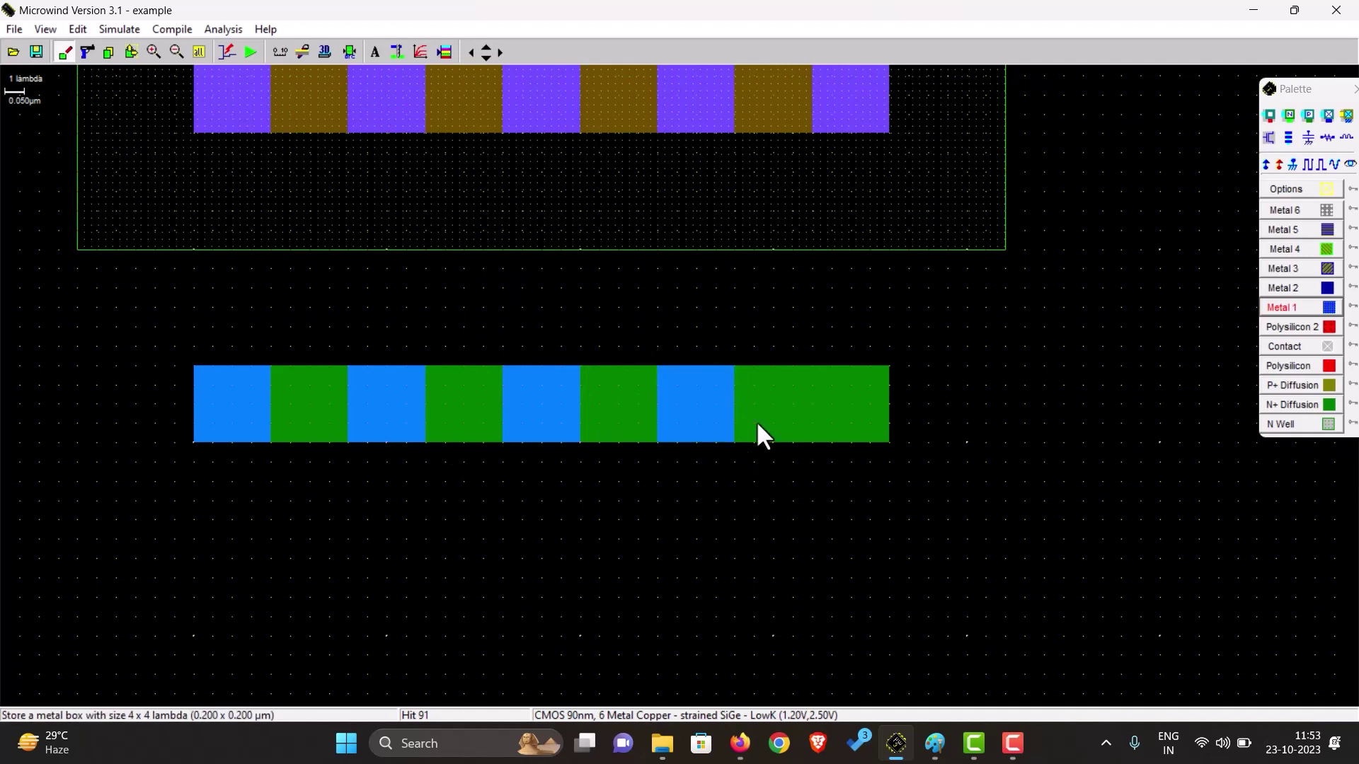
left_click_drag(813, 366, 886, 443)
Place a 2 x 2 lambda Contact box in the centre of each of the five Metal 1 squares on the P+ Diffusion strip.
left_click(486, 50)
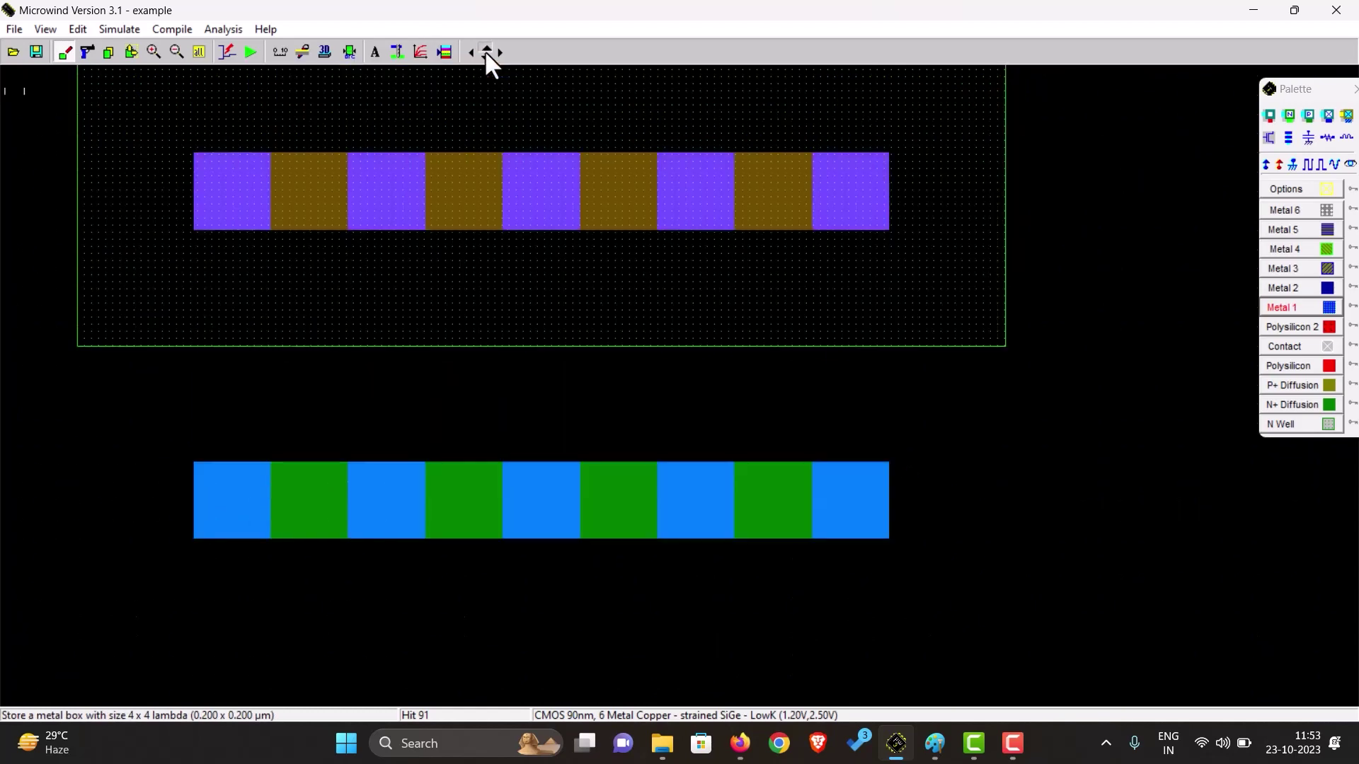
left_click(1279, 347)
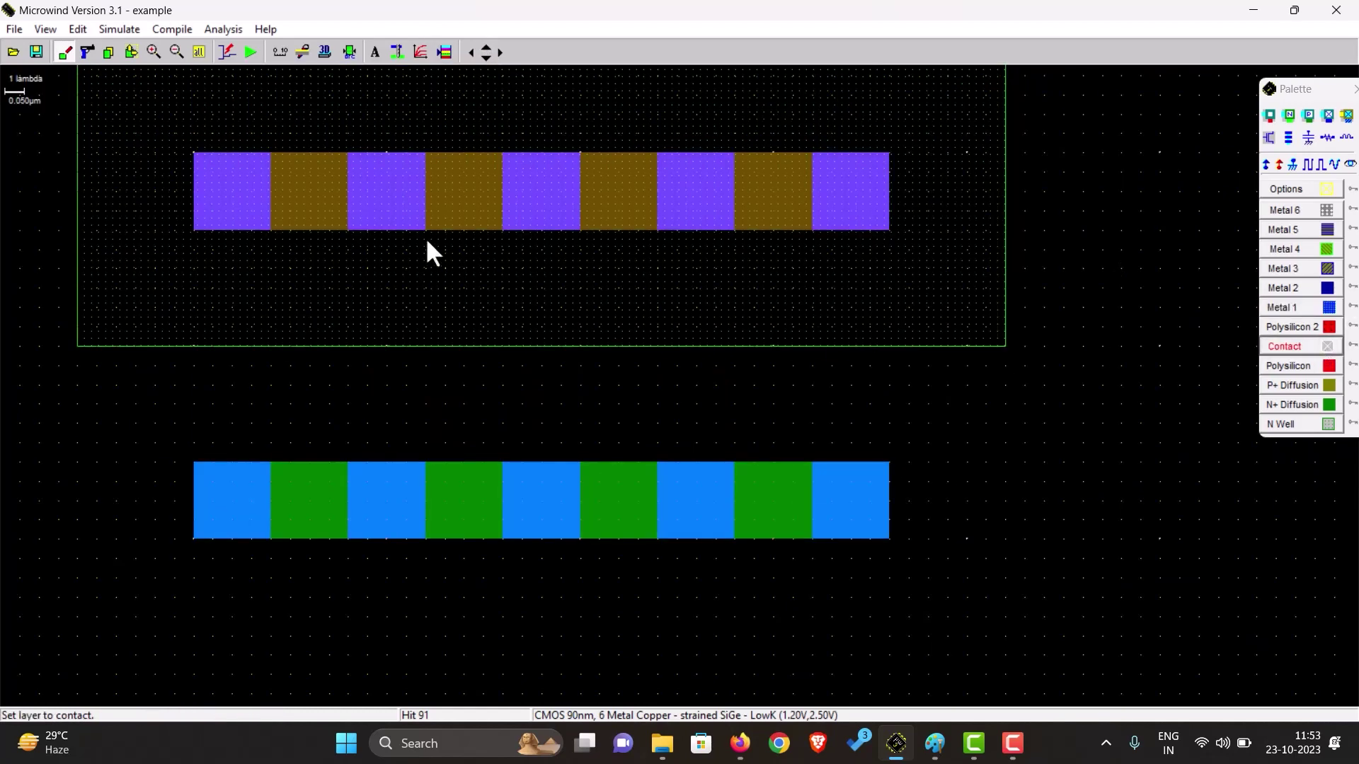
left_click_drag(213, 172, 249, 210)
left_click_drag(367, 169, 406, 211)
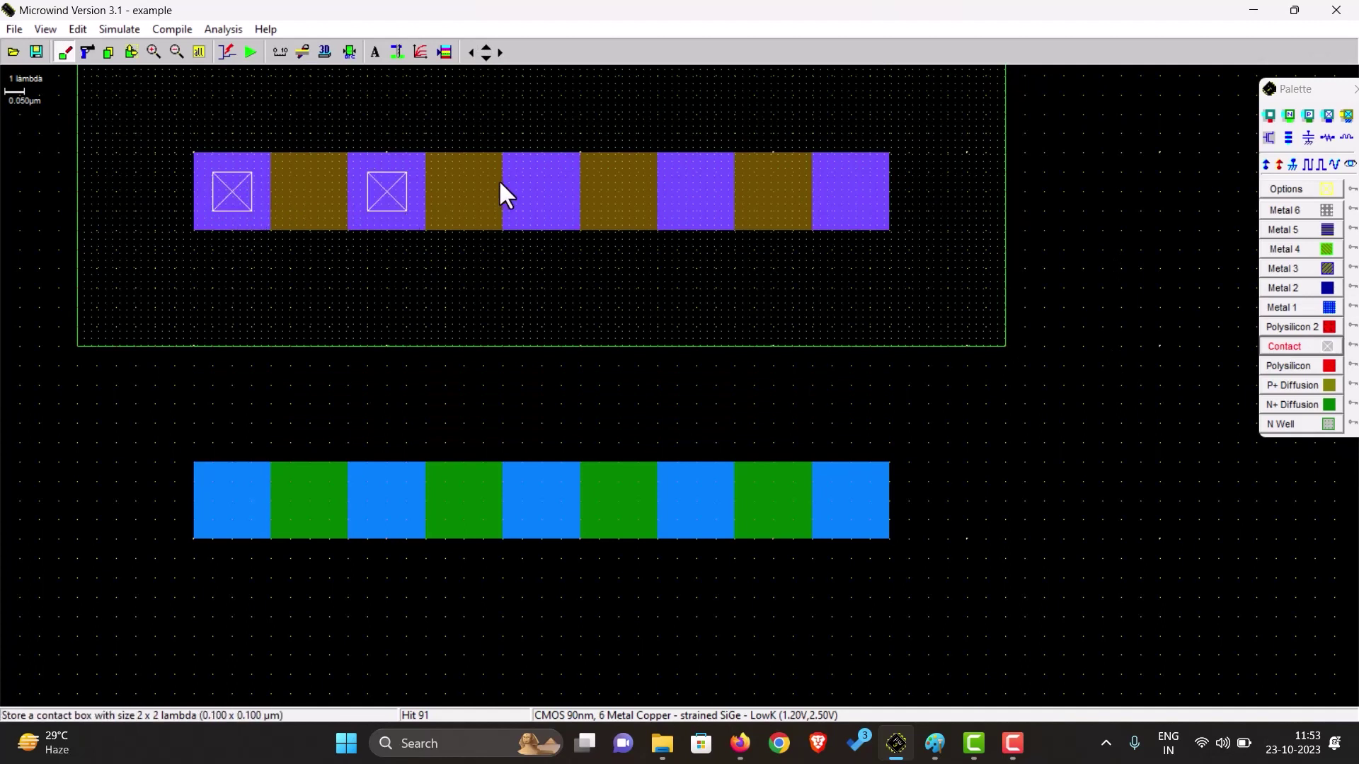
left_click_drag(522, 173, 562, 215)
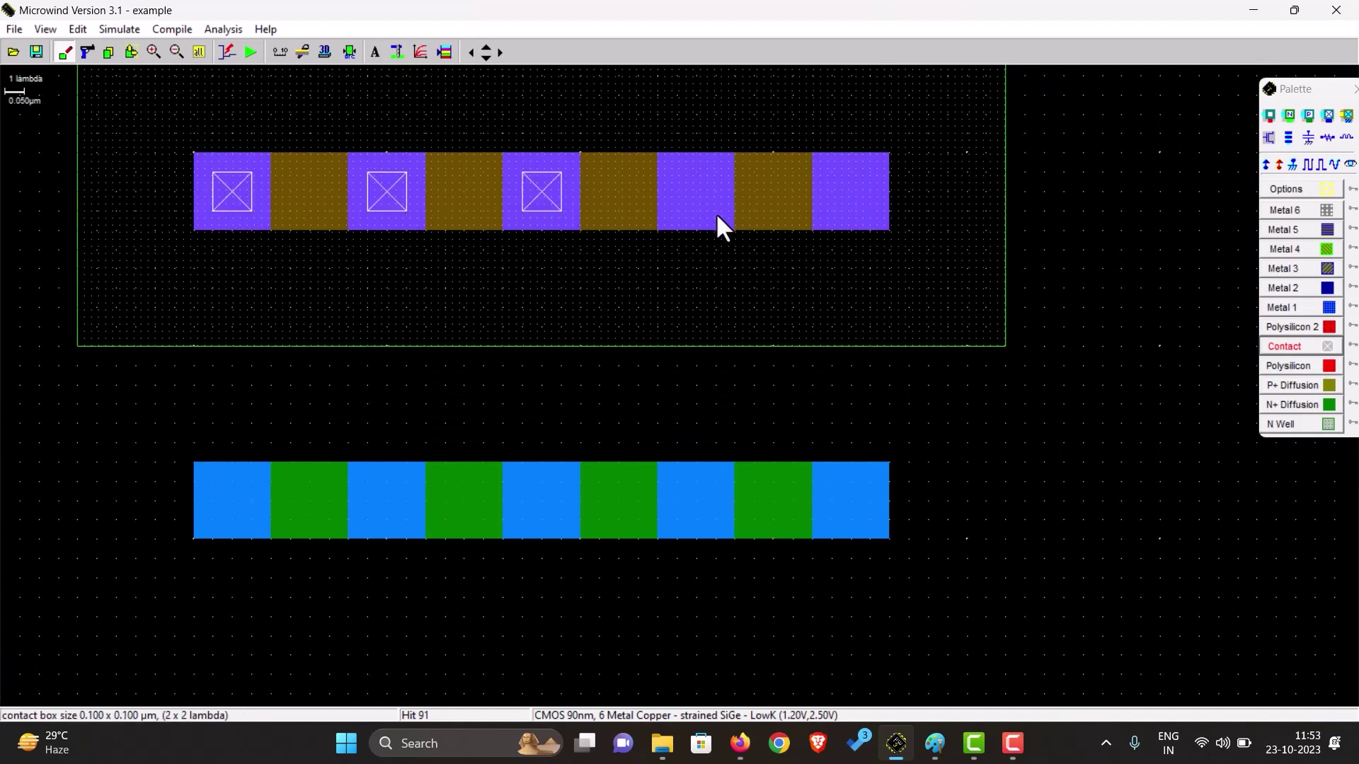
left_click_drag(720, 216, 718, 212)
left_click_drag(830, 173, 869, 215)
Place a 2 x 2 lambda Contact box in the centre of each of the five Metal 1 squares on the N+ Diffusion strip.
left_click_drag(218, 488, 250, 516)
left_click_drag(368, 485, 410, 517)
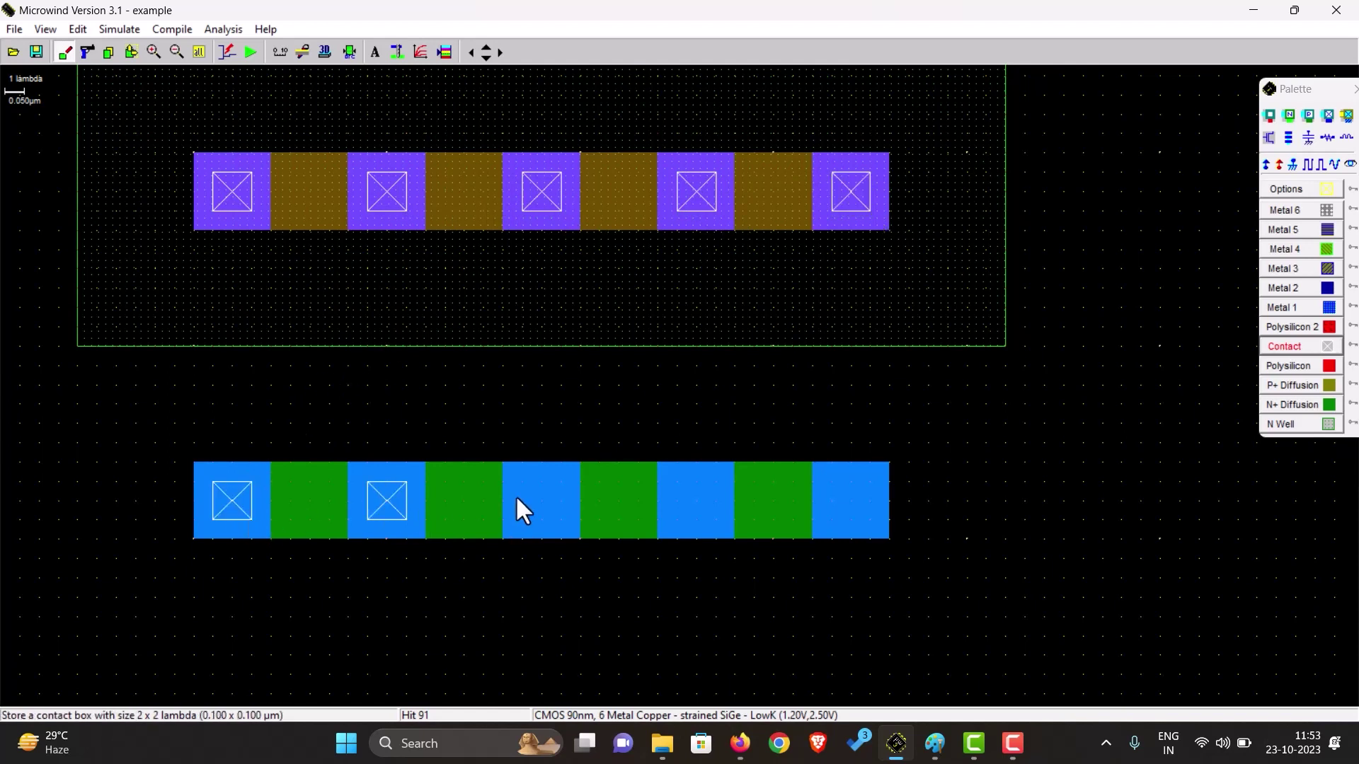
left_click_drag(521, 492, 562, 520)
left_click_drag(673, 481, 714, 520)
left_click_drag(835, 488, 871, 526)
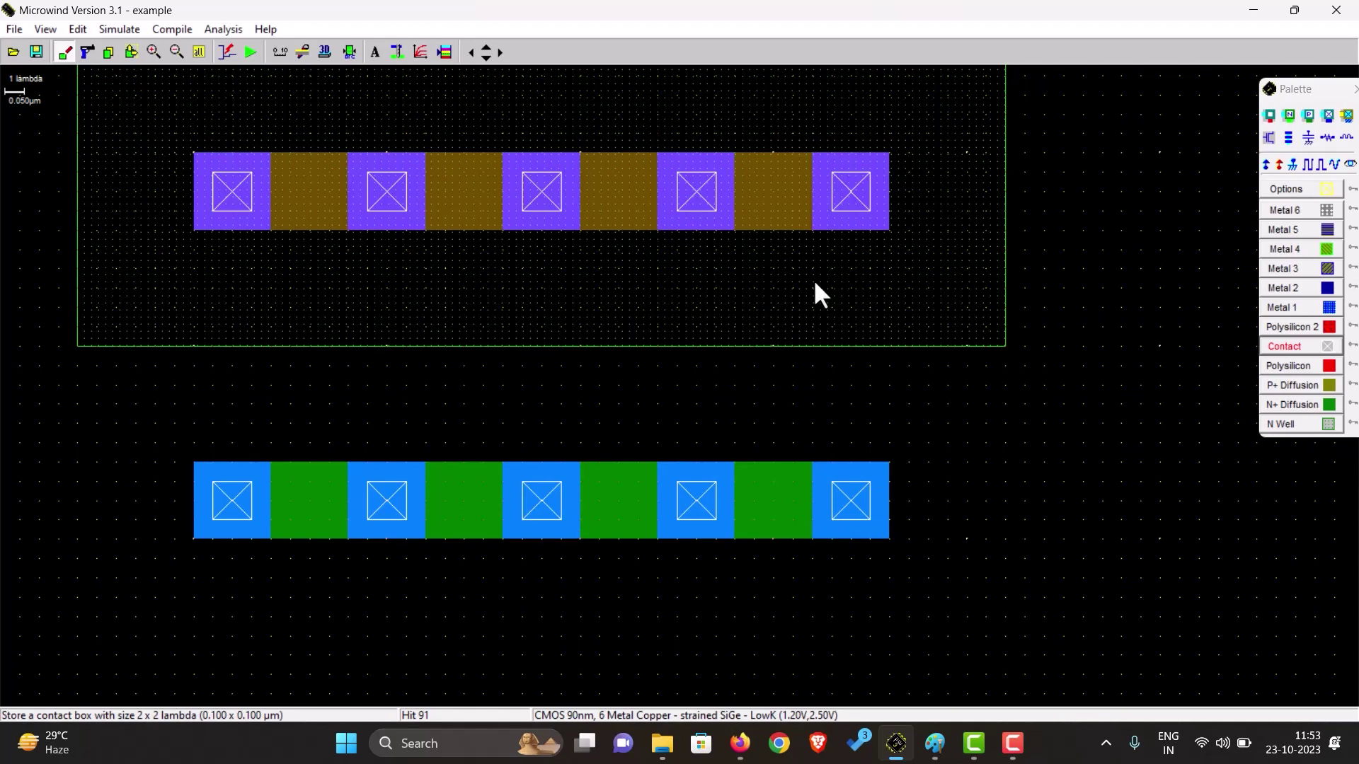
Draw four vertical Polysilicon gates of 2 x 26 lambda crossing both diffusion strips, one centred in each gap between the Metal 1 squares.
left_click(1308, 368)
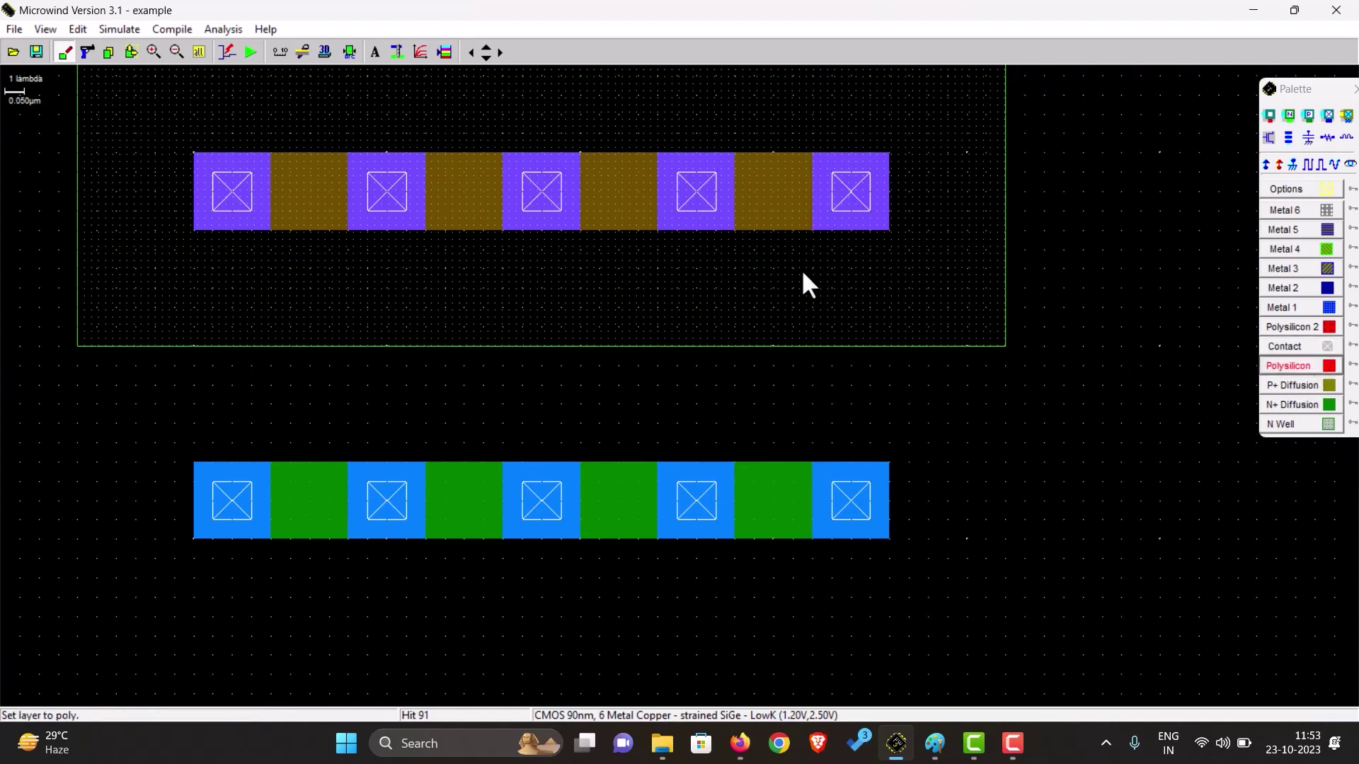
left_click(487, 47)
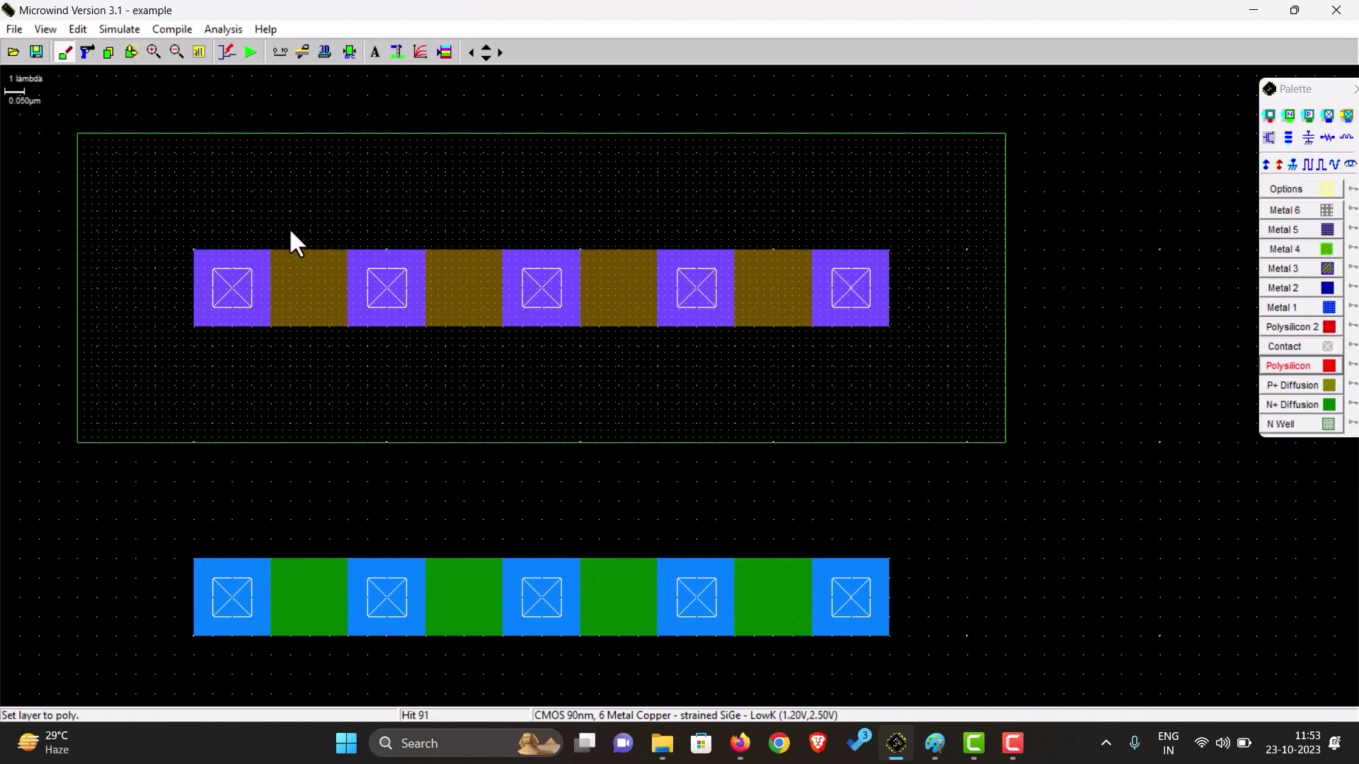
left_click_drag(290, 191, 331, 694)
left_click_drag(444, 191, 484, 693)
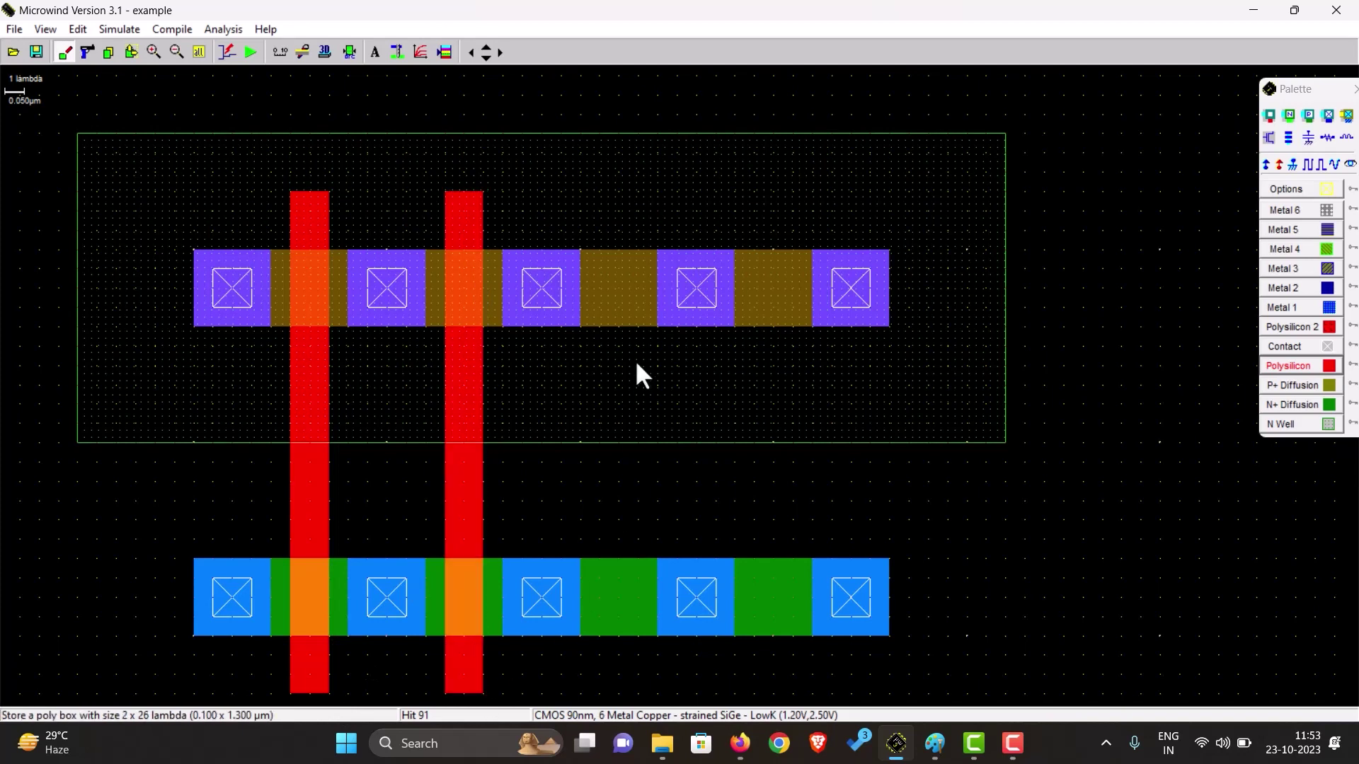
left_click_drag(599, 190, 630, 287)
left_click_drag(614, 499, 637, 693)
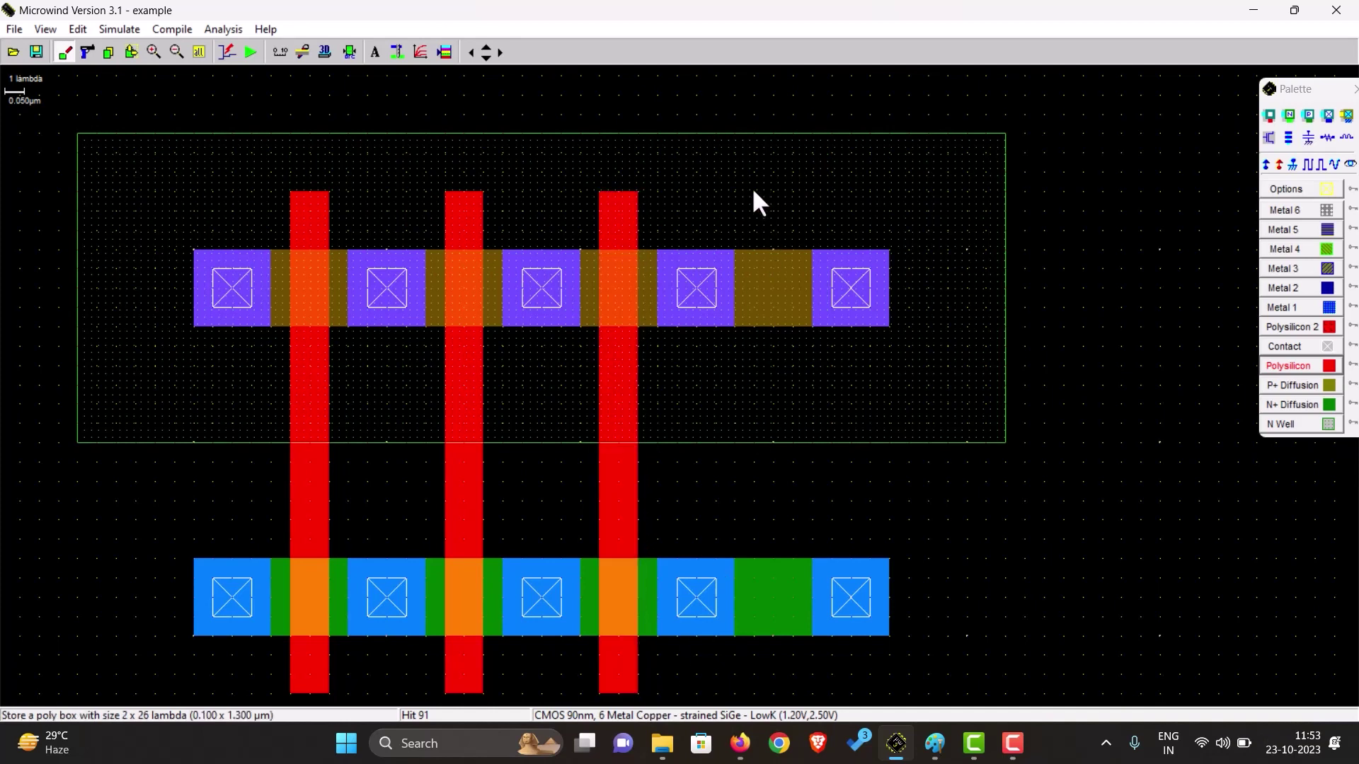
left_click_drag(753, 191, 788, 693)
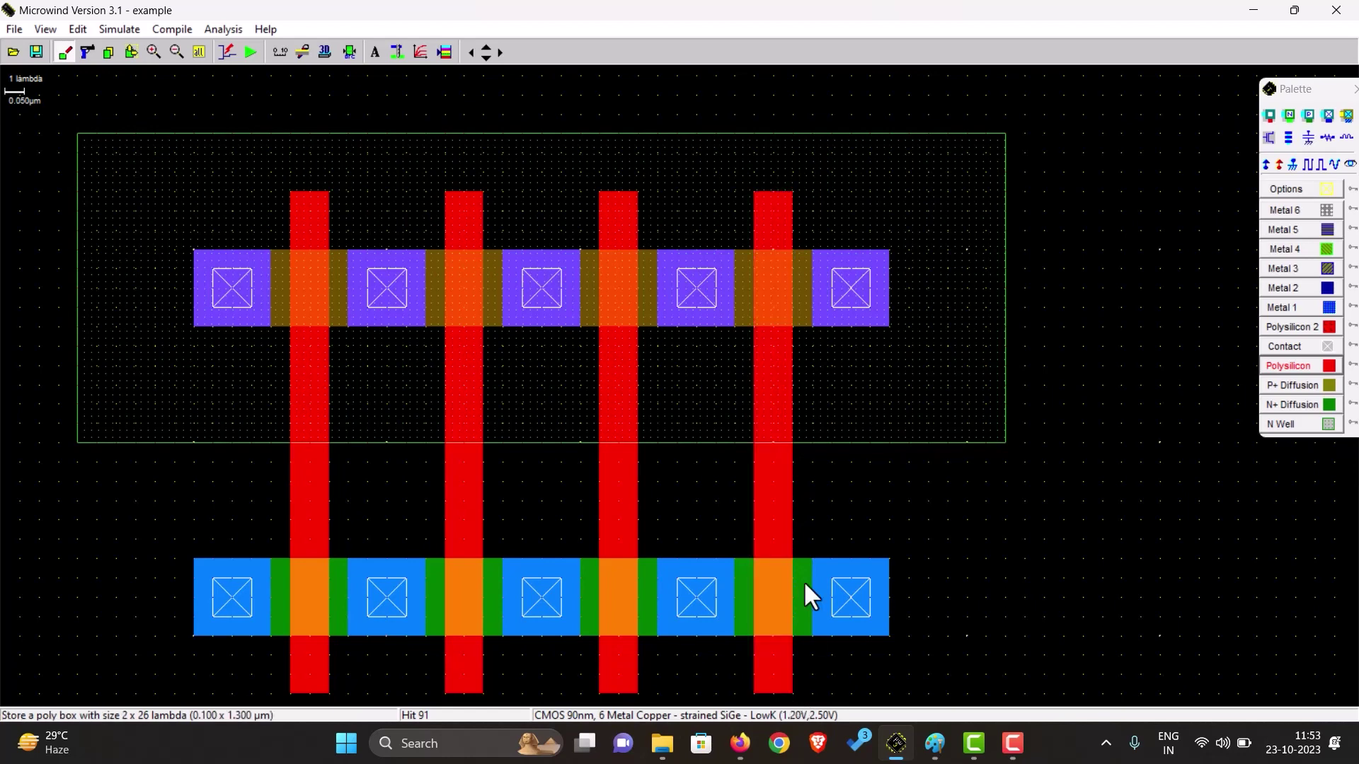
Check the ground position in the Paint XOR stick diagram, then place Vss on the middle N+ Diffusion contact in Microwind.
left_click(934, 744)
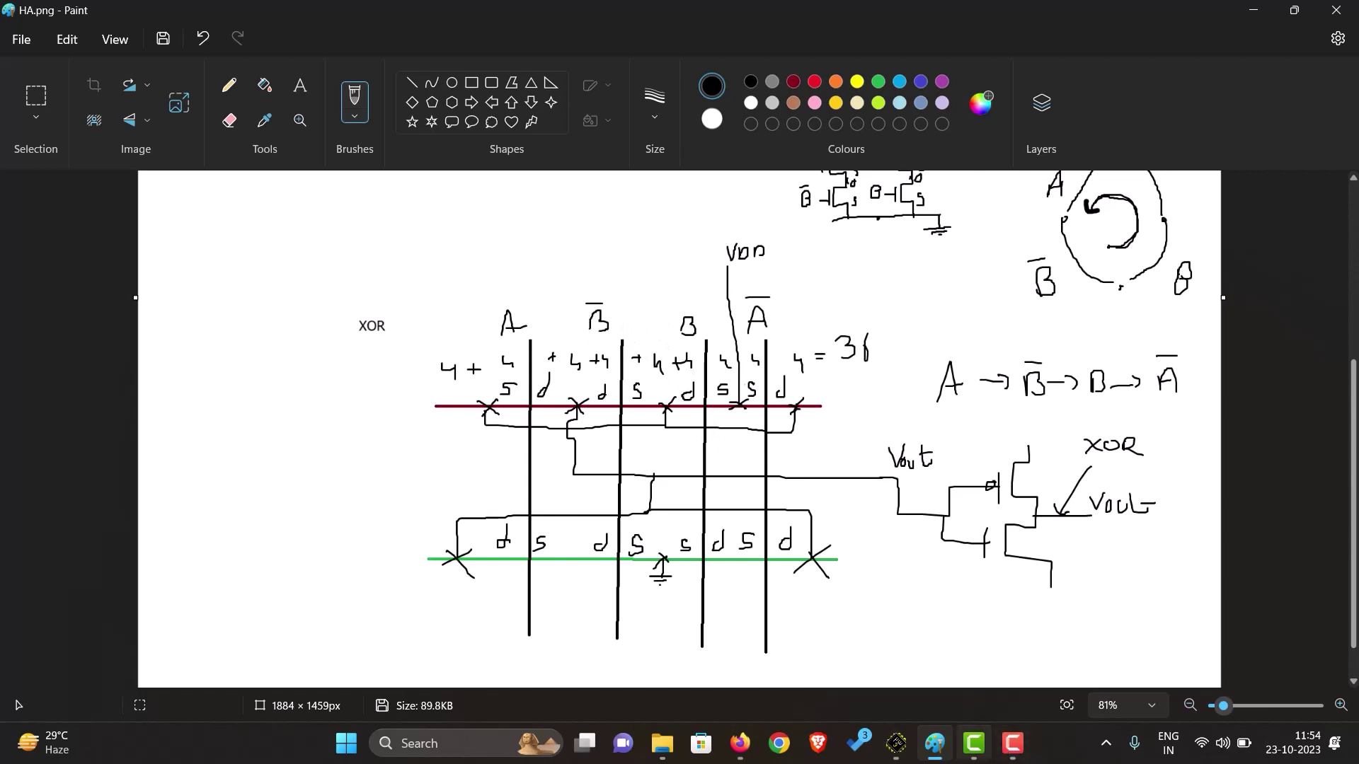
left_click(896, 744)
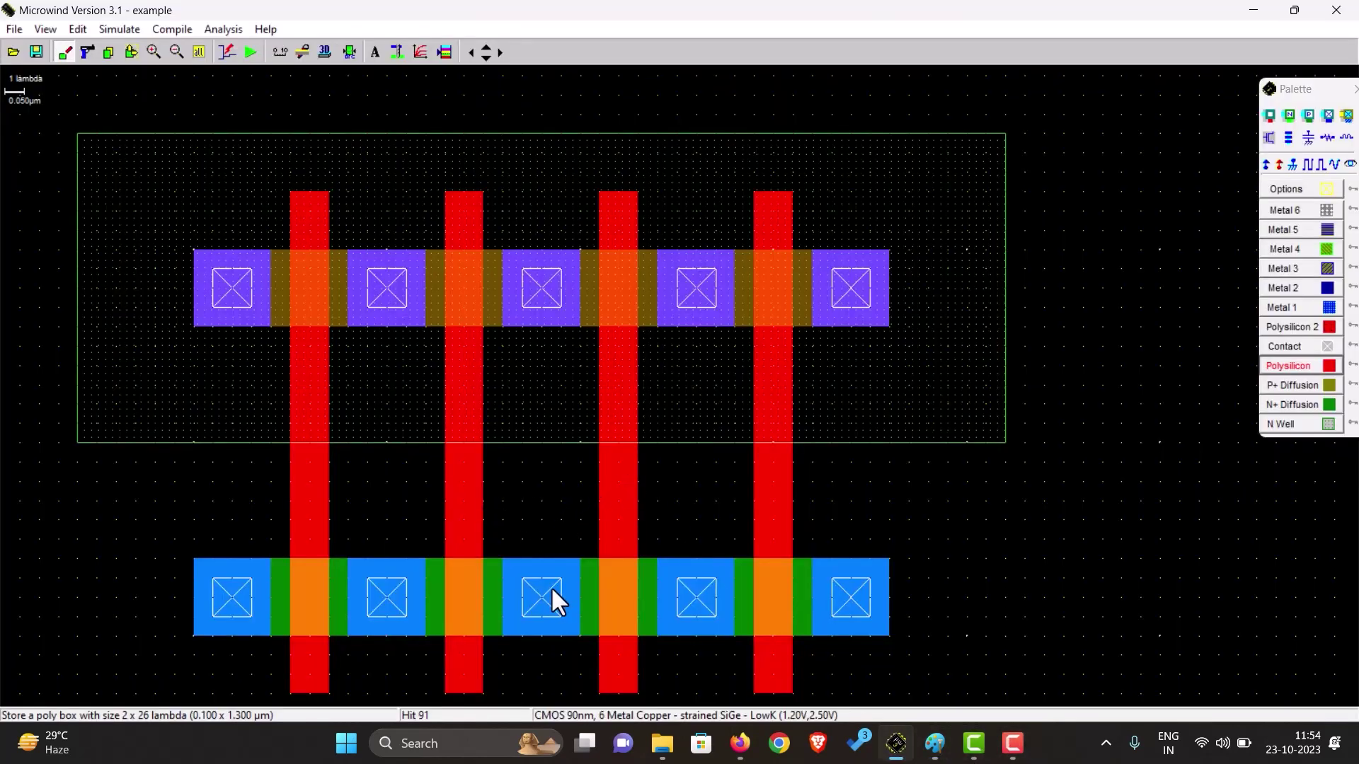
left_click(1292, 166)
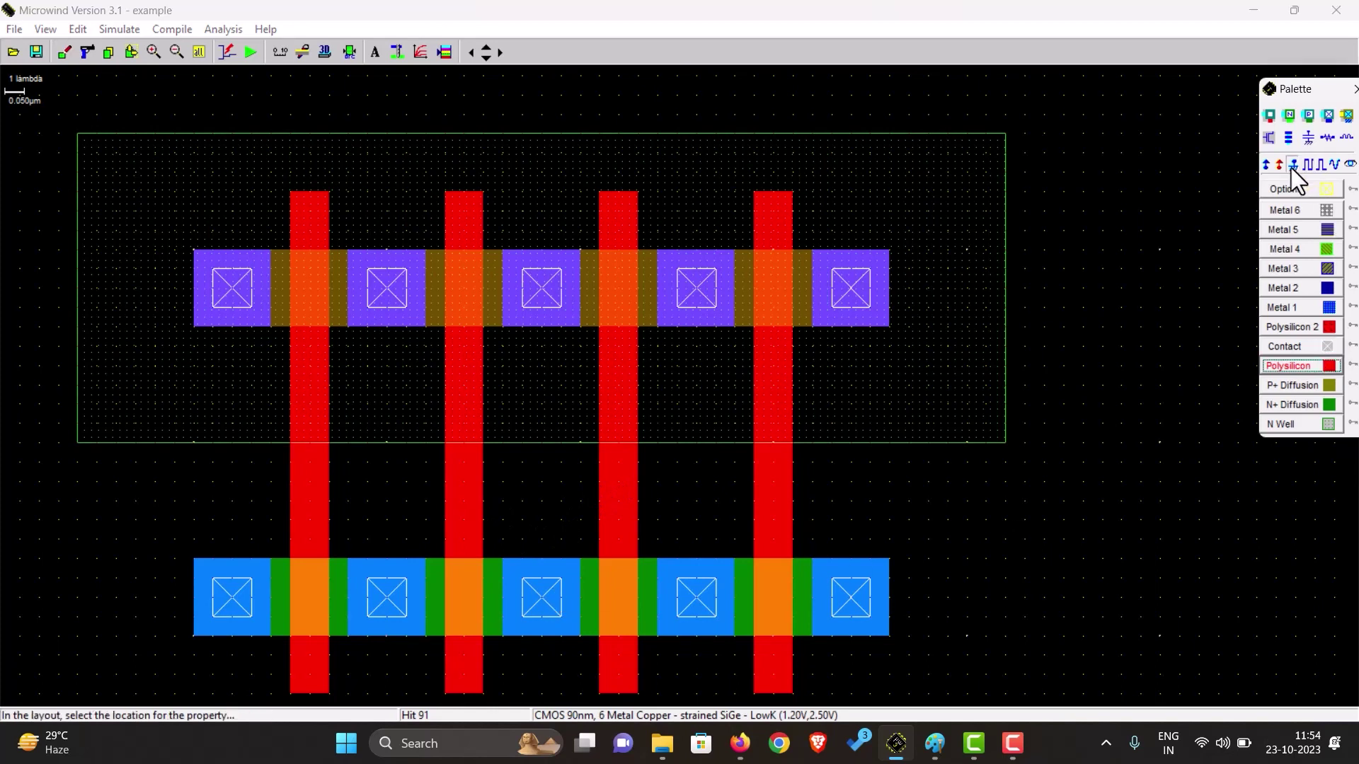
left_click(558, 615)
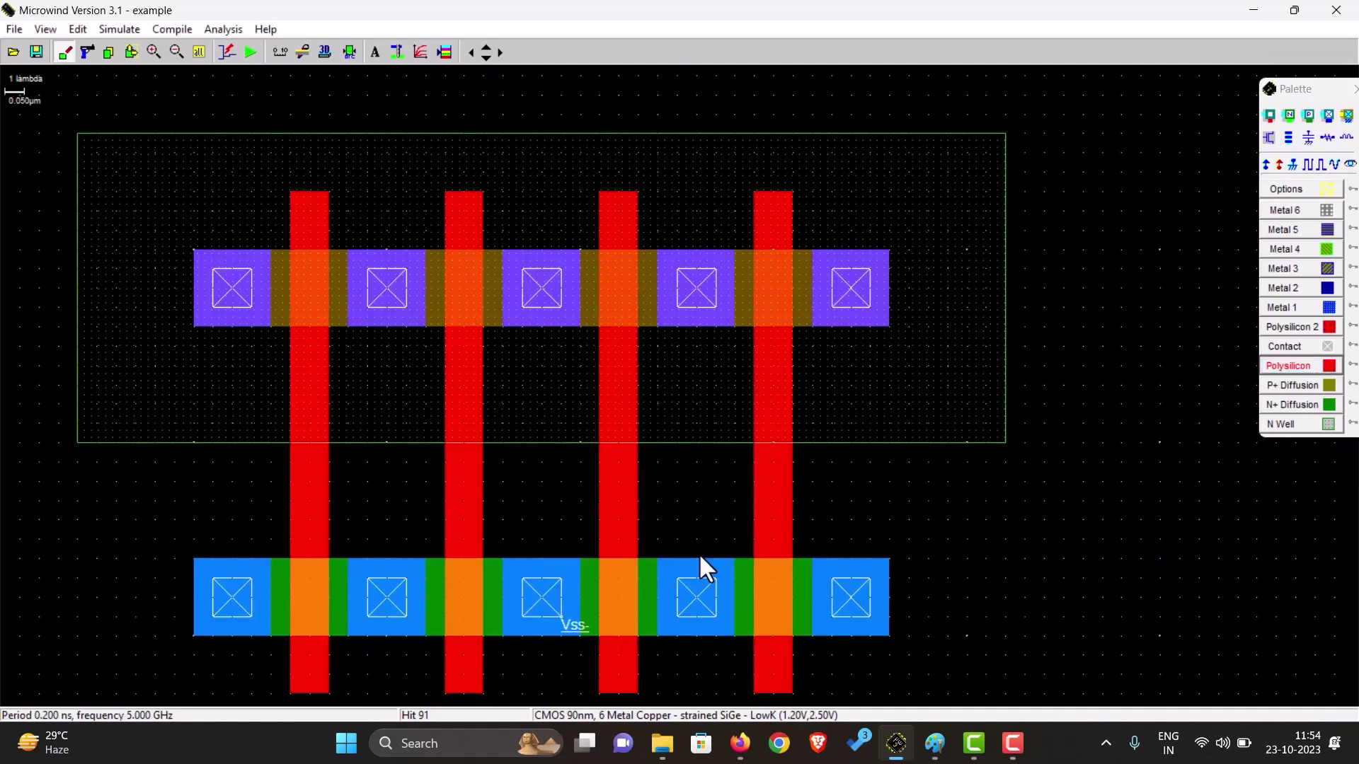
Following the Paint stick diagram, join the first and last N+ Diffusion contacts with a 3 lambda wide Metal 1 bridge above the strip in Microwind.
left_click(935, 743)
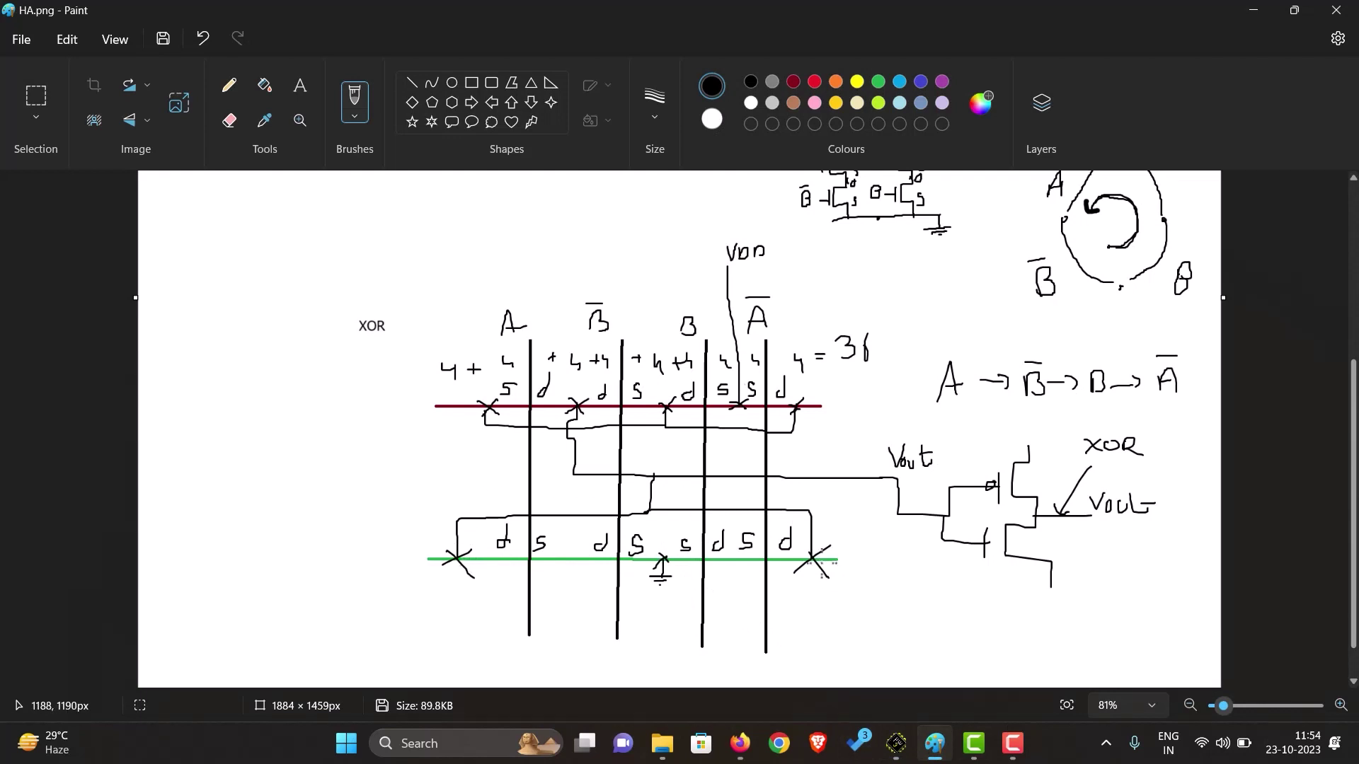
left_click(896, 743)
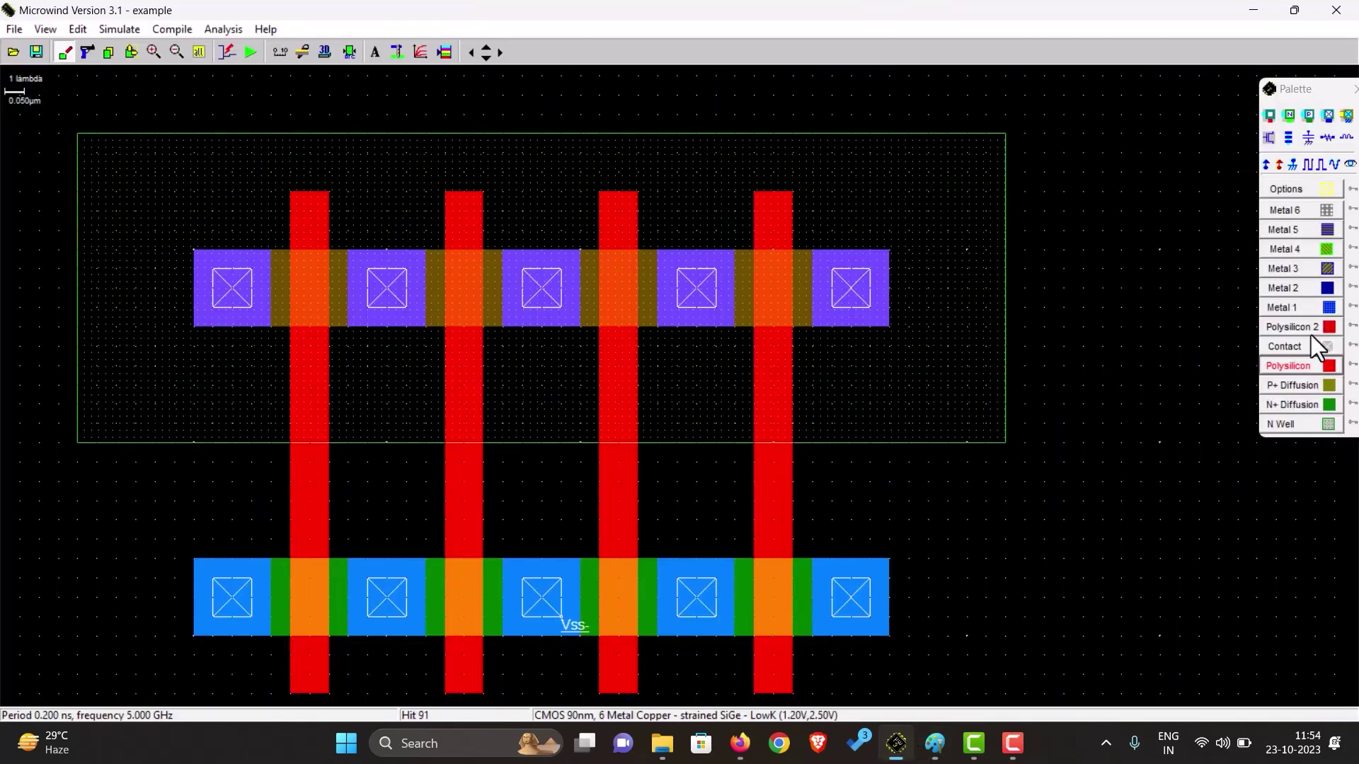
left_click(1328, 309)
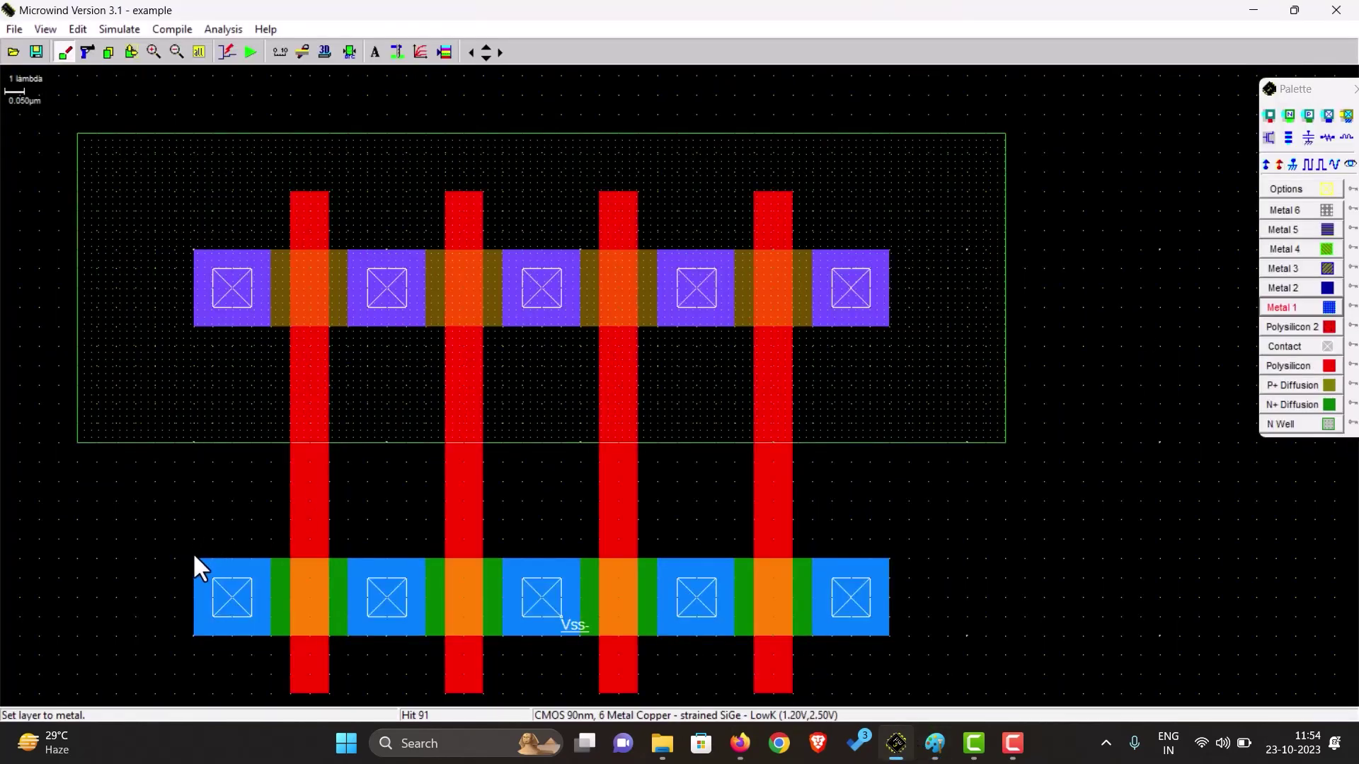
left_click_drag(195, 558, 202, 419)
left_click_drag(230, 467, 891, 466)
mouse_move(833, 405)
left_mouse_down()
mouse_move(865, 561)
mouse_move(883, 575)
mouse_move(888, 562)
left_mouse_up()
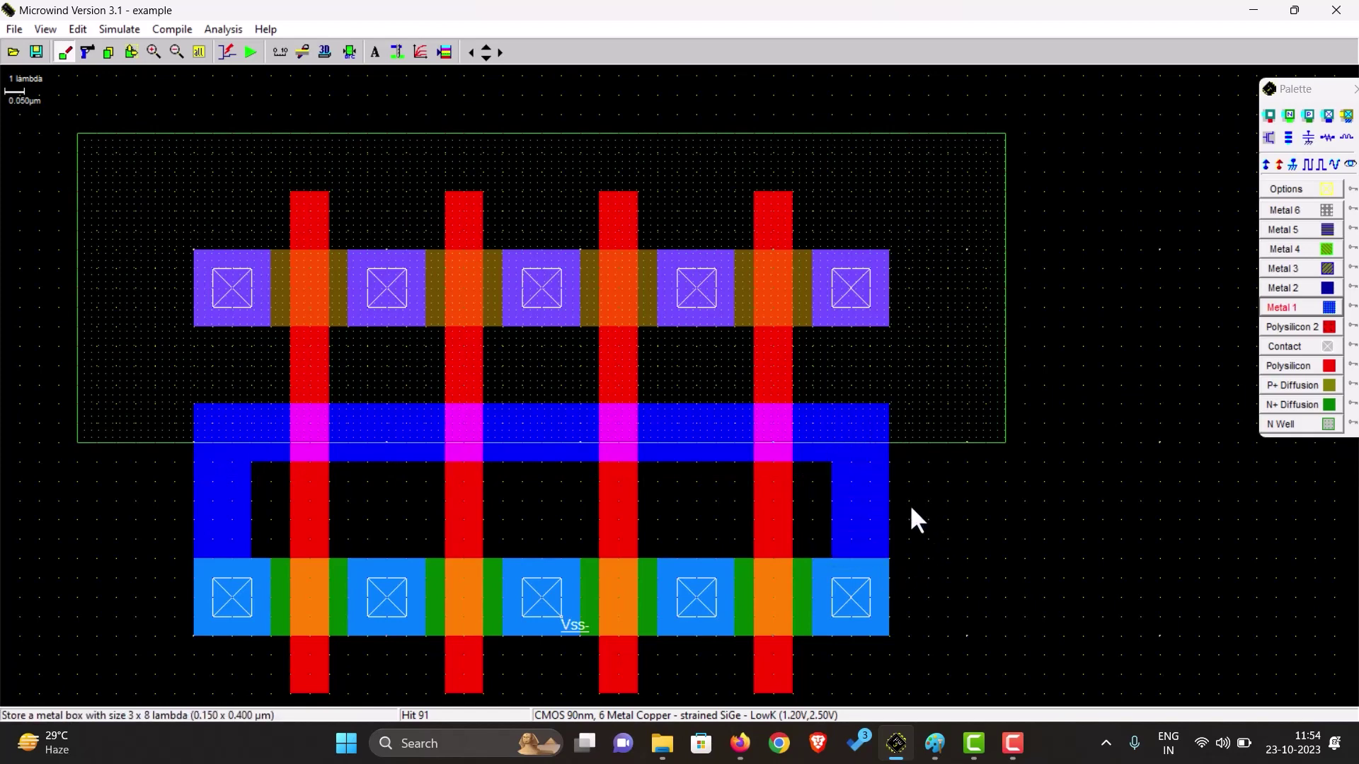
Following the Paint stick diagram, connect the second P+ Diffusion contact to the Metal 1 bridge below with a 3 x 5 lambda Metal 1 box in Microwind.
left_click(934, 743)
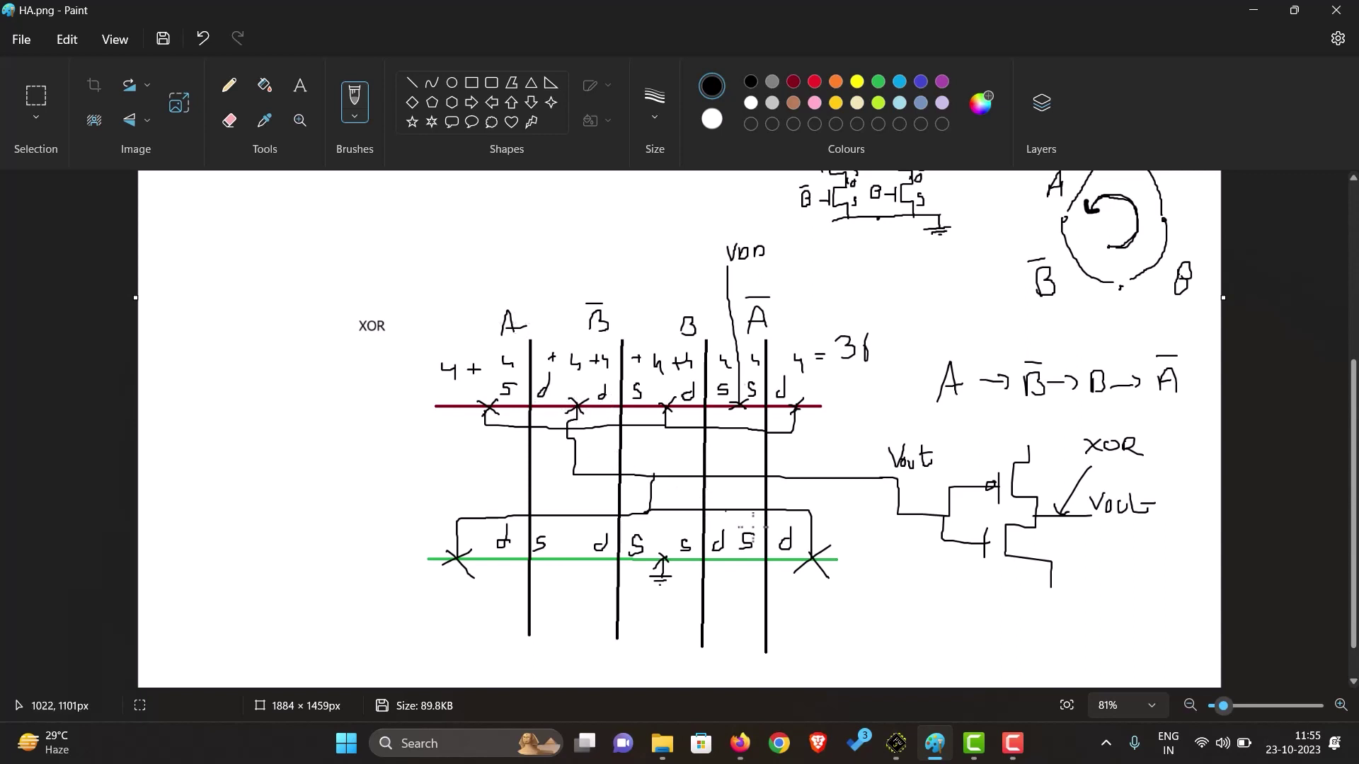
left_click(896, 743)
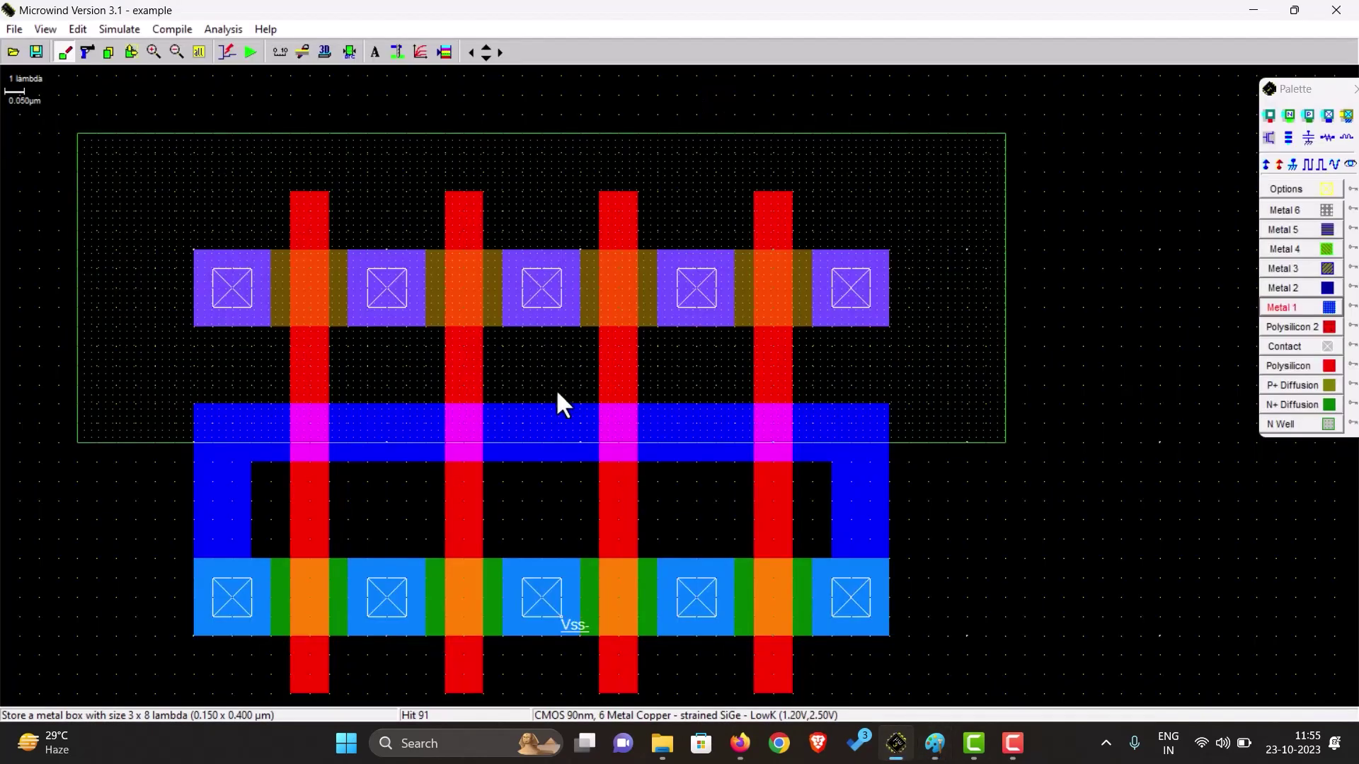
left_click_drag(365, 325, 424, 404)
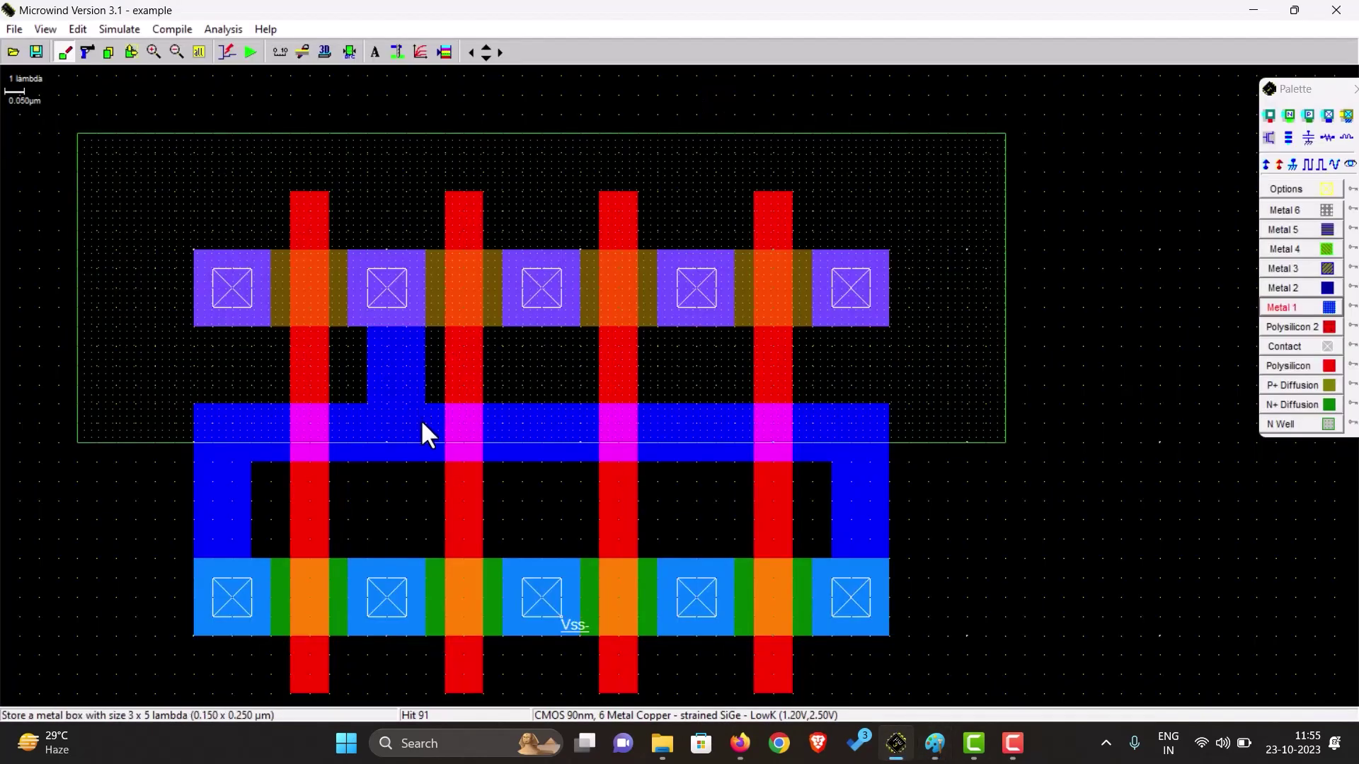
Check the Paint stick diagram, then join the first and last P+ Diffusion contacts with a 3 lambda wide Metal 1 bridge above the strip in Microwind.
left_click(929, 740)
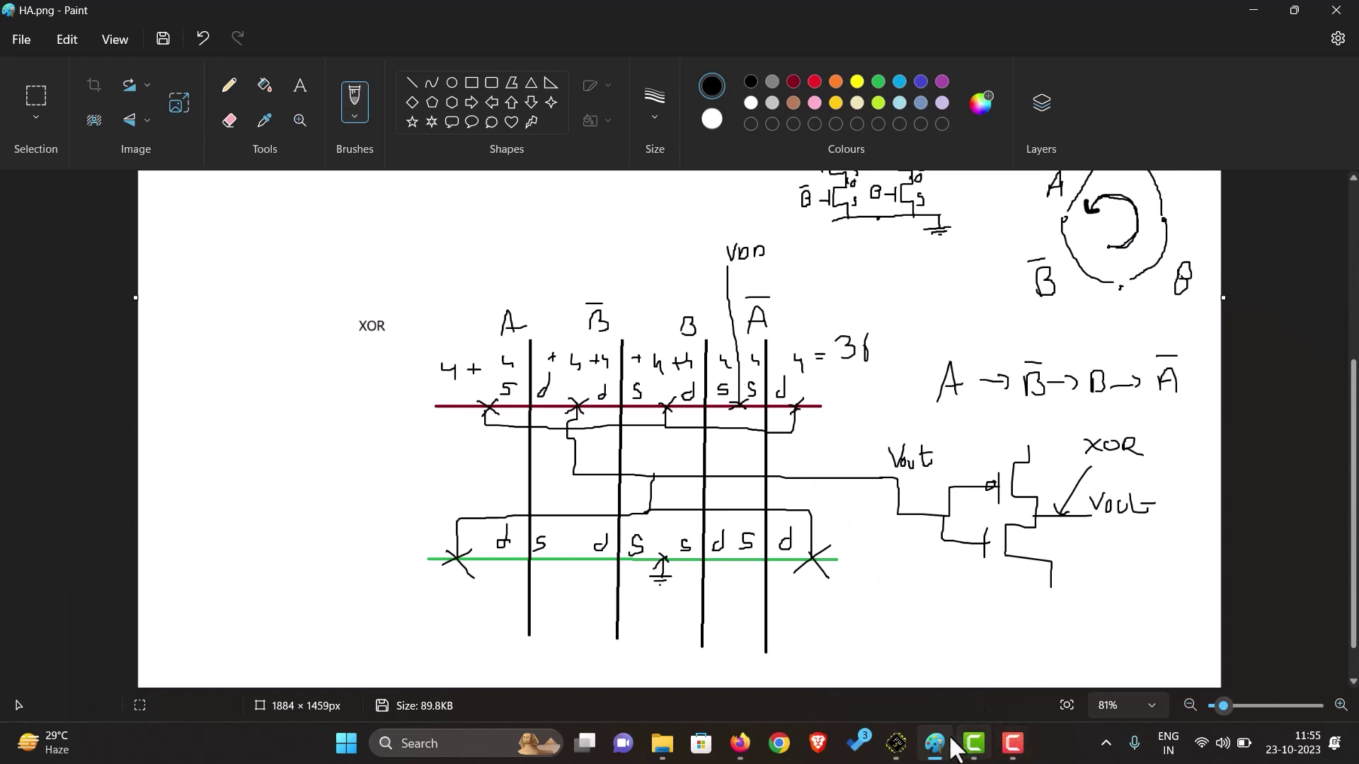
left_click(897, 743)
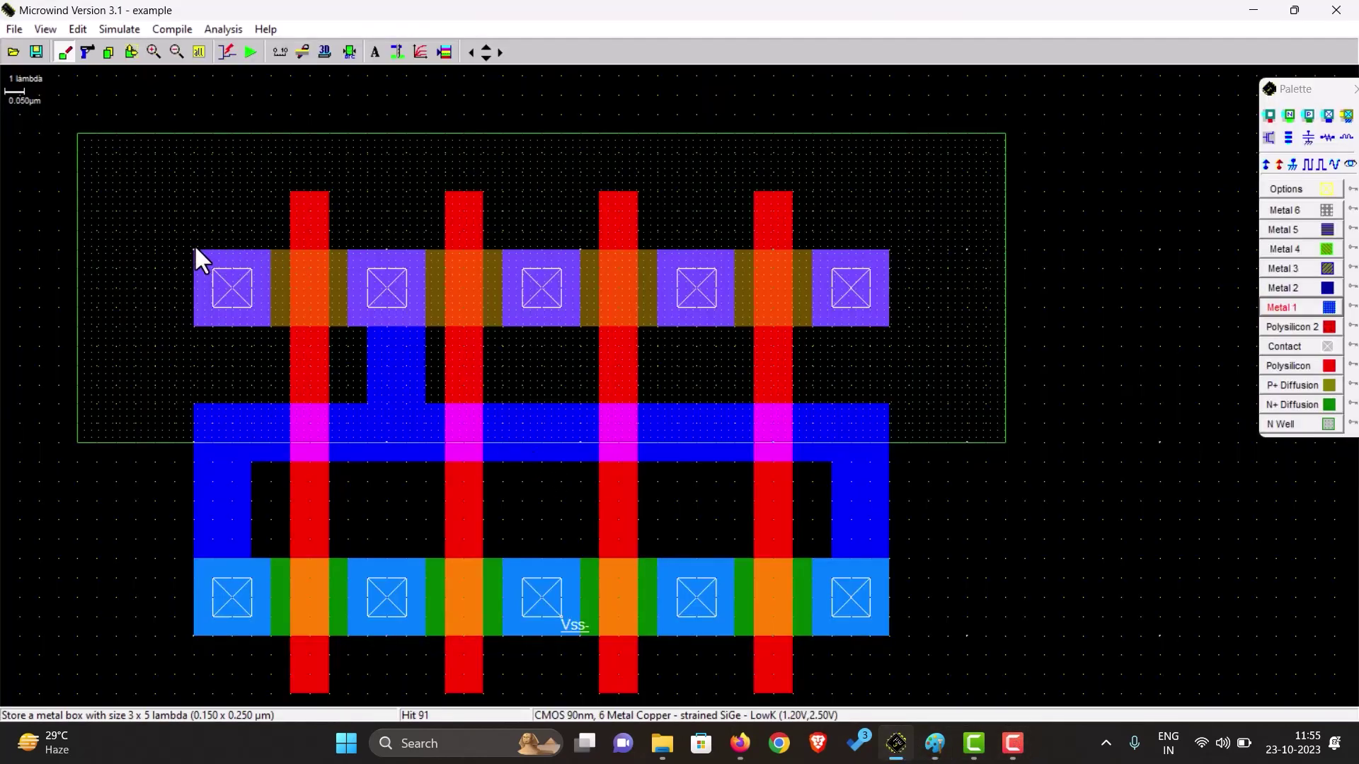
left_click_drag(195, 249, 211, 246)
left_click_drag(240, 170, 893, 135)
left_click(195, 78)
left_click_drag(888, 248, 833, 120)
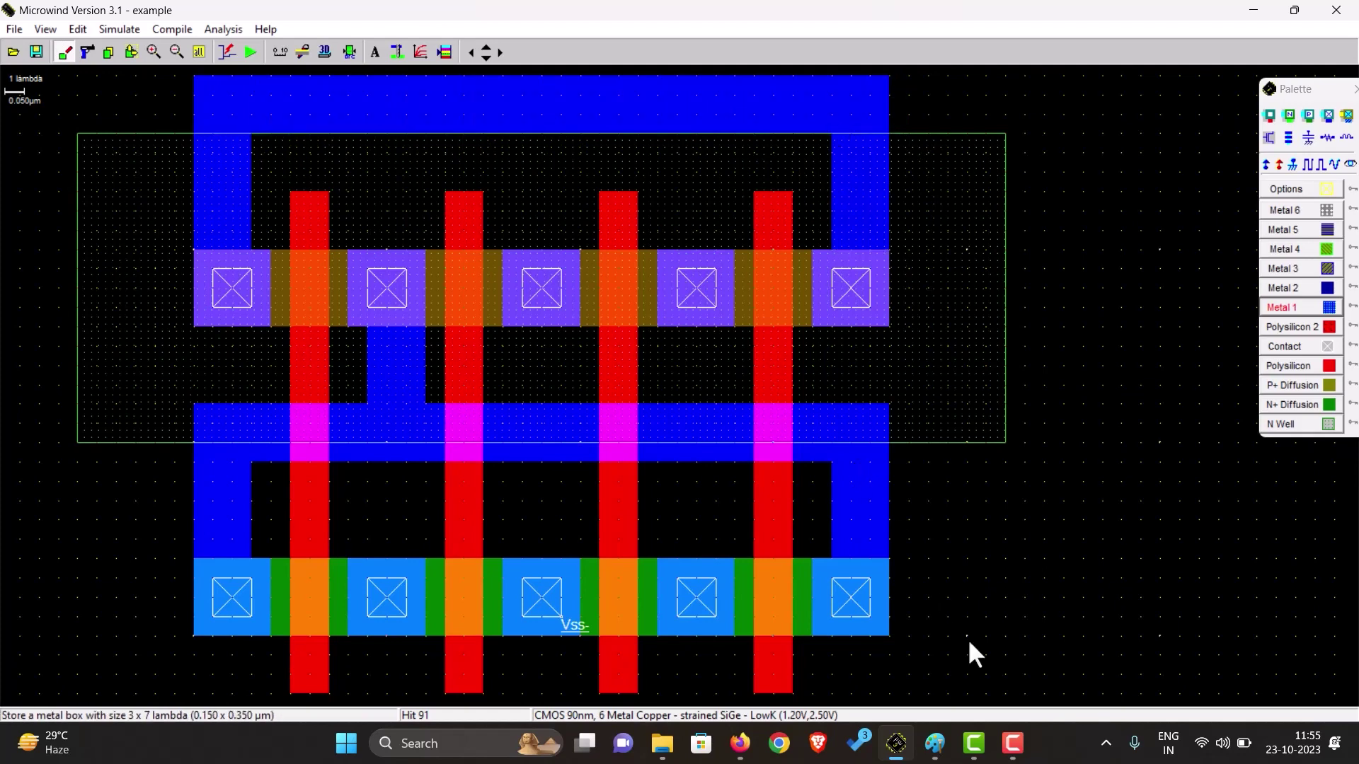
Following the Paint diagram, connect the middle P+ Diffusion contact to the upper bridge with a 3 x 7 lambda Metal 1 box in Microwind.
left_click(935, 743)
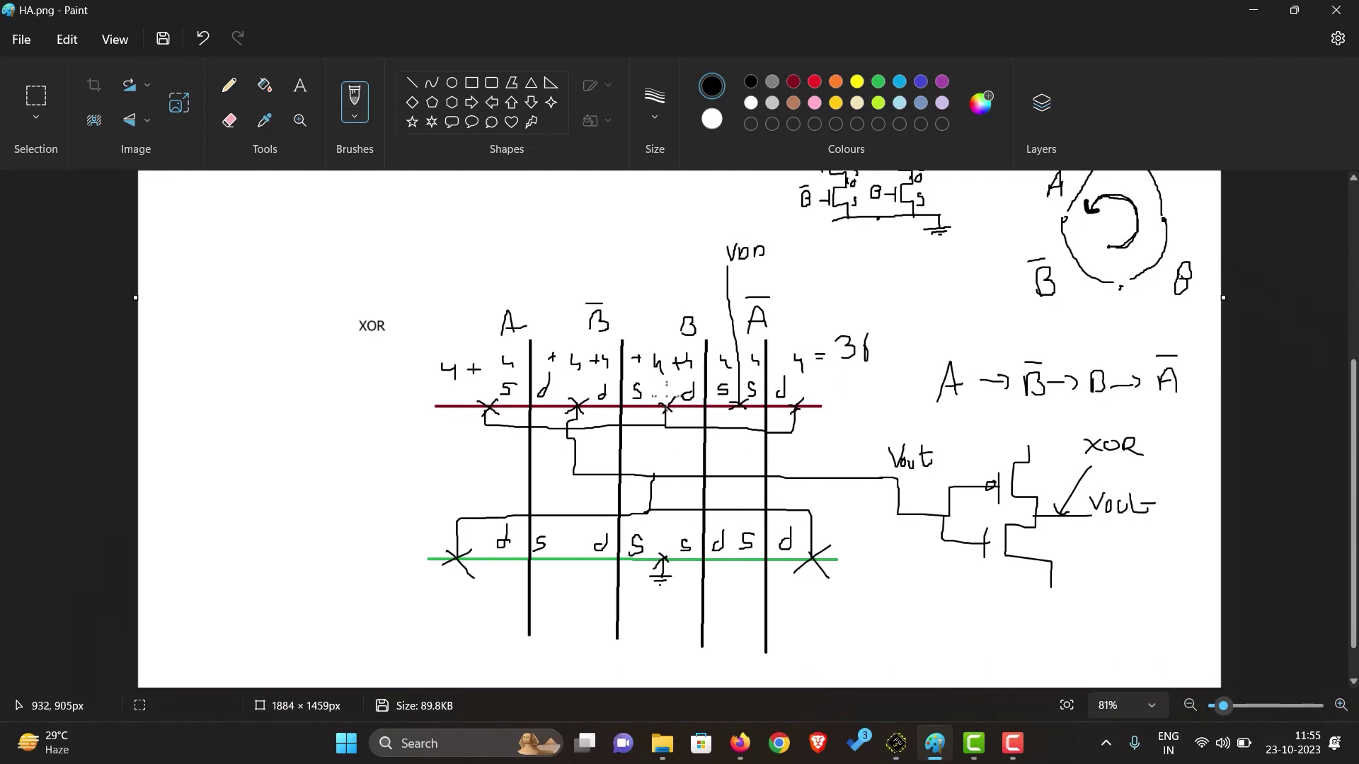
left_click(896, 745)
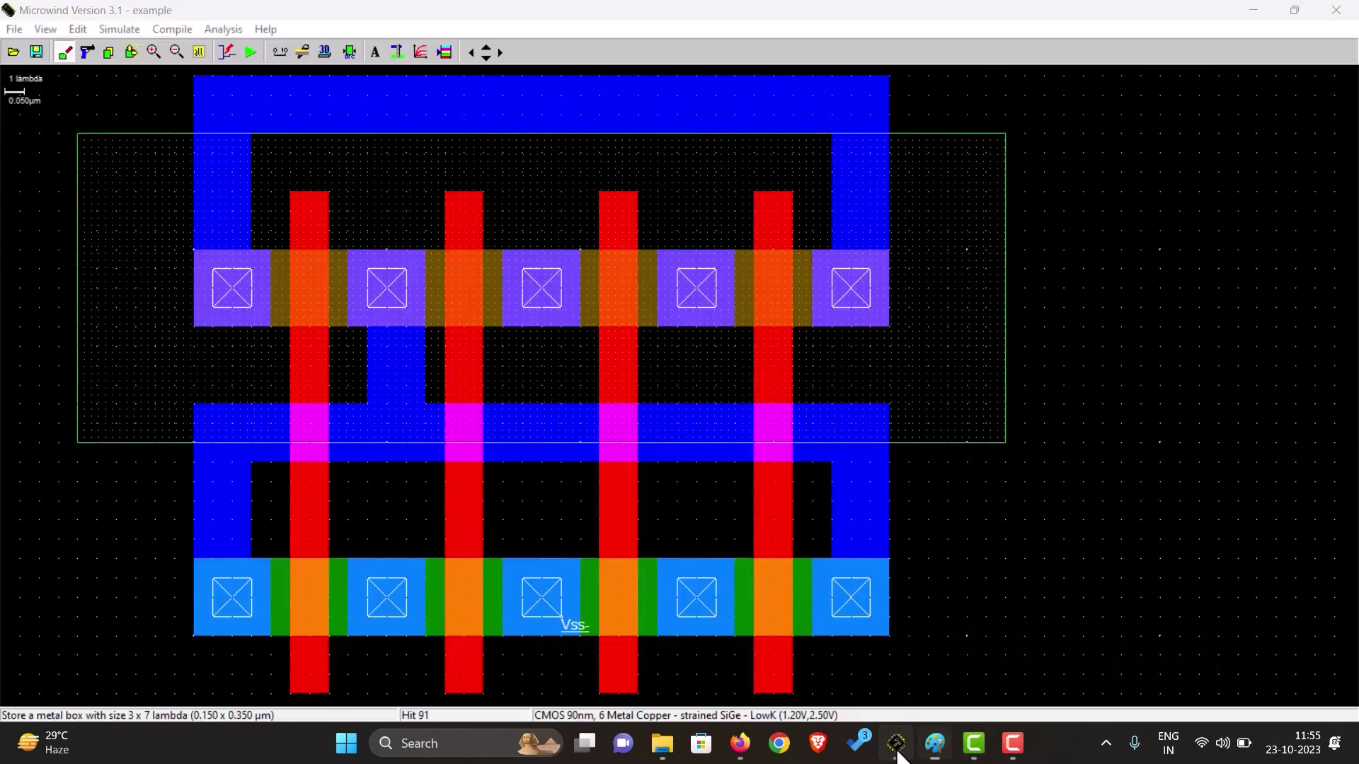
left_click_drag(523, 134, 578, 263)
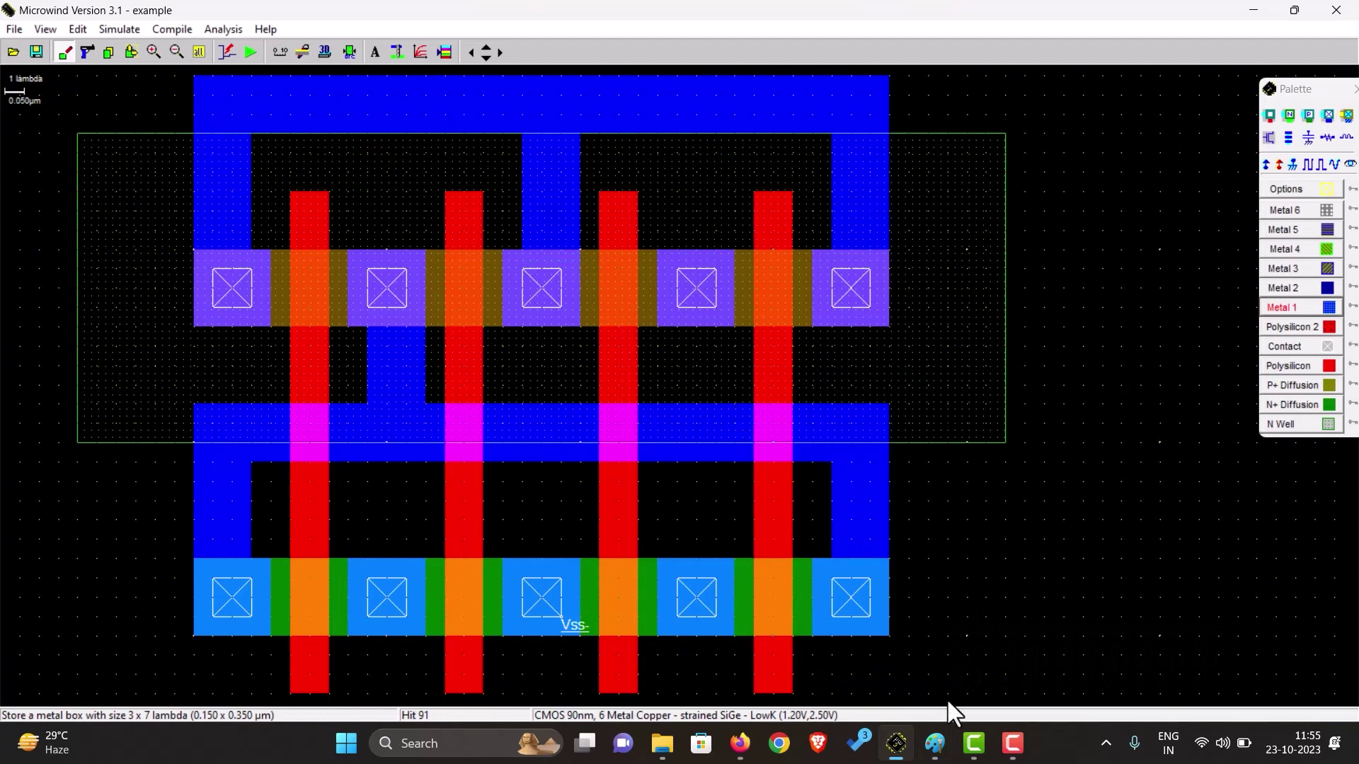
Check the VDD position in the Paint XOR stick diagram, then place Vdd on the fourth P+ Diffusion contact in Microwind.
left_click(935, 743)
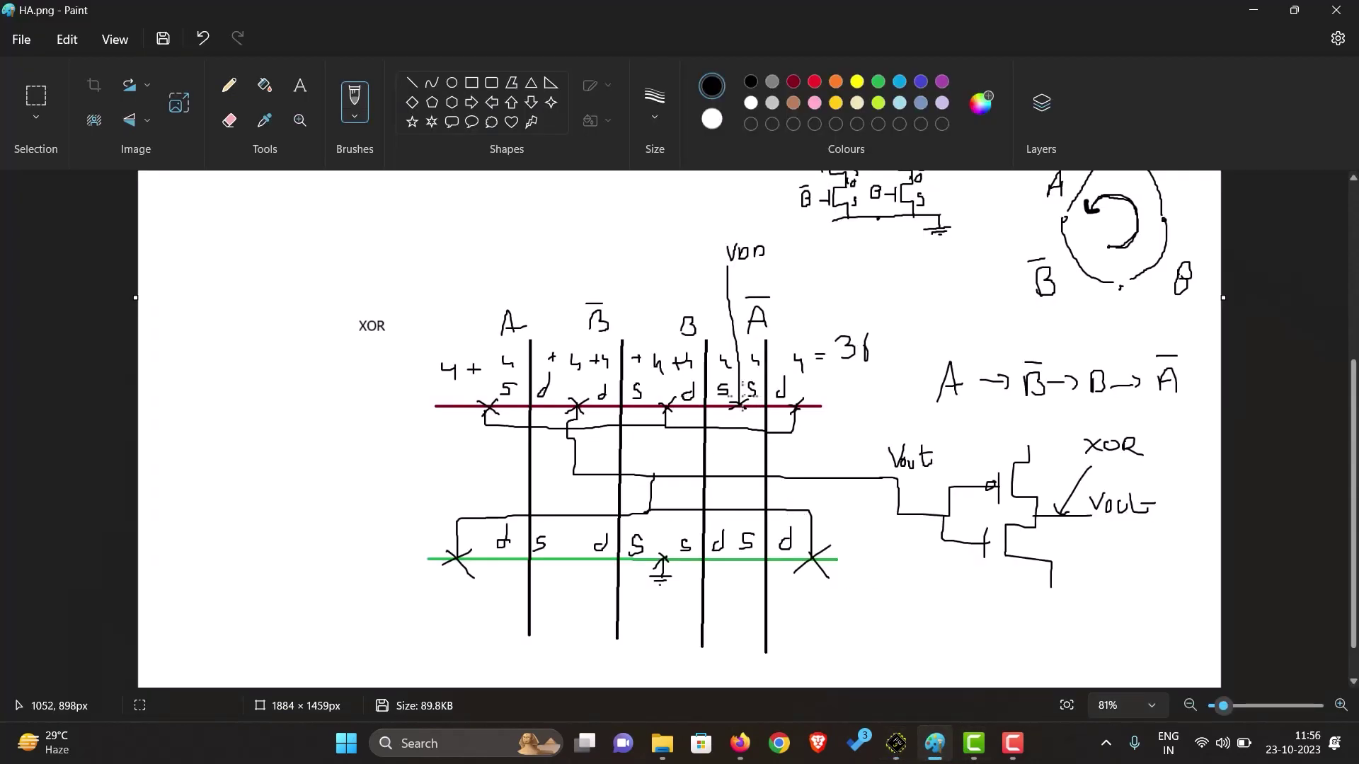
left_click(896, 743)
left_click(1274, 164)
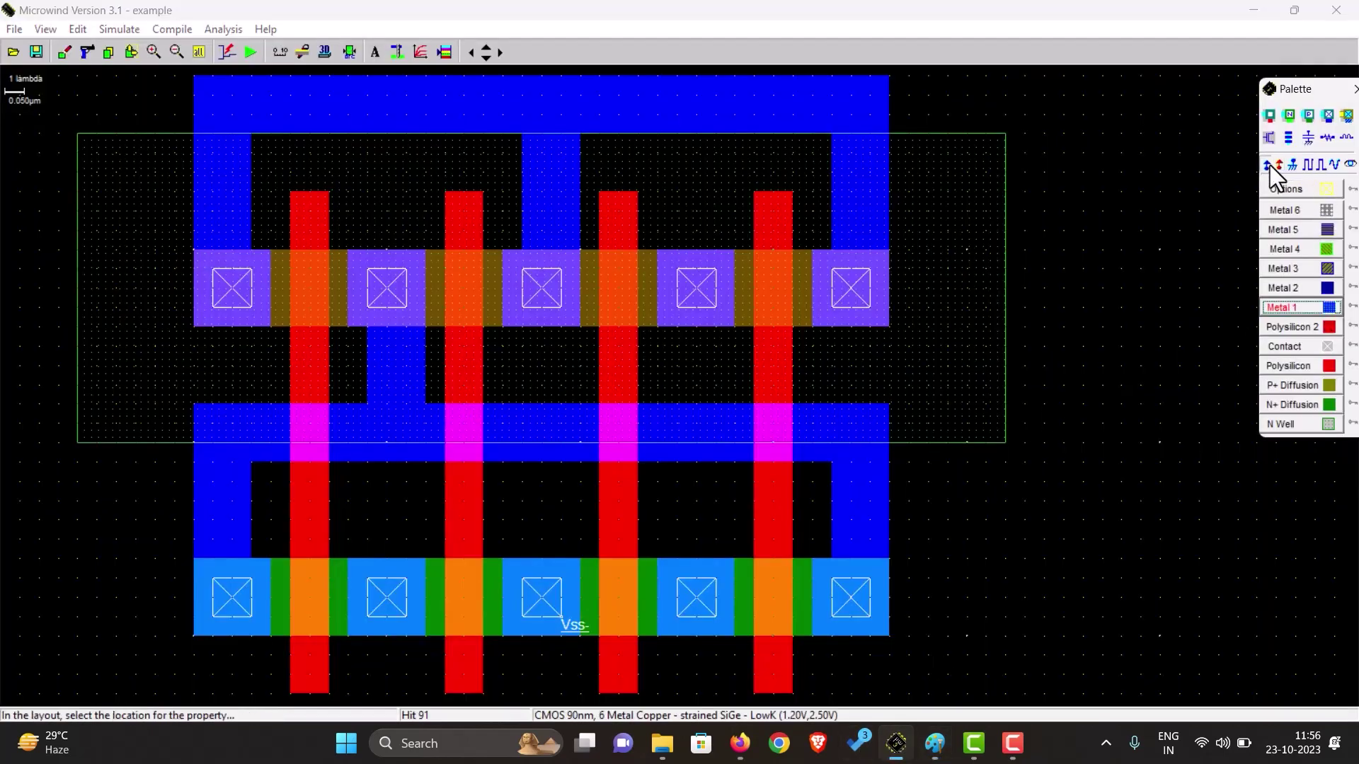
left_click(713, 266)
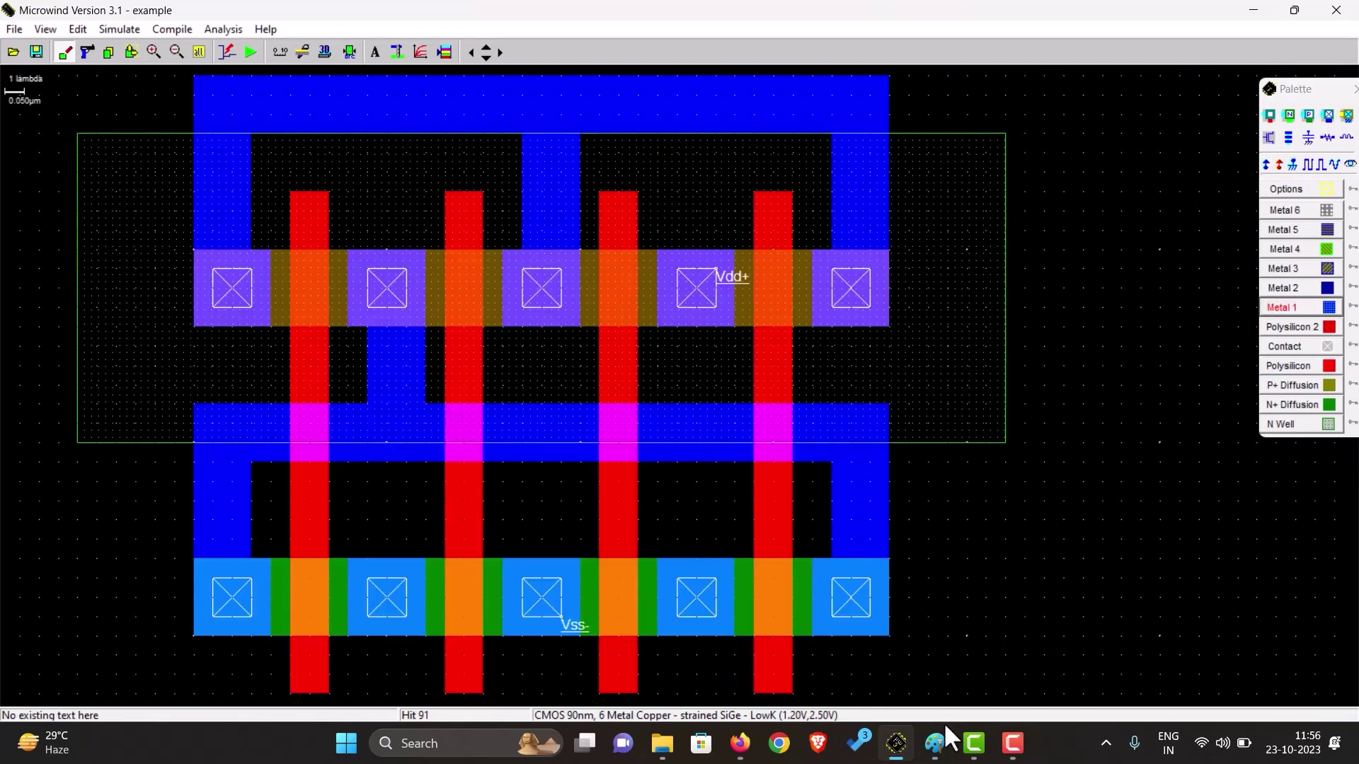
Check the Vout connection in Paint, then add a visible node labelled output on the Metal 1 bridge between the diffusion strips in Microwind.
left_click(934, 743)
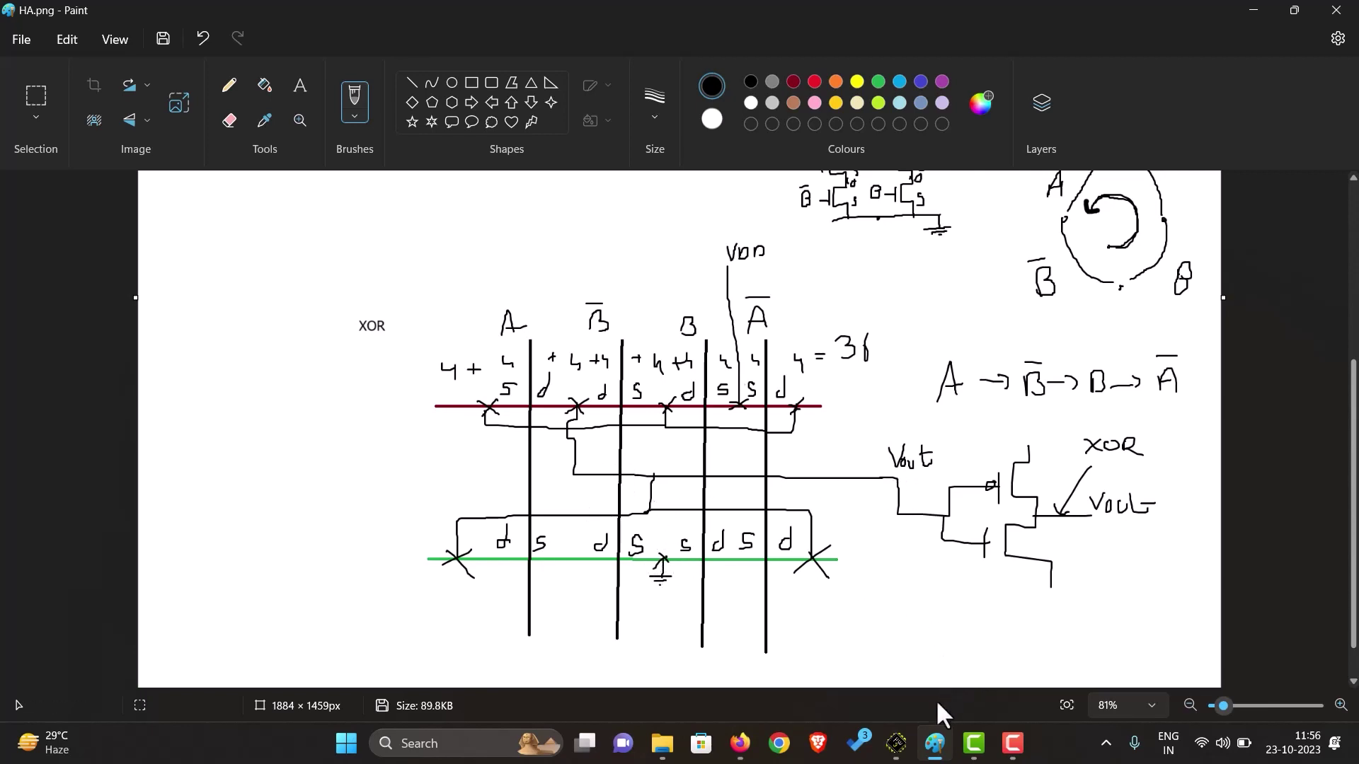
left_click(896, 743)
left_click(1351, 164)
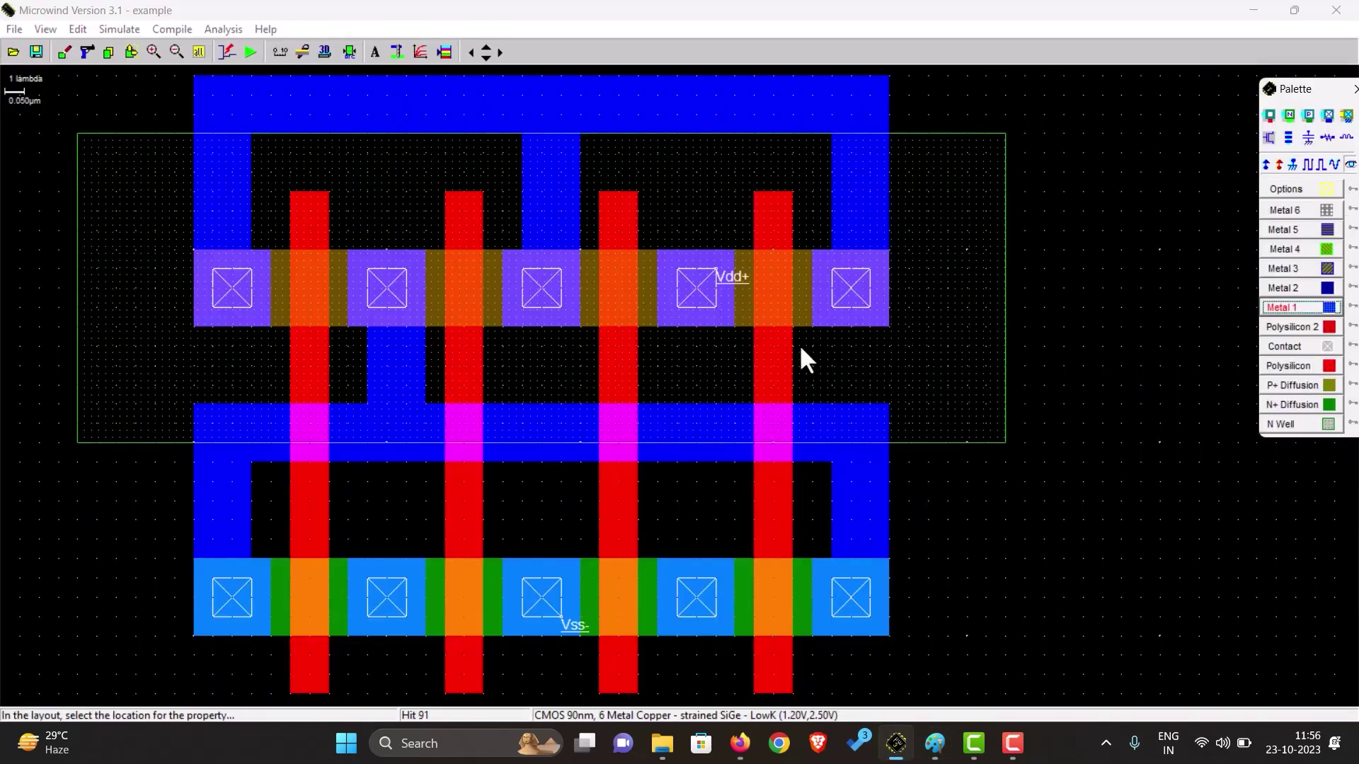
left_click(536, 446)
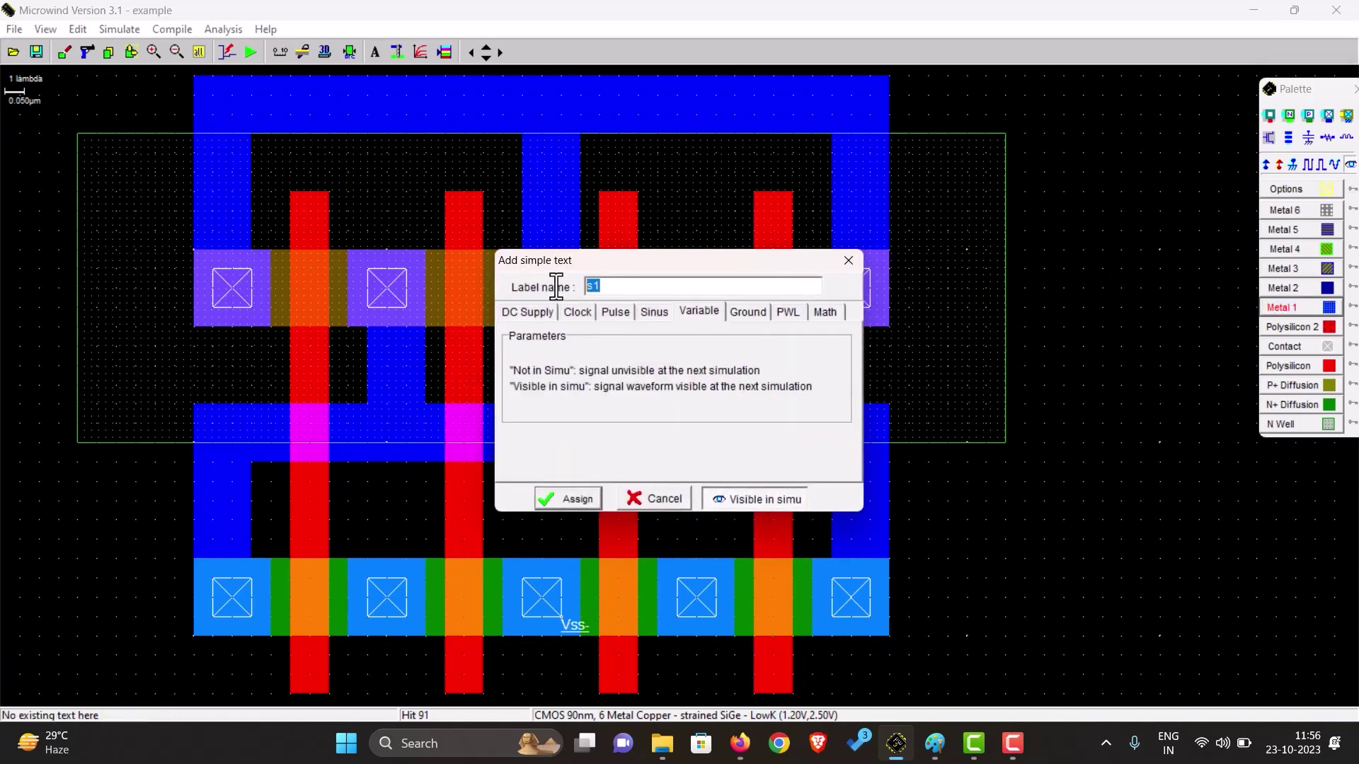
type("output")
left_click(578, 498)
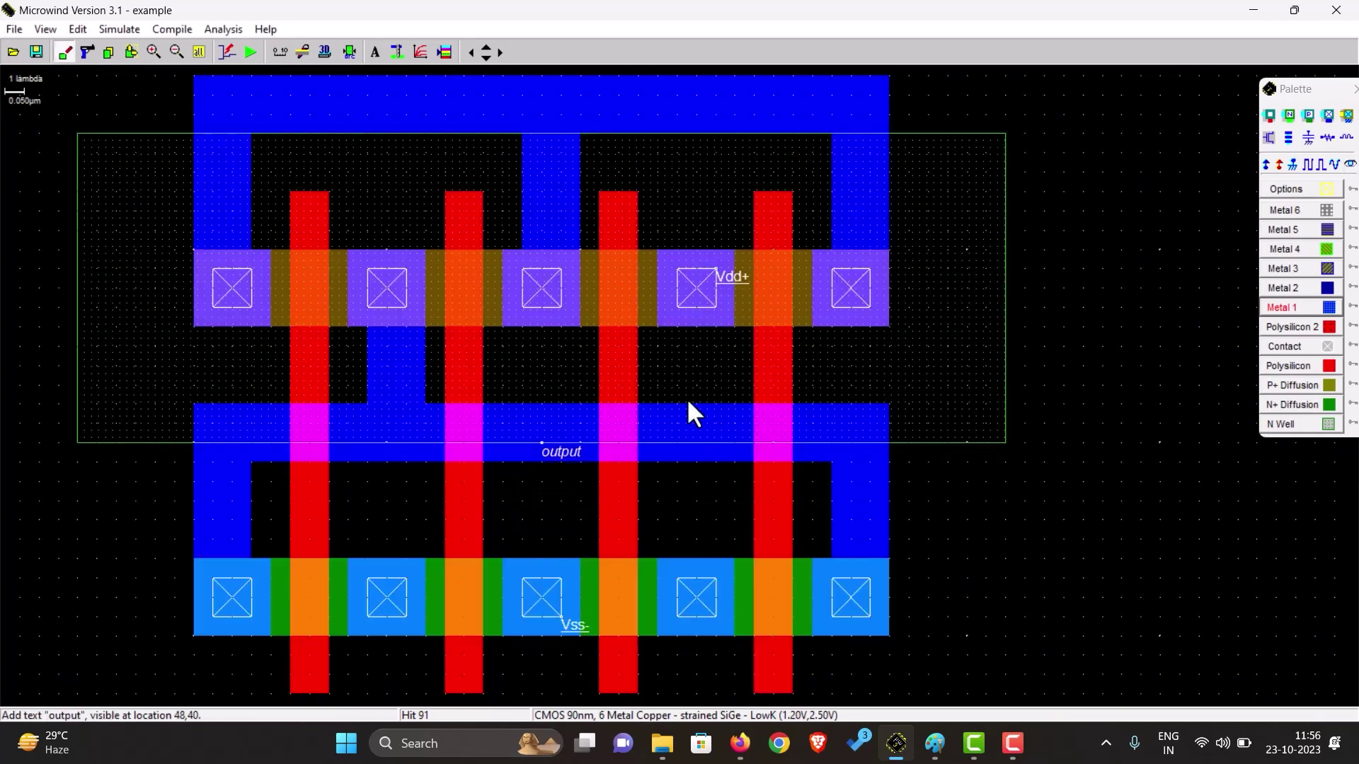
Check the gate input order in Paint, then add a clock labelled A at the upper end of the first Polysilicon gate in Microwind.
left_click(934, 743)
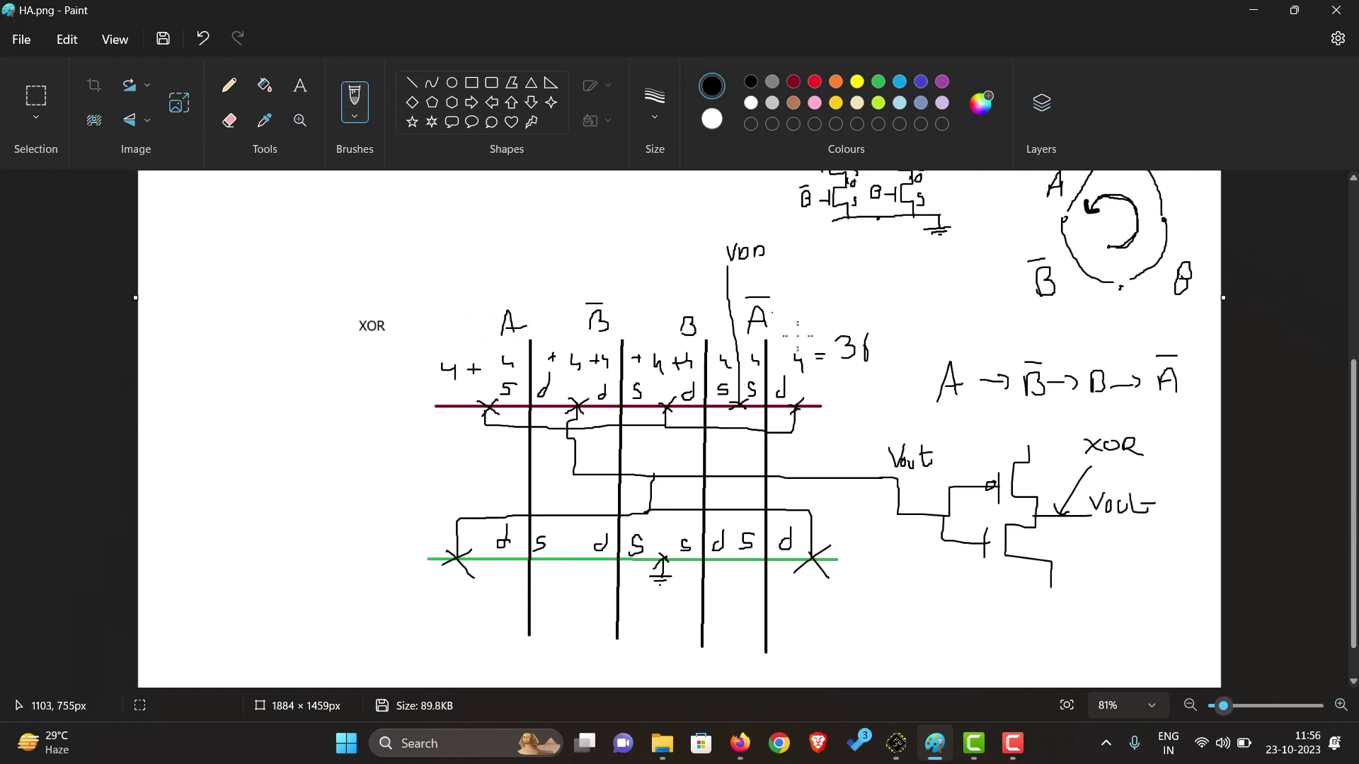
left_click(896, 743)
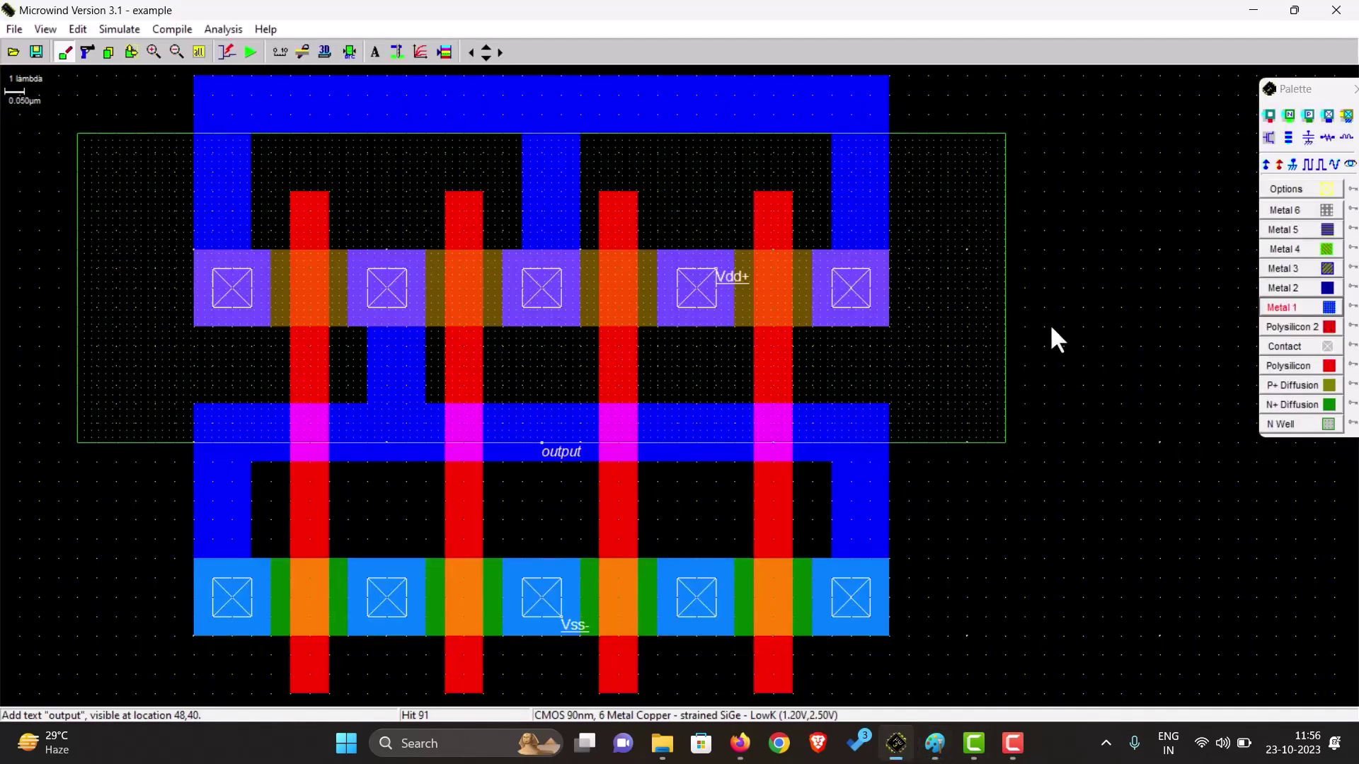
left_click(1310, 164)
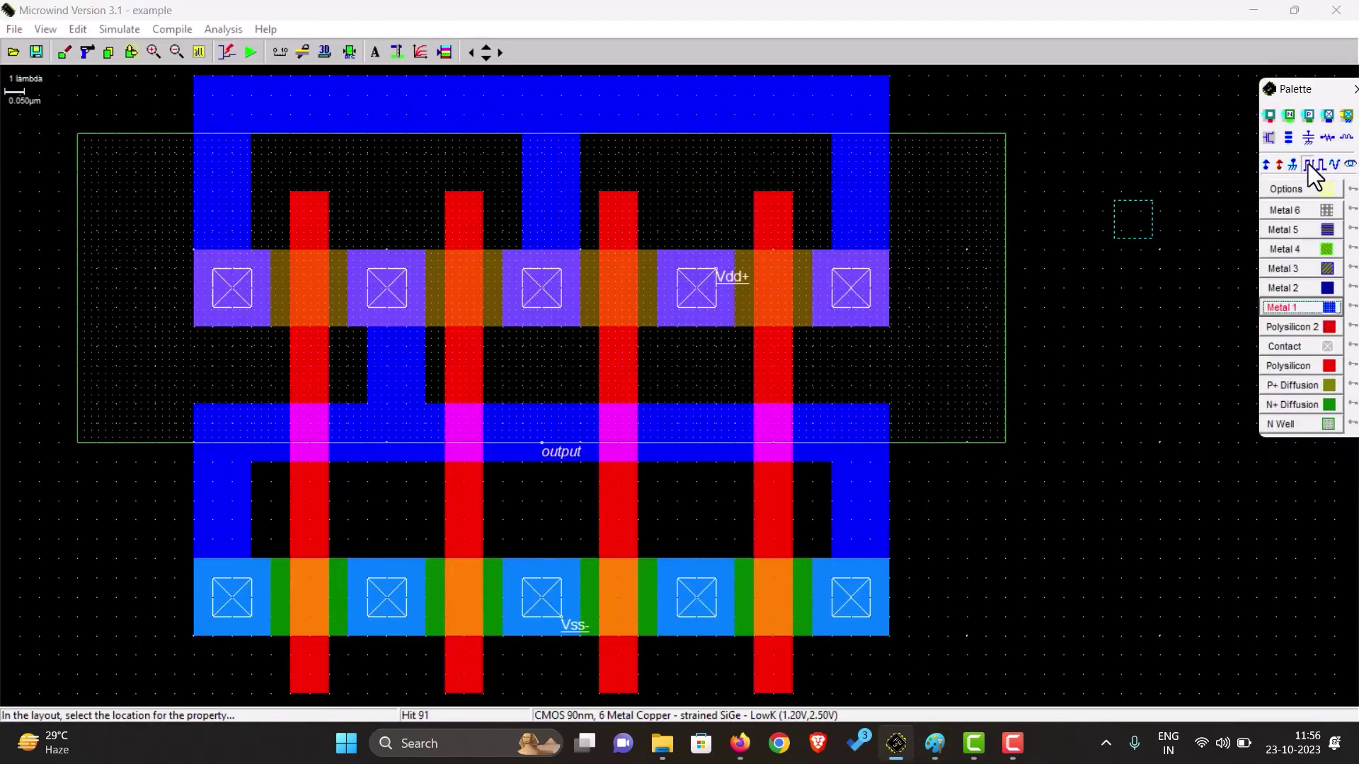
left_click(311, 211)
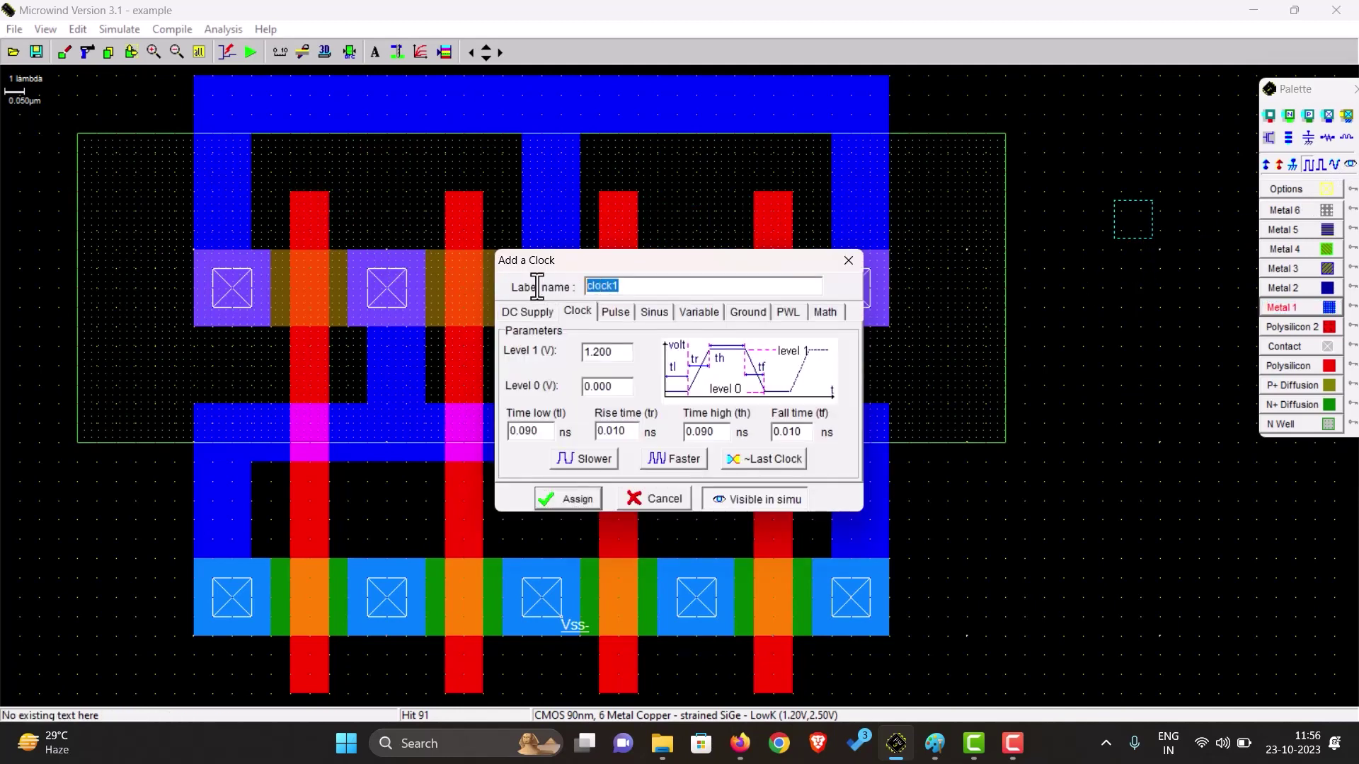
type("A")
left_click(573, 496)
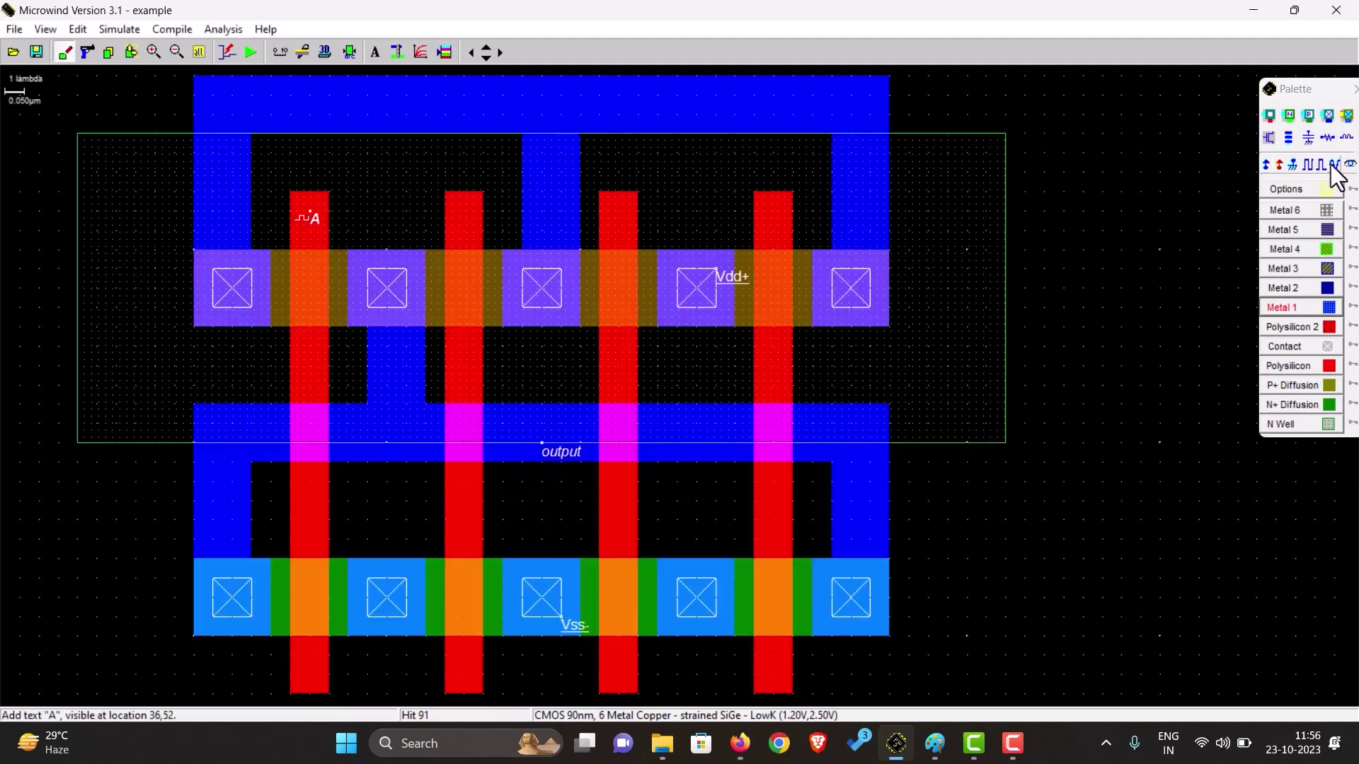
Add a clock at the upper end of the fourth Polysilicon gate as the inverse of the last clock, labelled ~A.
left_click(1307, 164)
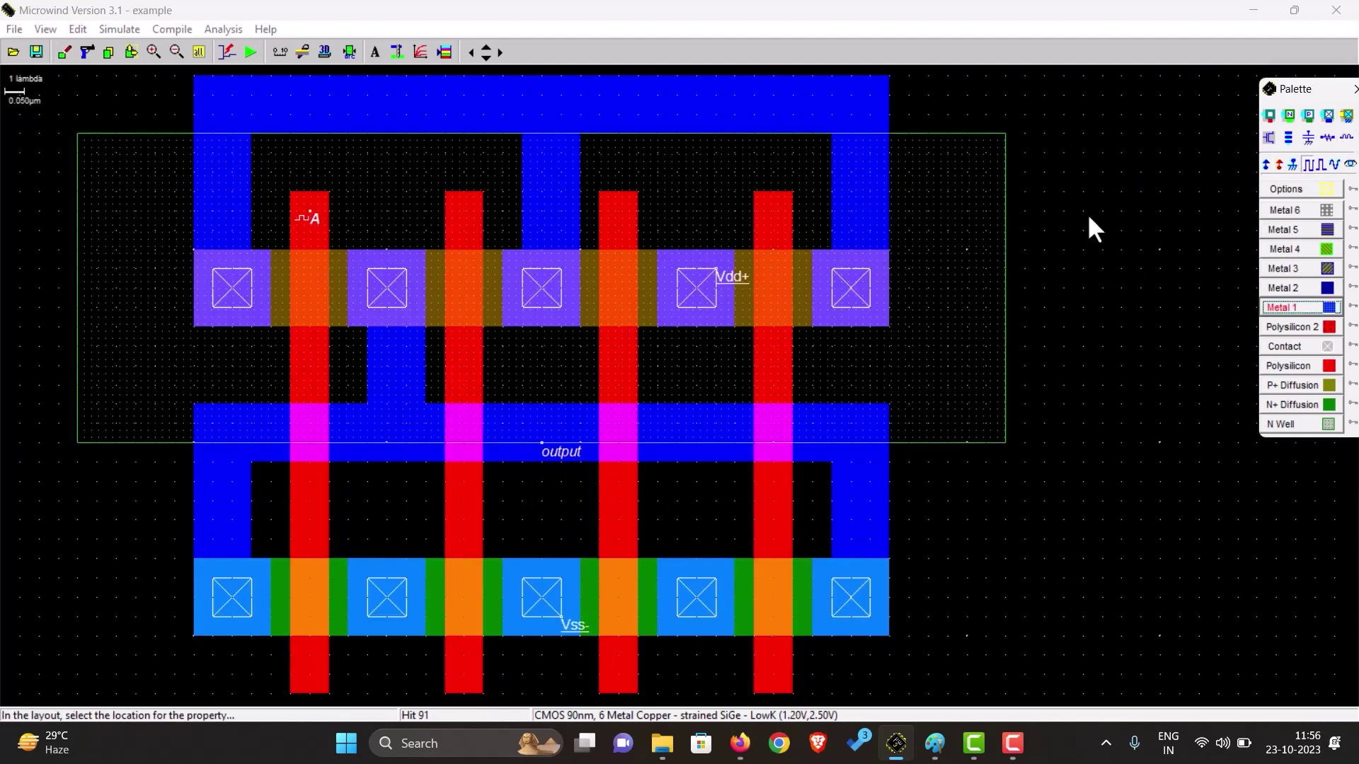
left_click(772, 212)
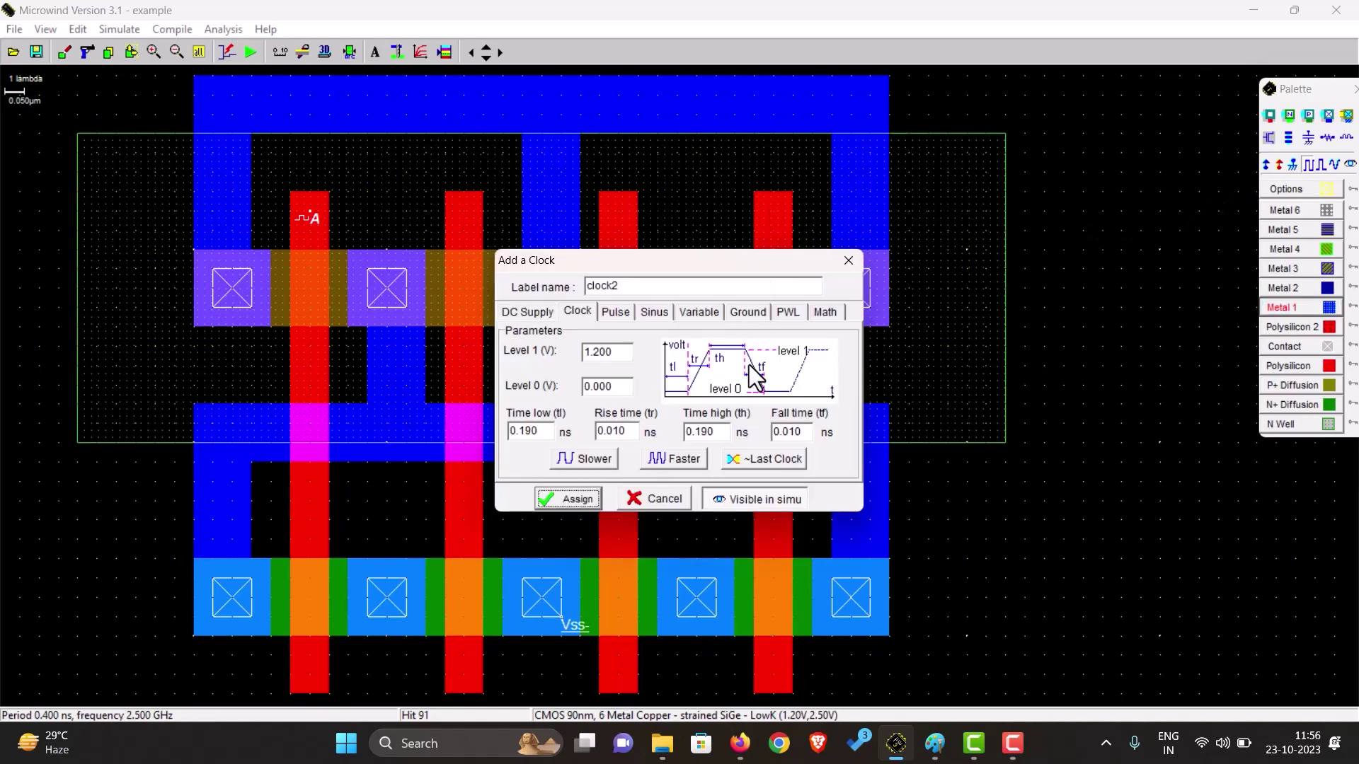
double_click(647, 287)
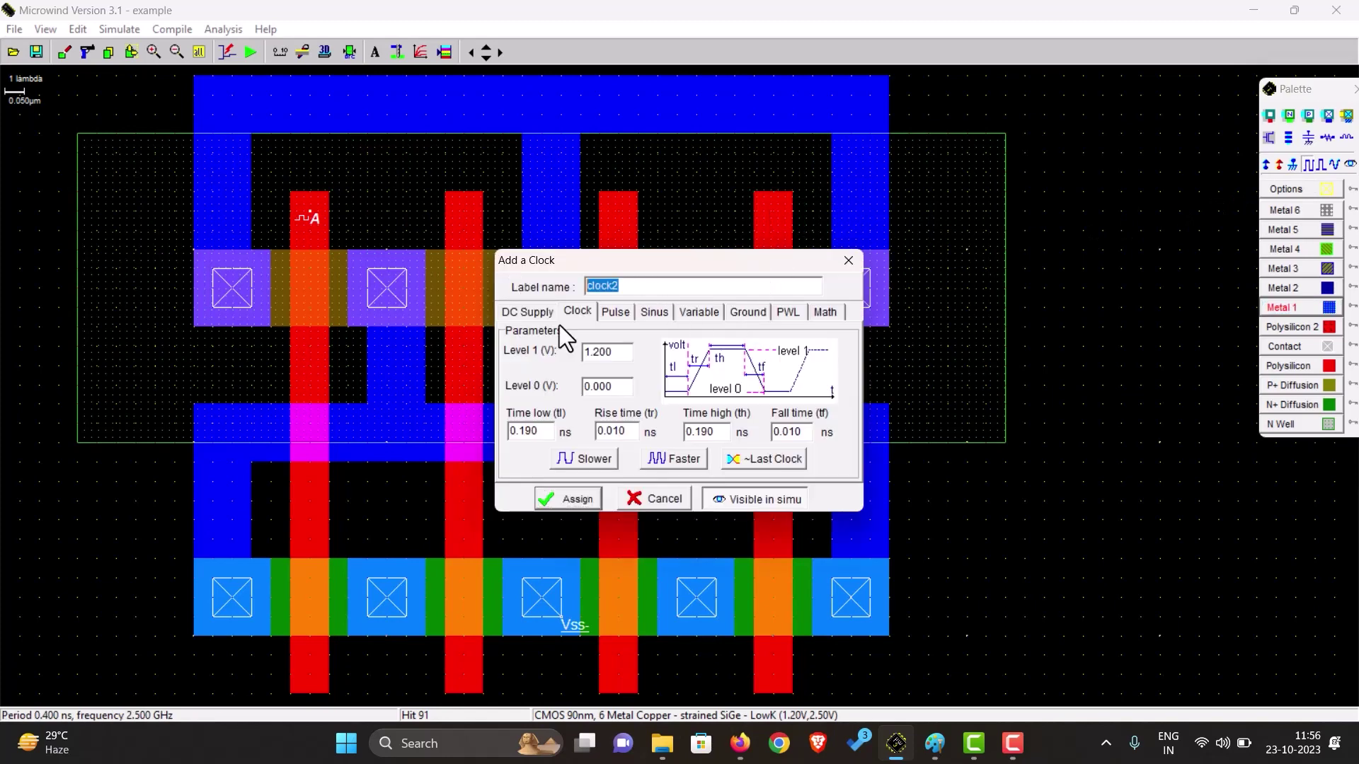
left_click(771, 461)
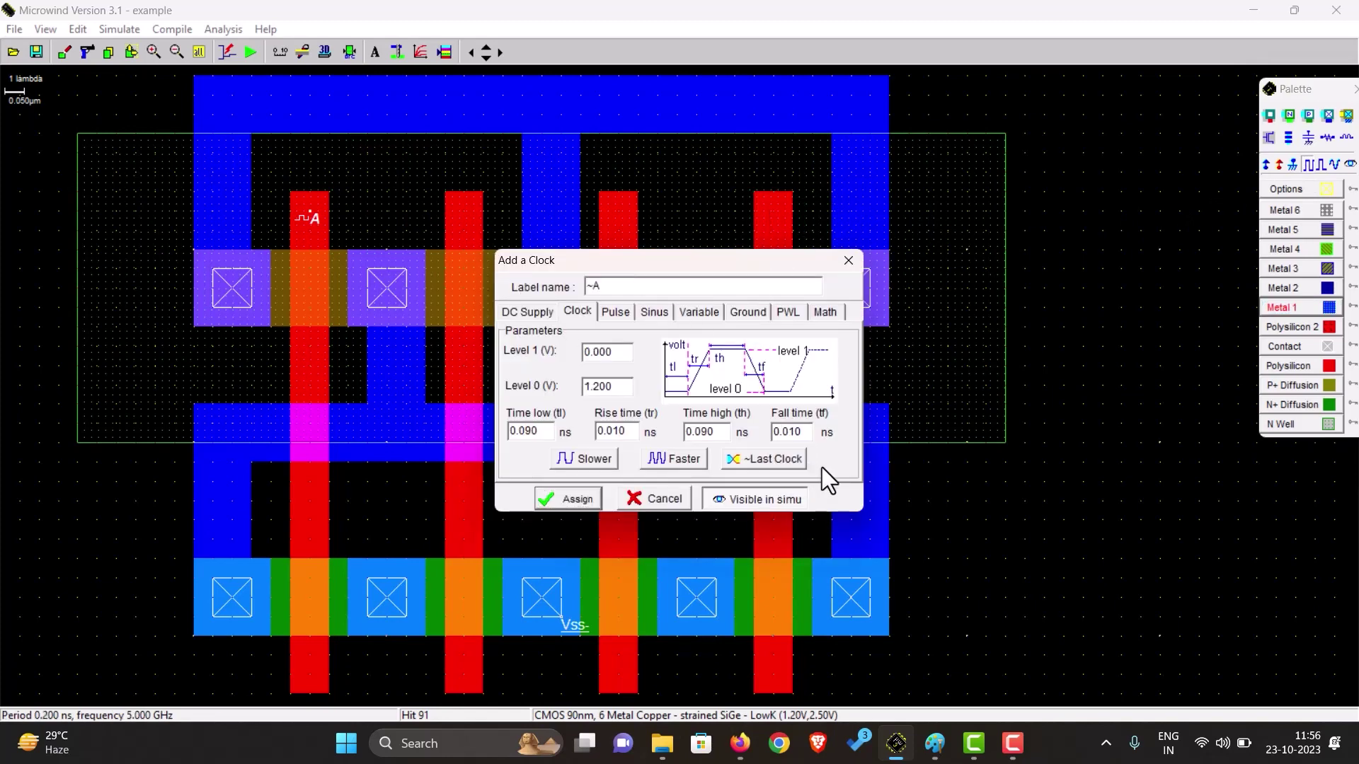
left_click(566, 500)
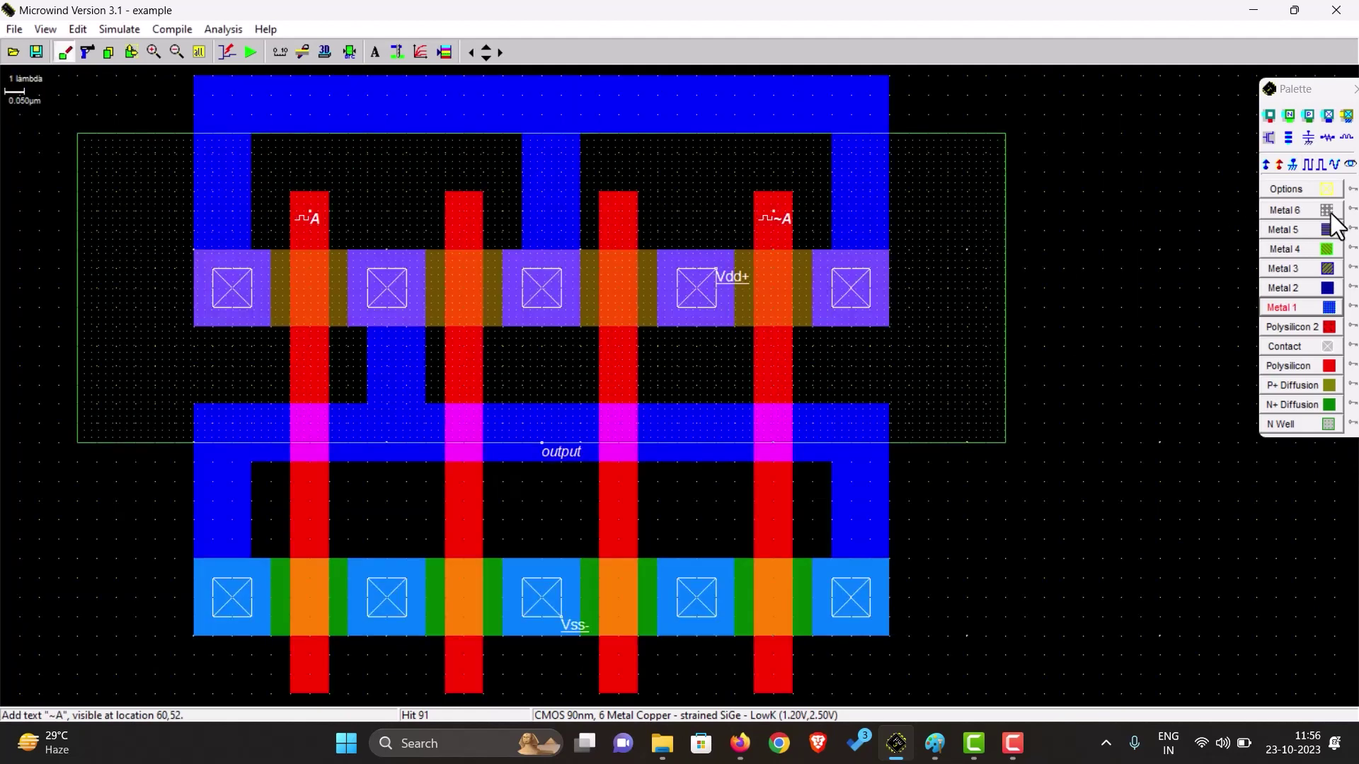
Add a clock labelled B at the upper end of the second Polysilicon gate.
left_click(1306, 165)
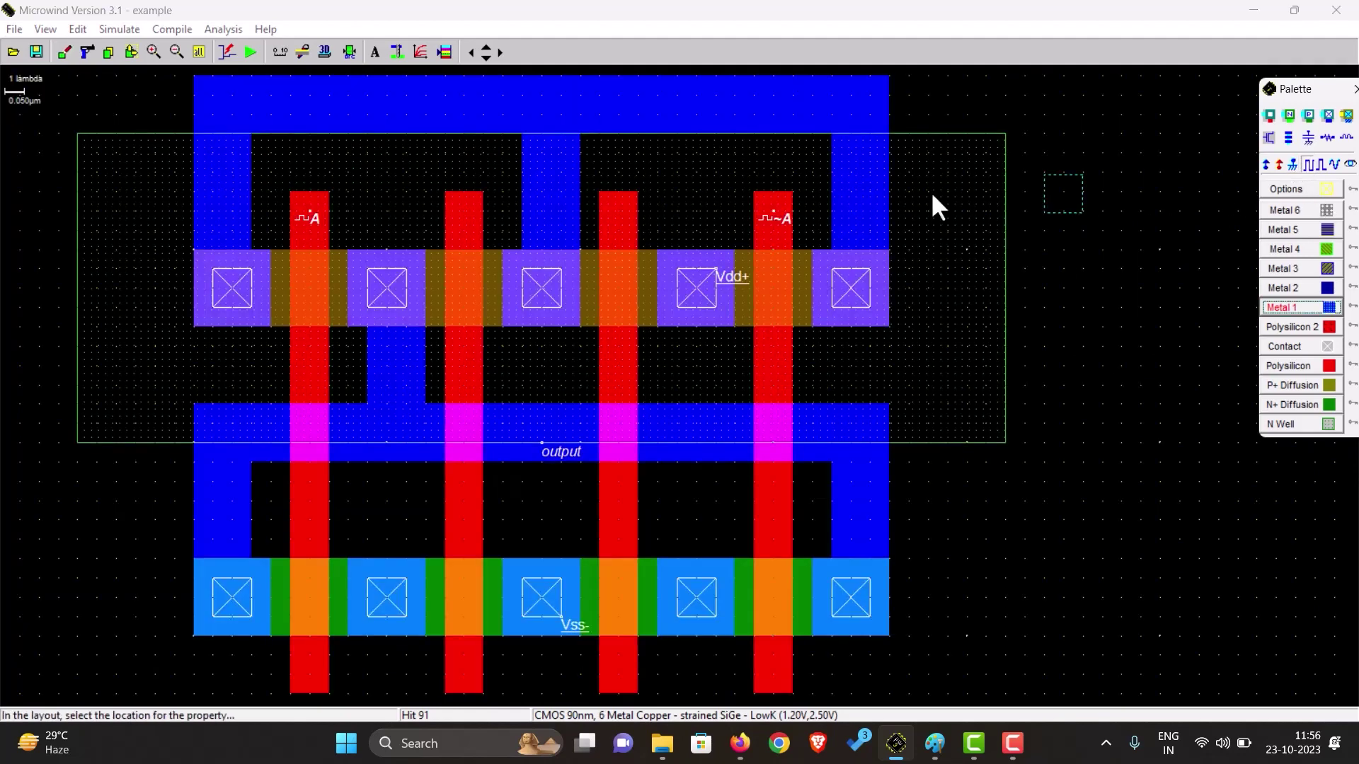
left_click(462, 206)
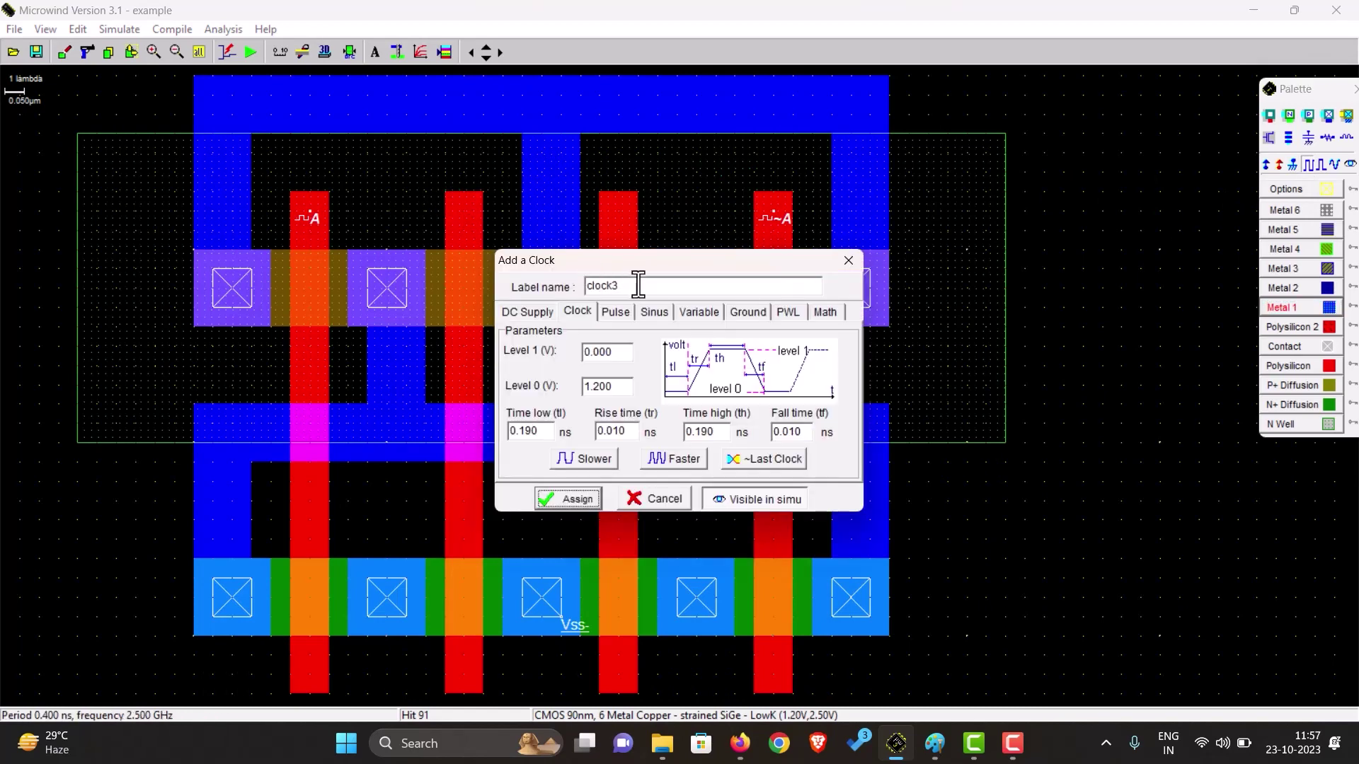
left_click_drag(638, 285, 571, 286)
type("B")
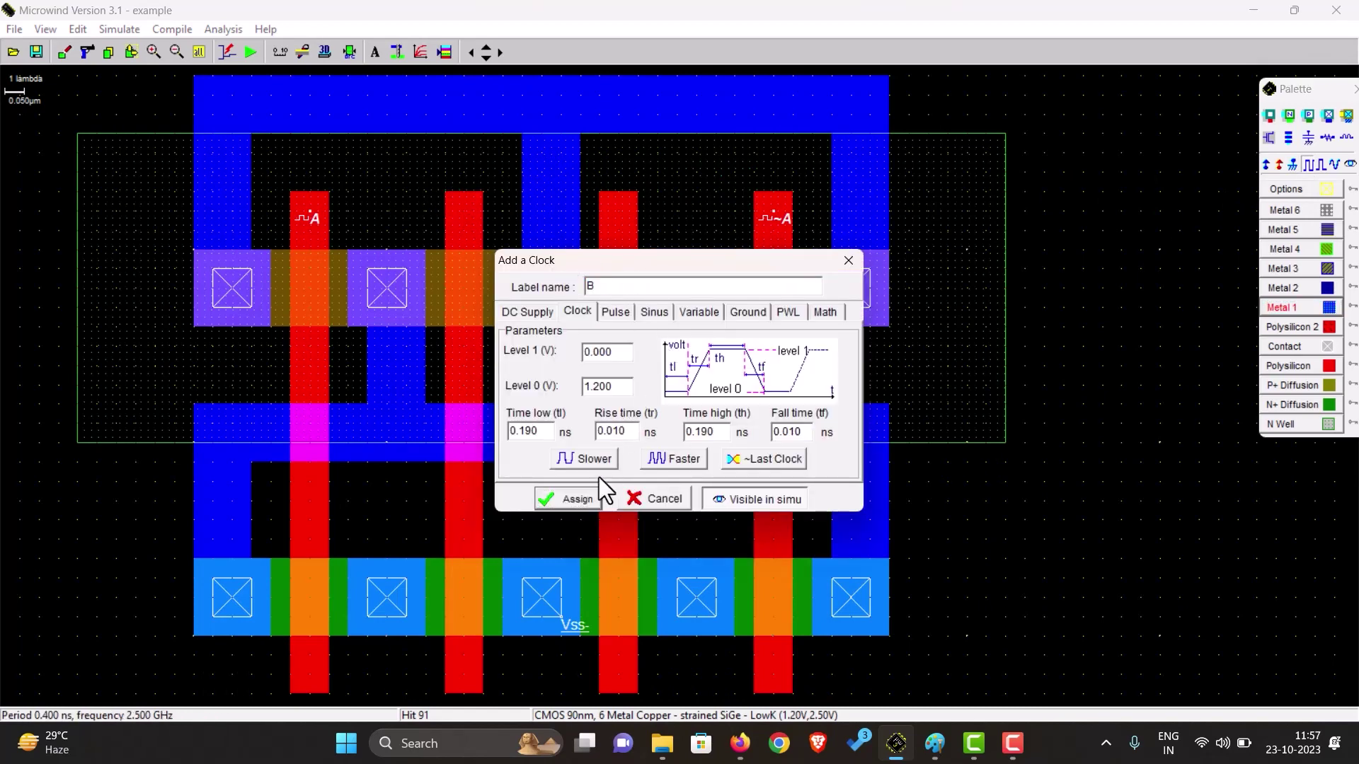
left_click(578, 497)
Add a clock at the upper end of the third Polysilicon gate as the inverse of the last clock, labelled ~B.
left_click(1306, 164)
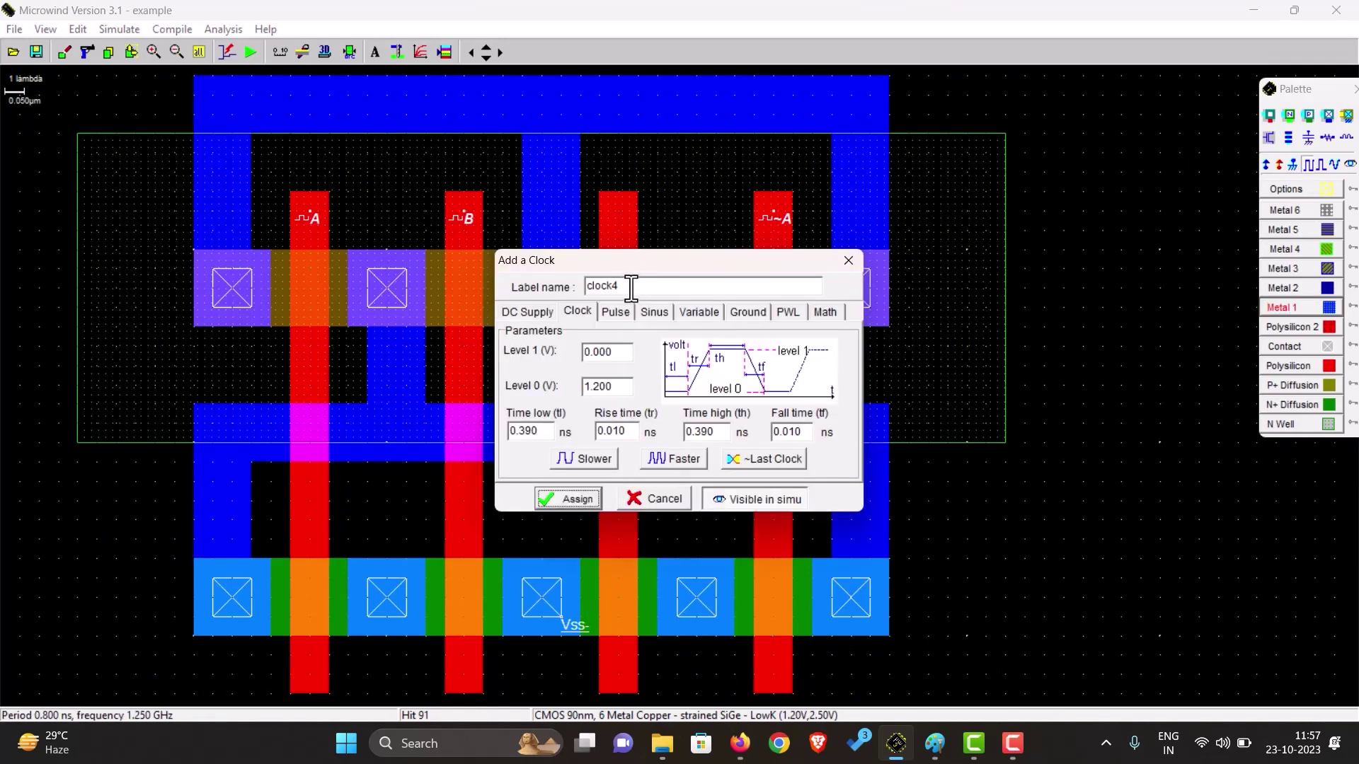
left_click(764, 458)
left_click(547, 498)
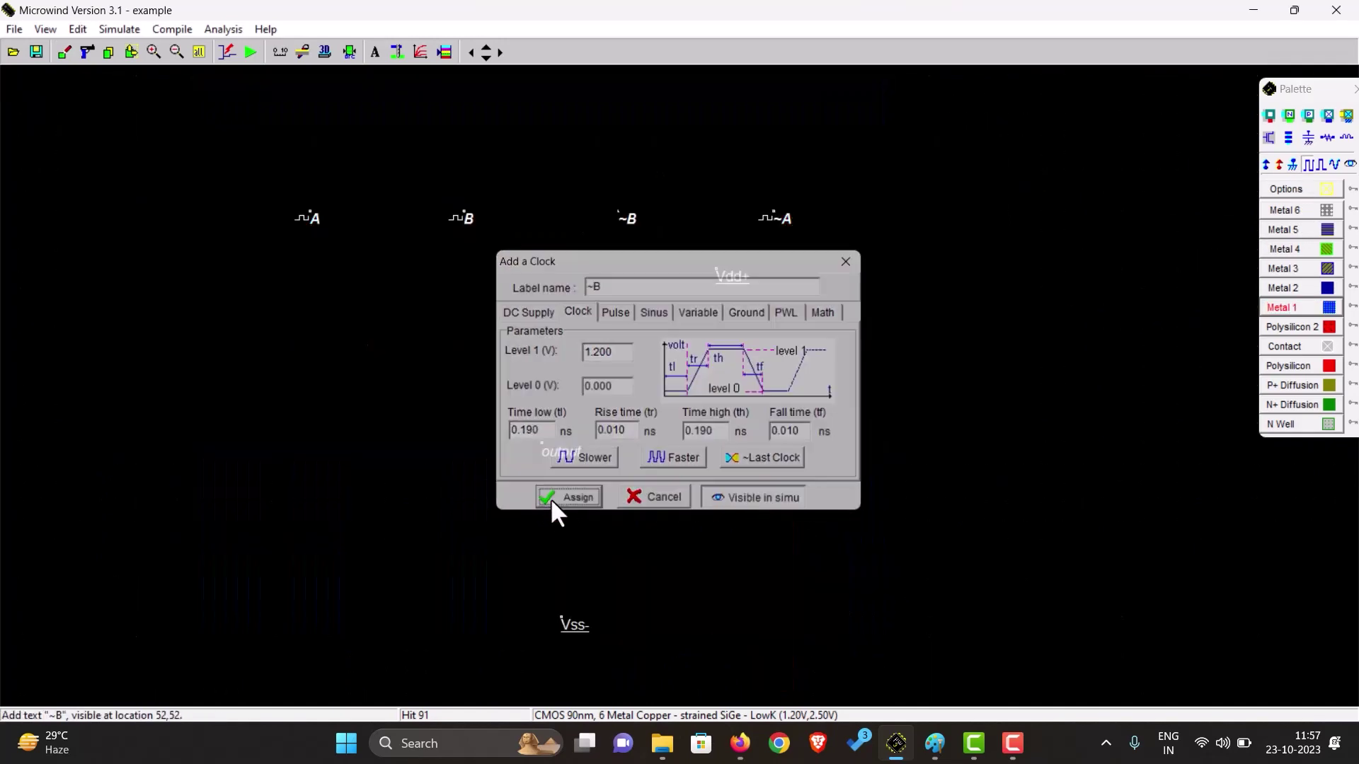
Compare the gate input order with the Paint XOR diagram, then delete the clock label B from the second Polysilicon gate in Microwind.
left_click(935, 743)
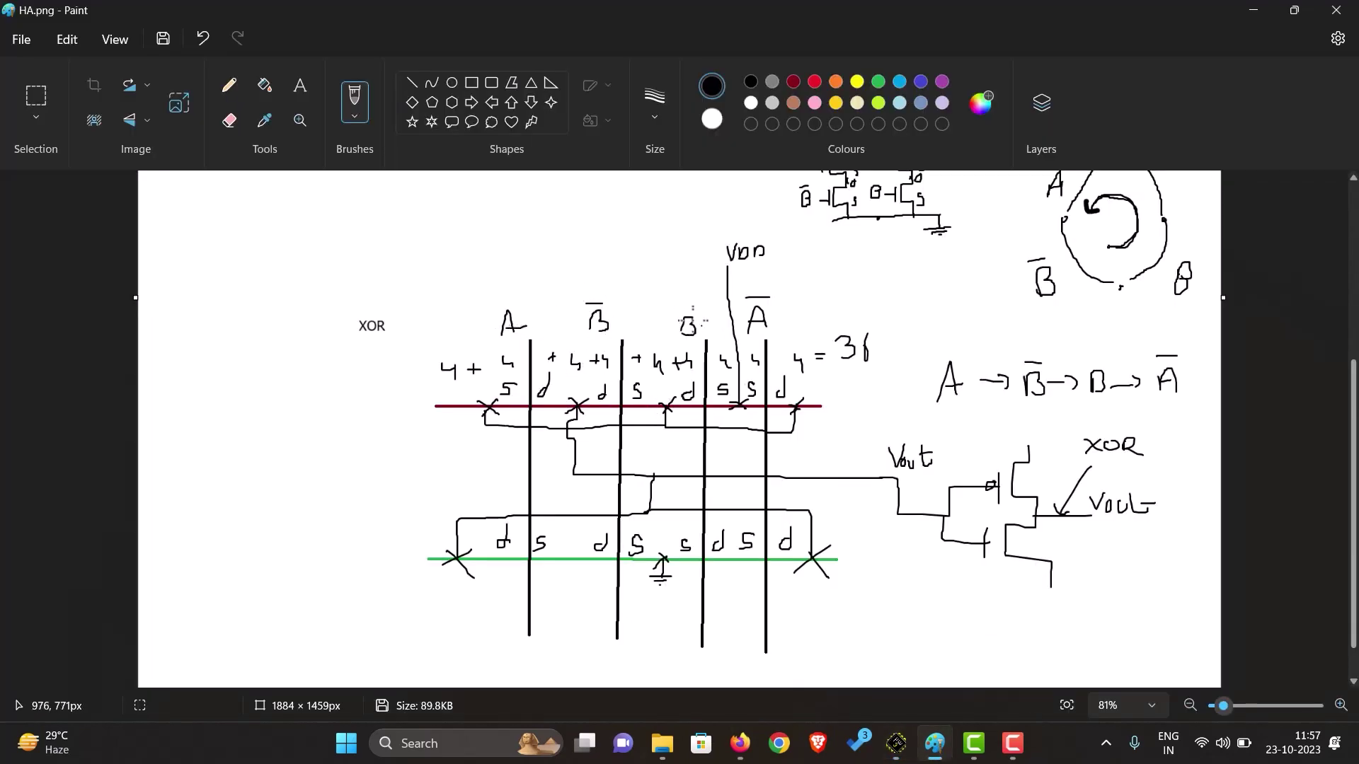
left_click(896, 743)
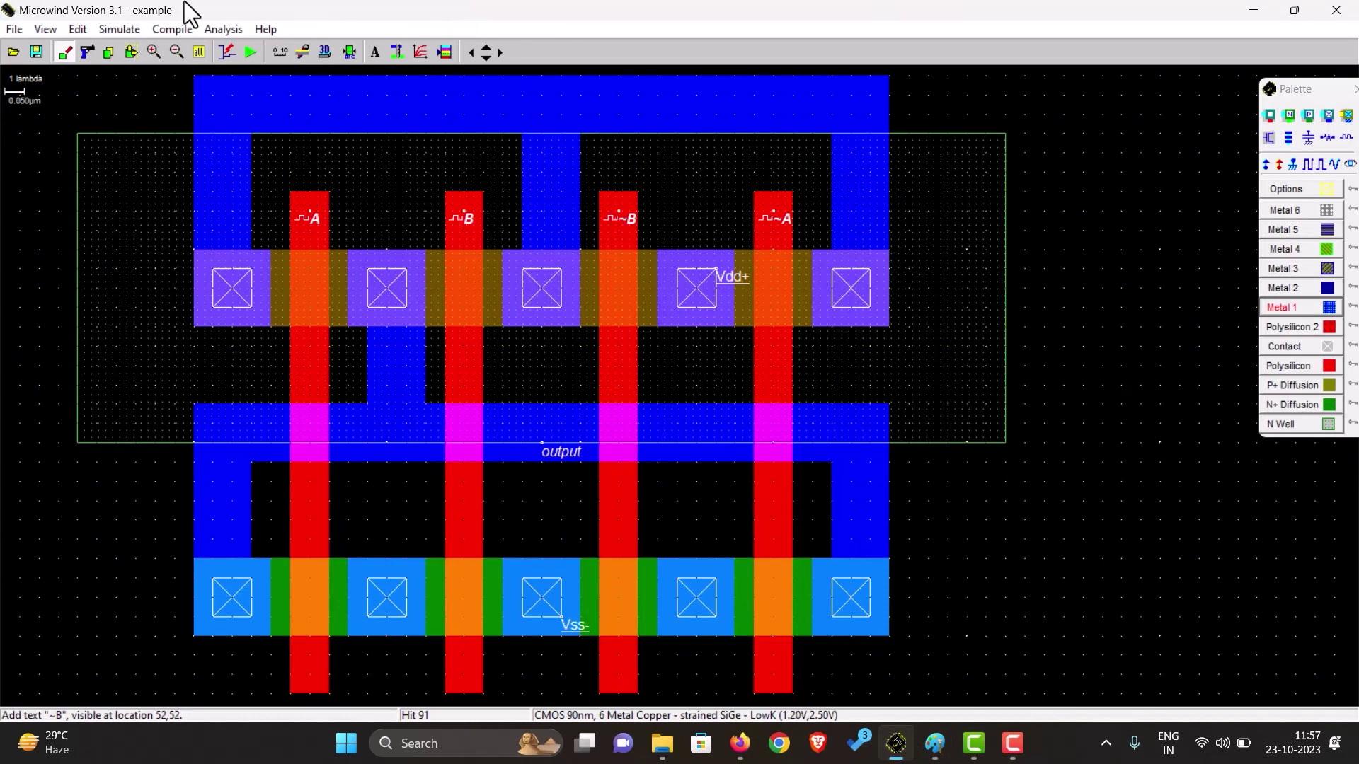
left_click(87, 51)
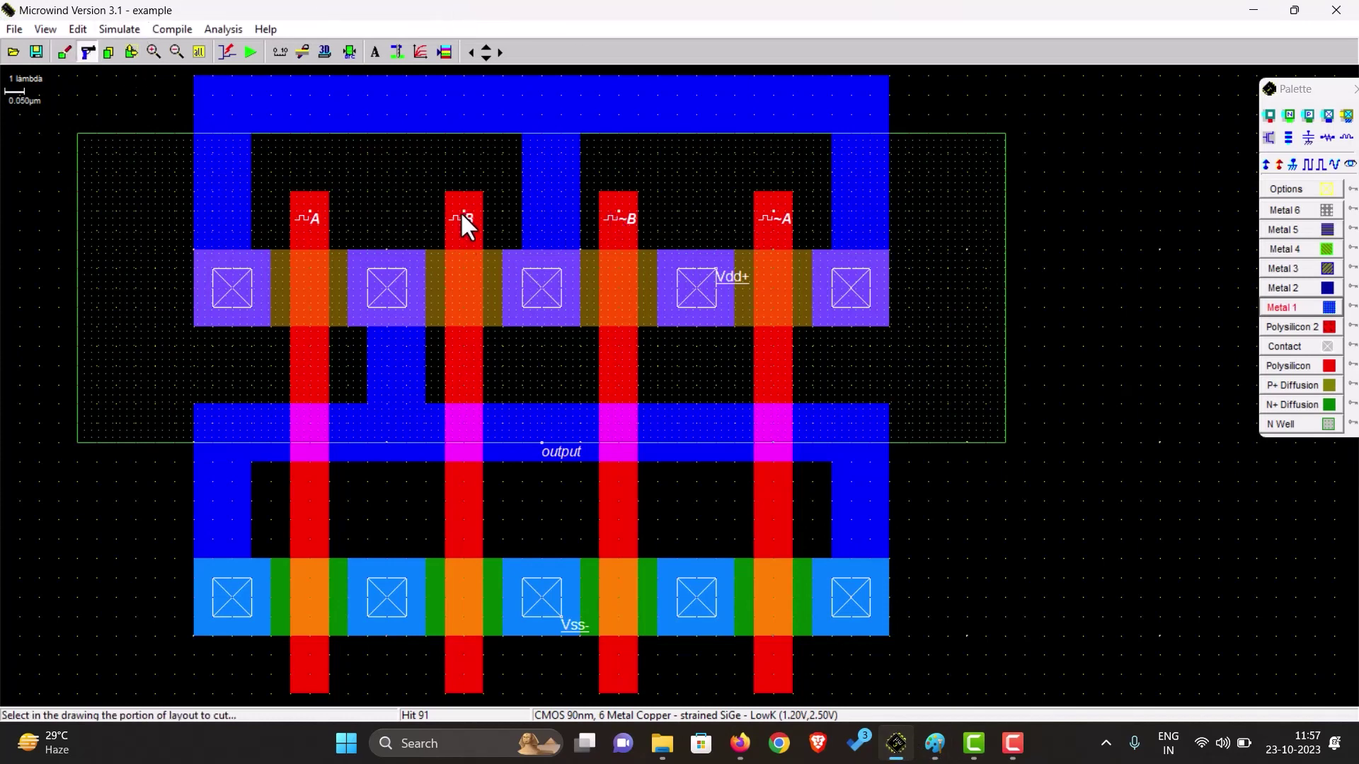
left_click(461, 212)
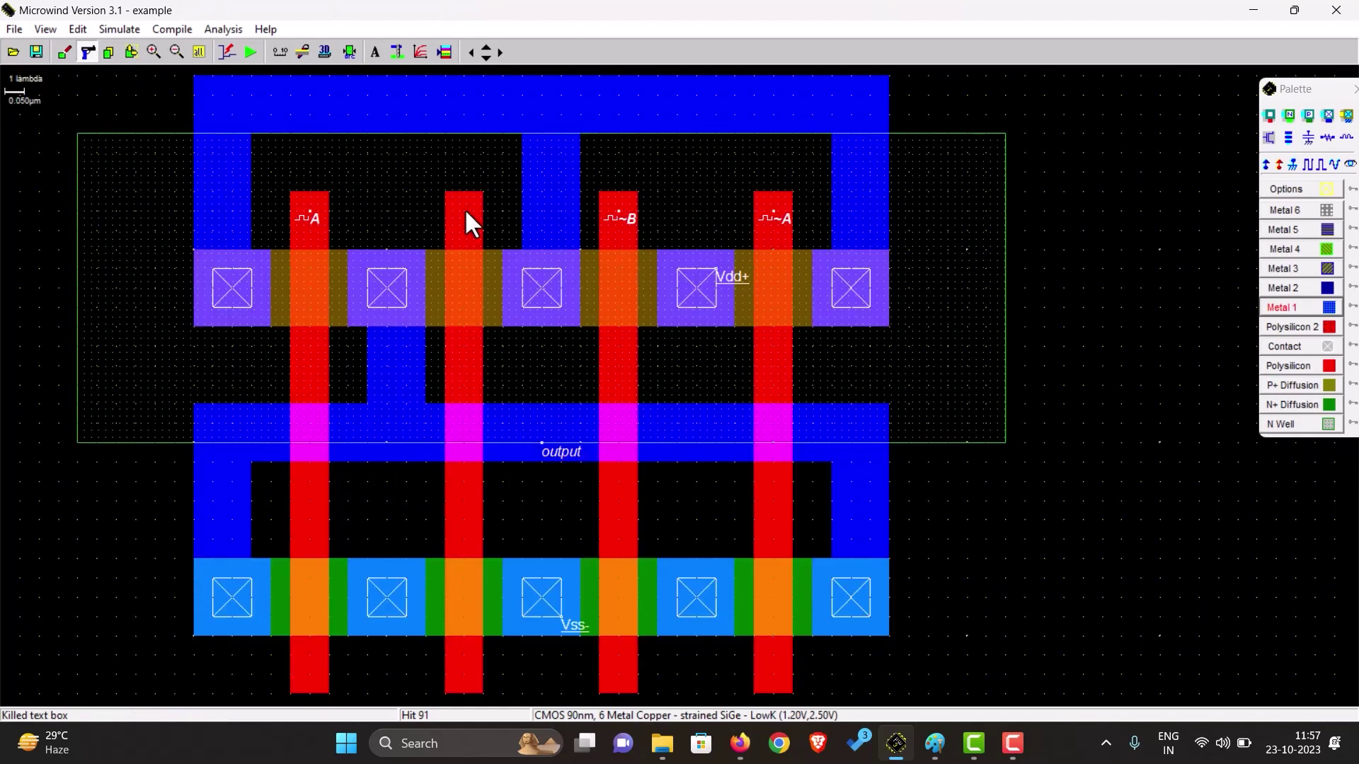
Replace the ~B label on the third Polysilicon gate with a clock labelled B, using 0.390 ns low and high times.
left_click(619, 213)
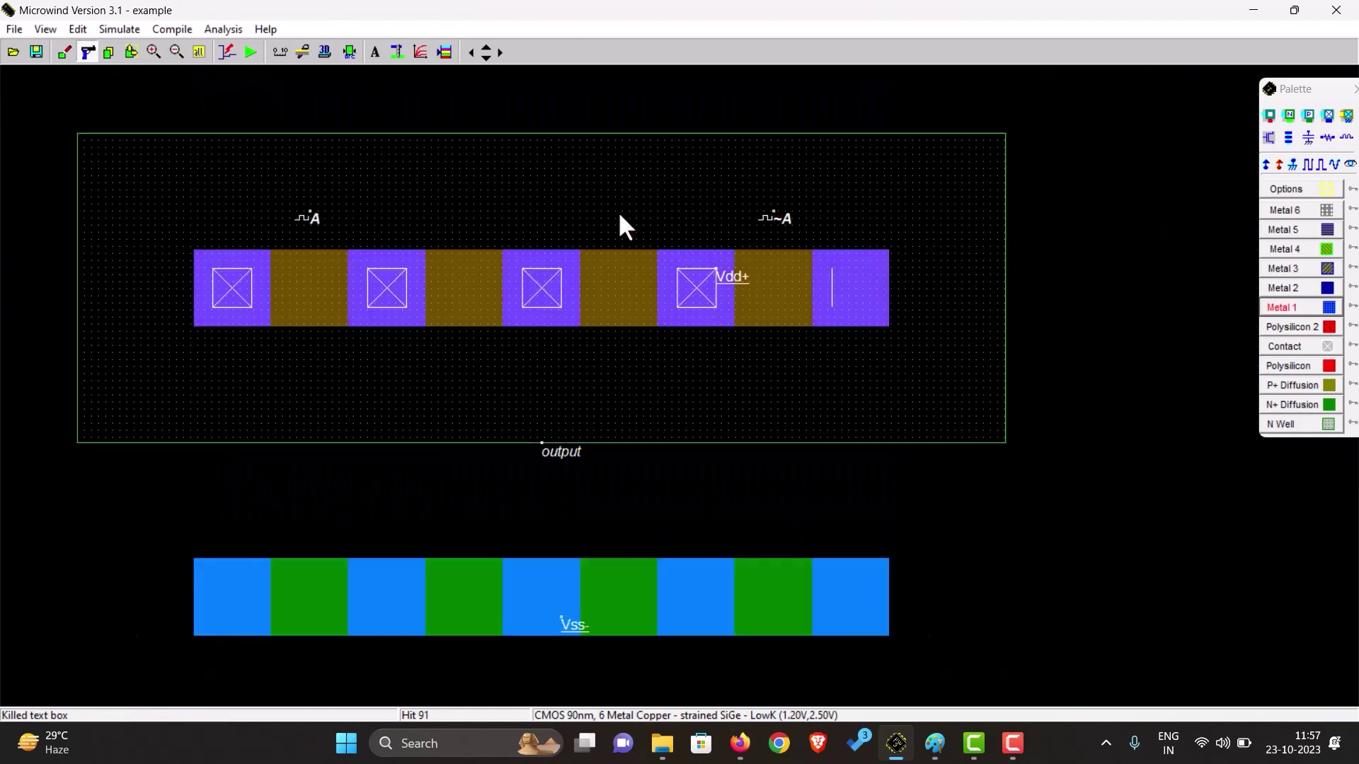
left_click(1313, 164)
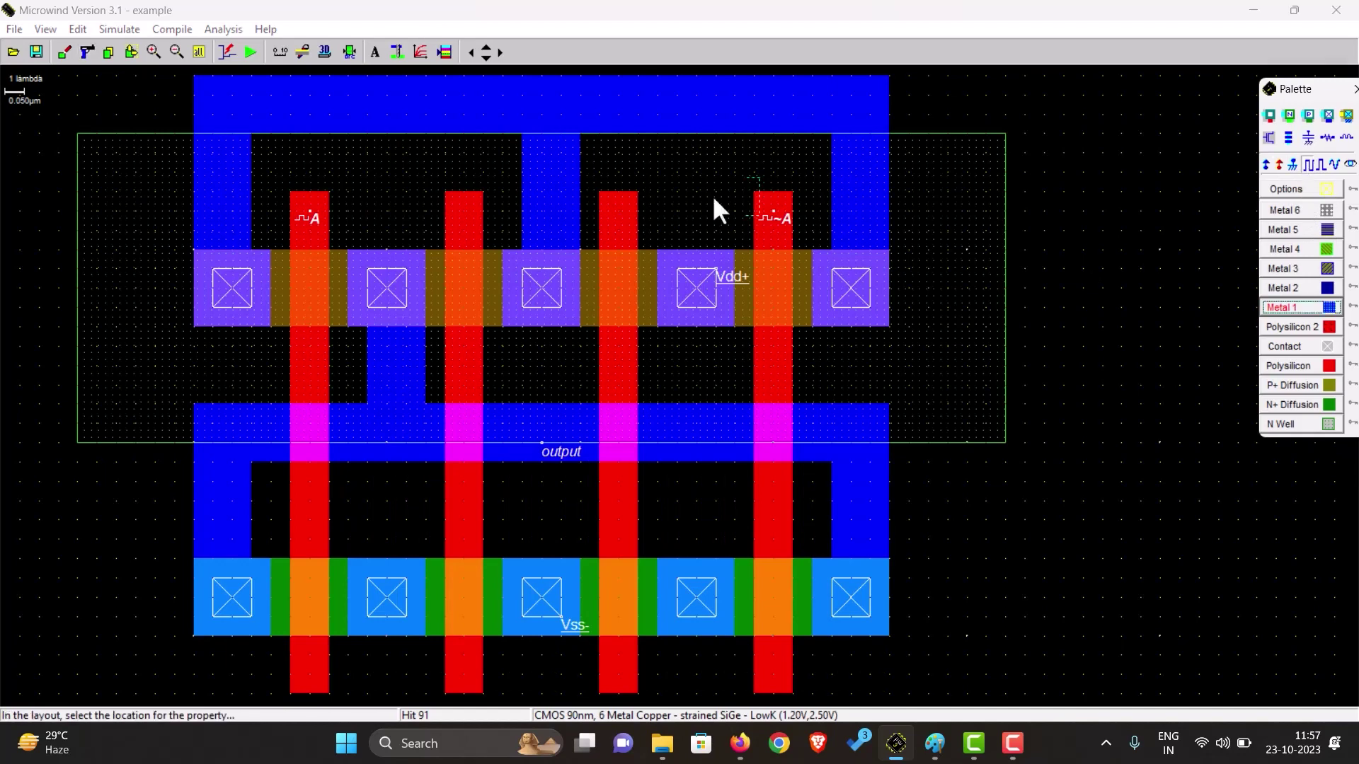
left_click(620, 210)
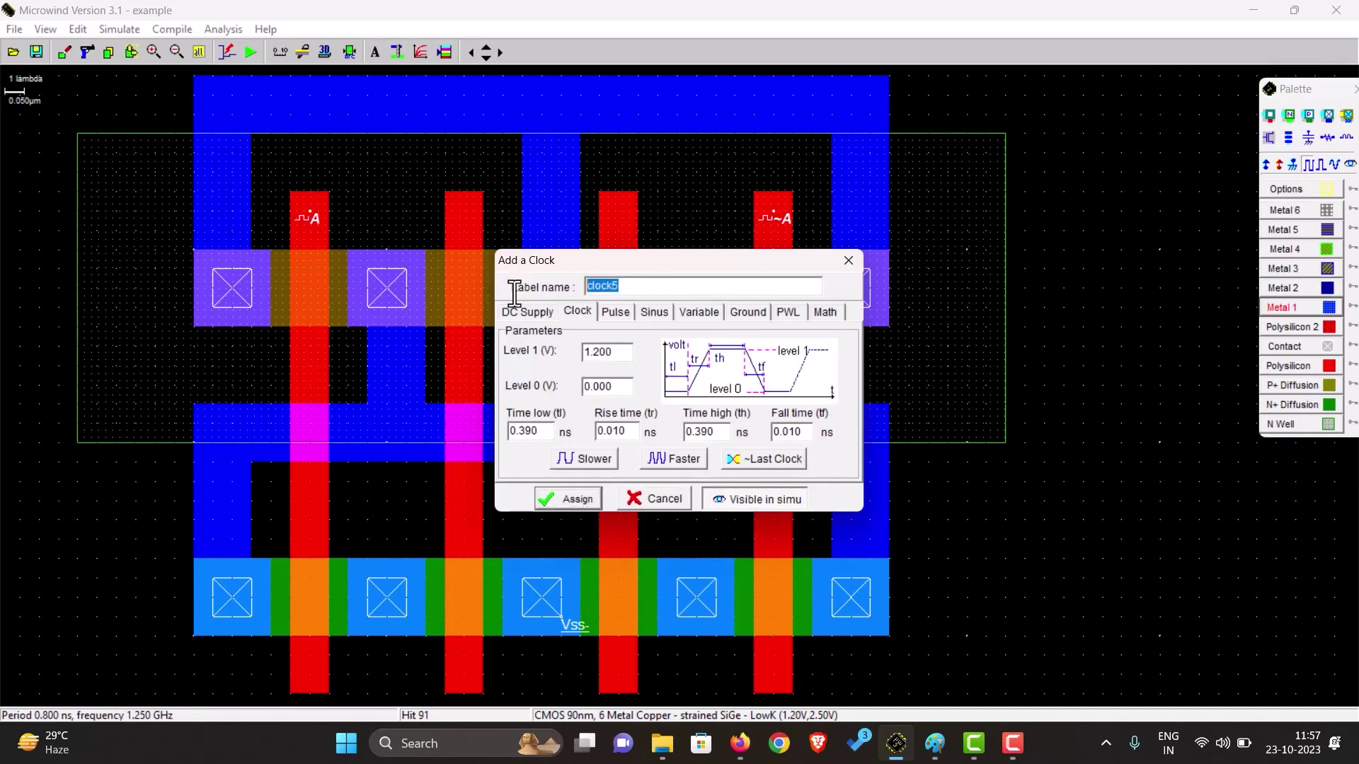
type("B")
left_click(660, 460)
left_click(580, 497)
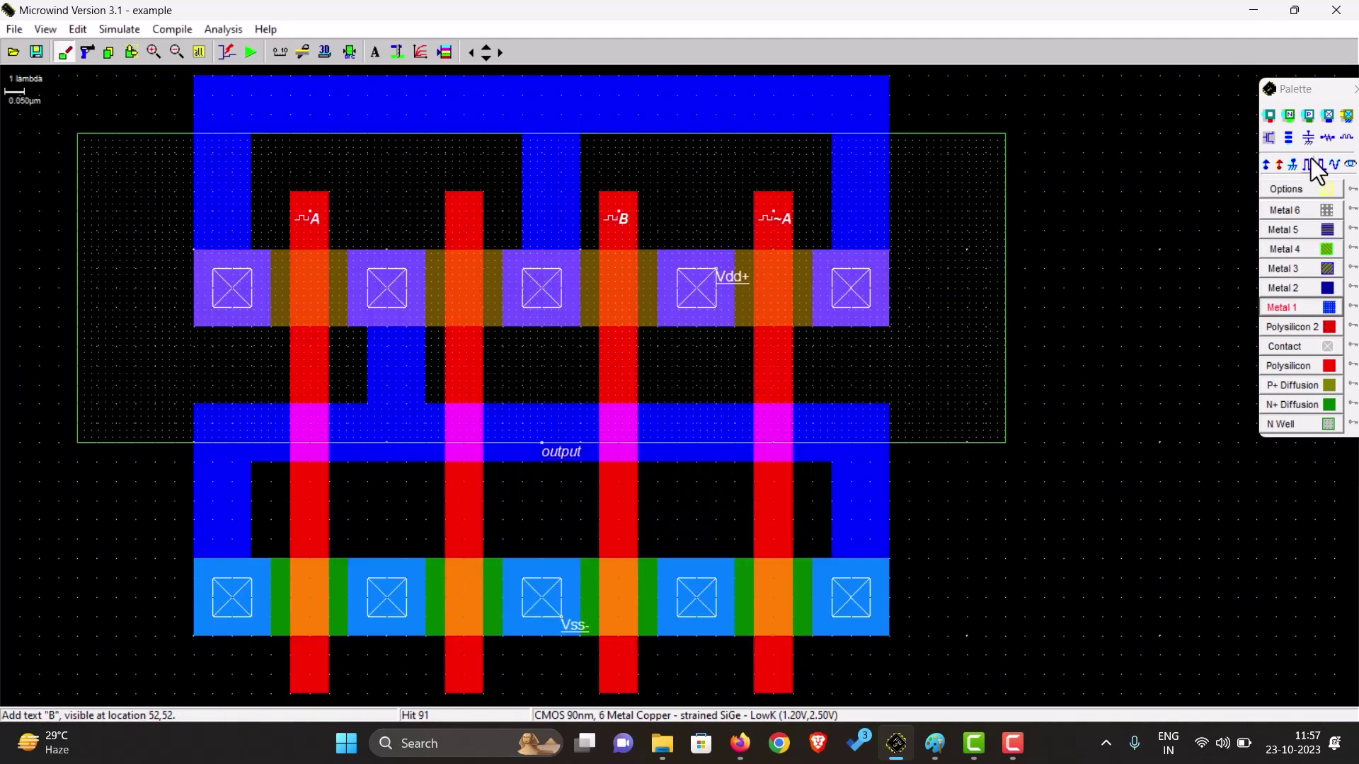
Add a clock at the upper end of the second Polysilicon gate as the inverse of the last clock, labelled ~B.
left_click(1312, 164)
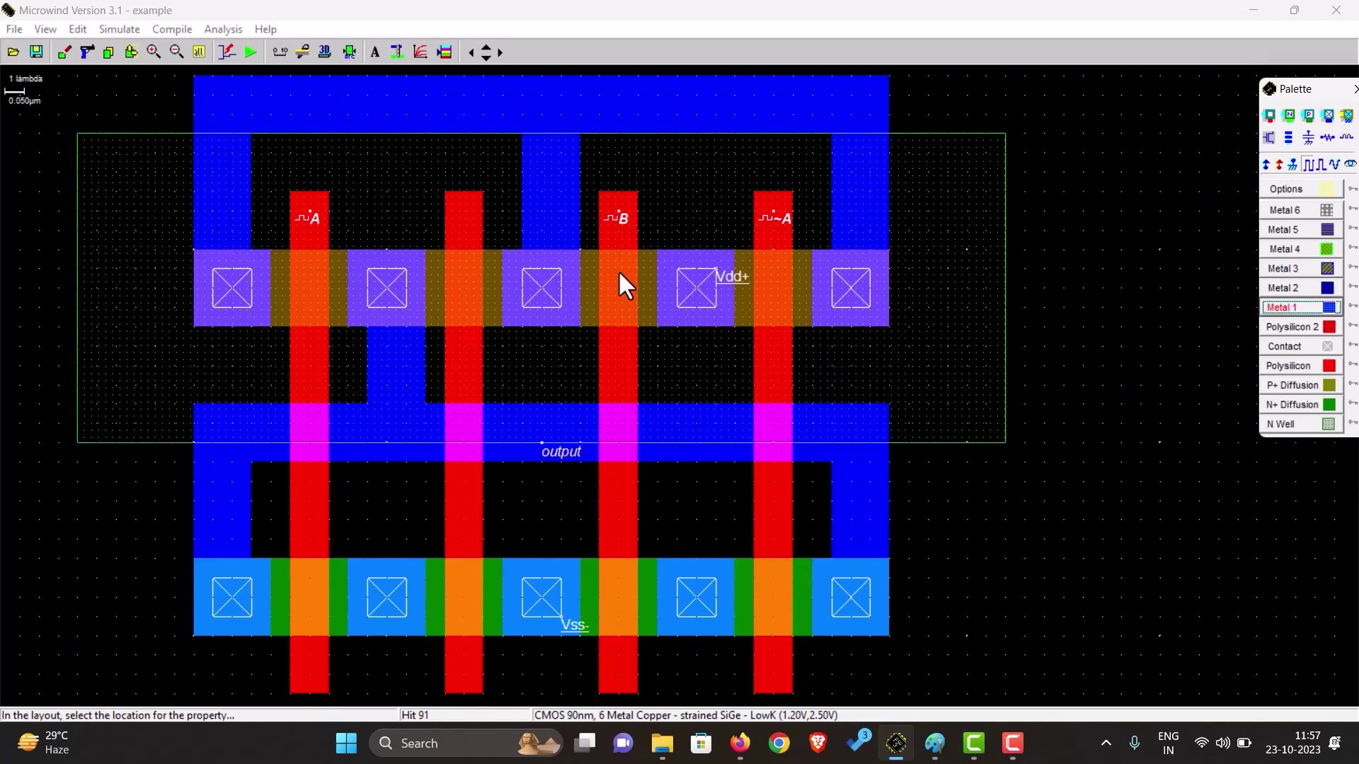
left_click(464, 210)
left_click(763, 459)
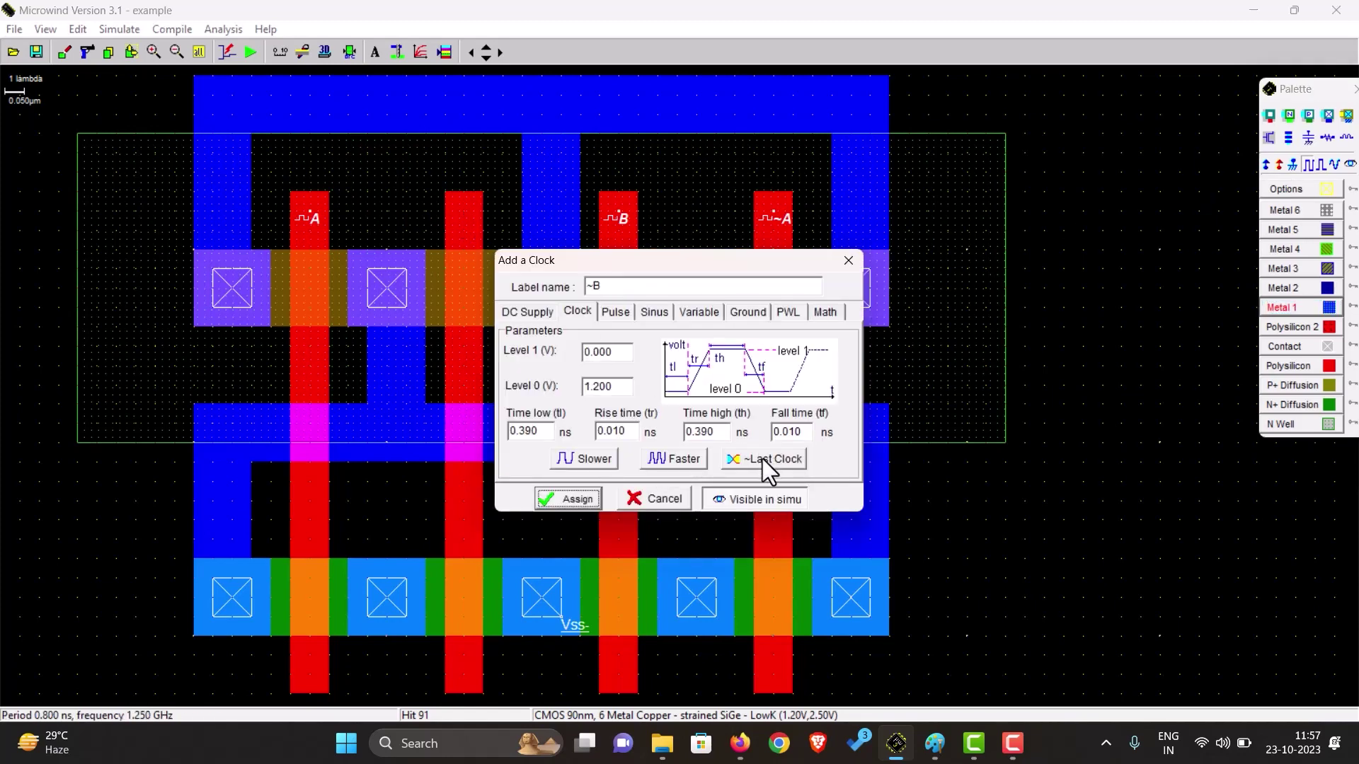
left_click(566, 501)
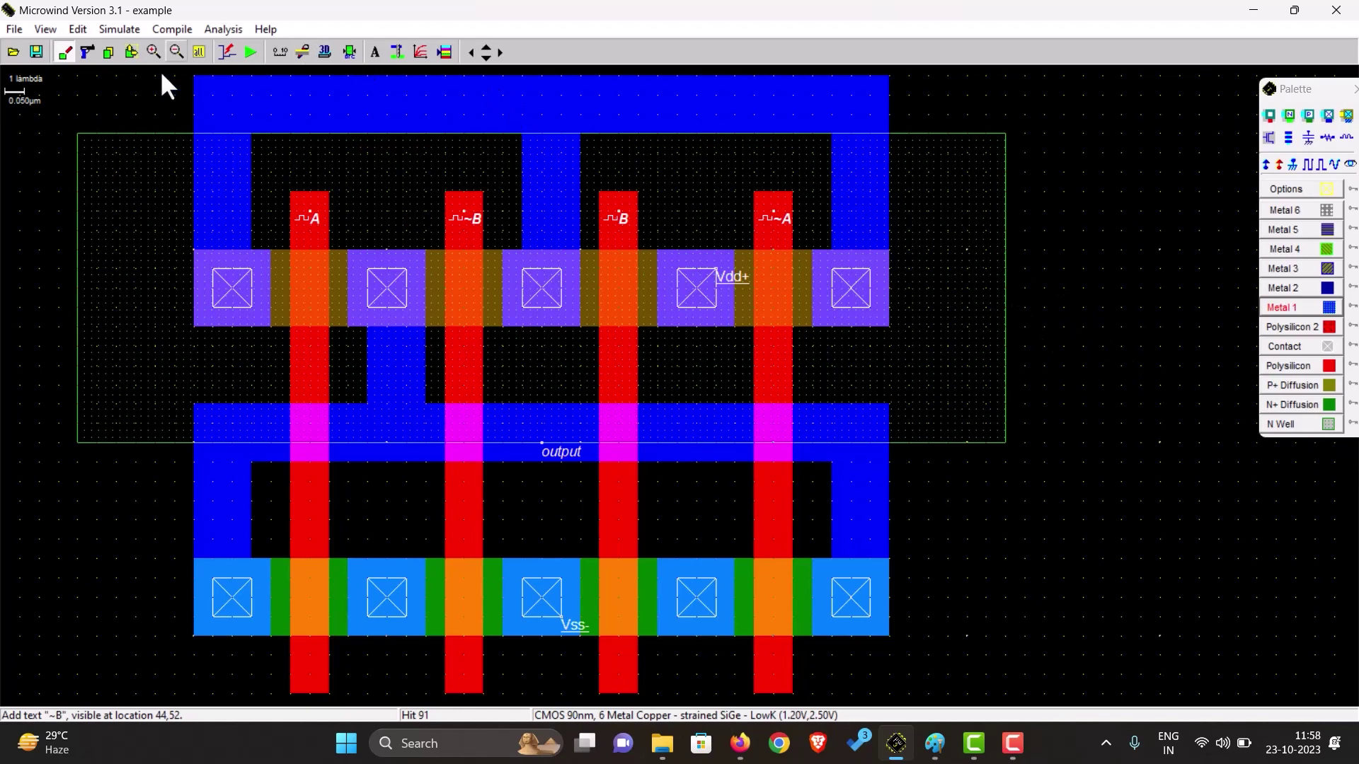
Place a Vdd+ supply label in the upper right corner of the XOR gate's N Well.
left_click(500, 53)
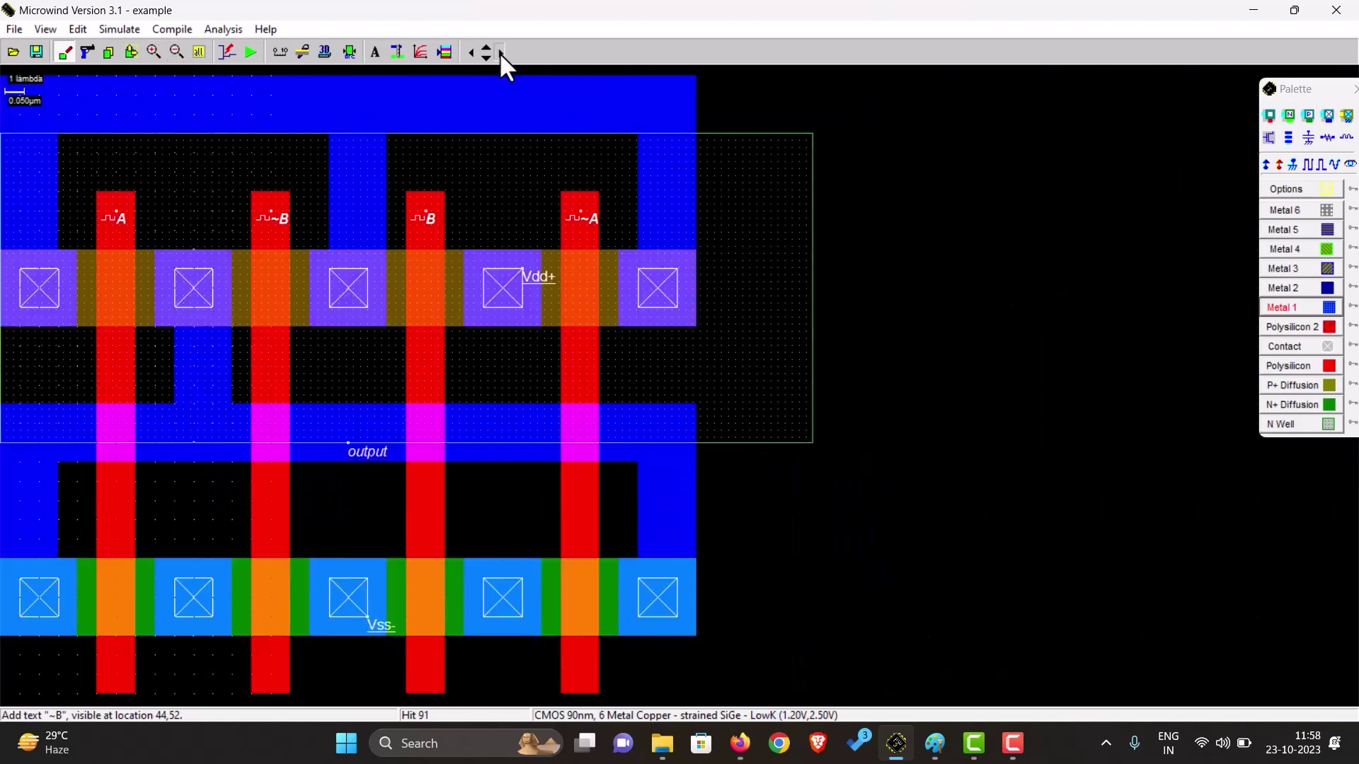
left_click(1266, 165)
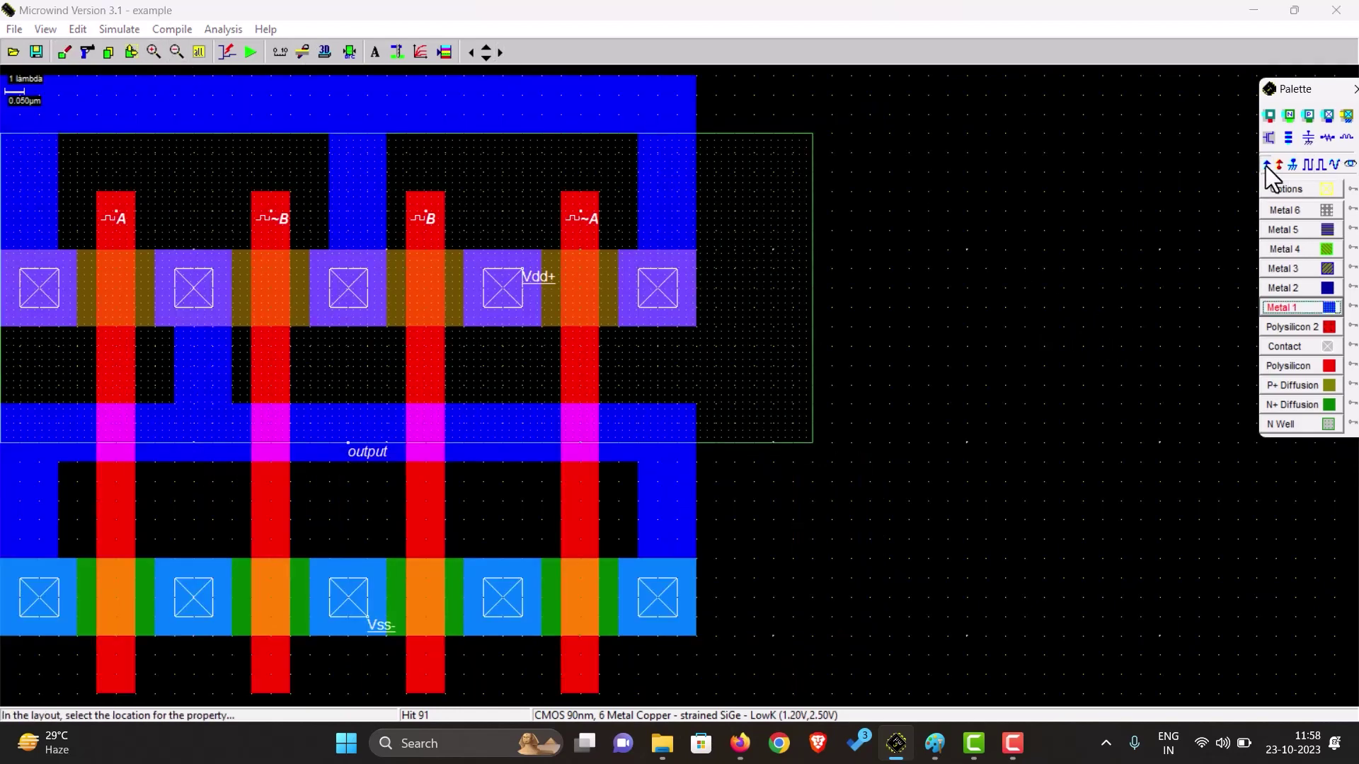
left_click(796, 150)
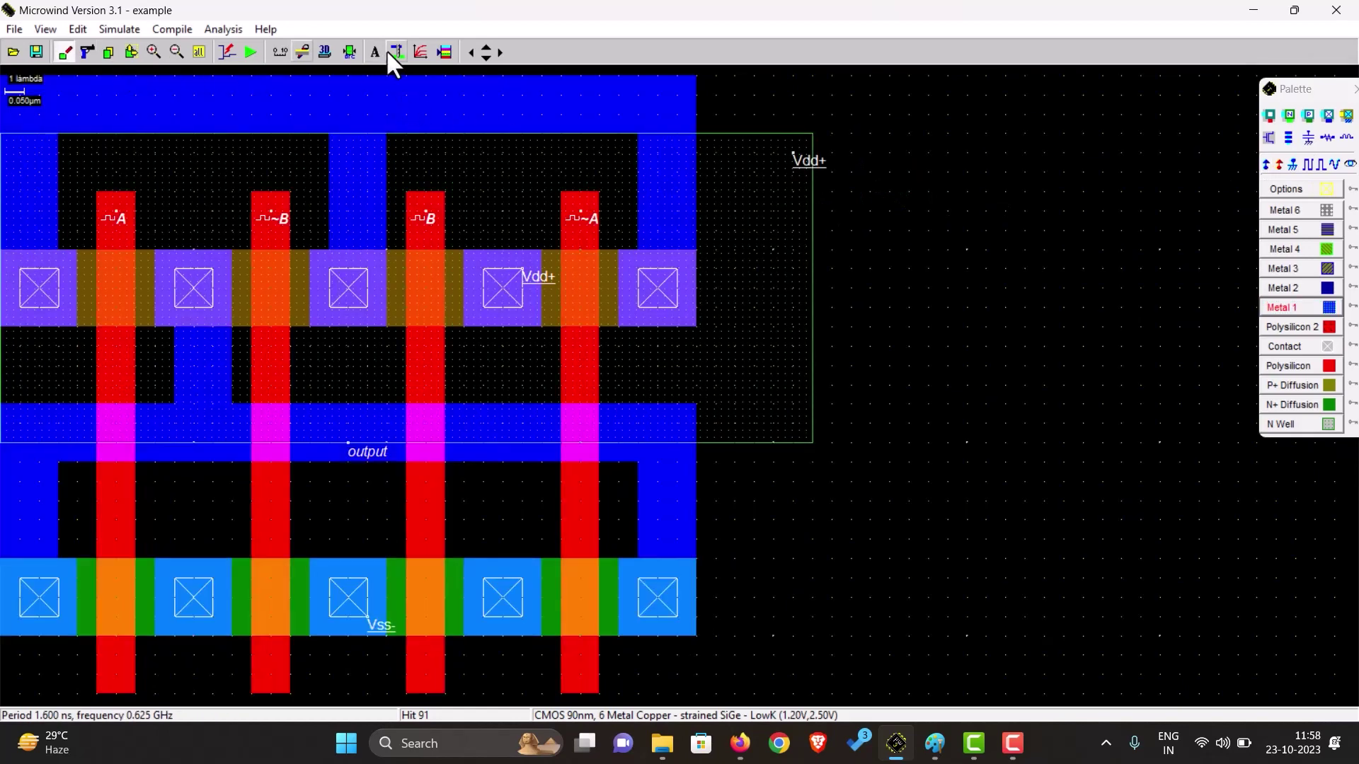
Draw a 12 x 4 lambda P+ Diffusion strip to the right of the XOR gate and enclose it in a 24 x 16 lambda N Well.
left_click(501, 52)
left_click(500, 51)
left_click(500, 52)
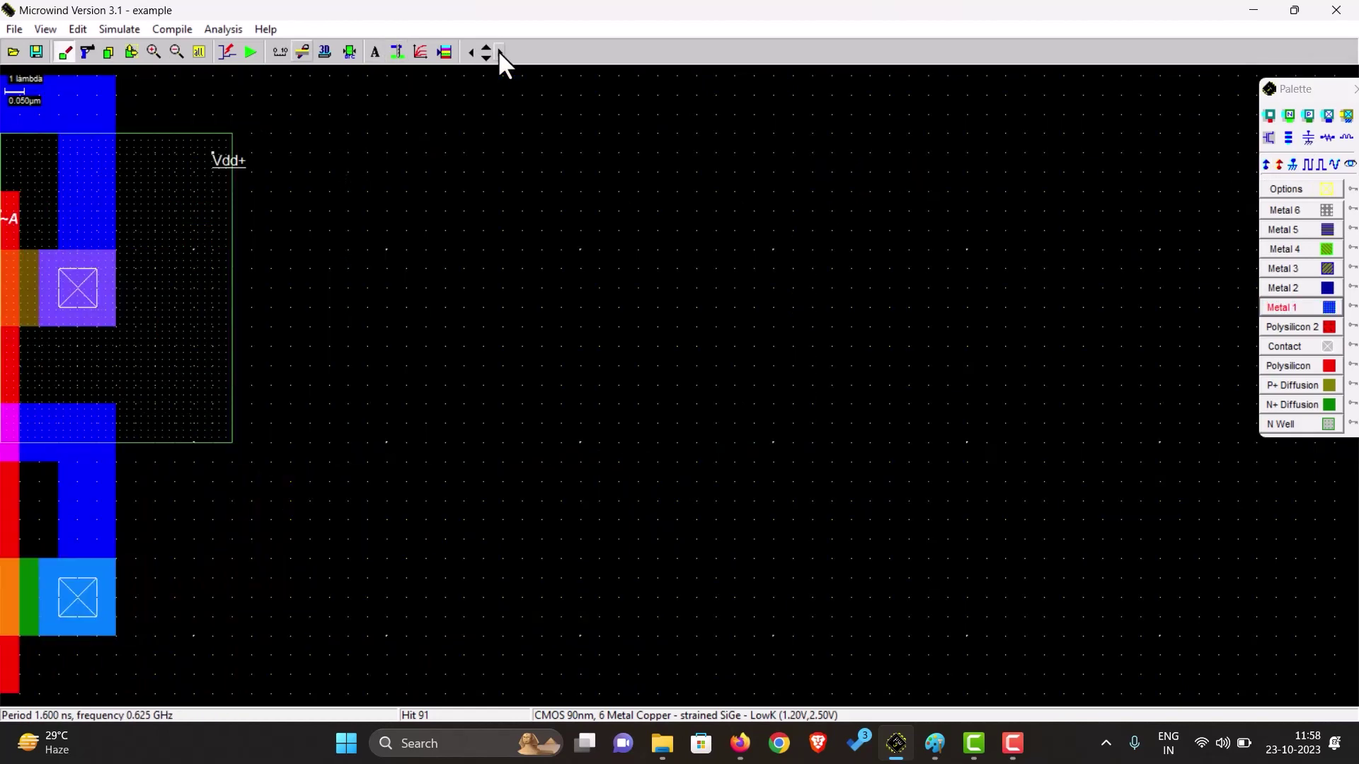
left_click(1300, 423)
left_click(1298, 385)
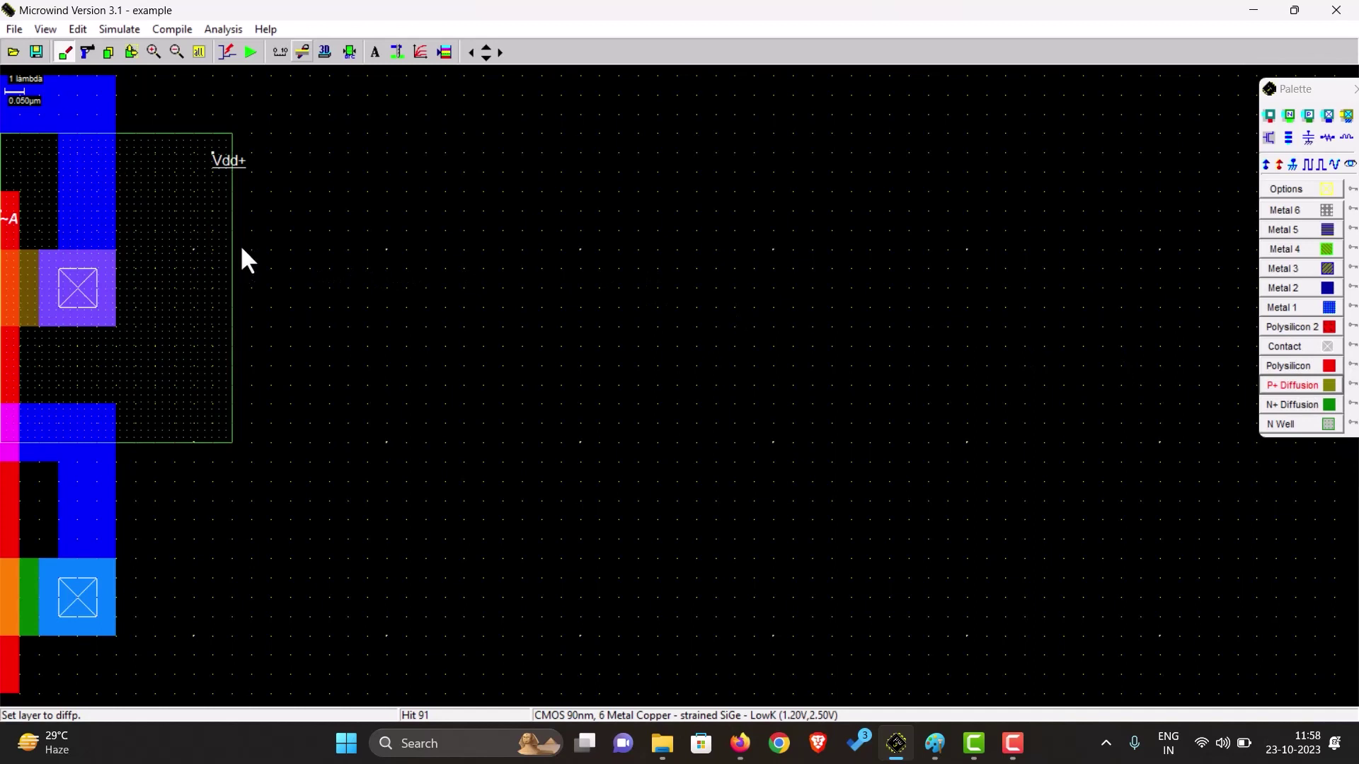
left_click_drag(464, 250, 705, 324)
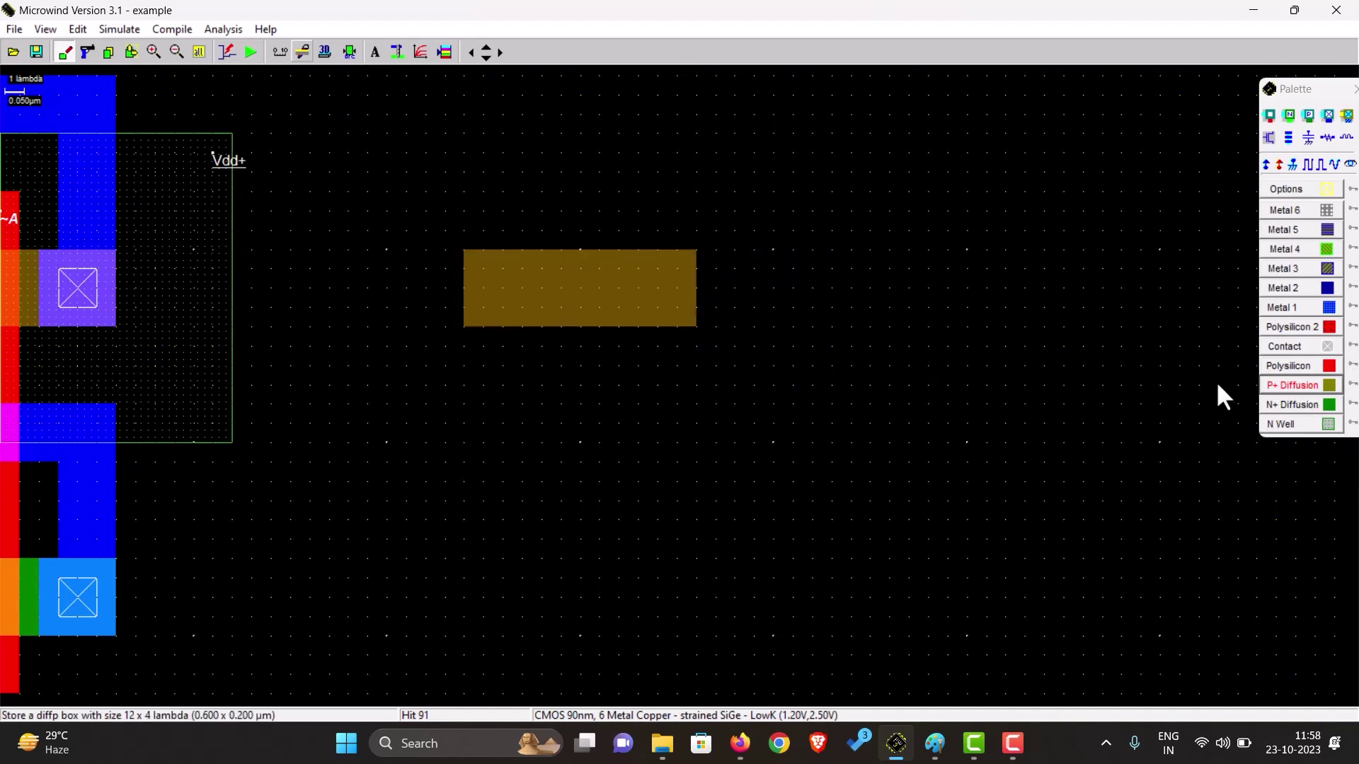
left_click(1302, 423)
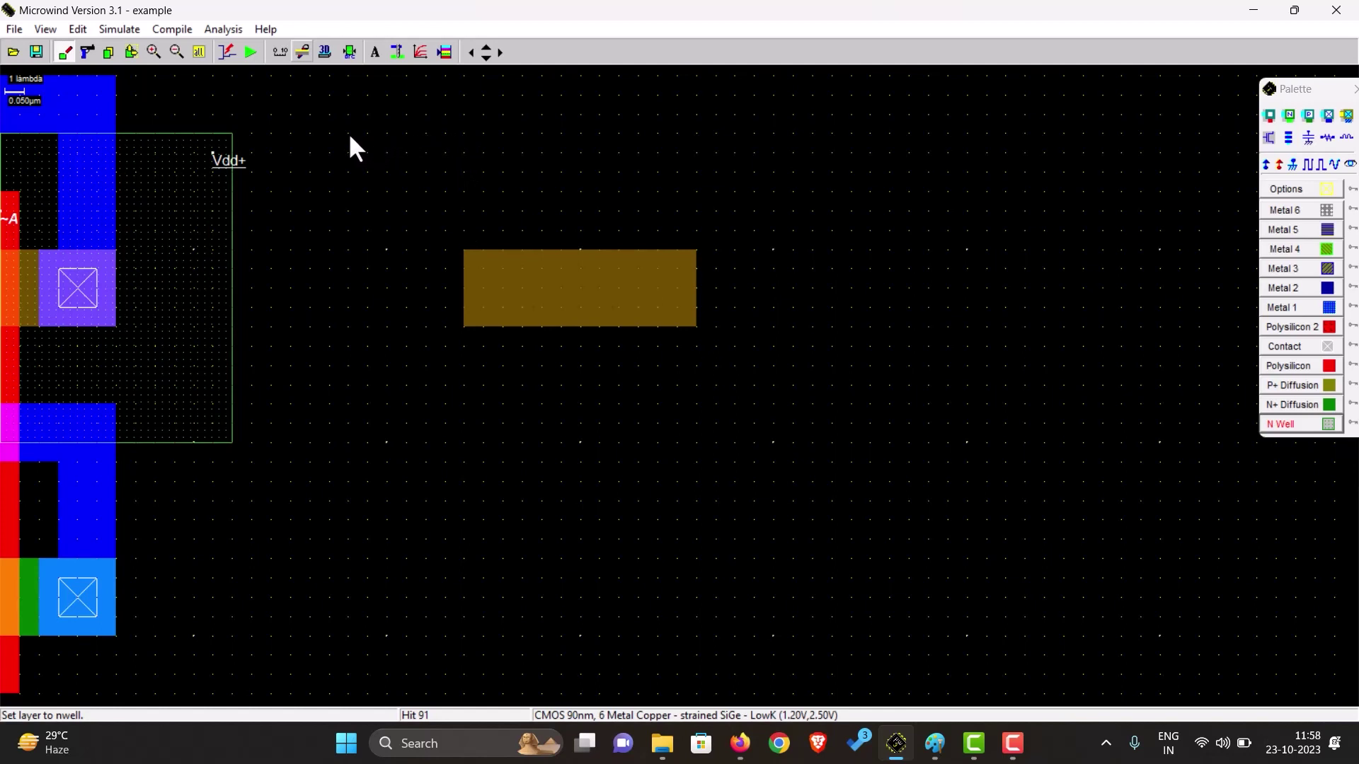
left_click_drag(348, 133, 815, 441)
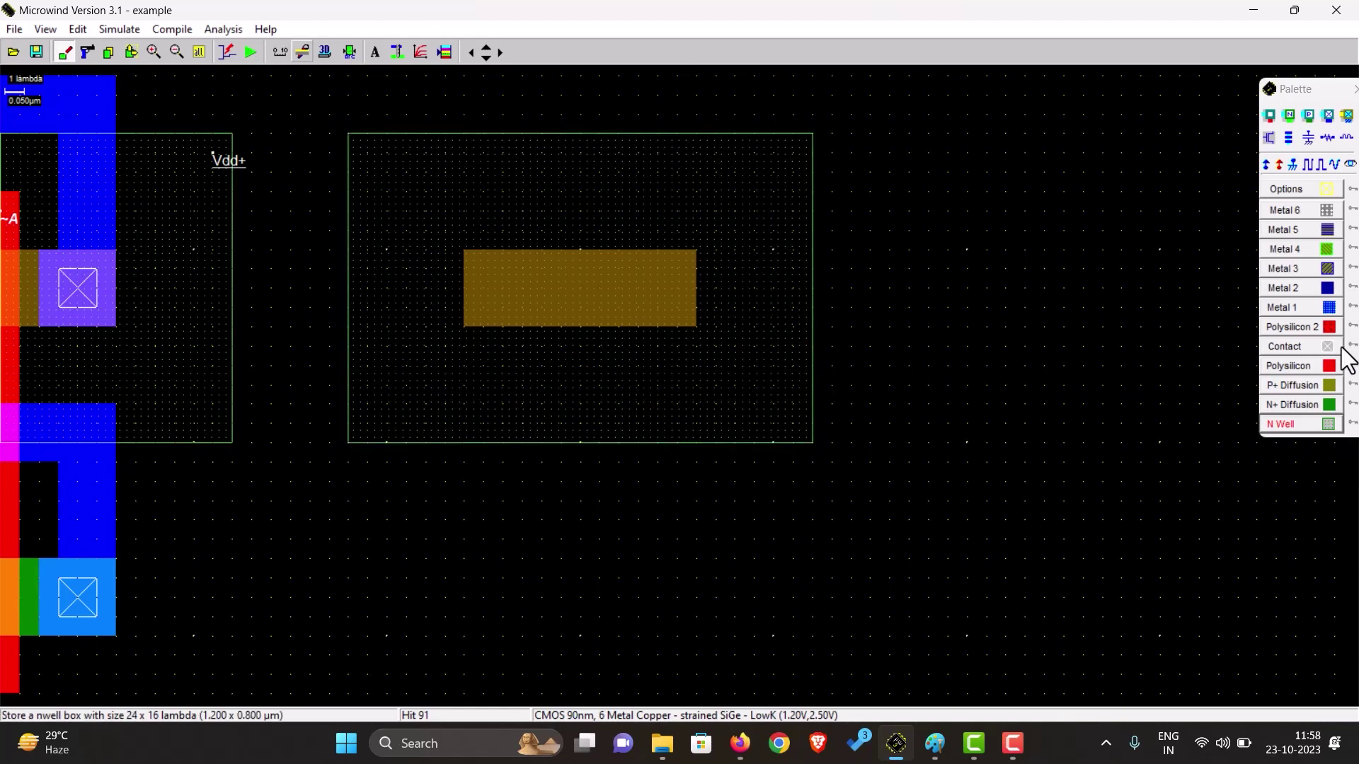
Cover both ends of the new P+ Diffusion strip with 4 x 4 lambda Metal 1 boxes.
left_click(1286, 310)
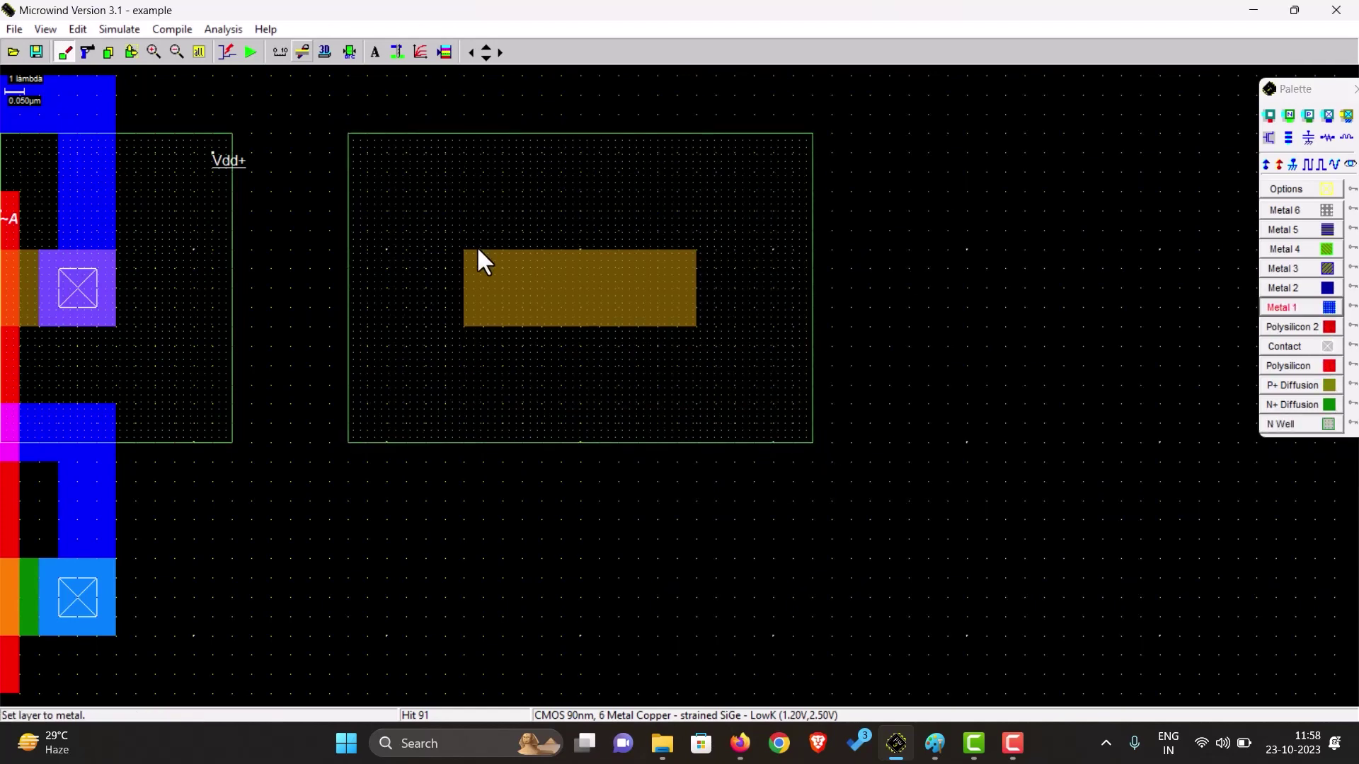
left_click_drag(475, 253, 532, 324)
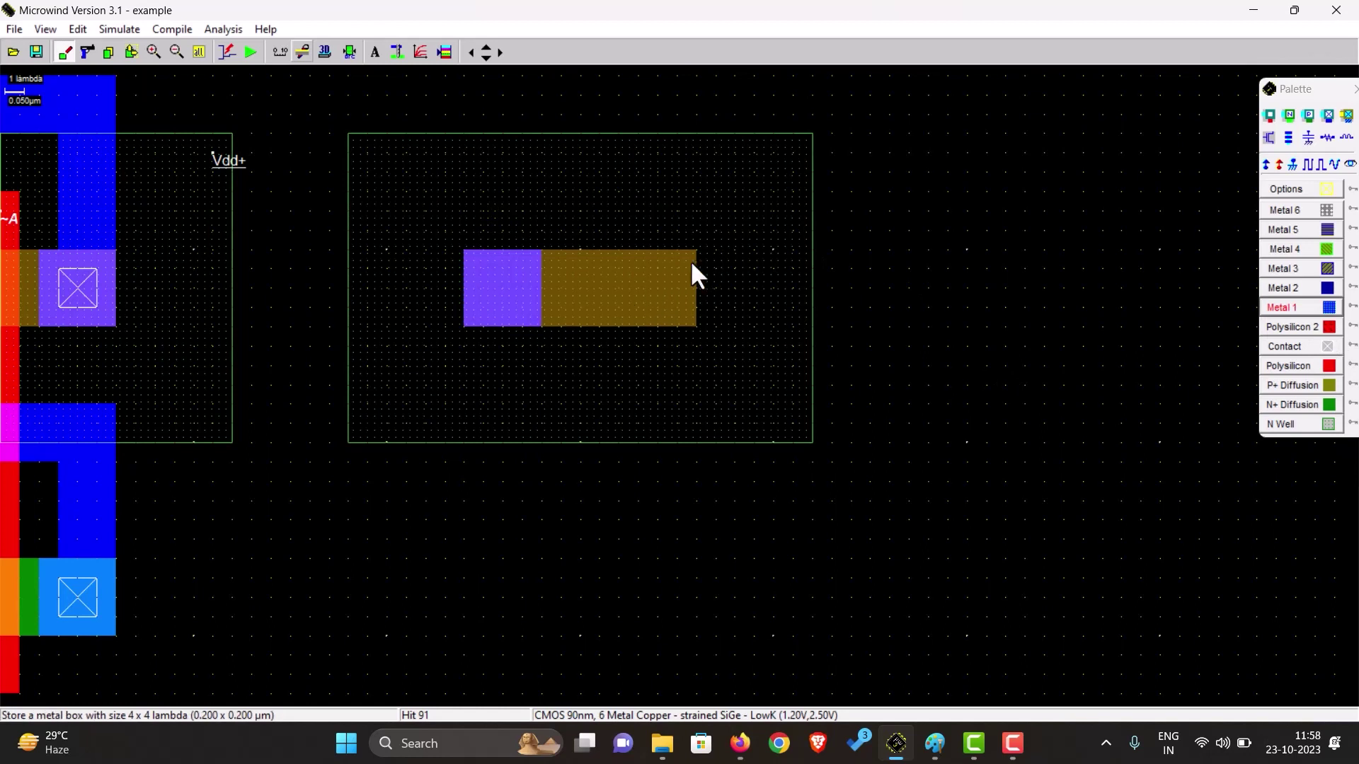
left_click_drag(693, 253, 623, 322)
Draw a 12 x 4 lambda N+ Diffusion strip below the new N Well and cover its ends with 4 x 4 lambda Metal 1 boxes.
left_click(1305, 405)
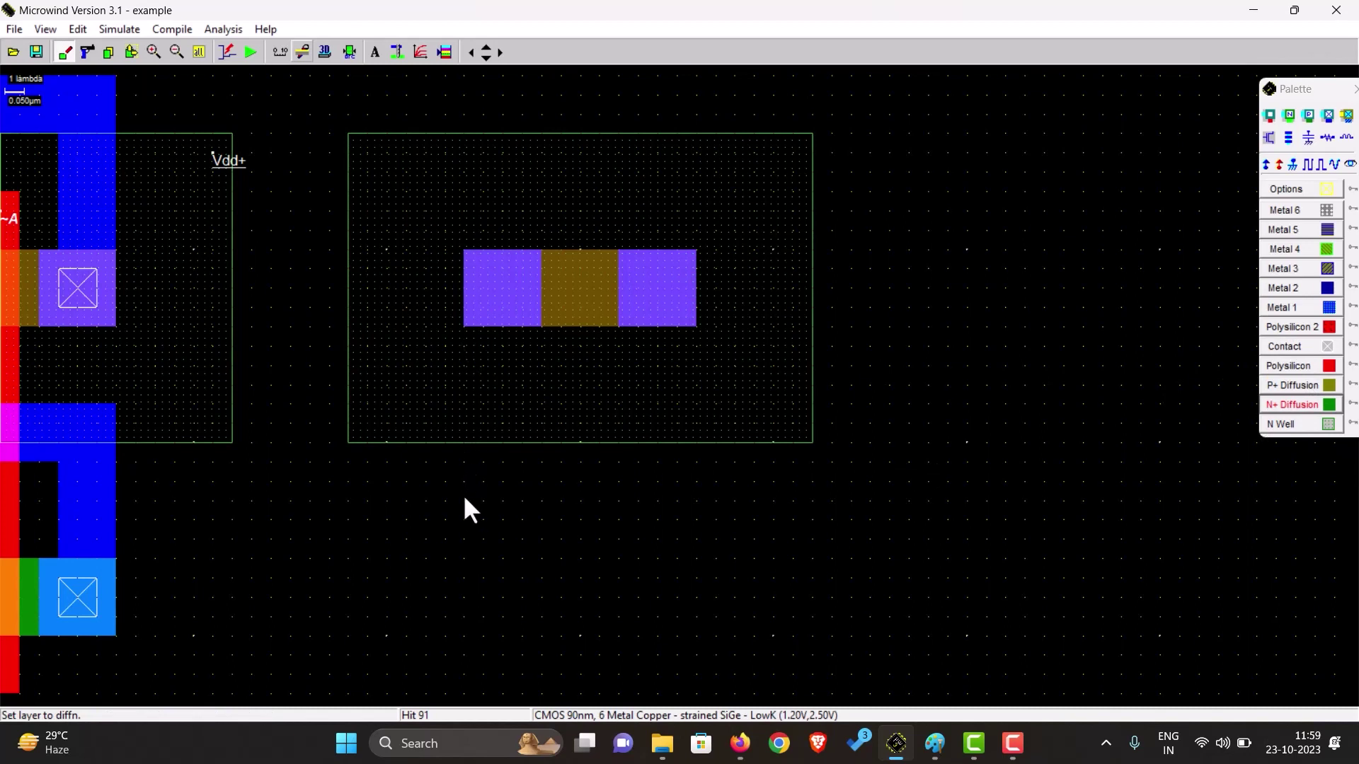
left_click_drag(464, 559, 697, 635)
left_click(1317, 308)
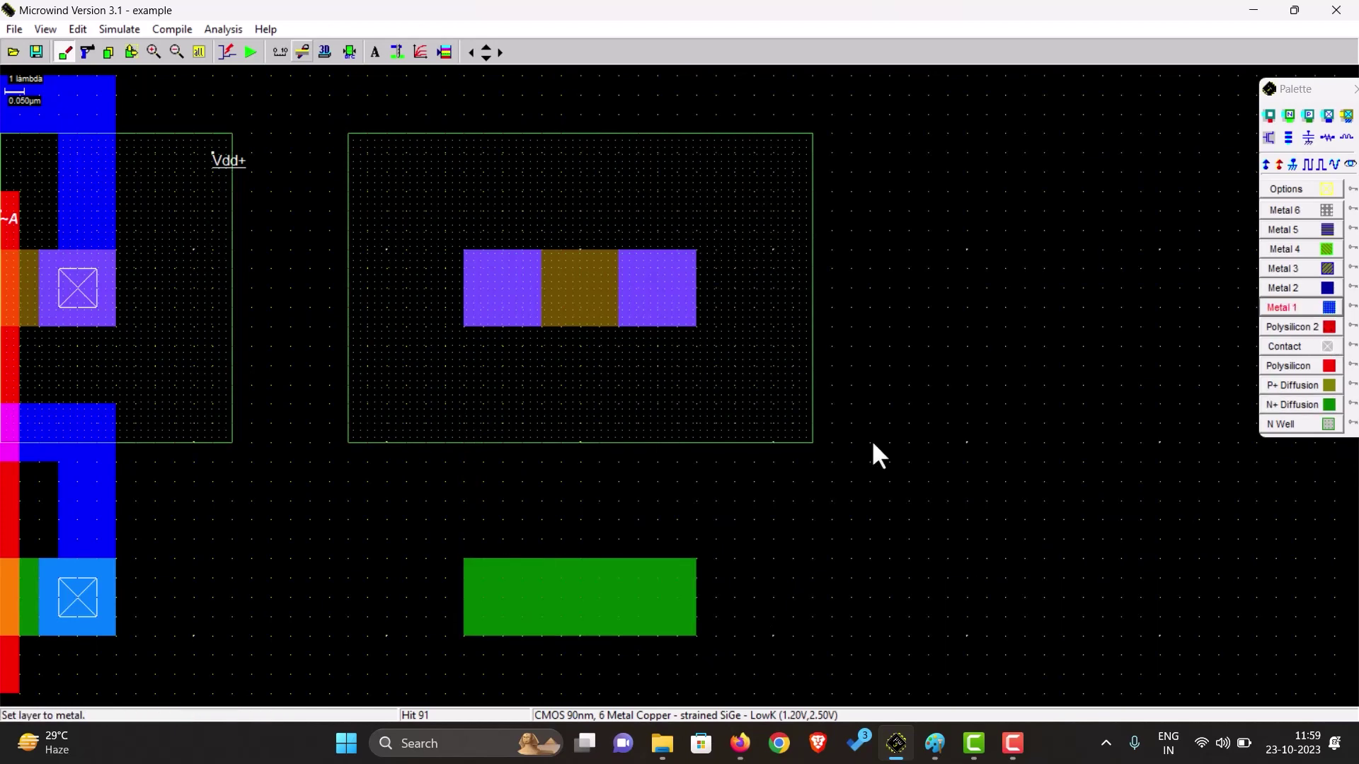
left_click_drag(467, 559, 542, 635)
left_click_drag(695, 562, 627, 630)
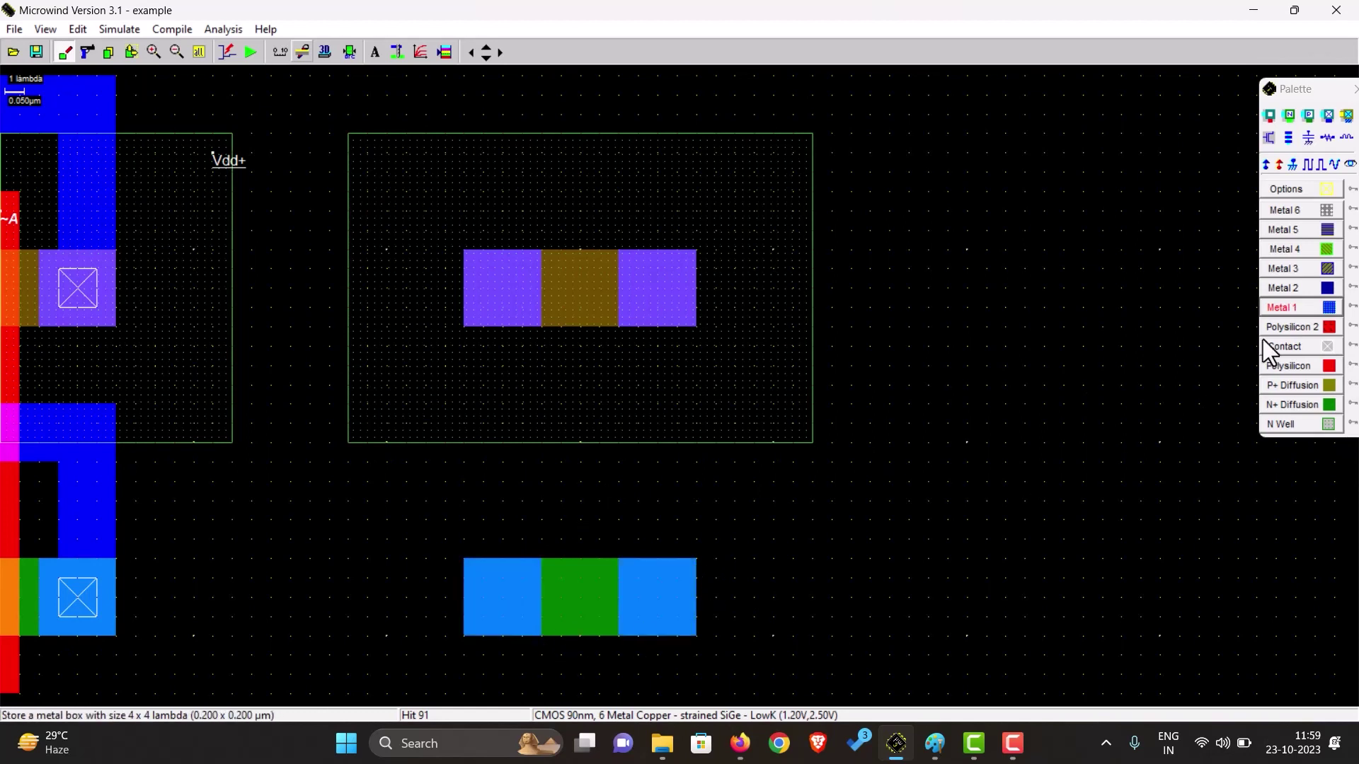
Draw a 2 x 26 lambda vertical Polysilicon gate through the middle of the new P+ and N+ Diffusion strips.
left_click(1296, 367)
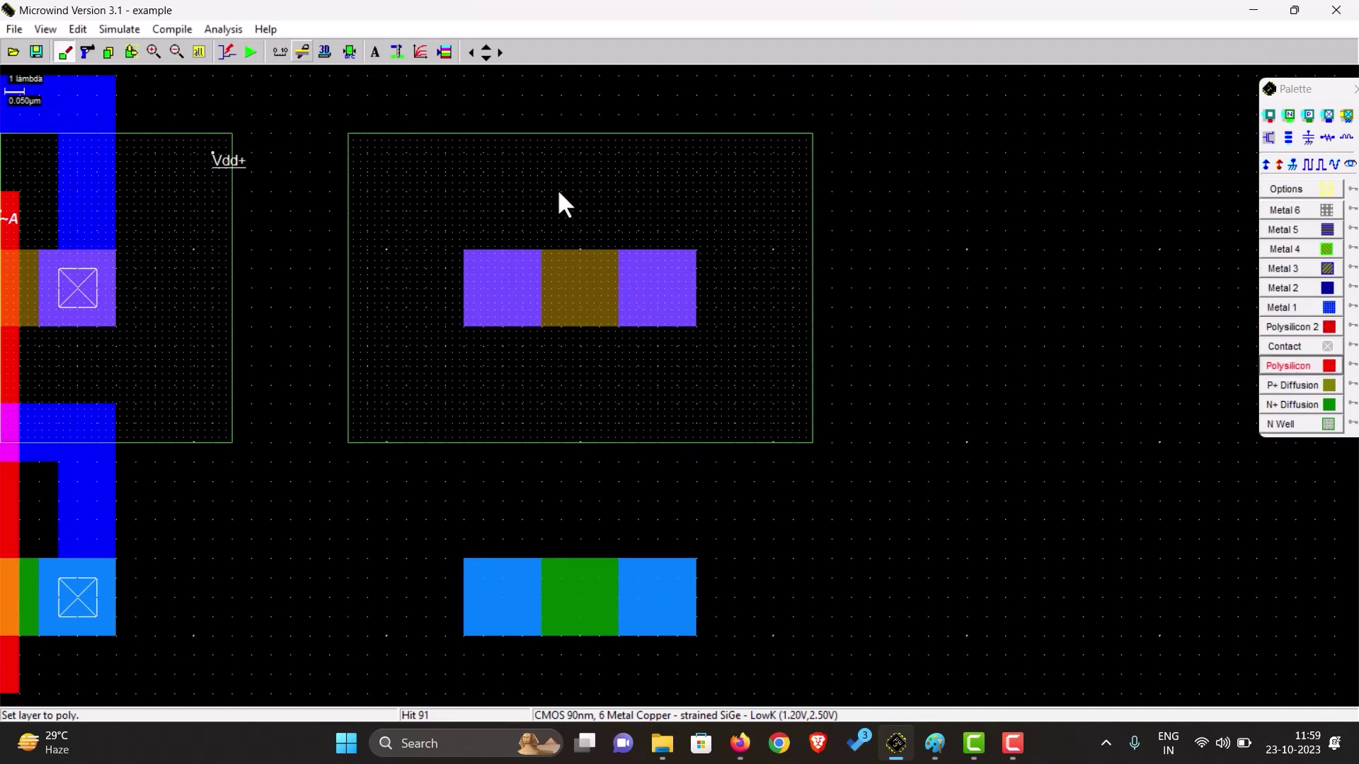
left_click_drag(562, 191, 599, 696)
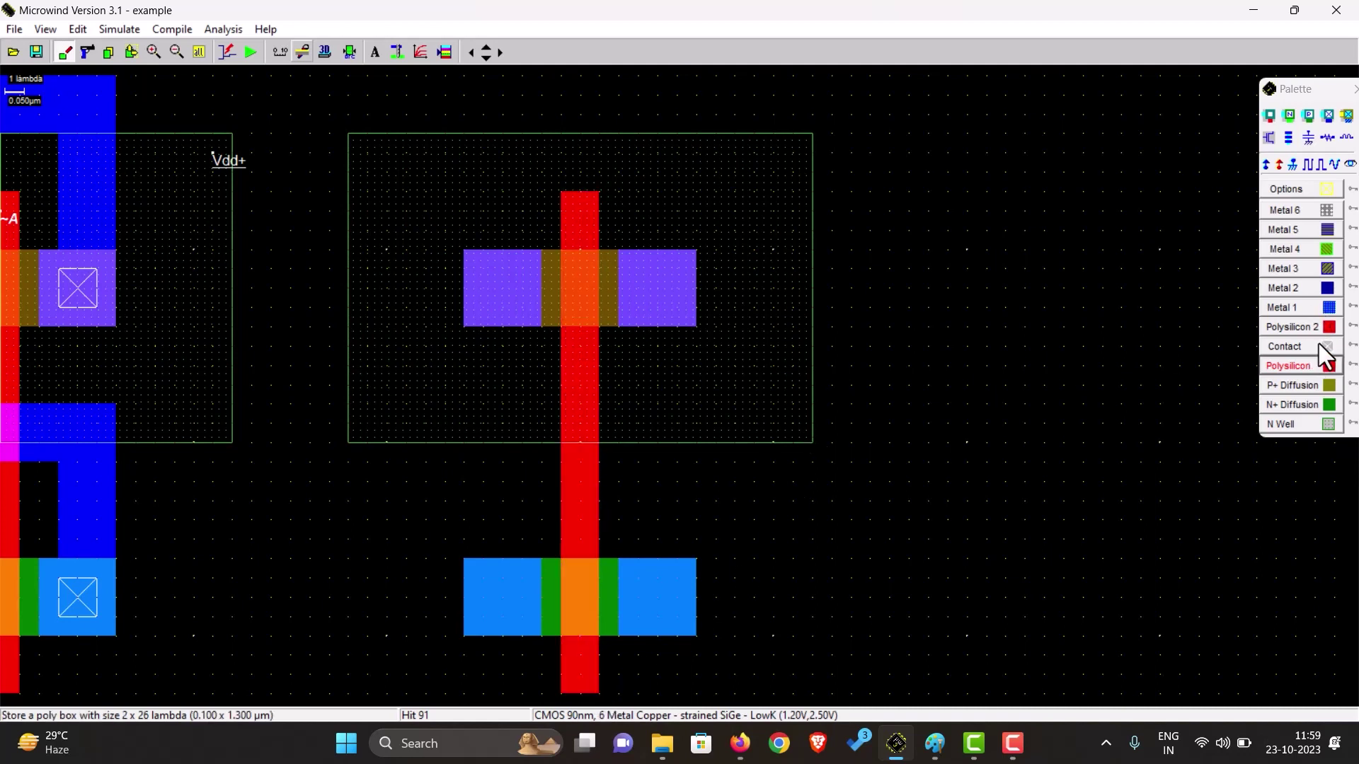
Place Vdd+ supply labels in the new N Well's upper right corner and on the left end of its P+ Diffusion strip.
left_click(1266, 163)
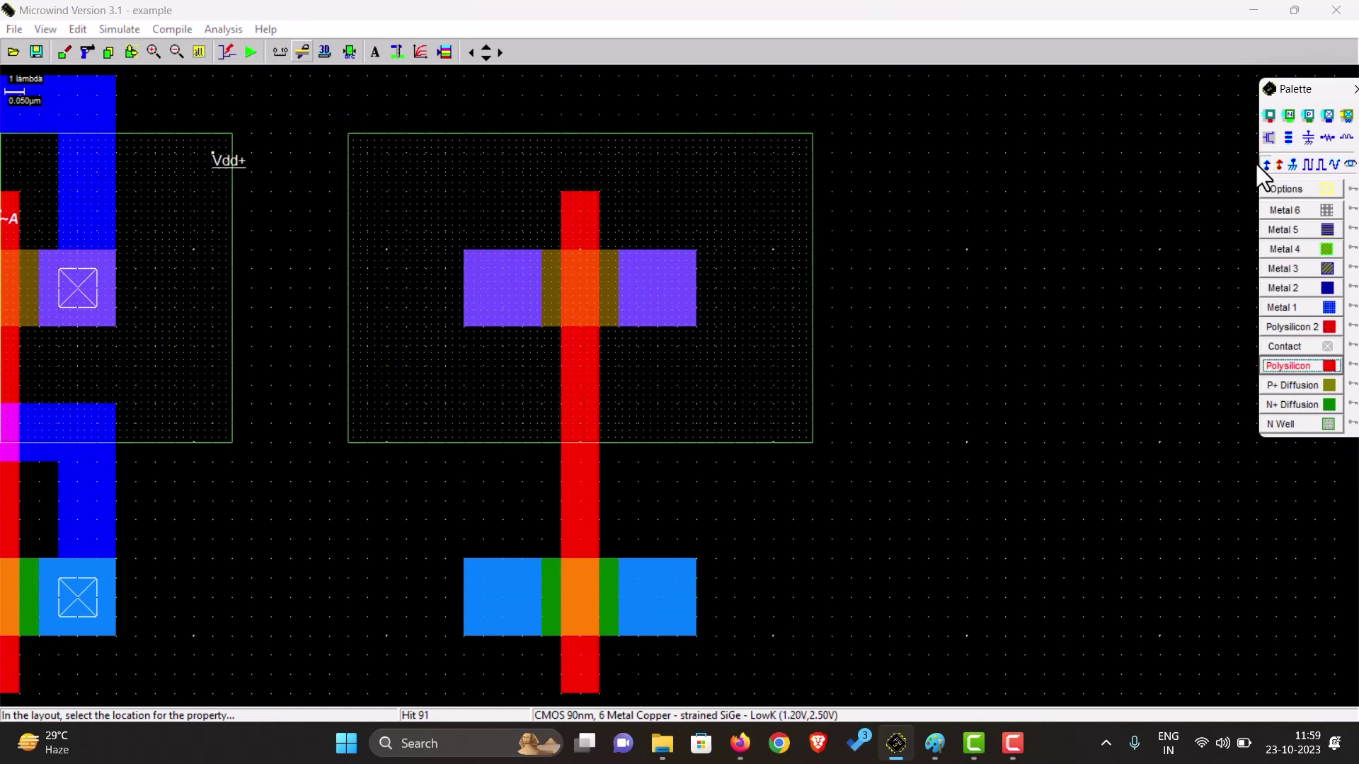
left_click(793, 149)
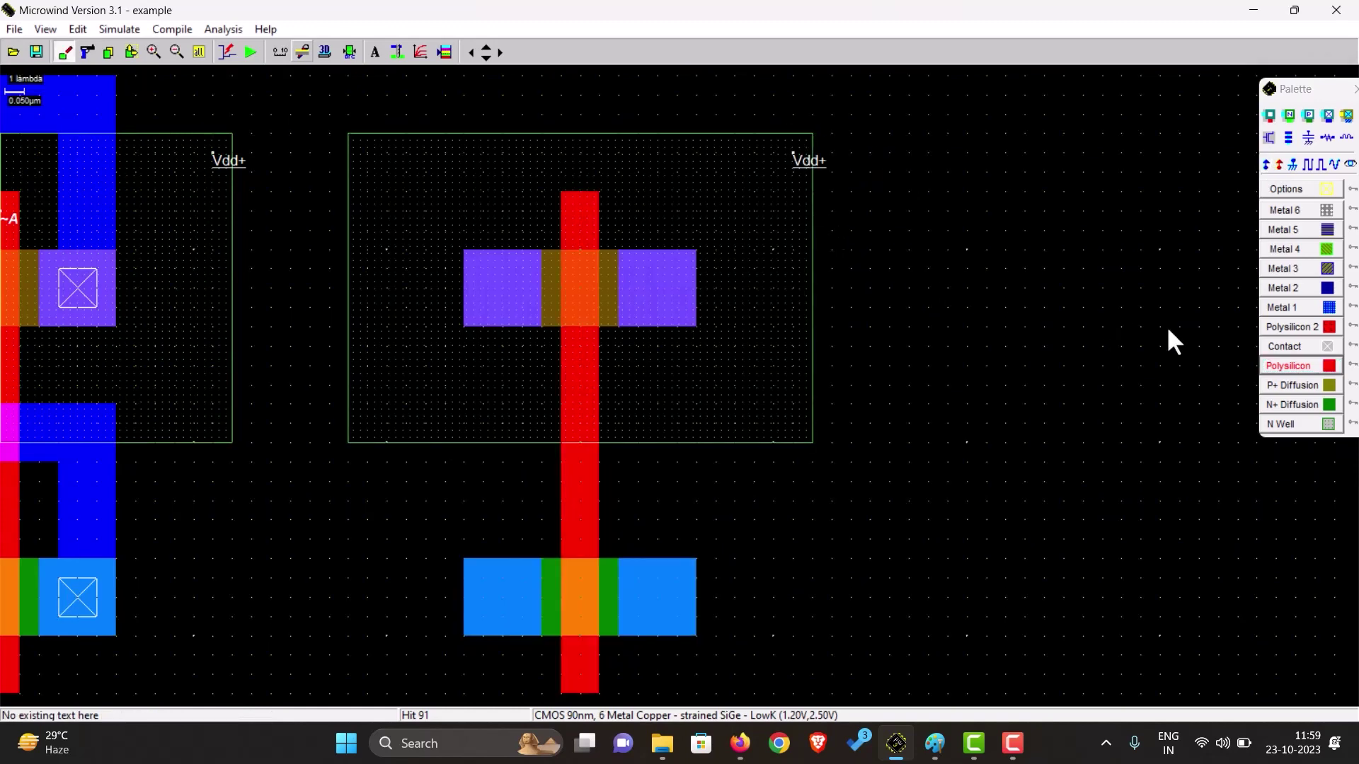
left_click(1266, 164)
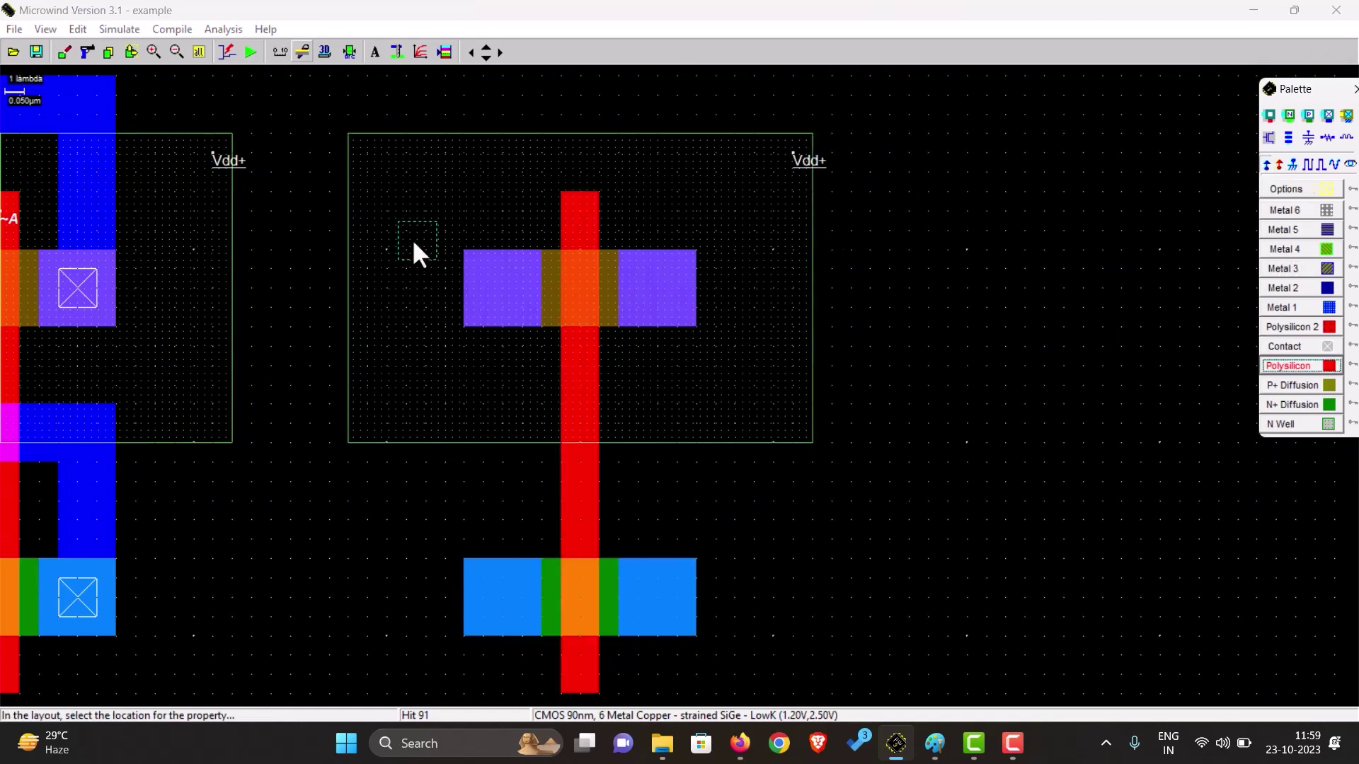
left_click(483, 269)
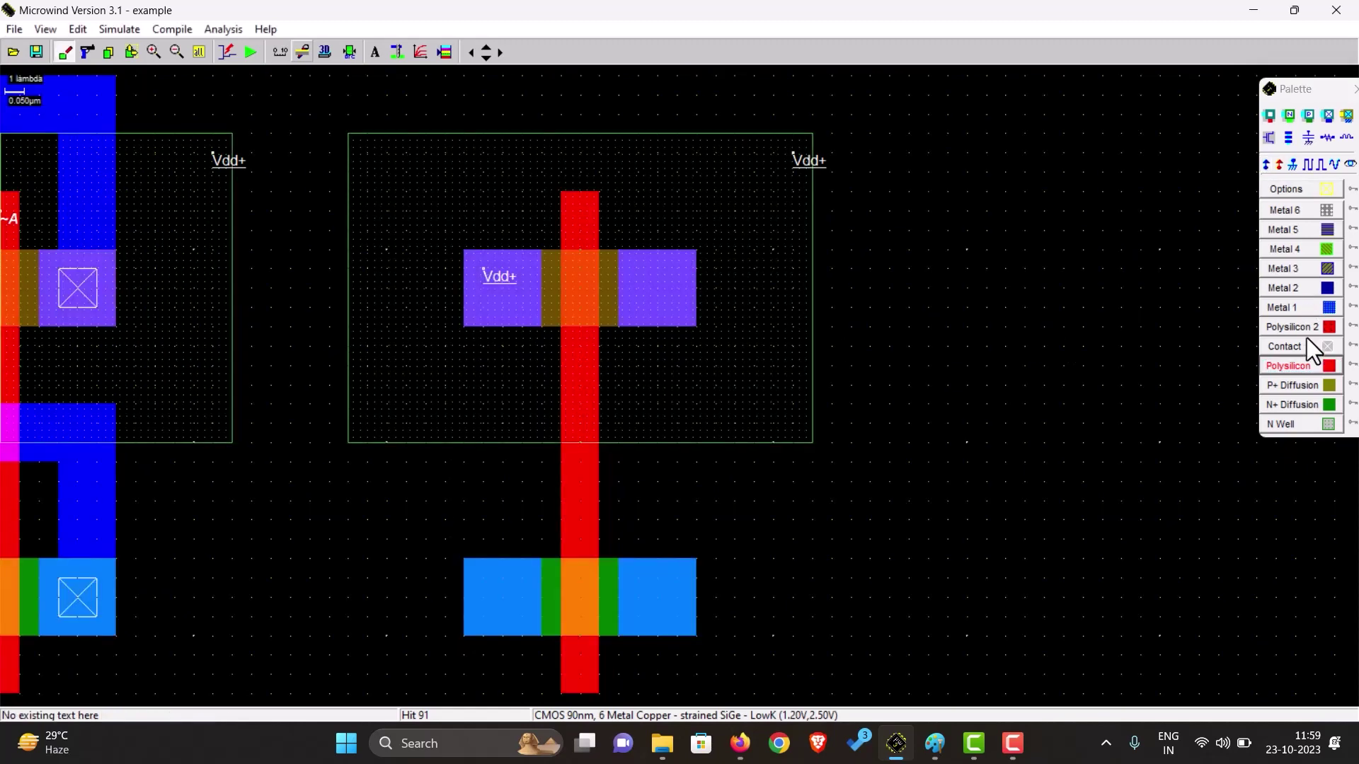
Draw 2 x 2 lambda contacts on the Metal 1 ends of the new P+ and N+ Diffusion strips.
left_click(1288, 346)
left_click_drag(484, 269, 522, 308)
left_click_drag(639, 268, 679, 309)
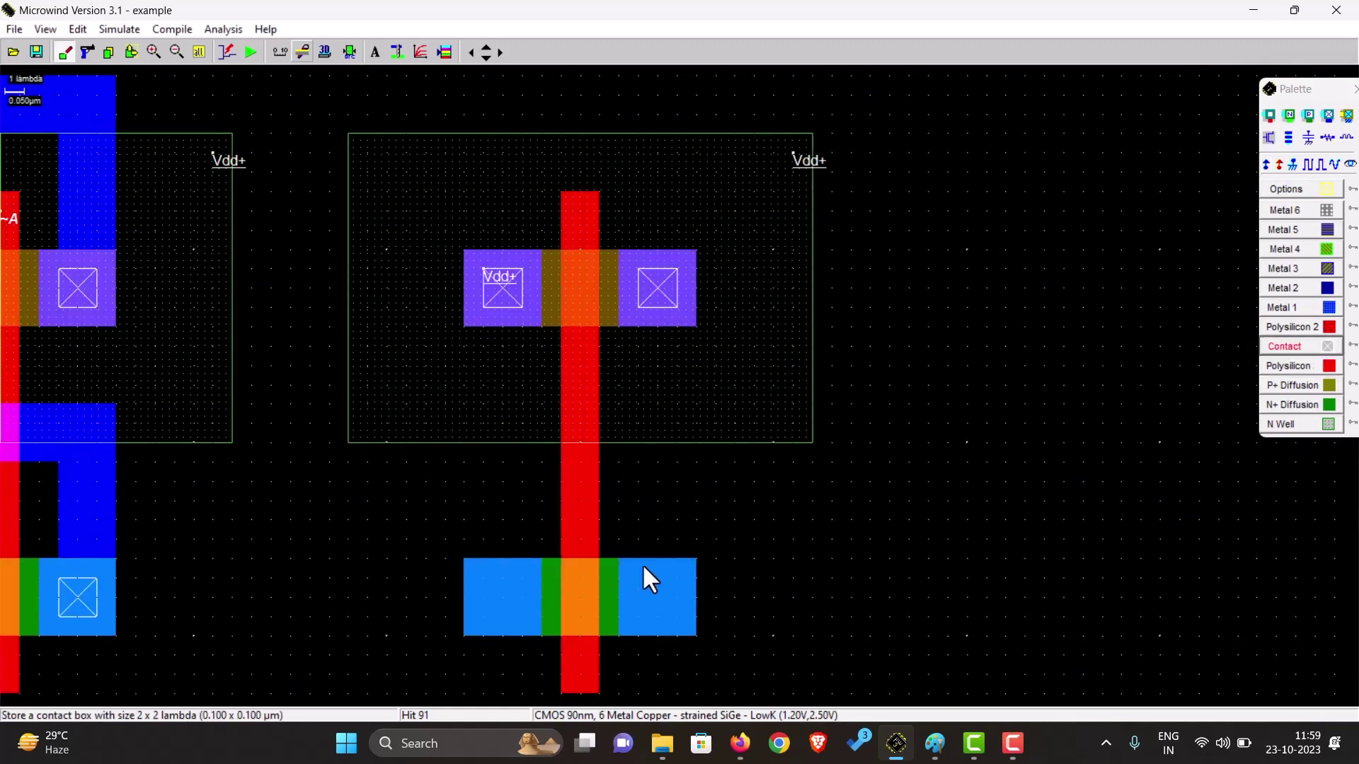
left_click_drag(639, 578, 679, 617)
left_click_drag(482, 576, 524, 617)
Place a Vss- label on the new N+ strip's left end and join both strips' right ends with a 4 x 13 lambda Metal 1 box.
left_click(1293, 164)
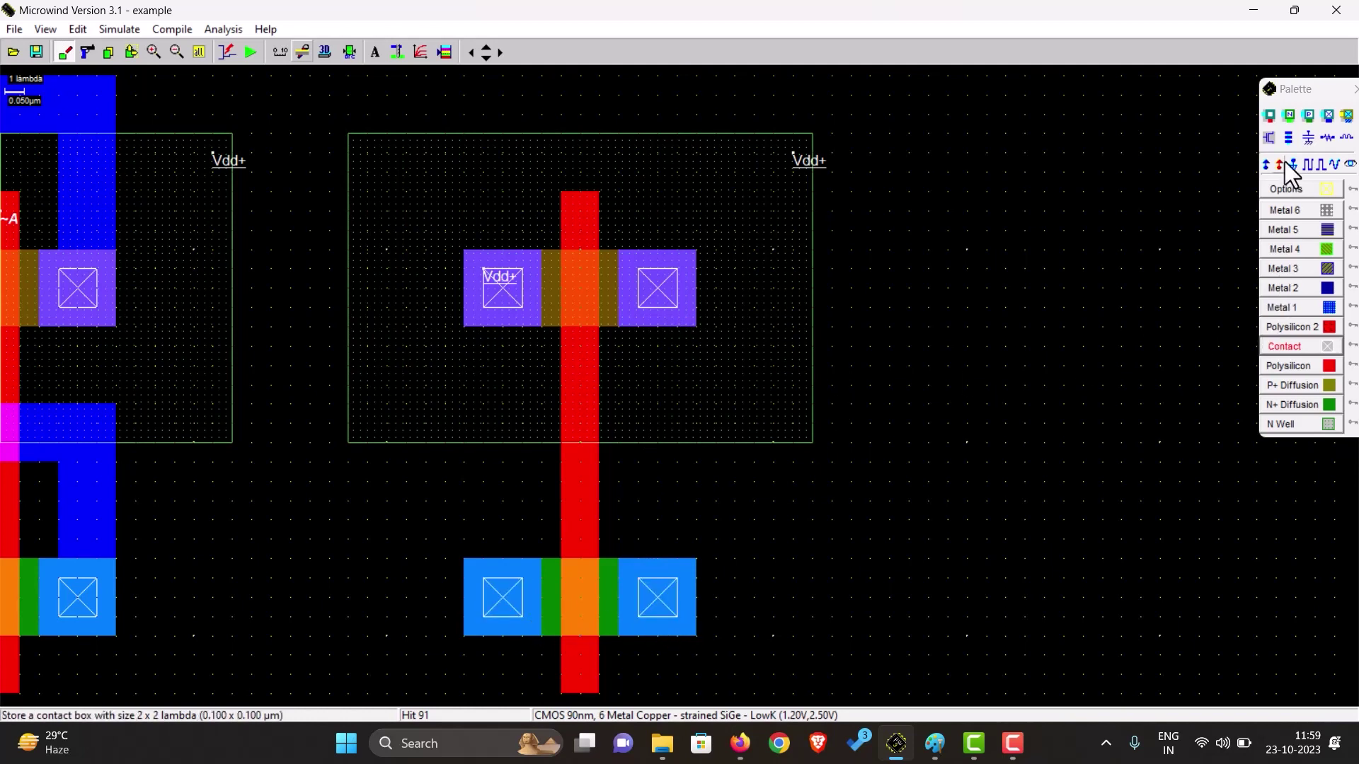
left_click(484, 615)
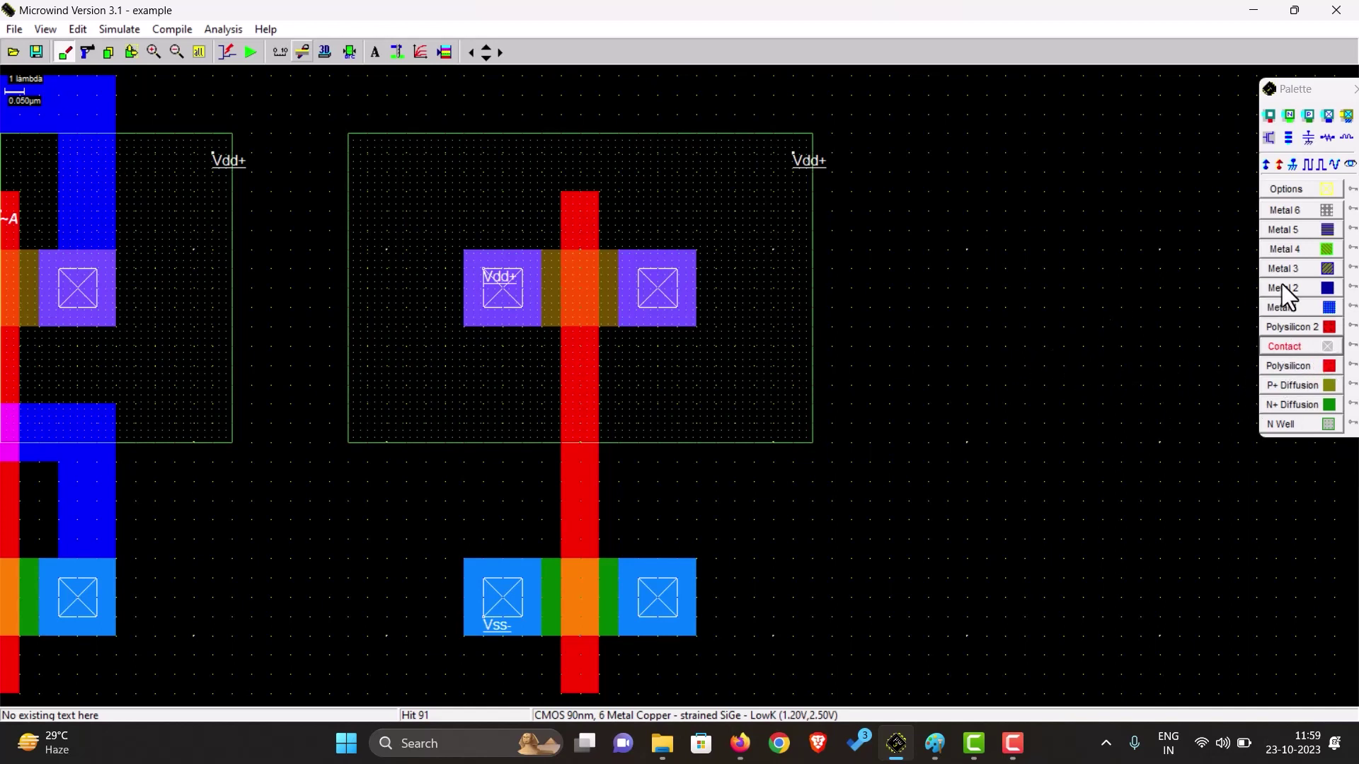
left_click(1295, 308)
left_click_drag(618, 326, 695, 577)
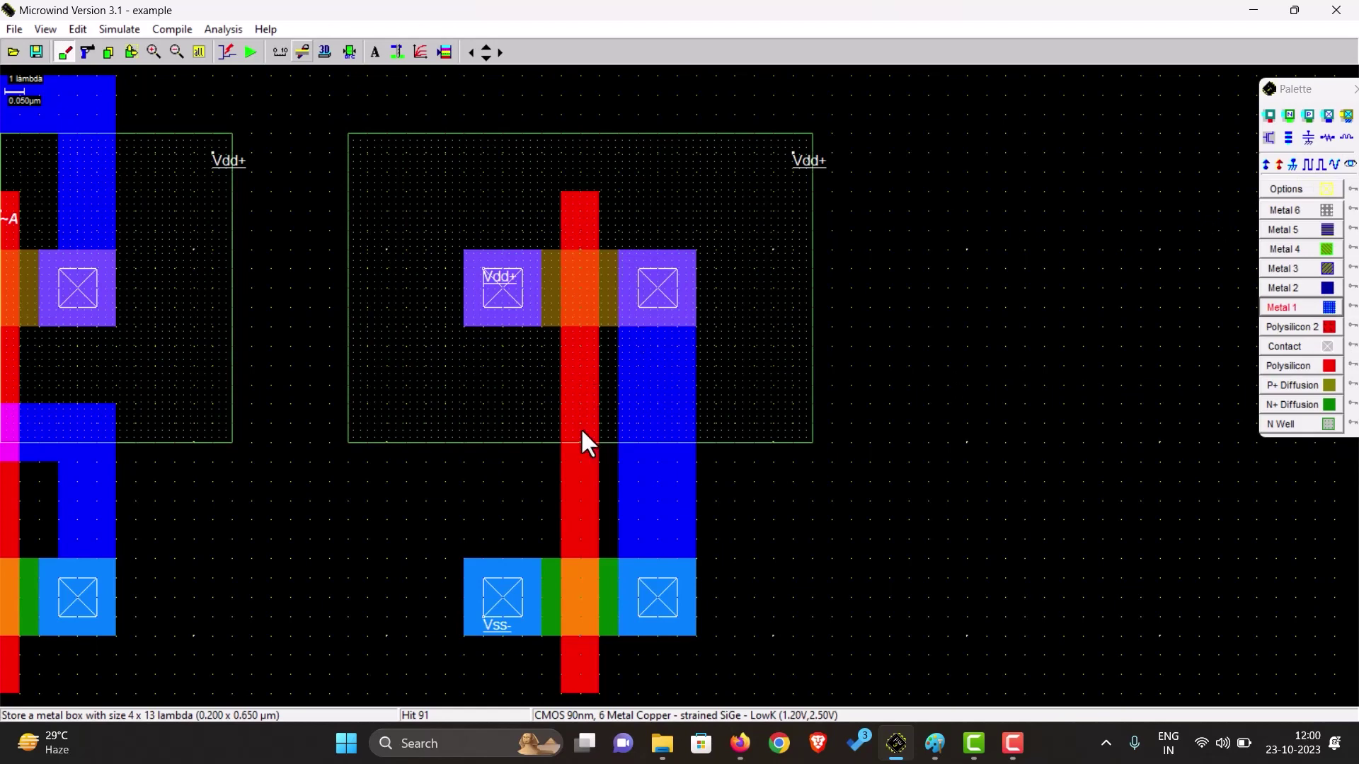
Connect the XOR output to the new Polysilicon gate with a 28 x 3 lambda Metal 1 box and a 2 x 2 lambda contact.
left_click(1328, 307)
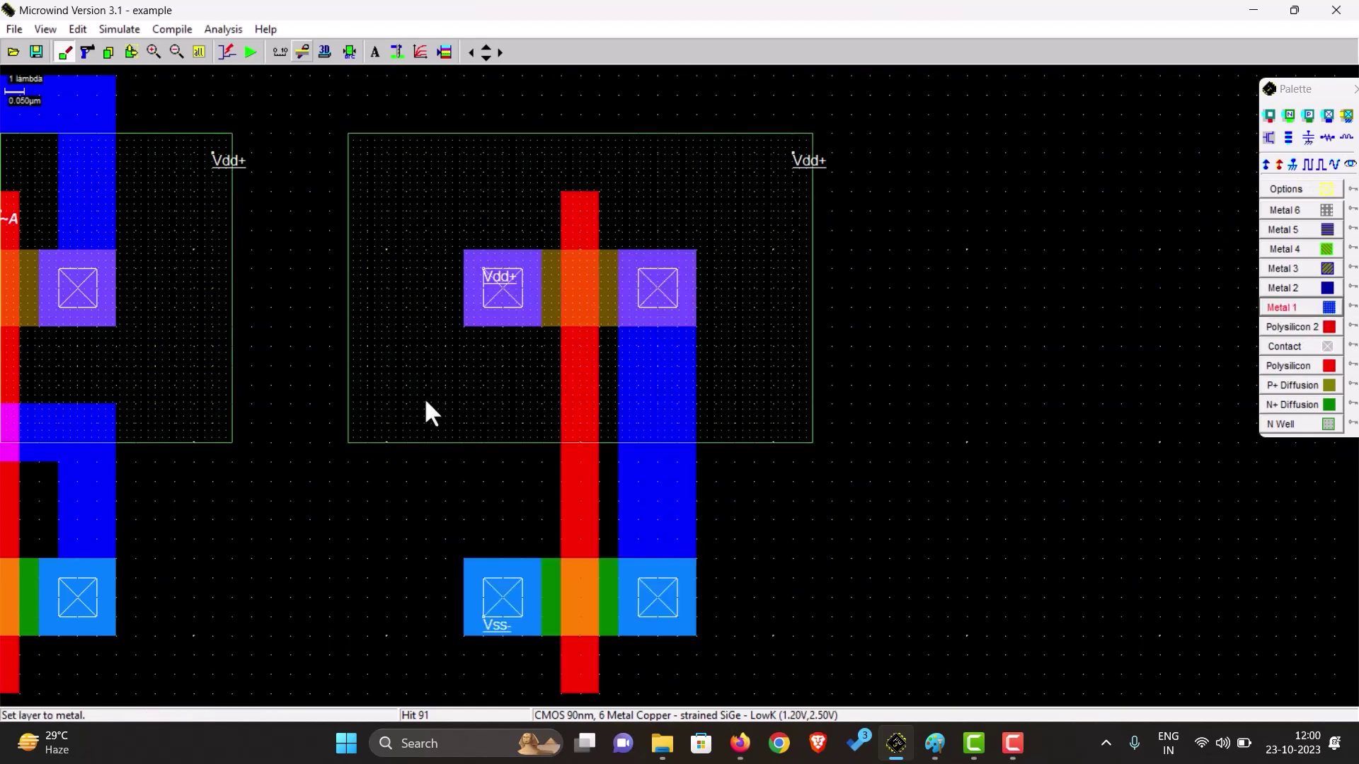
left_click_drag(59, 404, 597, 461)
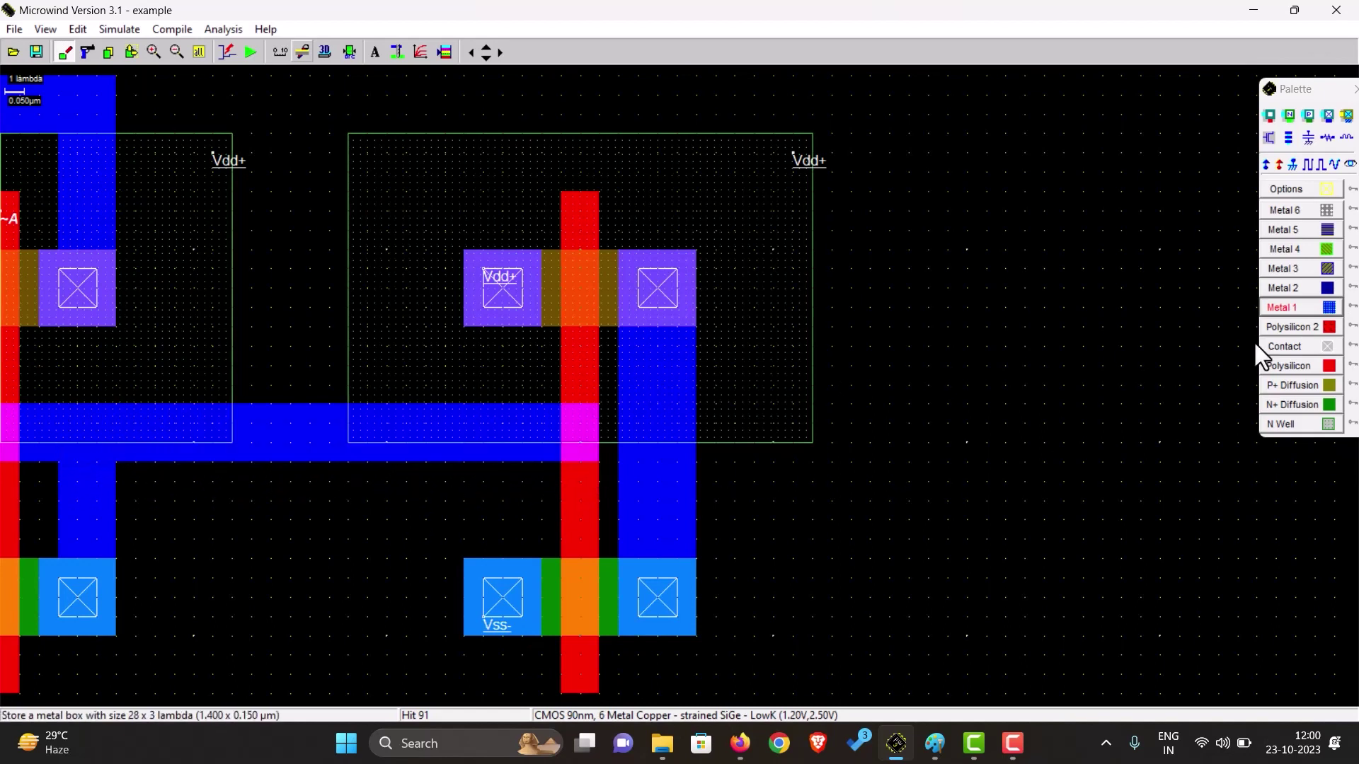
left_click(1300, 345)
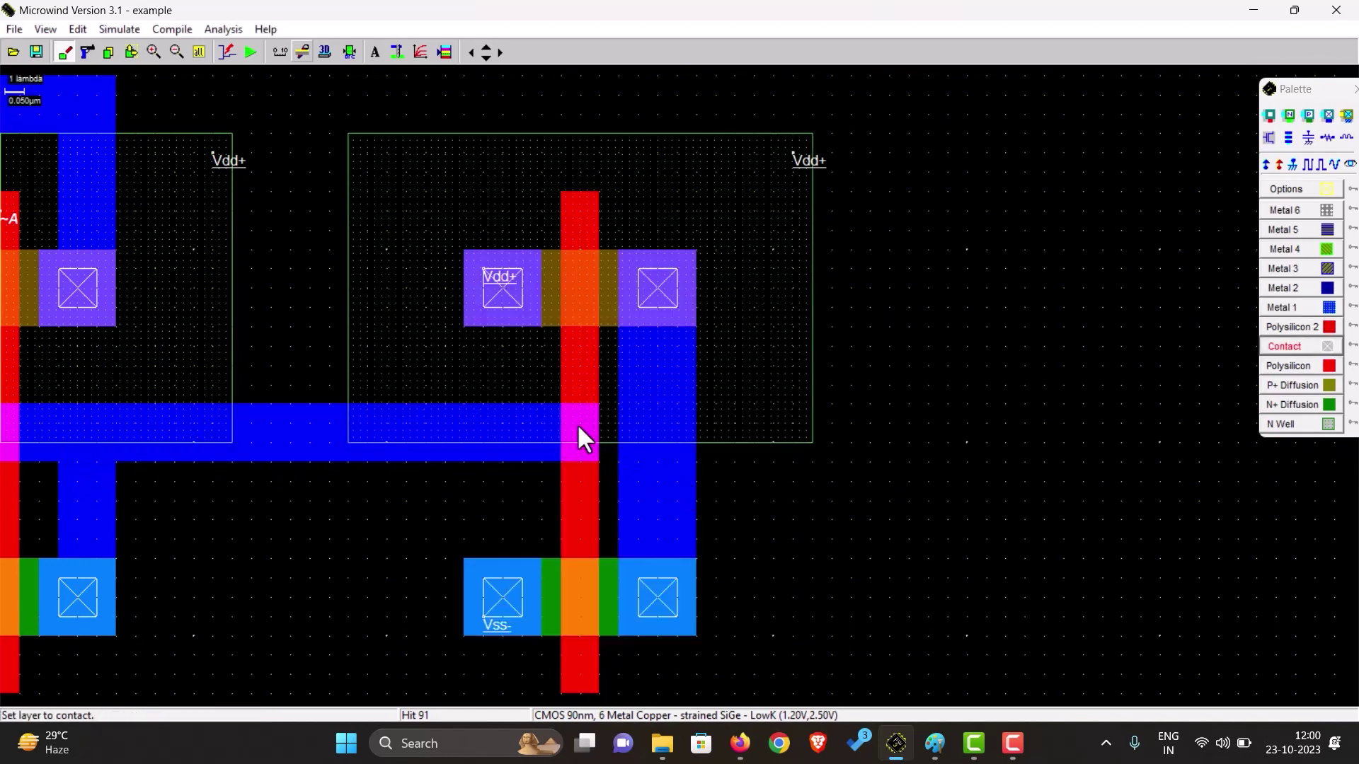
left_click_drag(562, 421, 599, 460)
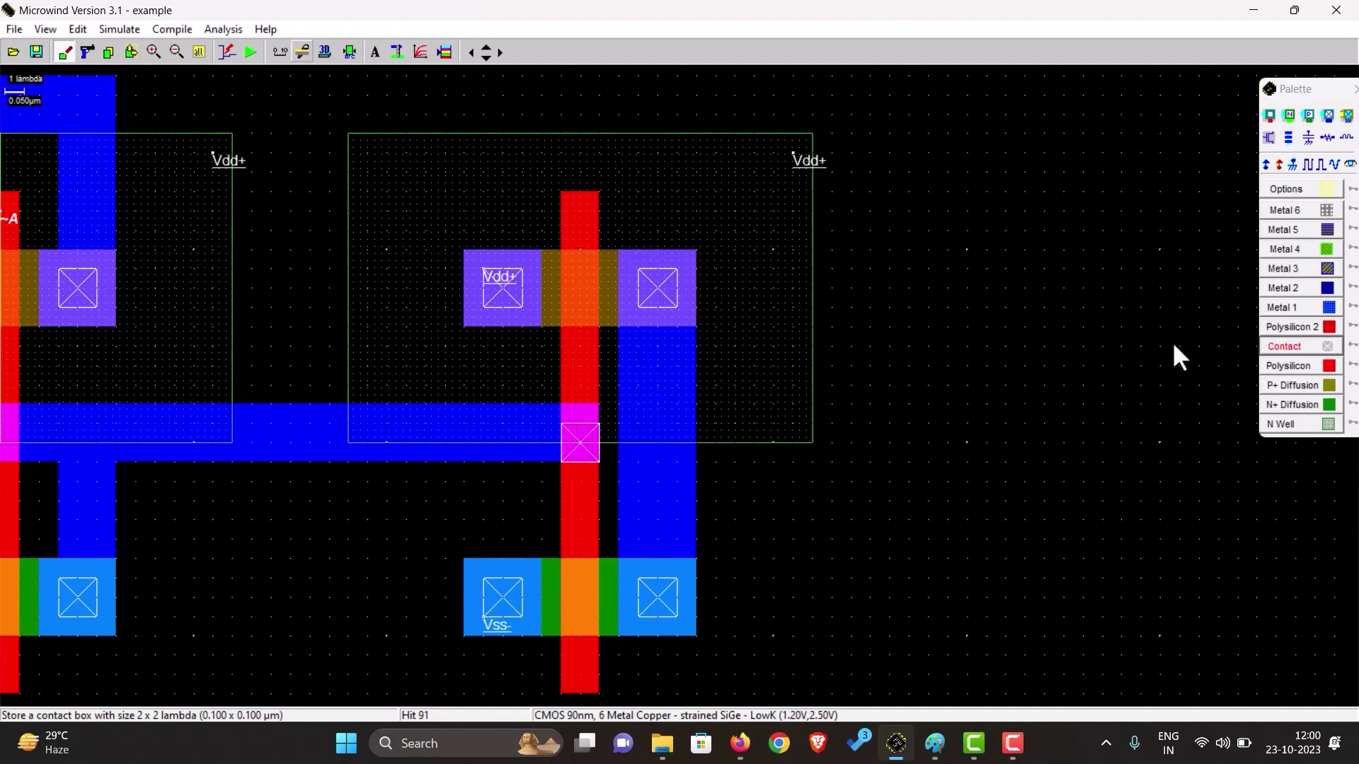
Place a simulation-visible label "XOR output" on the Metal 1 box joining the inverter's P+ and N+ Diffusion strips.
left_click(1350, 164)
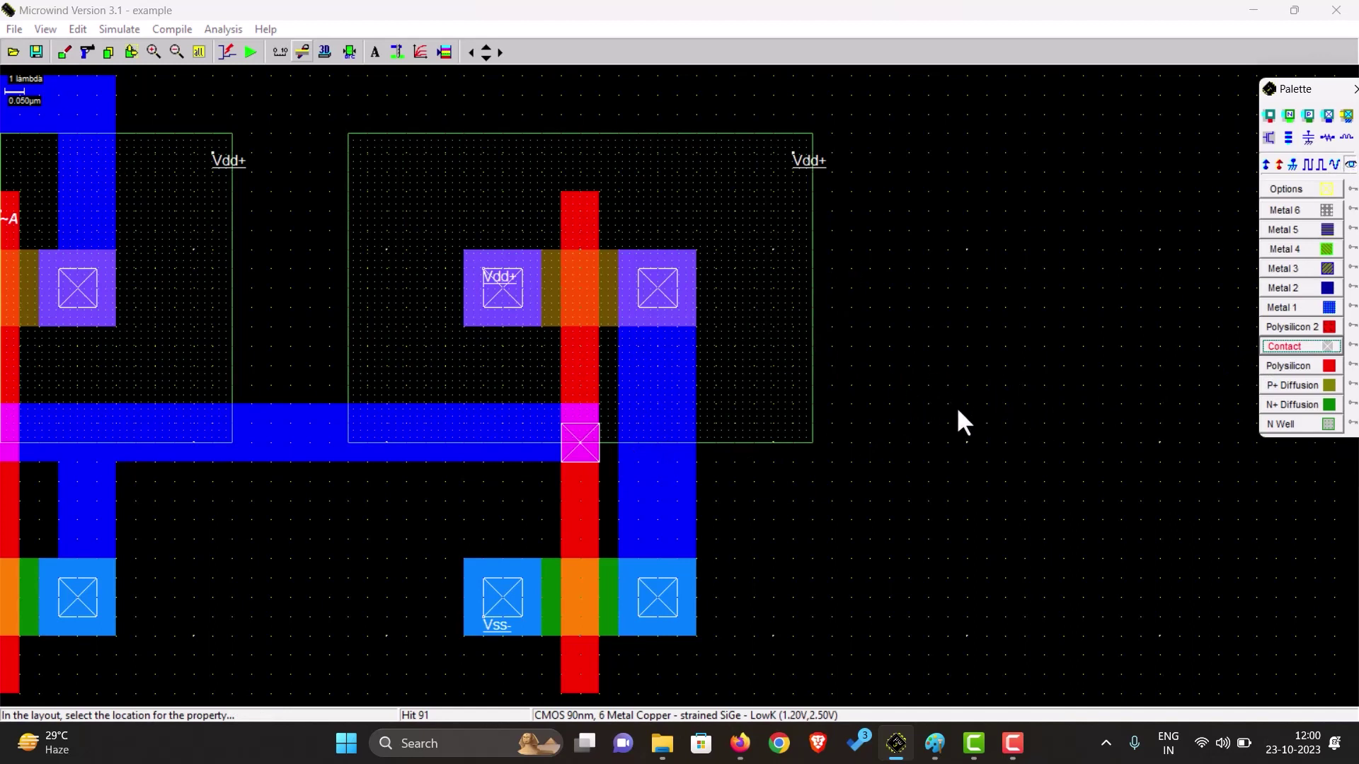
left_click(677, 462)
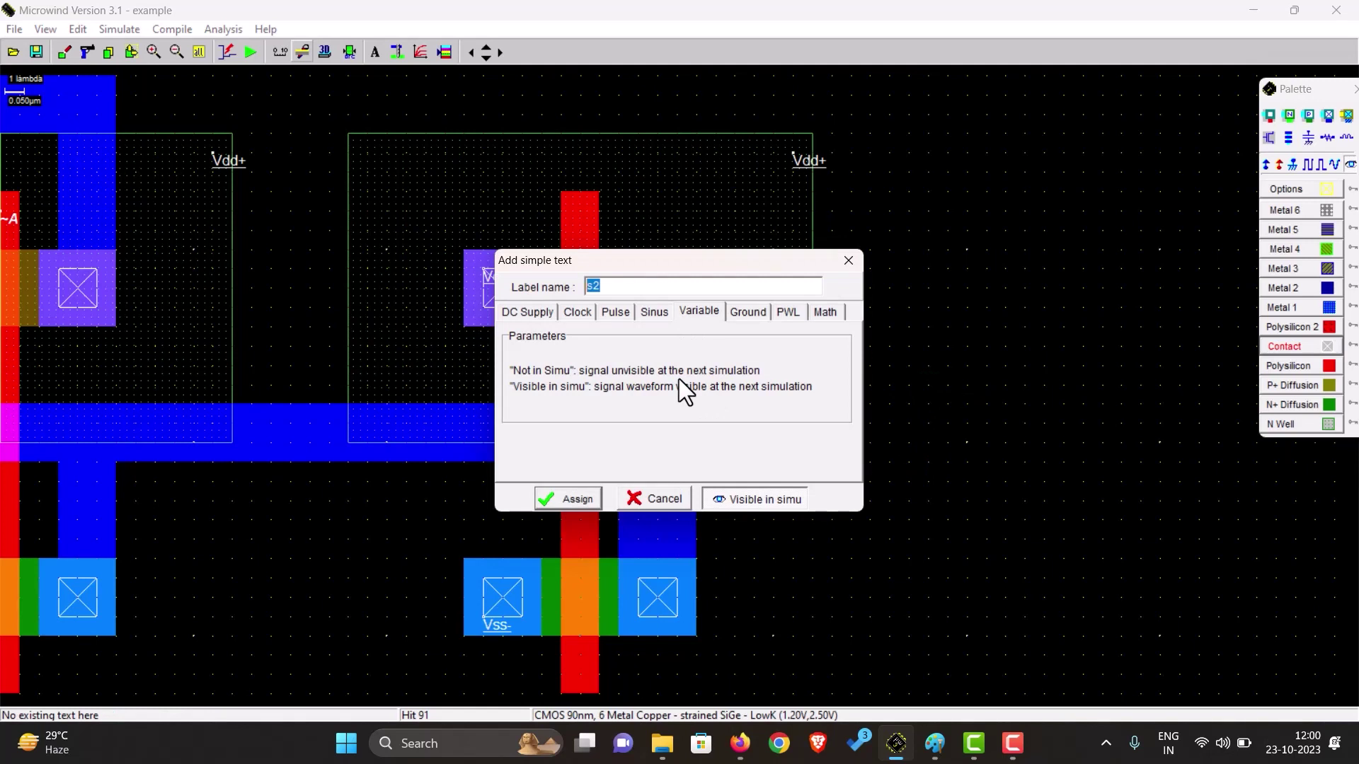
type("XOR output")
left_click(568, 499)
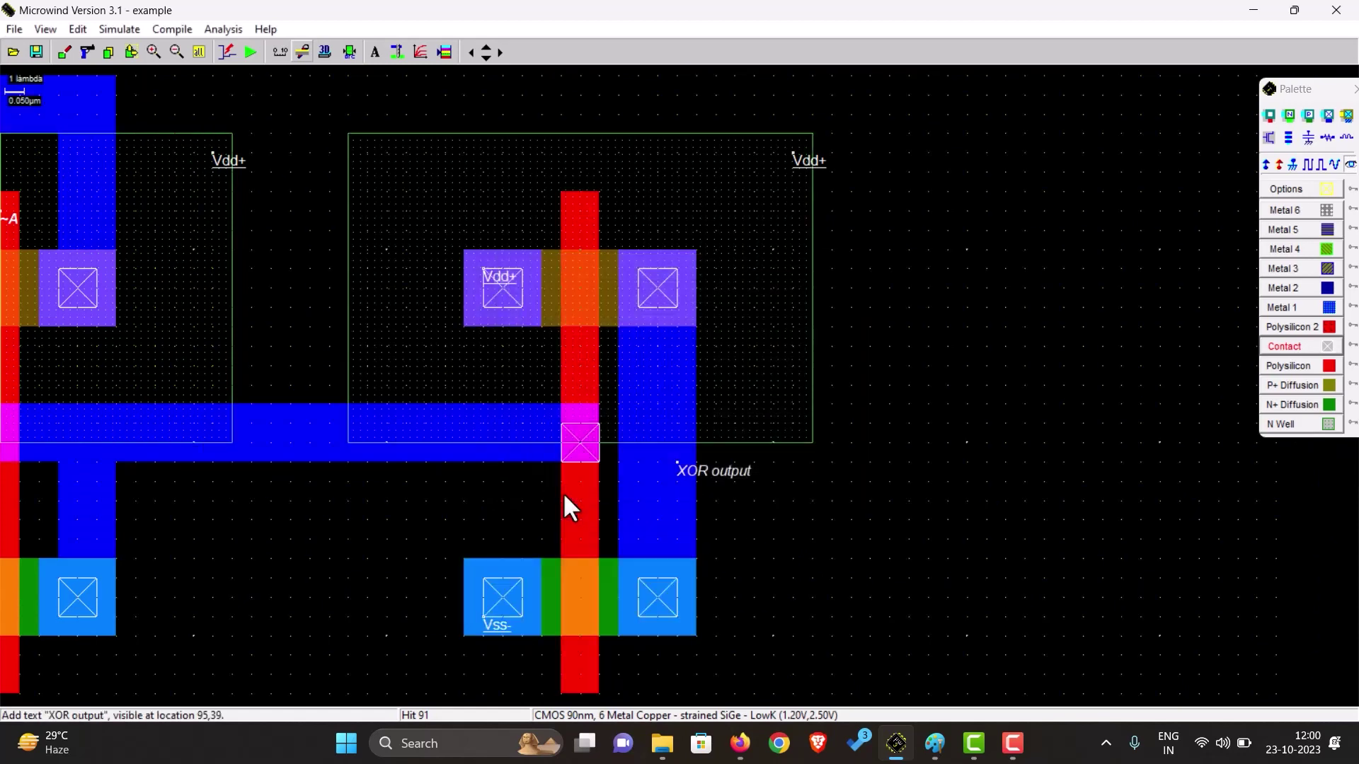
Run the analog simulation of the layout, examine the input and output waveforms on a 2n time scale, and close the simulation window.
left_click(470, 52)
left_click(471, 52)
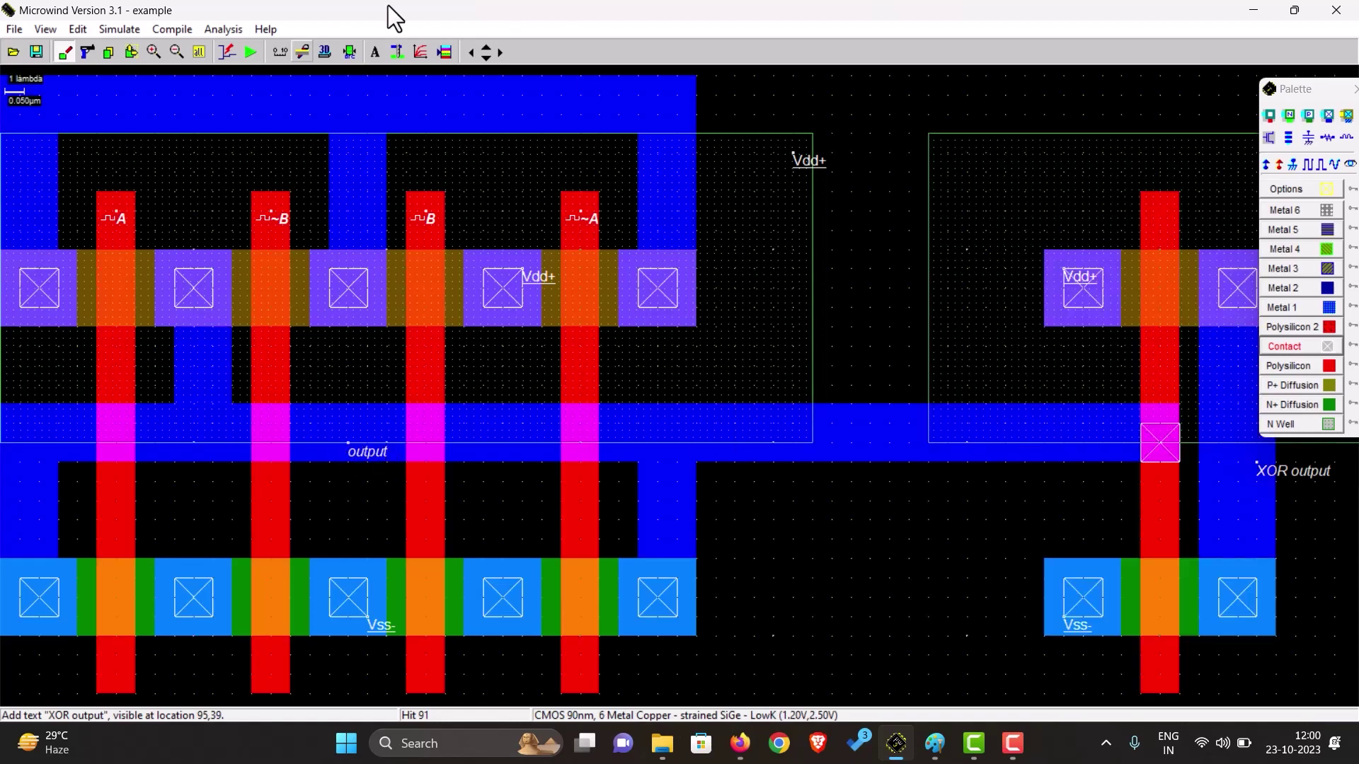
left_click(498, 51)
left_click(497, 52)
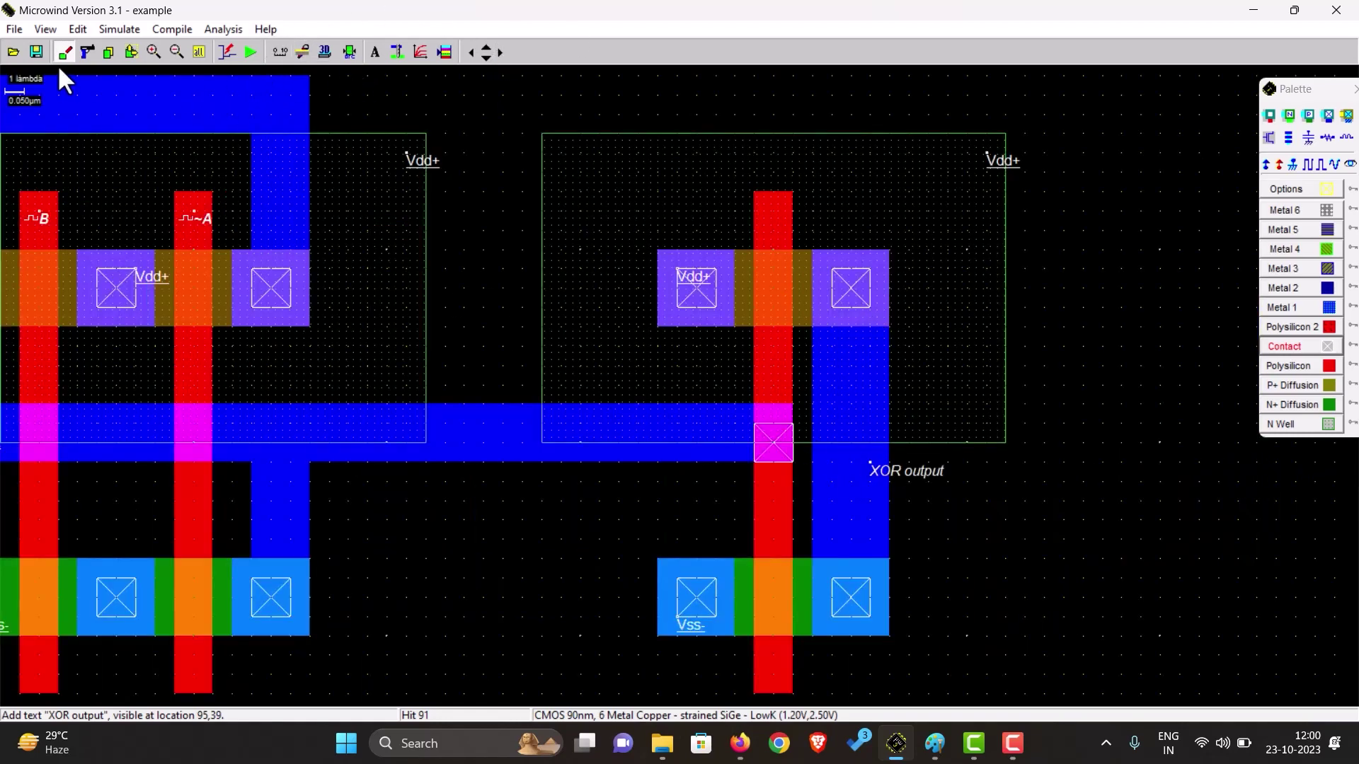
left_click(176, 52)
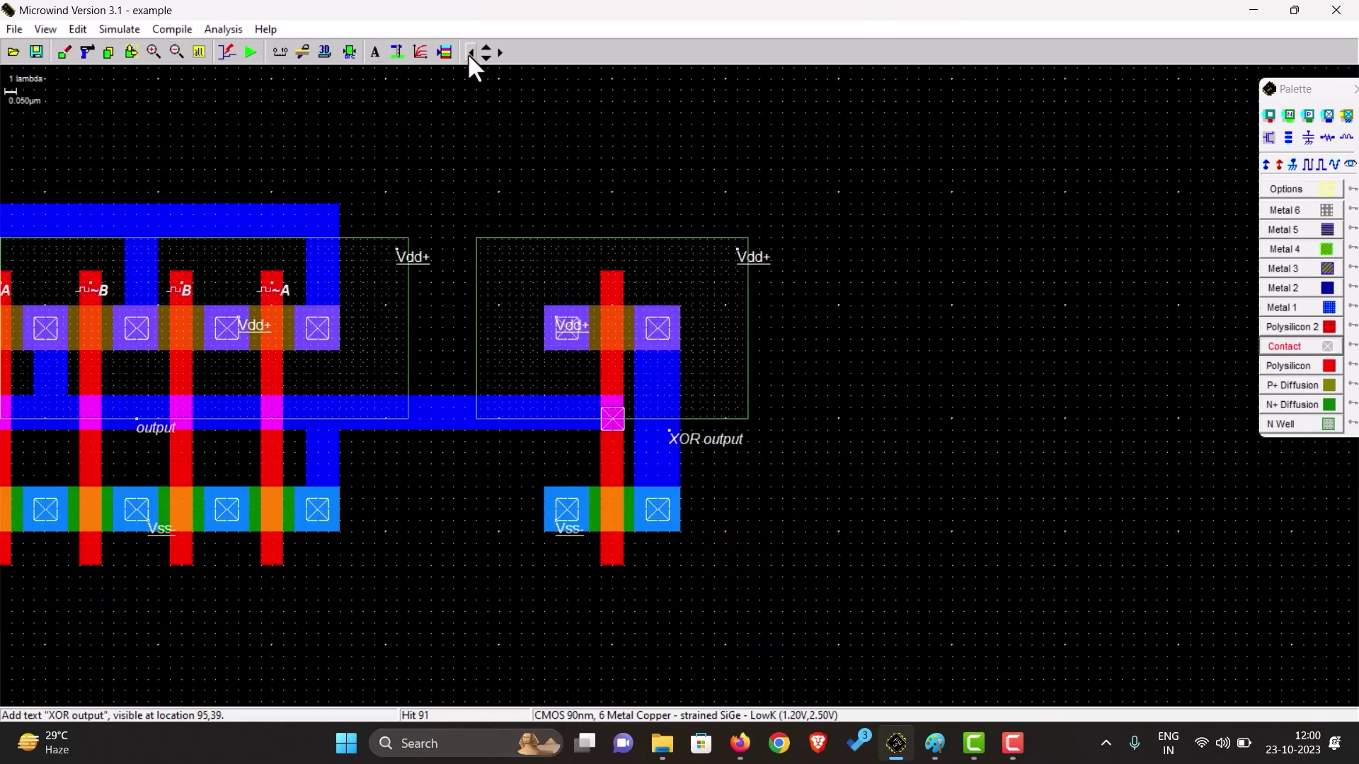
left_click(470, 51)
left_click(471, 52)
left_click(470, 52)
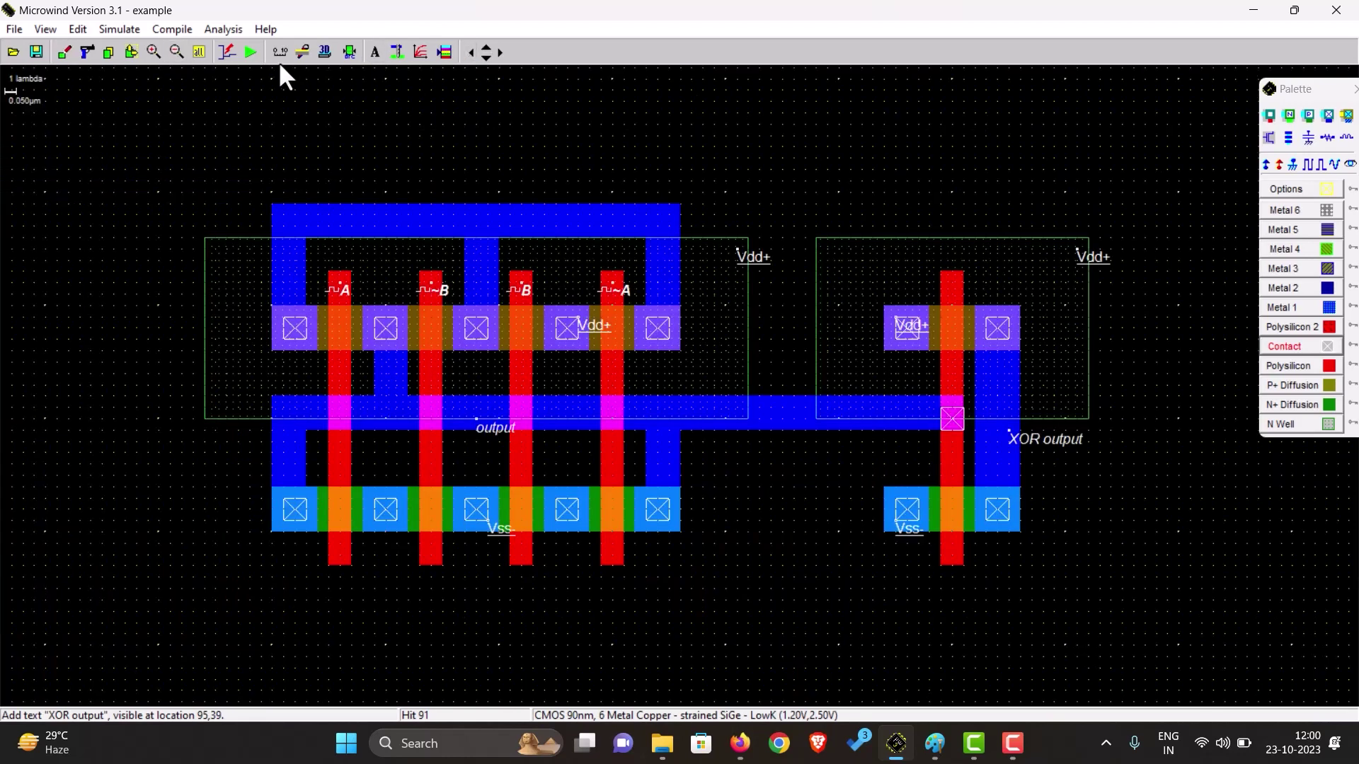
left_click(251, 52)
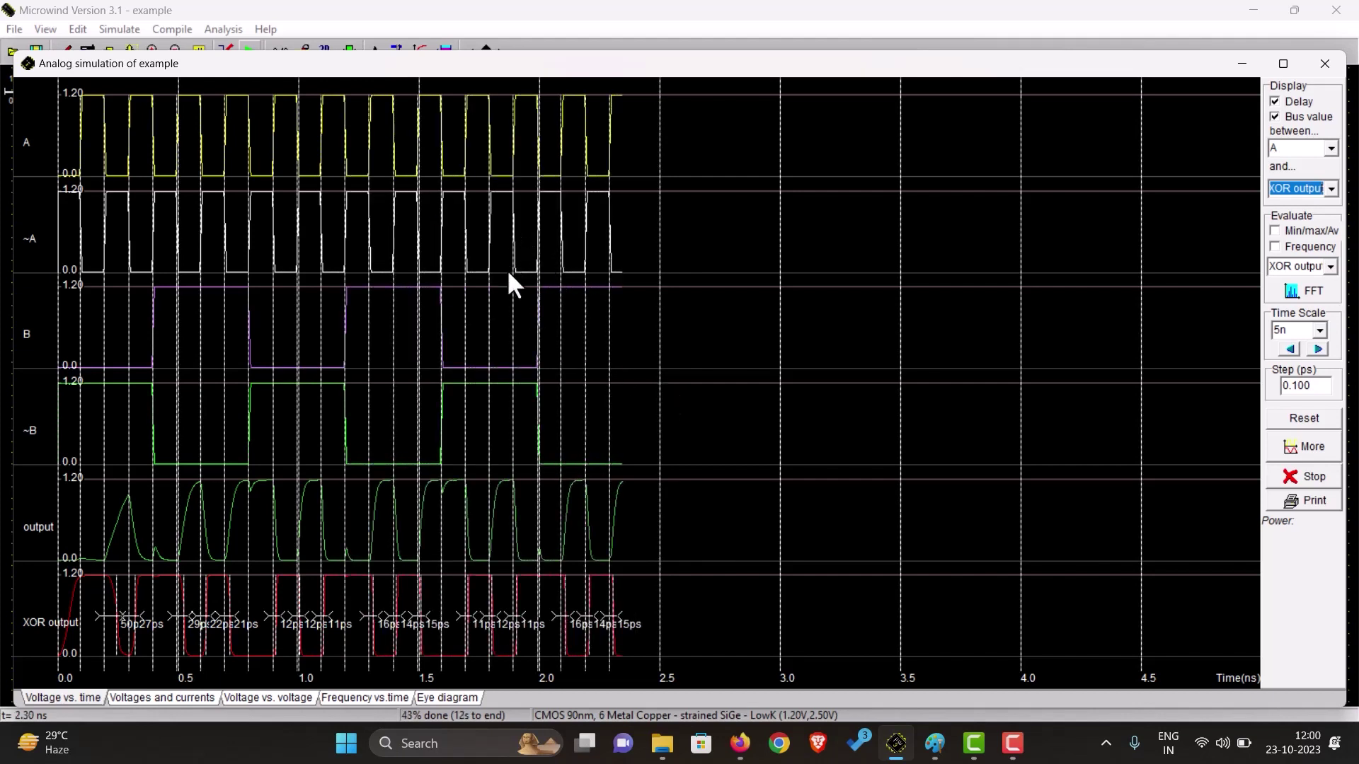
left_click(1319, 330)
left_click(1295, 346)
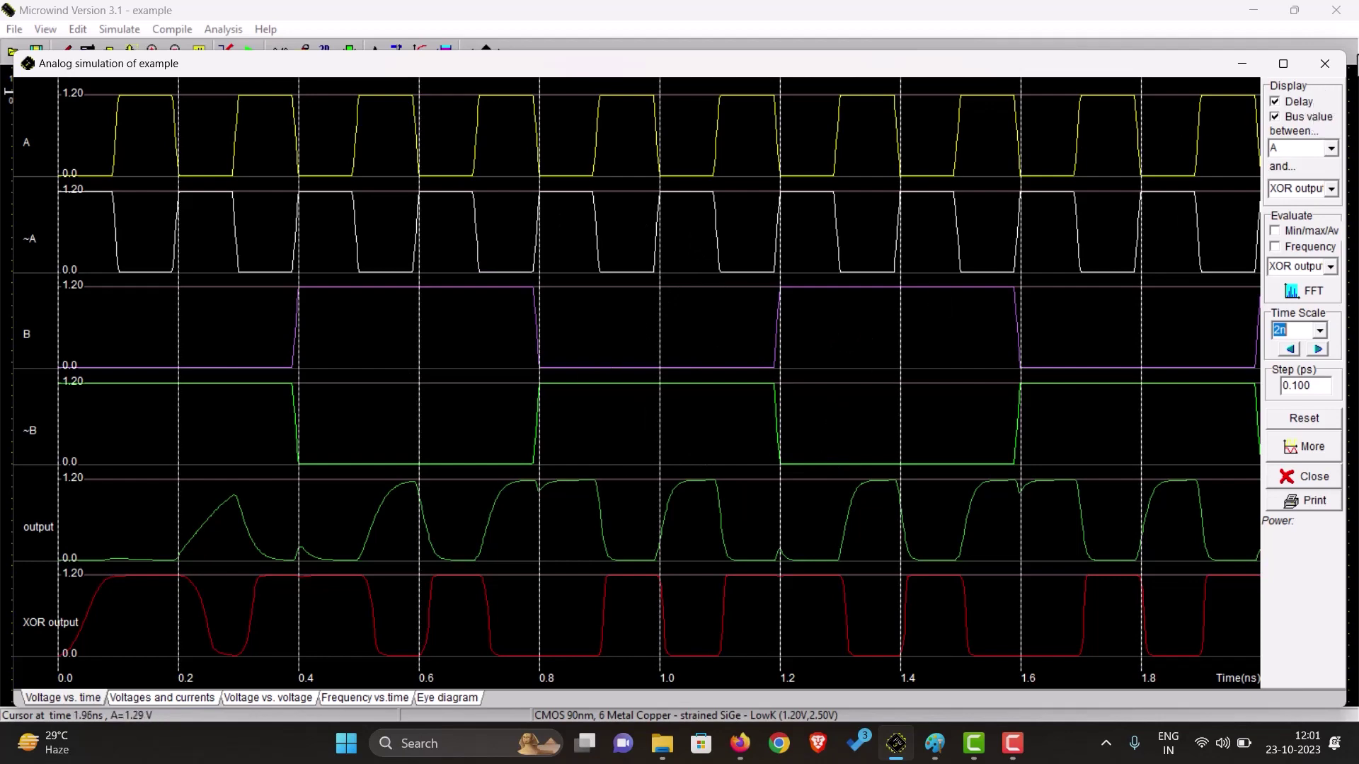
left_click(1325, 64)
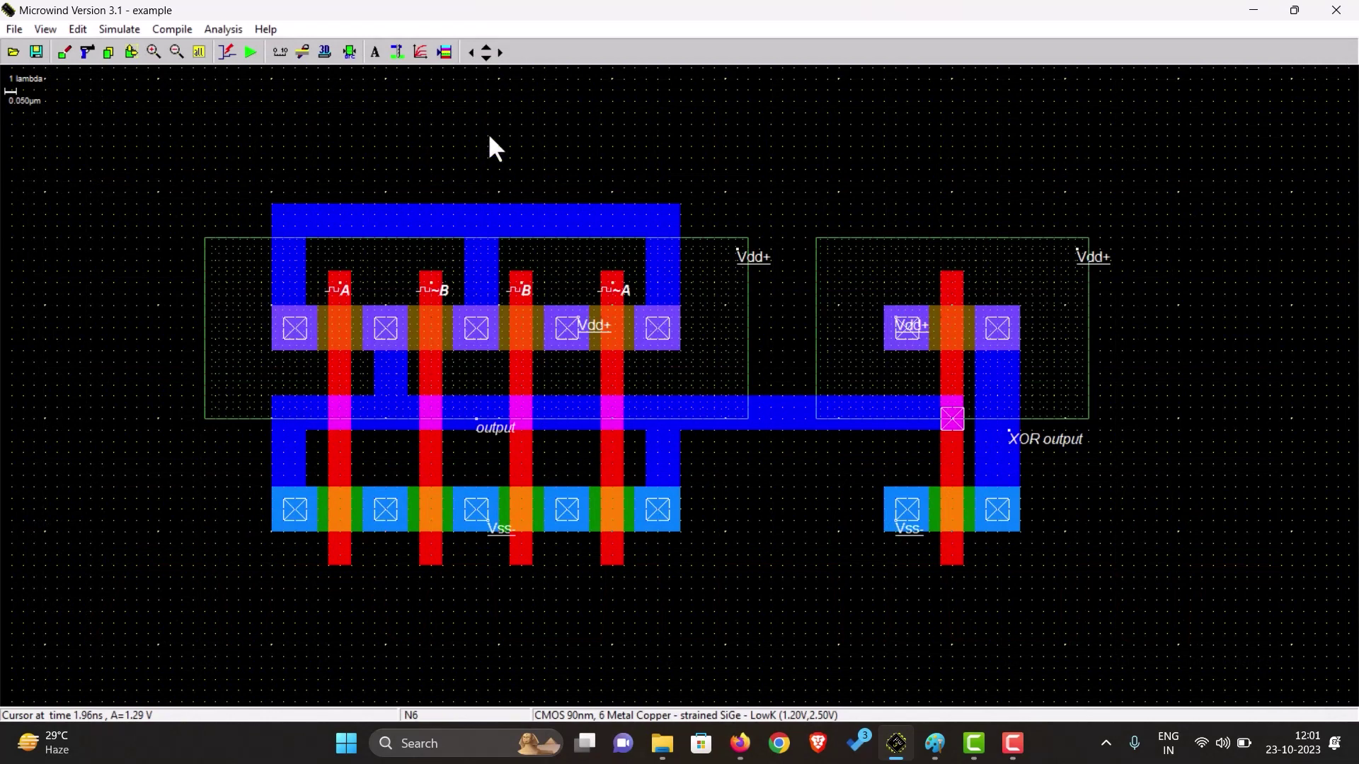
Switch to Paint and write a 4 for each segment along the red P diffusion line of the NAND stick diagram.
left_click(177, 52)
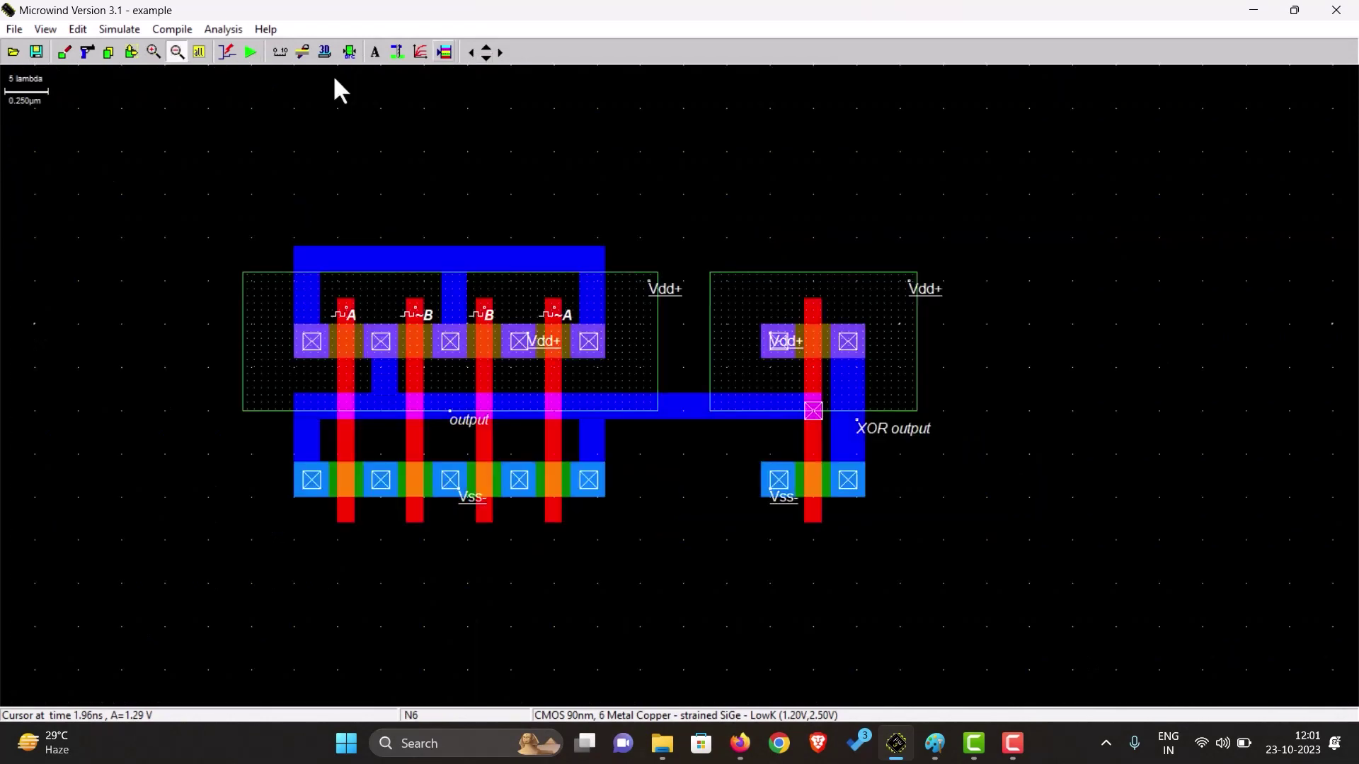
left_click(486, 58)
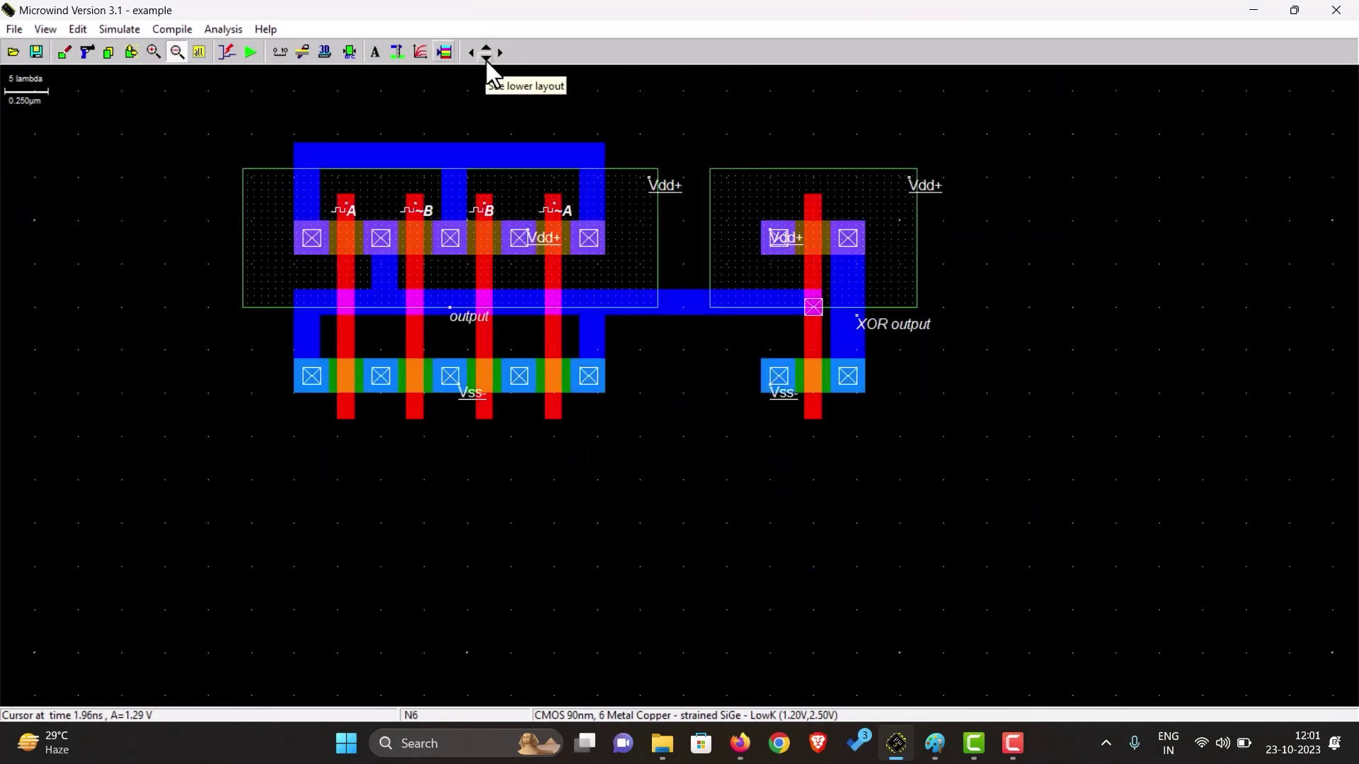
left_click(147, 52)
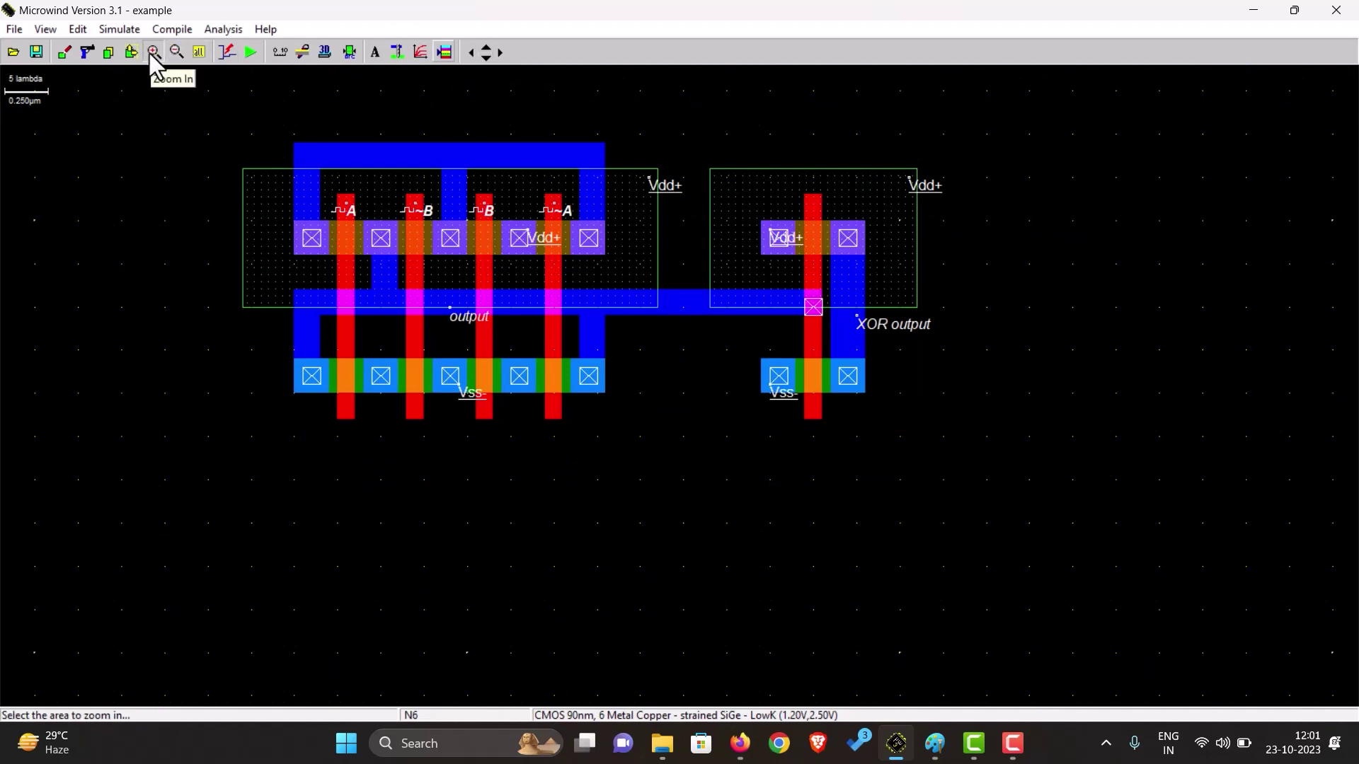
left_click(518, 410)
left_click(470, 52)
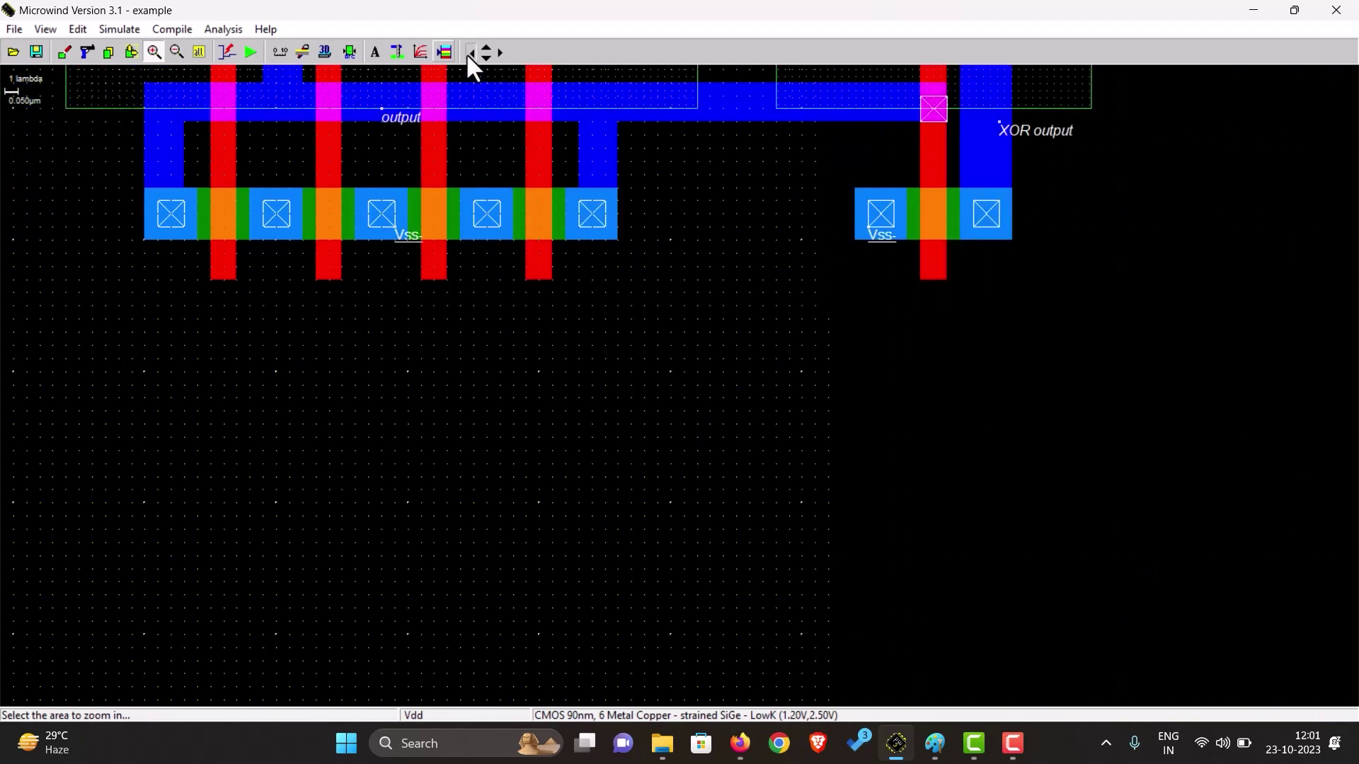
left_click(471, 52)
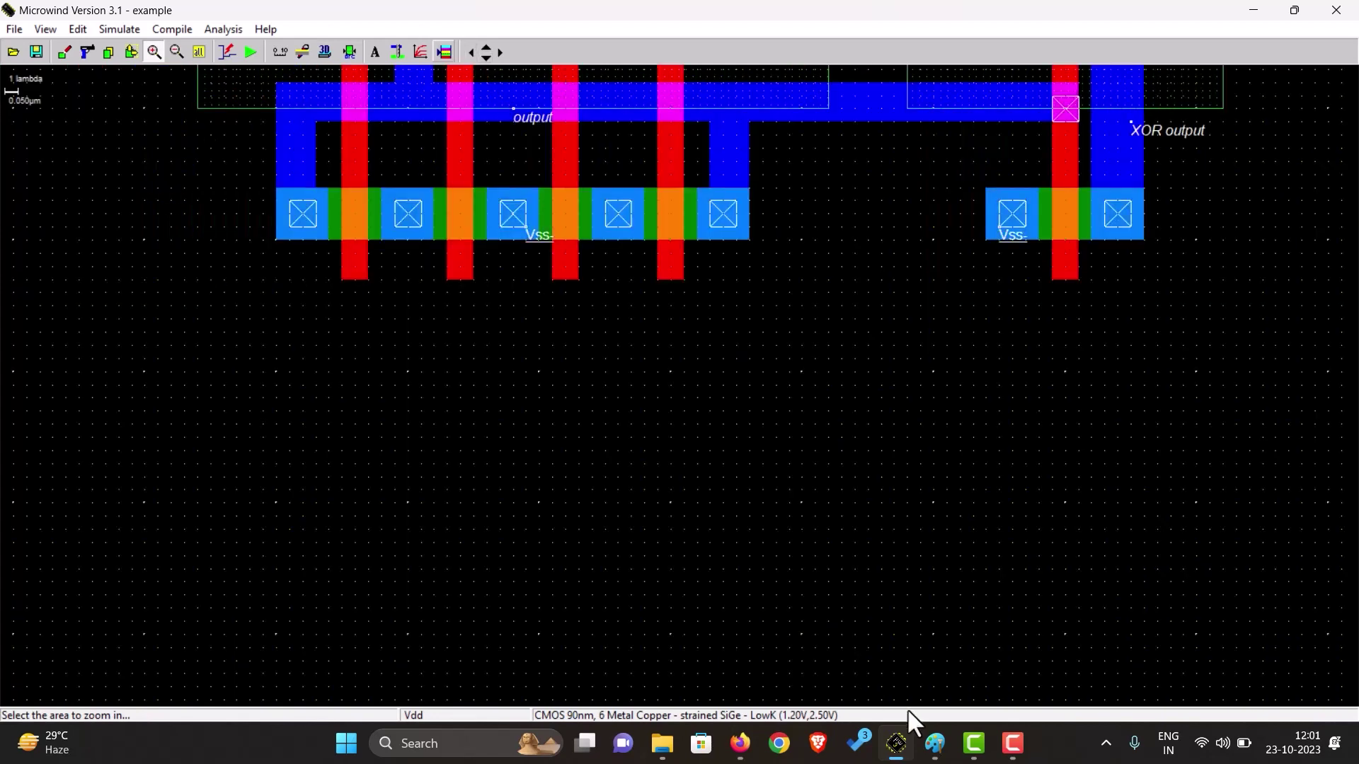
left_click(937, 745)
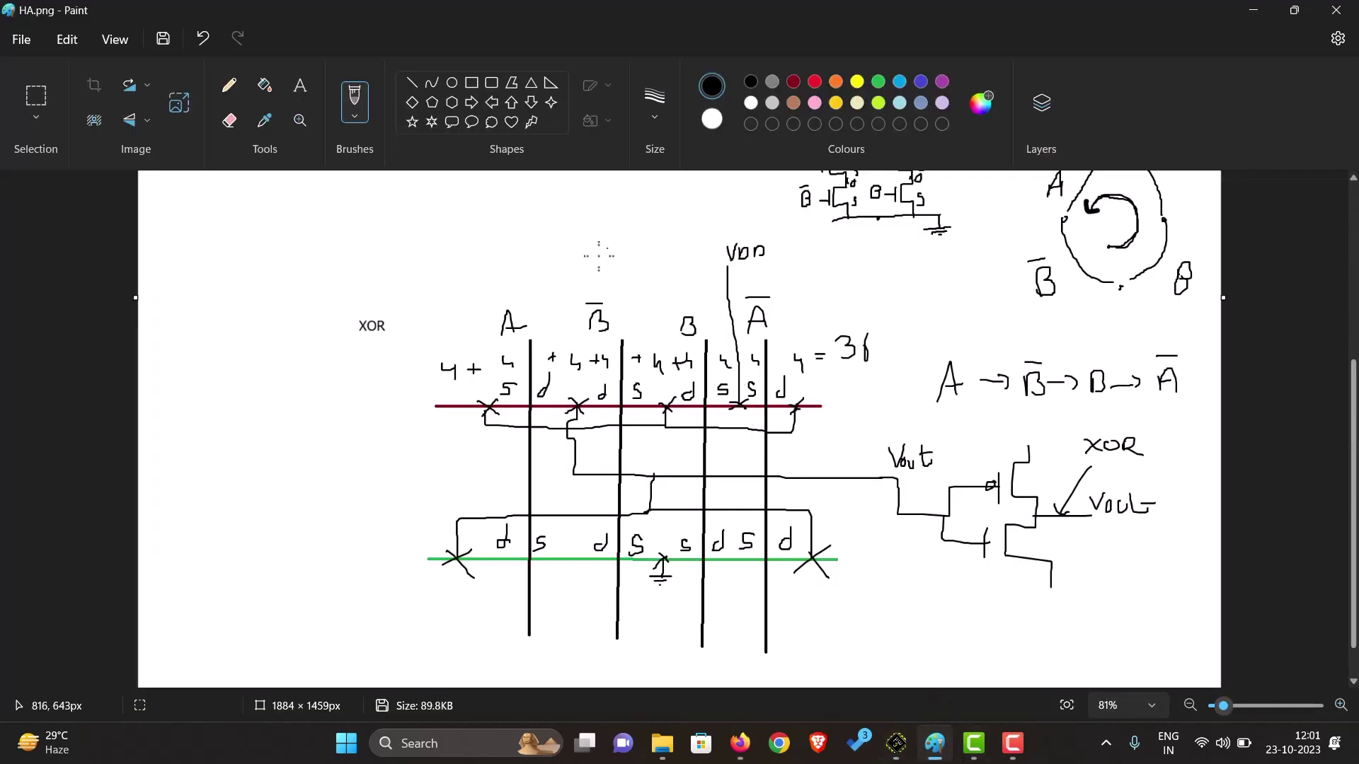
scroll(601, 297, "up", 5)
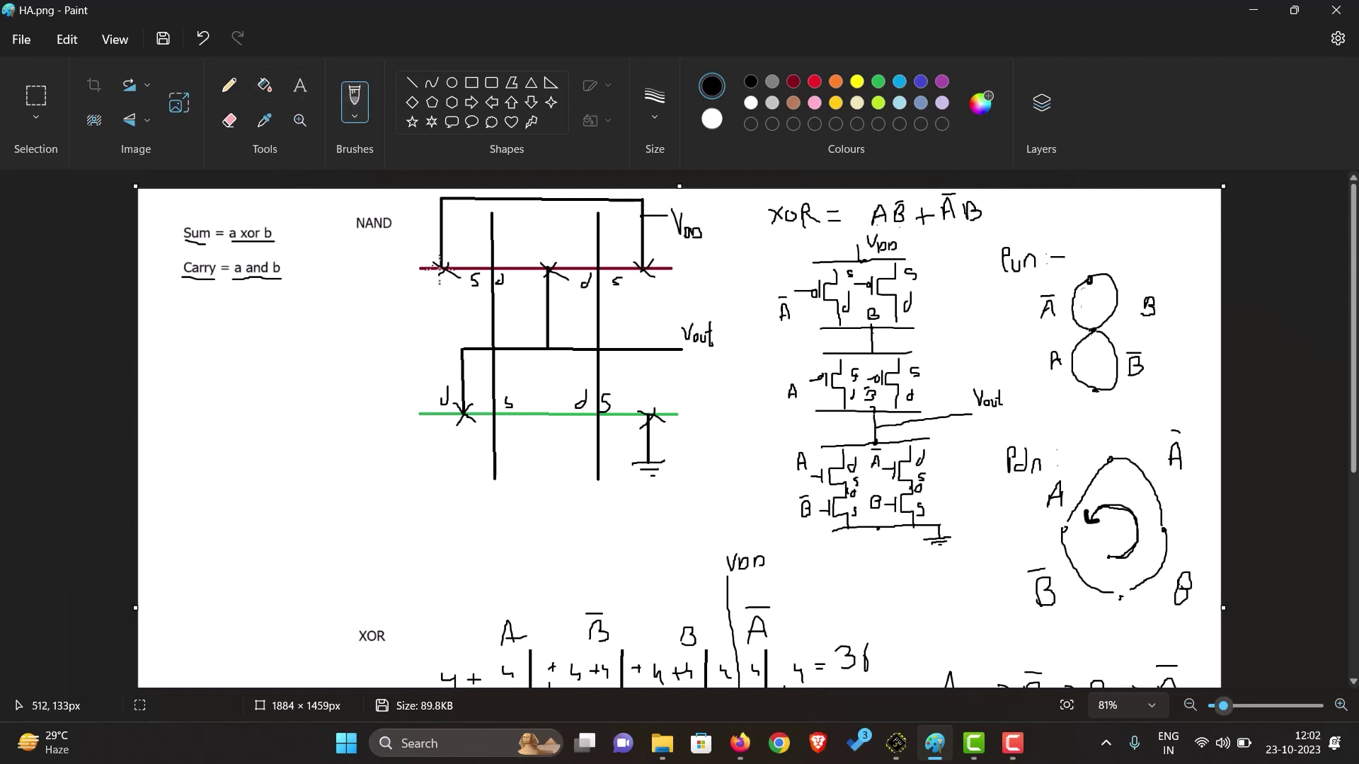
mouse_move(425, 295)
left_mouse_down()
mouse_move(480, 325)
mouse_move(532, 306)
mouse_move(664, 326)
left_mouse_up()
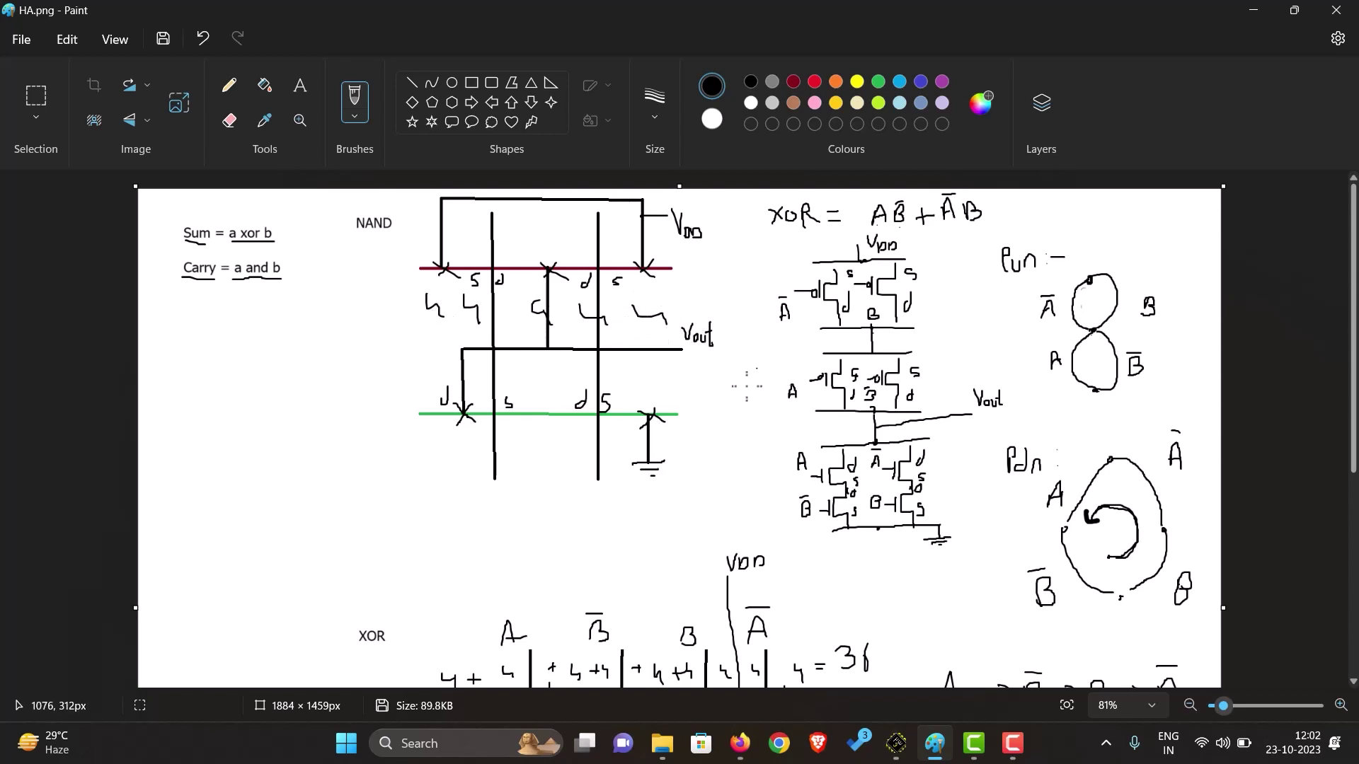
Switch to Microwind and draw a 36 x 16 lambda N Well box in the empty area below the XOR layout.
left_click(896, 743)
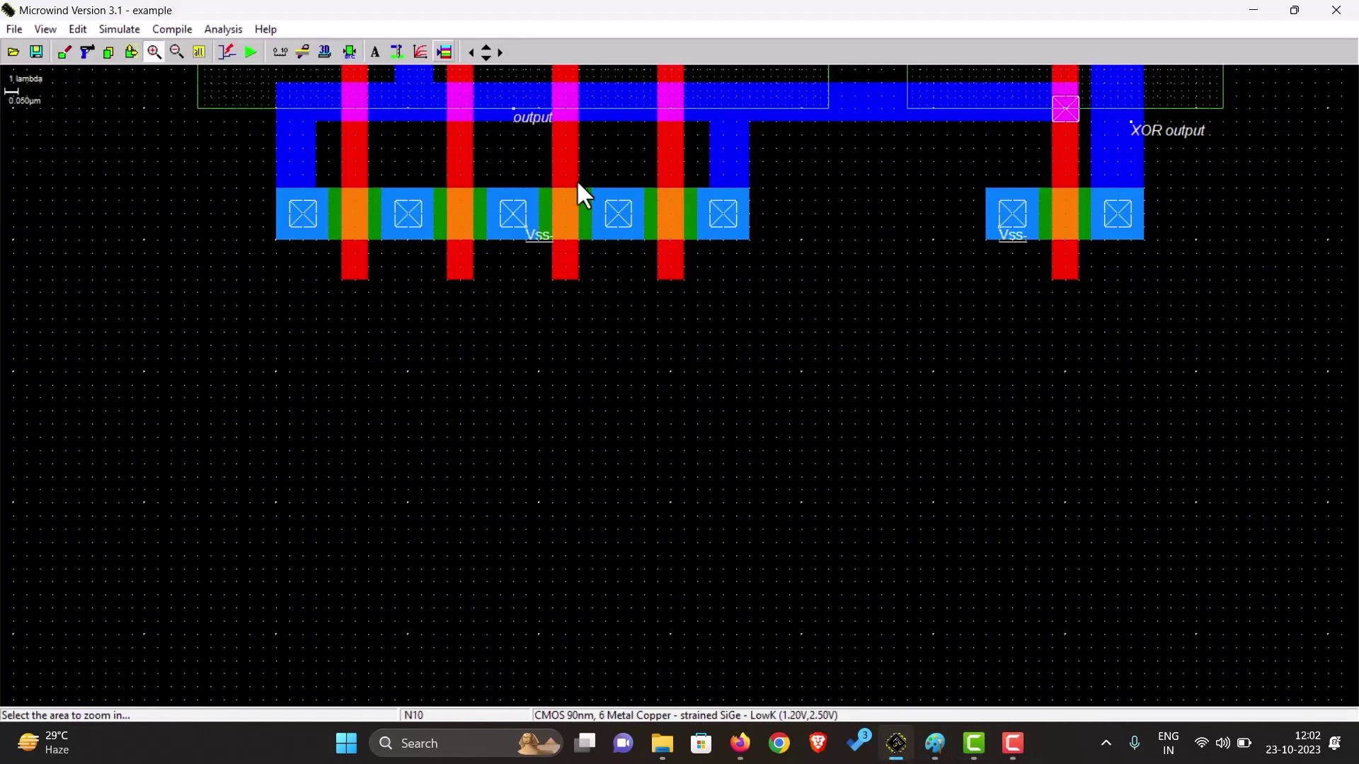
left_click(443, 54)
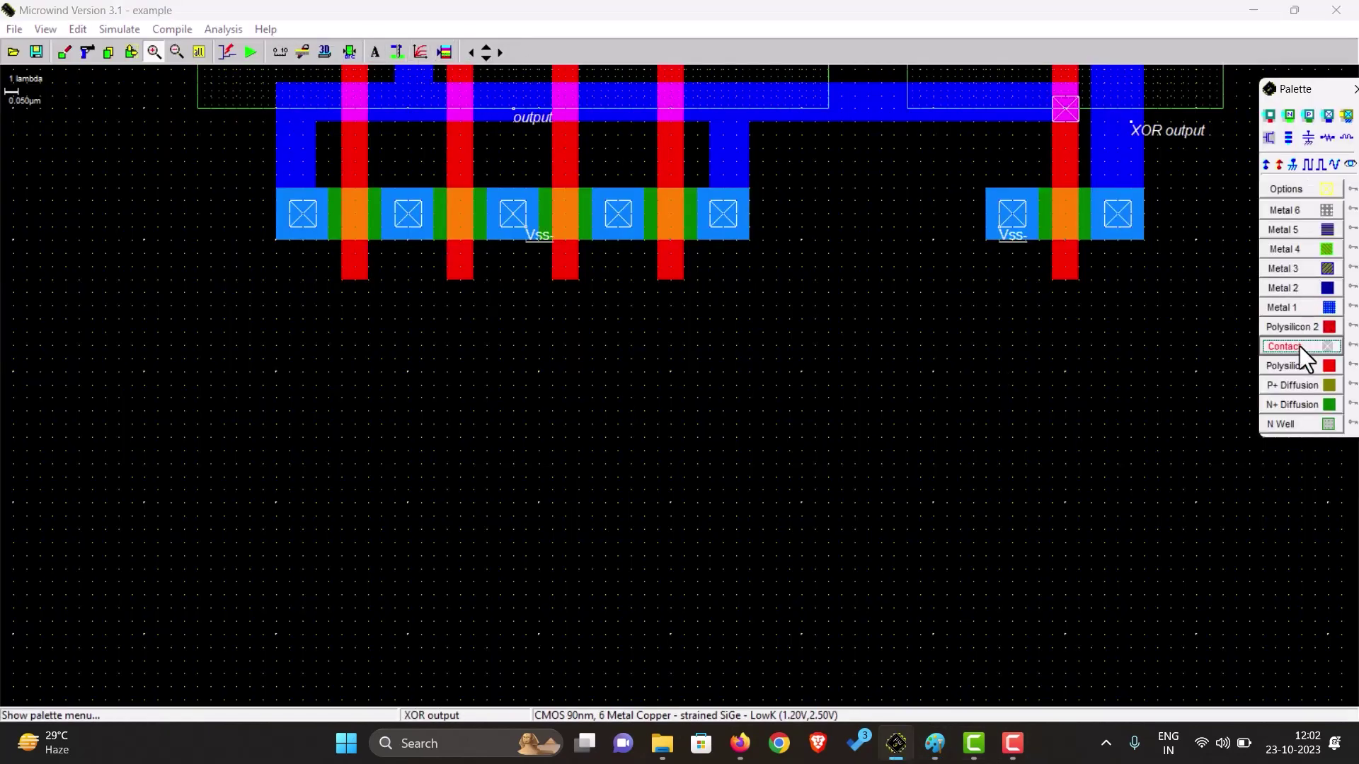
left_click(1292, 424)
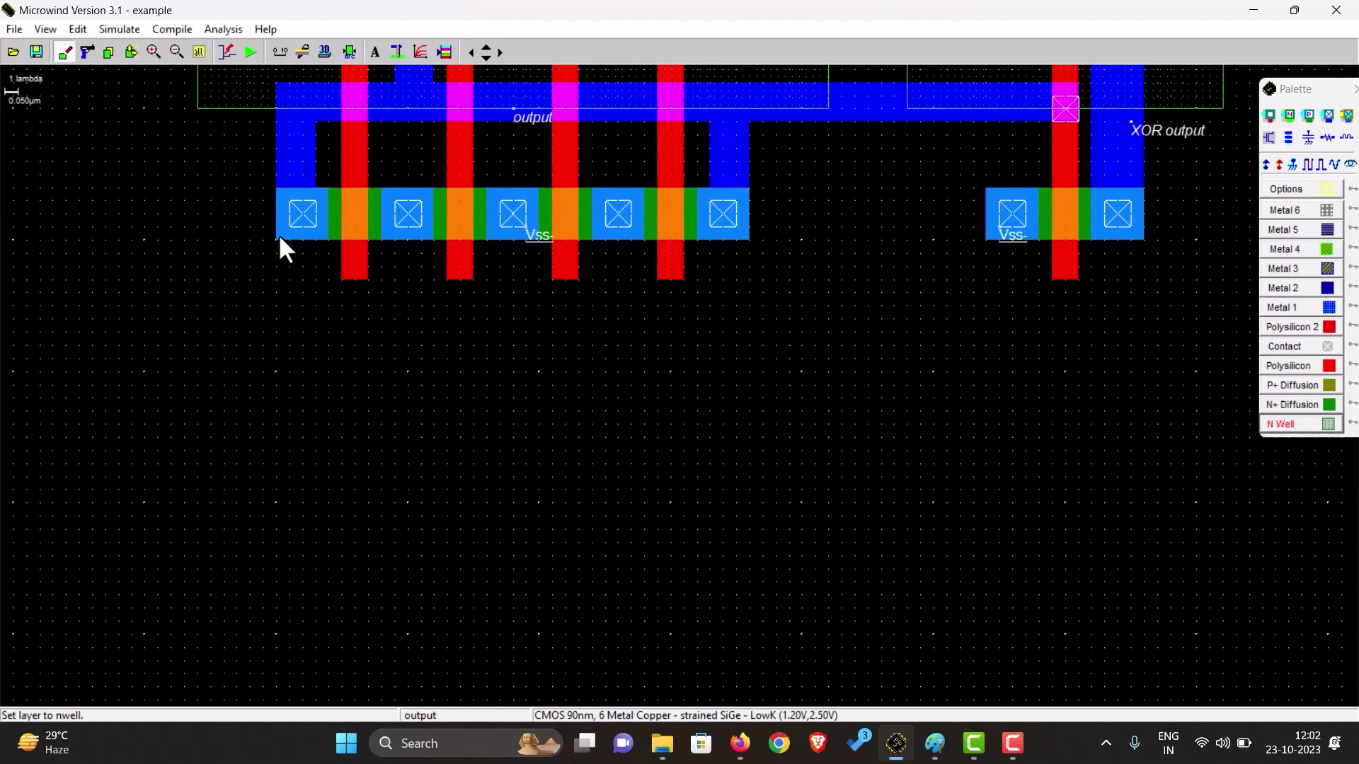
left_click(486, 58)
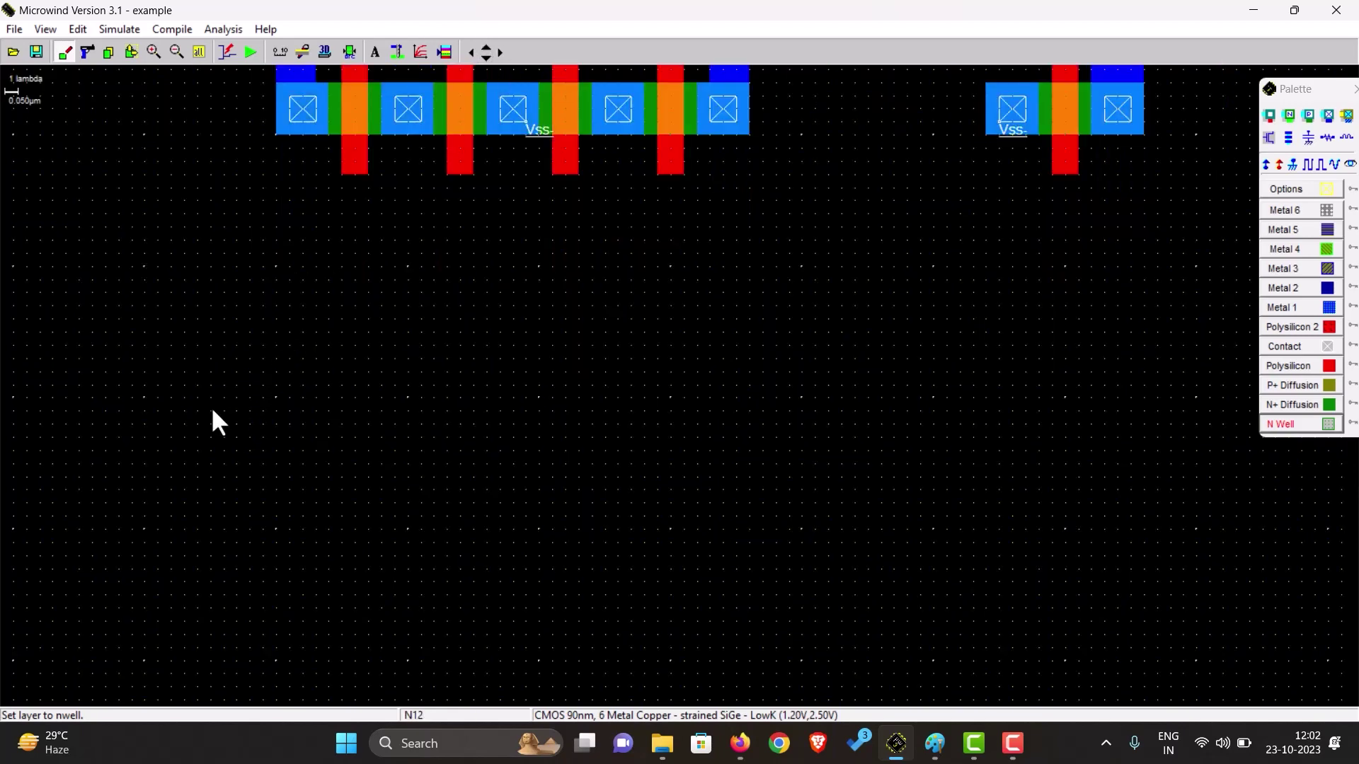
left_click_drag(184, 411, 289, 485)
left_click_drag(466, 555, 656, 618)
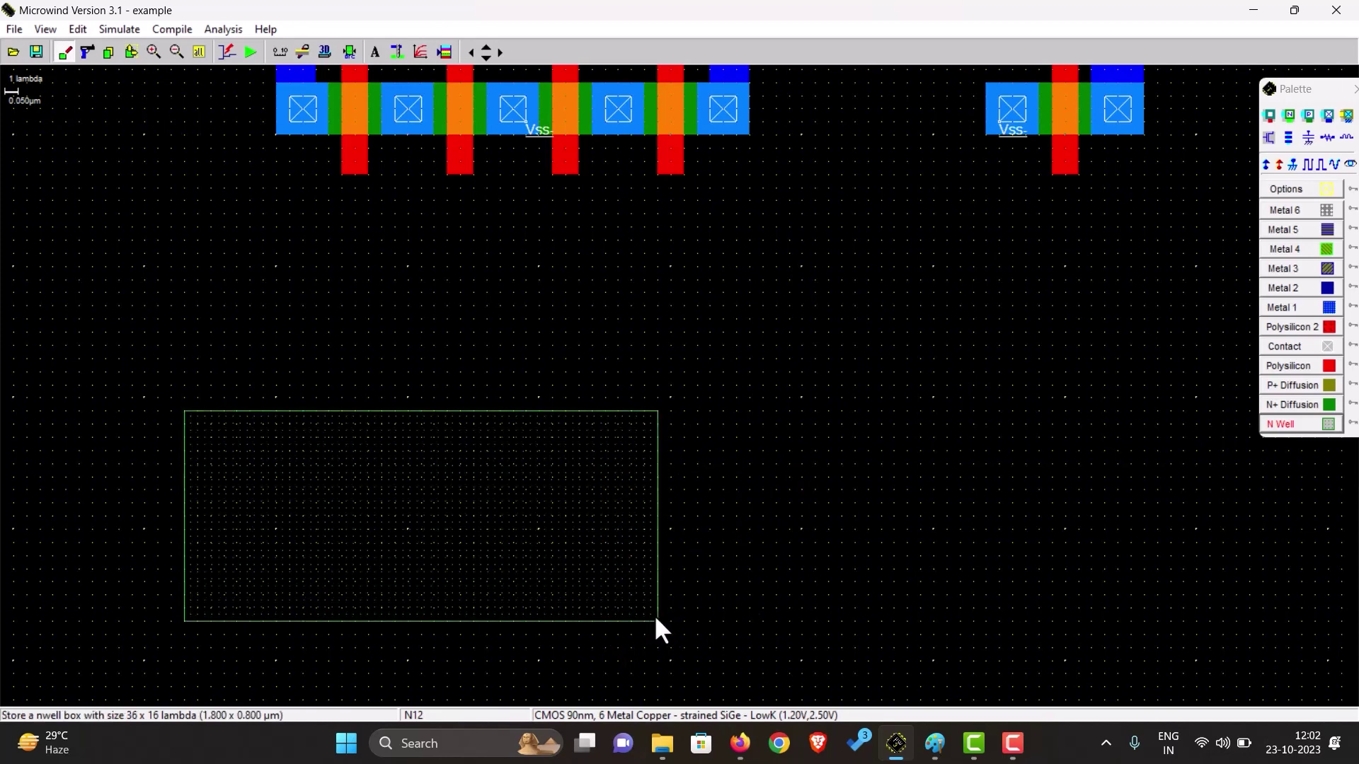
Draw a 20 x 4 lambda P+ Diffusion strip inside the new N Well and stretch the well's right edge inward to make it 32 x 16 lambda.
left_click(1295, 388)
left_click(484, 57)
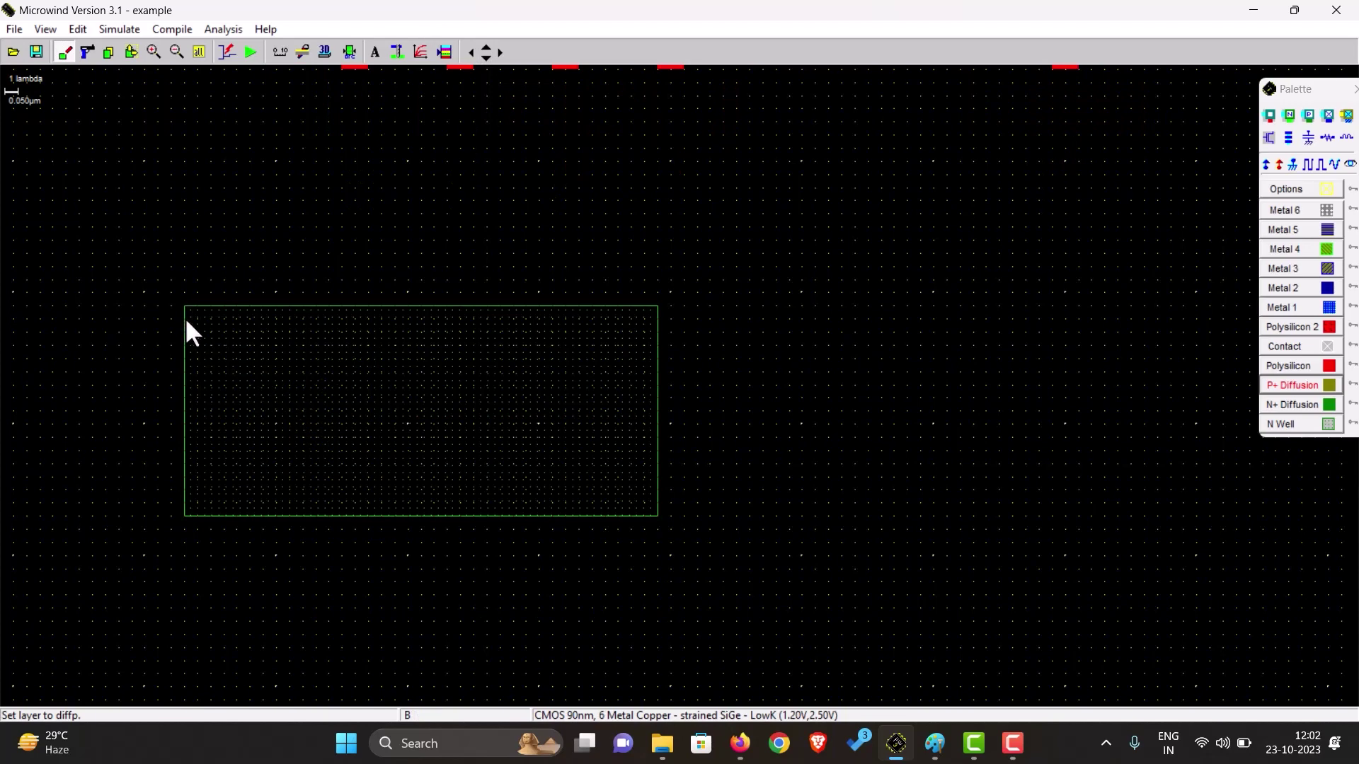
left_click(154, 53)
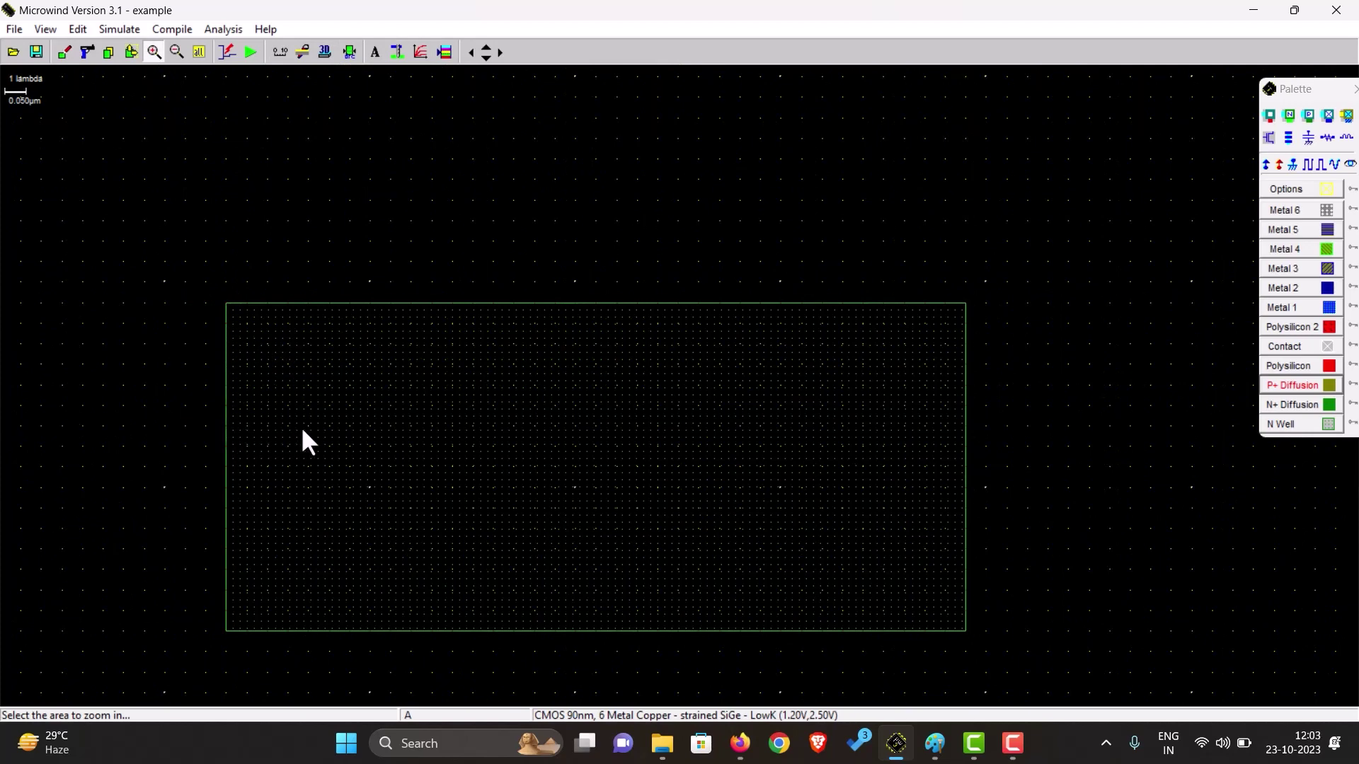
left_click_drag(349, 425, 637, 522)
left_click_drag(820, 527, 827, 526)
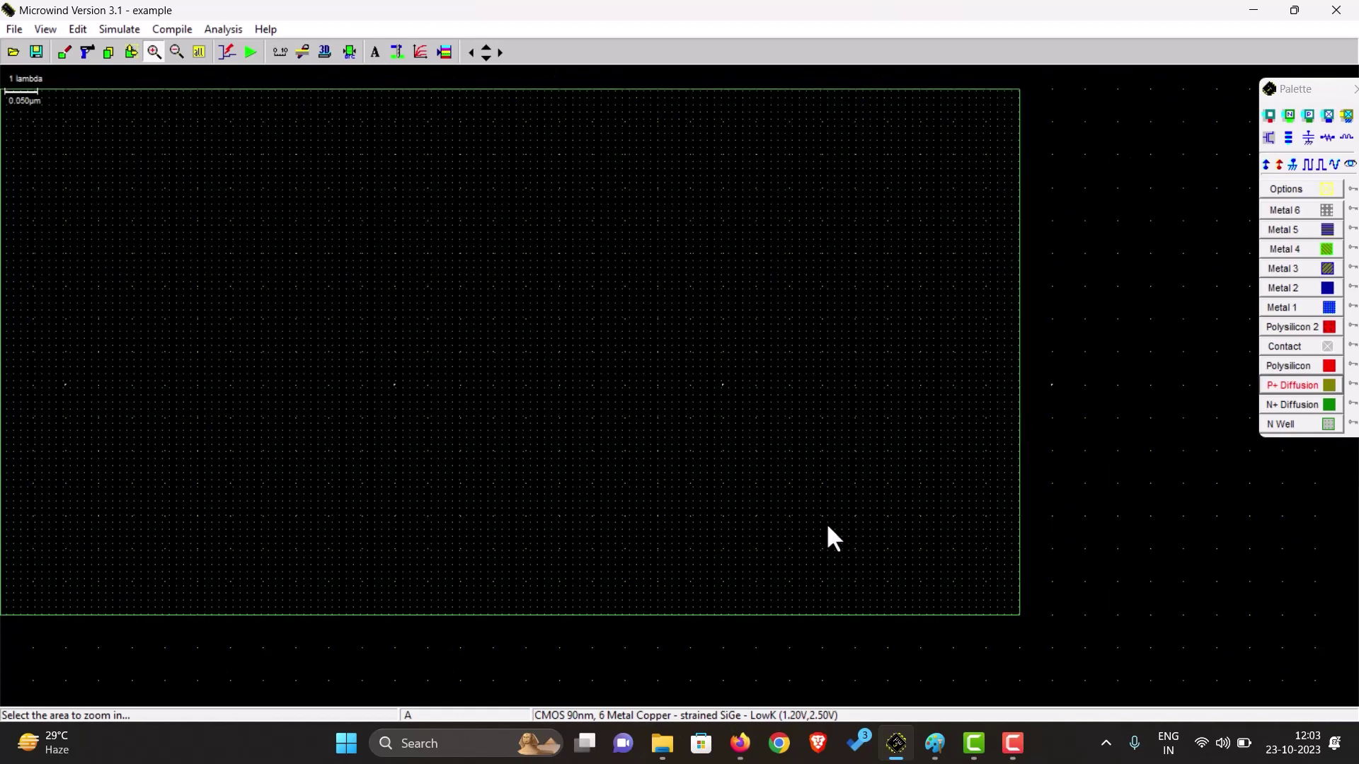
left_click(177, 52)
left_click(176, 53)
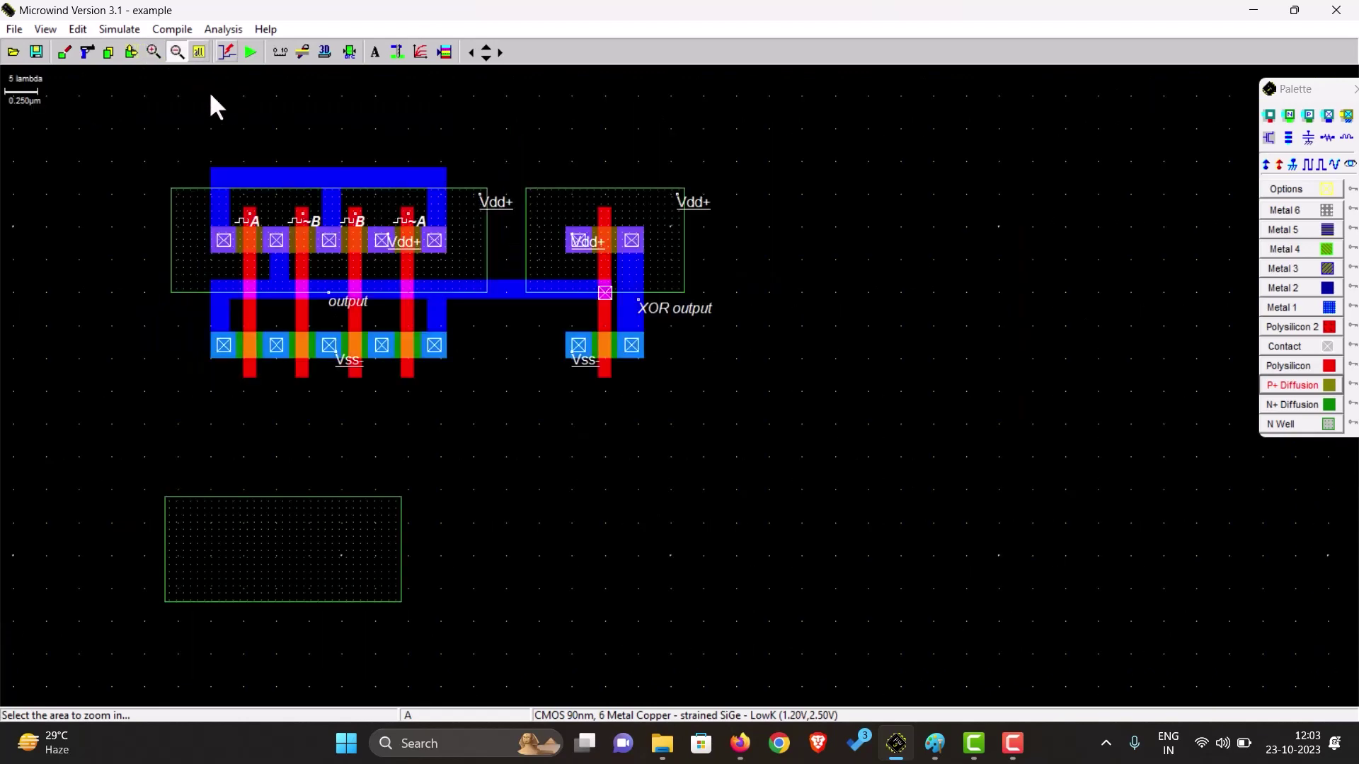
left_click(153, 53)
left_click(234, 566)
left_click(448, 354)
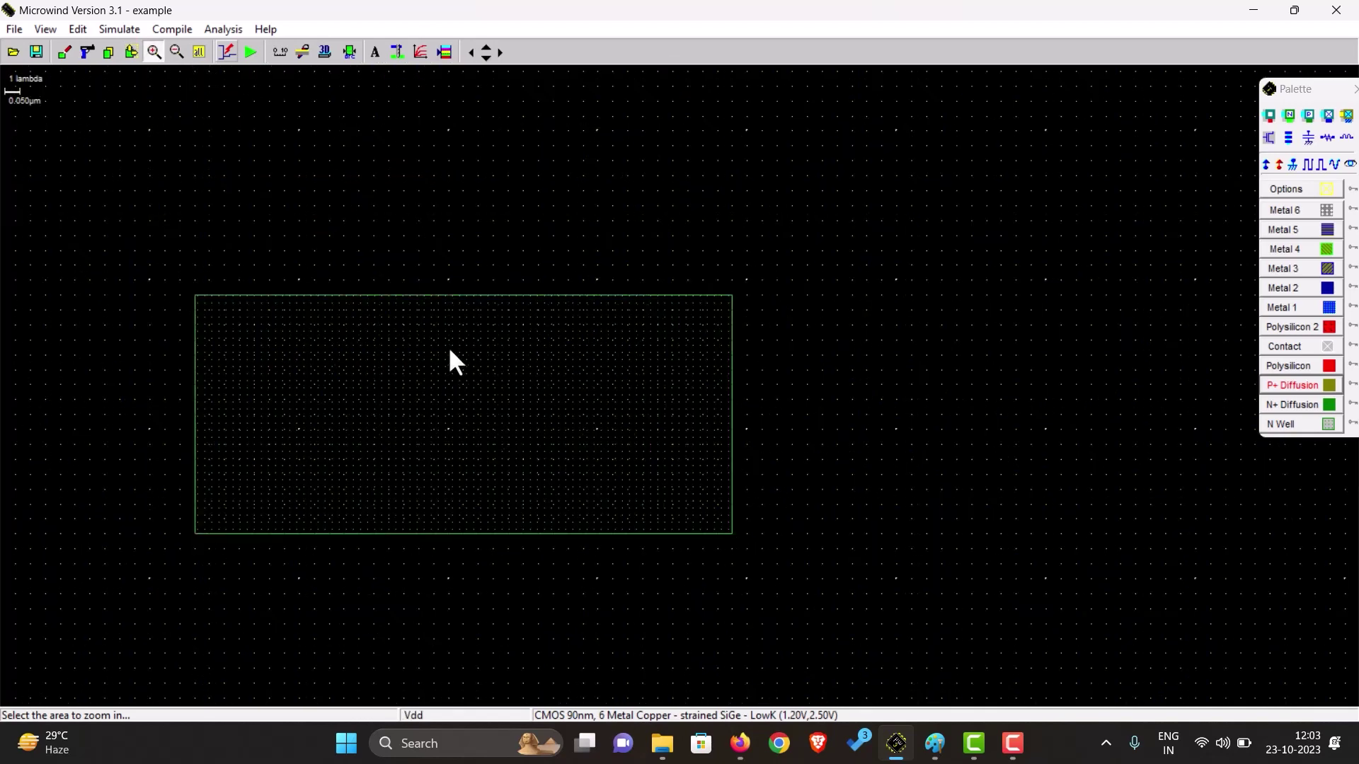
left_click(254, 391)
left_click(499, 52)
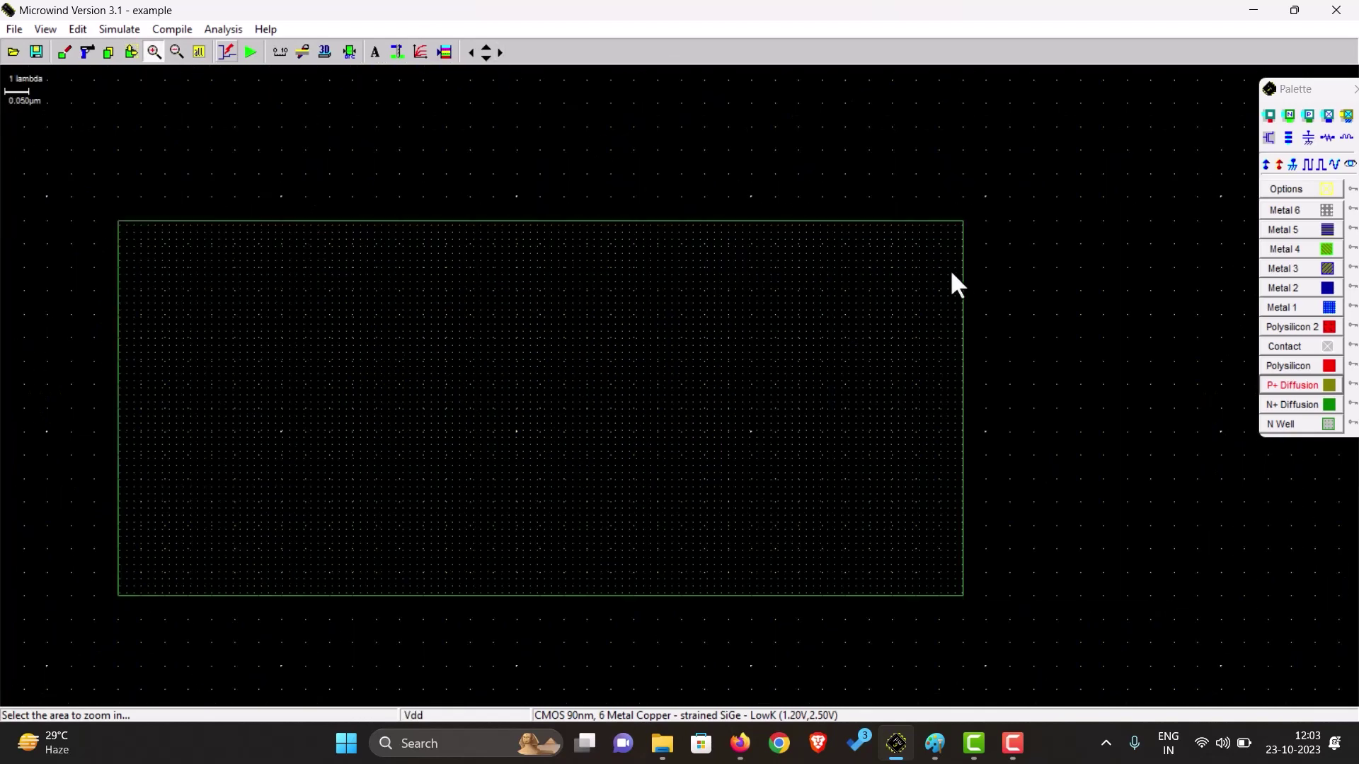
left_click(1306, 388)
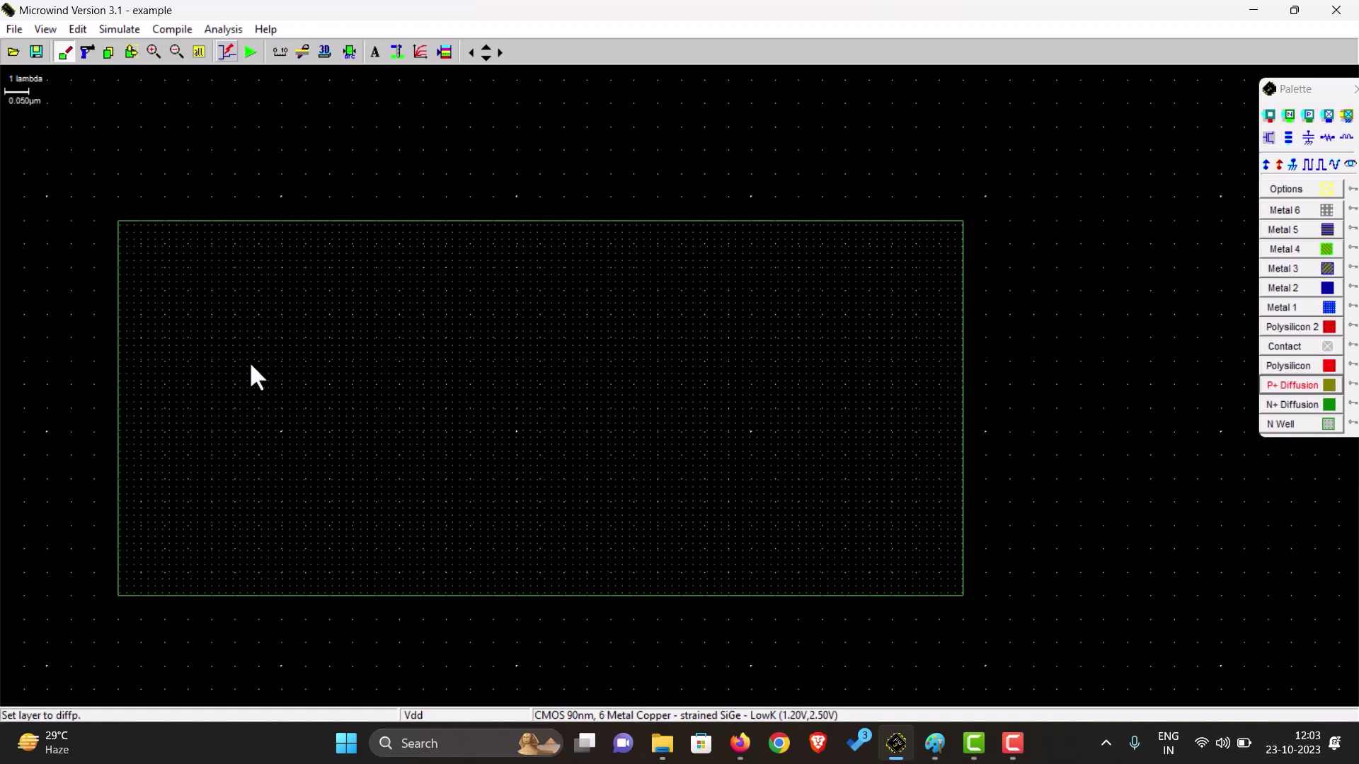
left_click_drag(251, 365, 724, 455)
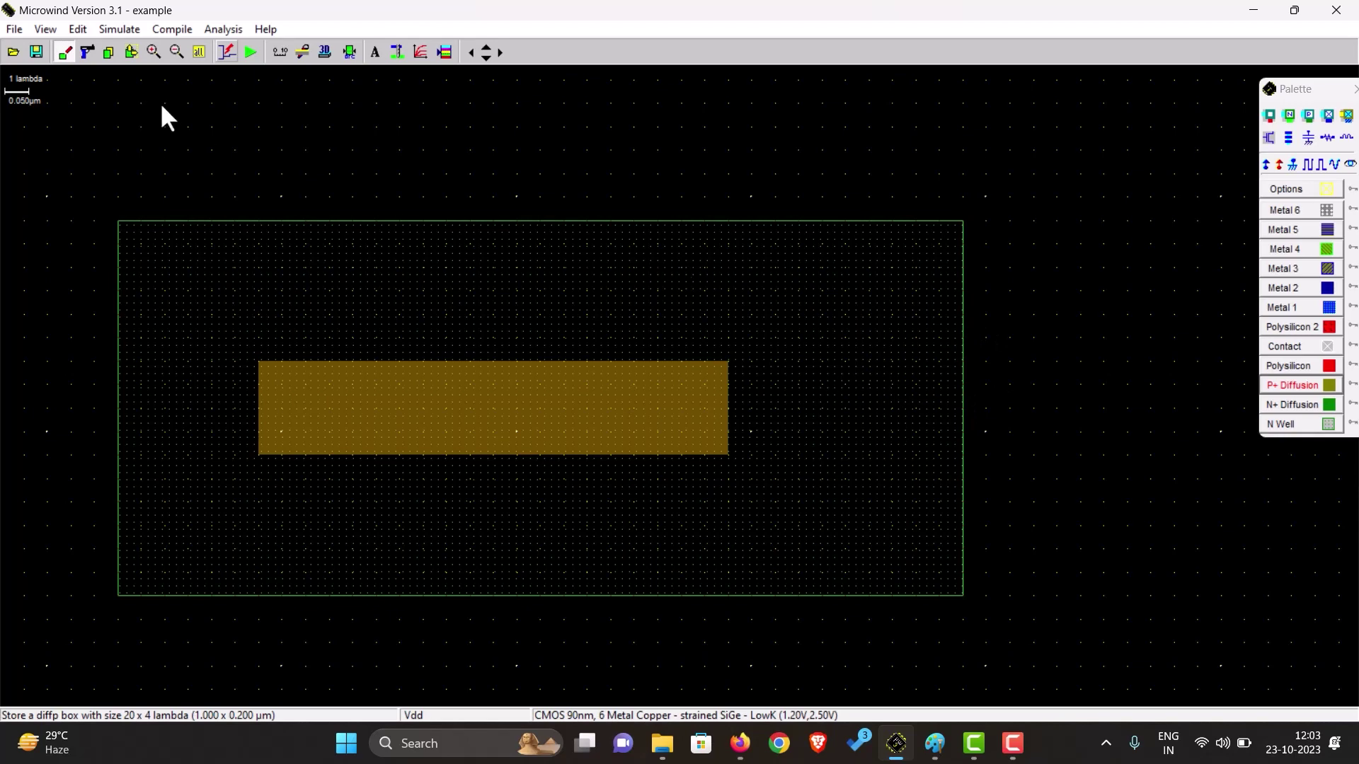
left_click(130, 51)
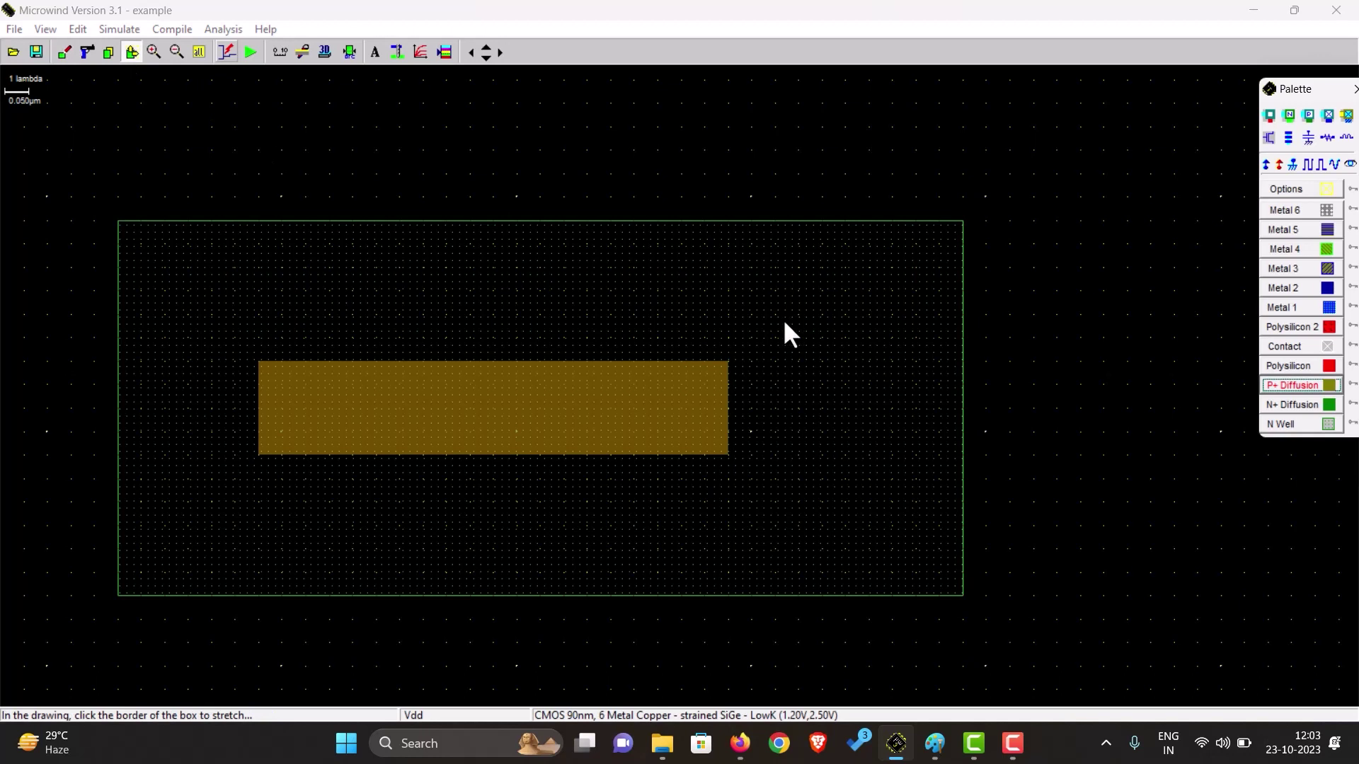
left_click_drag(956, 364, 916, 397)
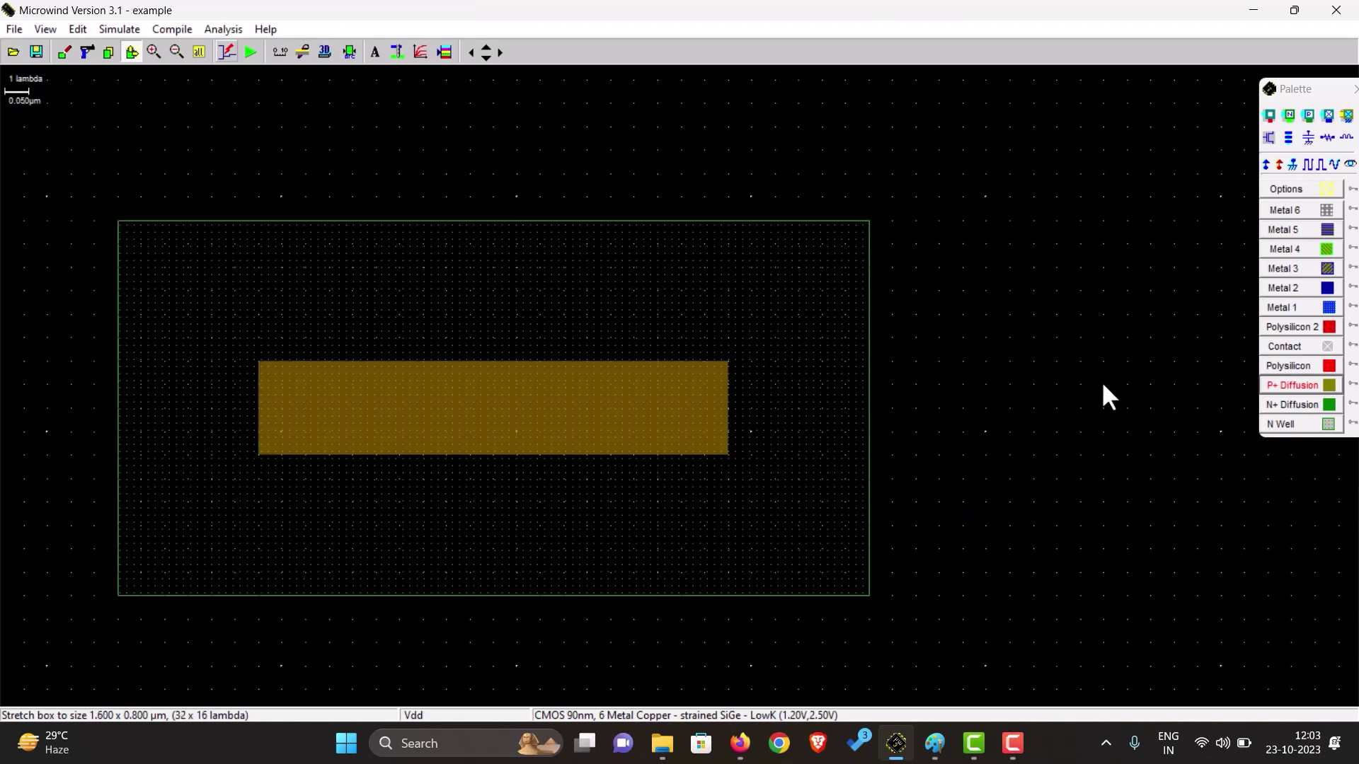
Draw 4 x 4 lambda Metal 1 boxes on both ends and the middle of the new P+ Diffusion strip.
left_click(1302, 315)
left_click_drag(261, 363, 358, 446)
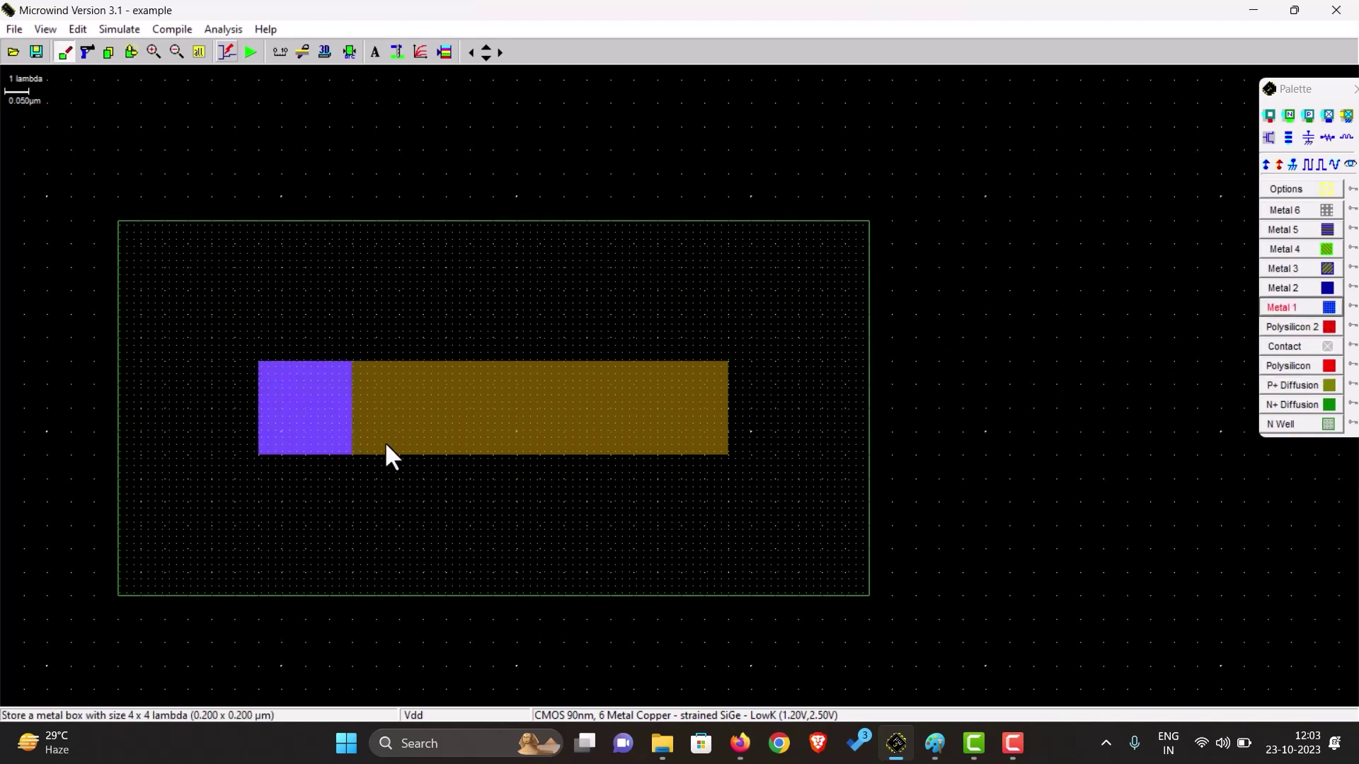
left_click_drag(728, 368, 629, 452)
left_click_drag(445, 363, 542, 450)
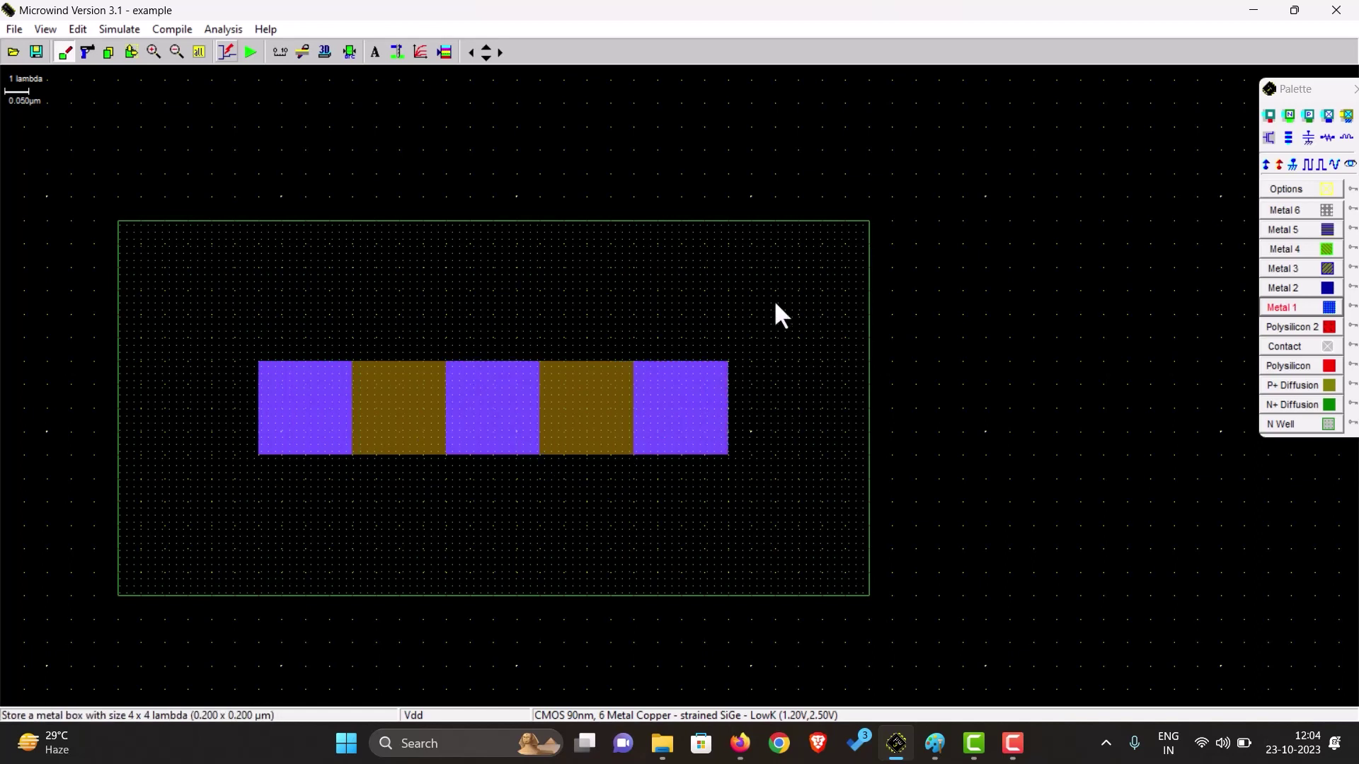
Draw a 20 x 4 lambda N+ Diffusion strip below the N Well, aligned with the P+ strip, and add 4 x 4 lambda Metal 1 boxes on both ends.
left_click(487, 58)
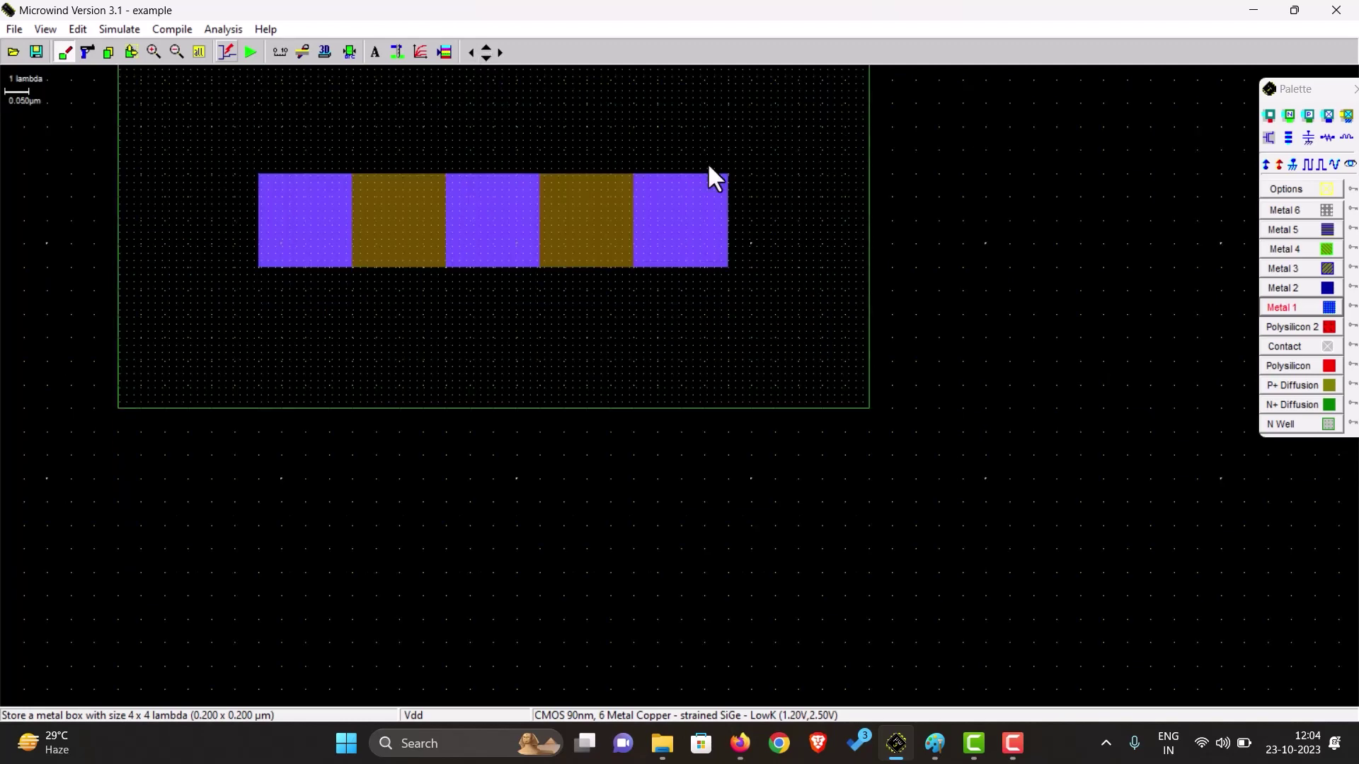
left_click(1315, 404)
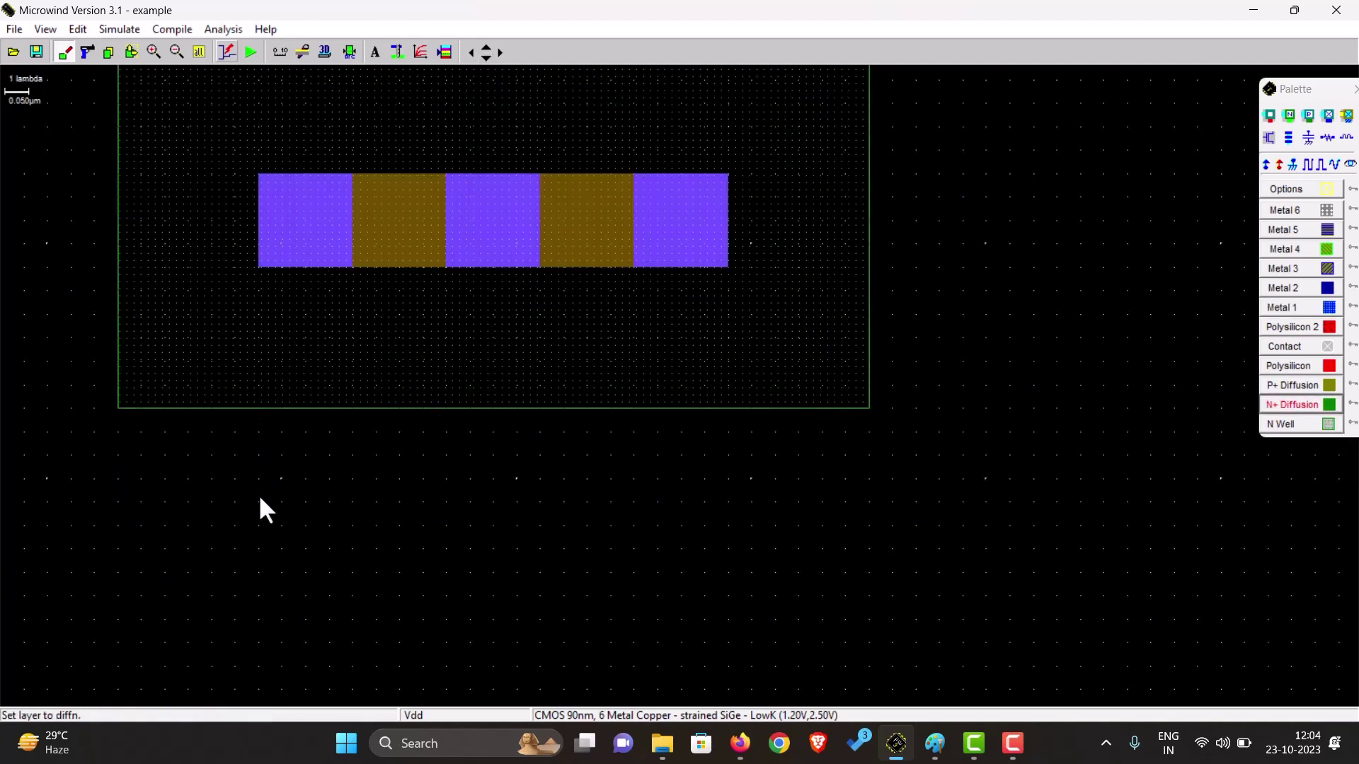
left_click_drag(259, 549, 733, 633)
left_click(1321, 310)
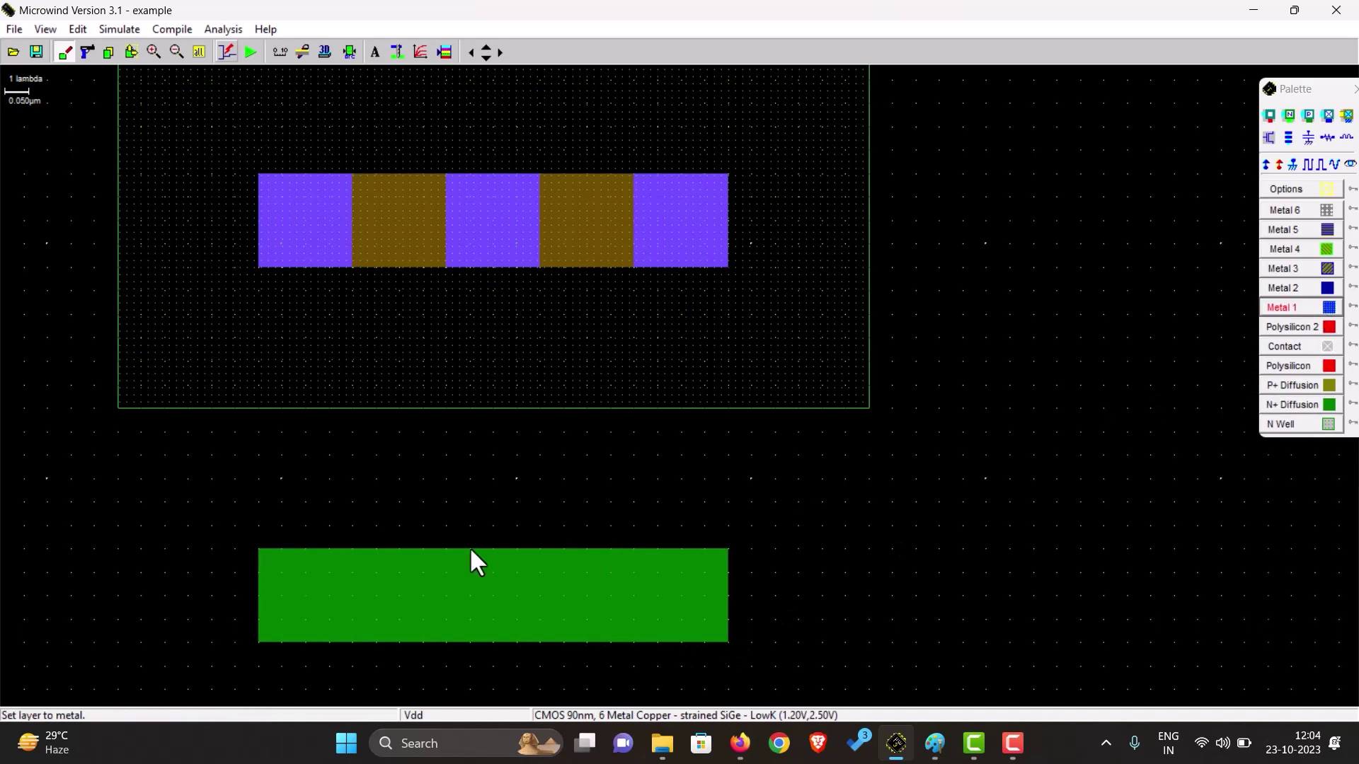
left_click_drag(269, 549, 341, 637)
left_click_drag(725, 550, 632, 640)
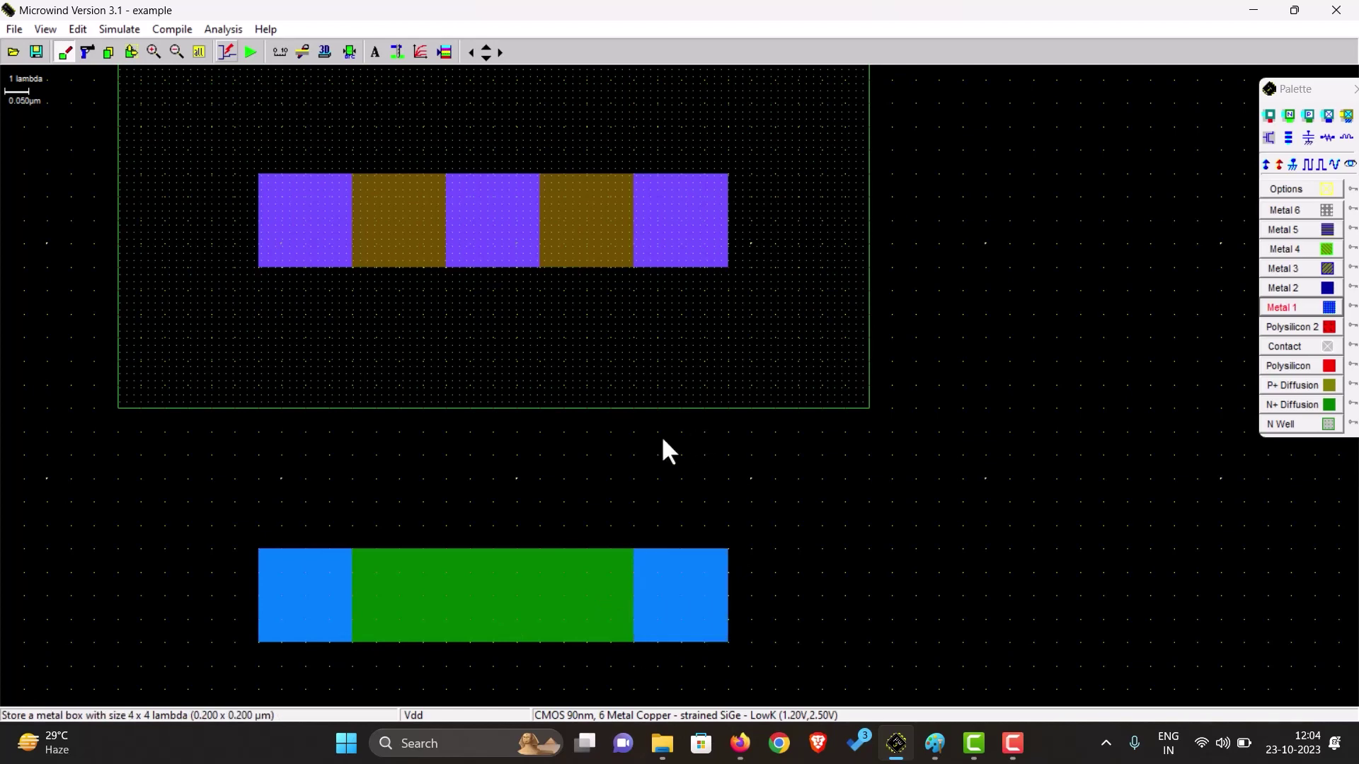
Check the NAND stick diagram in Paint, return to Microwind and place 2 x 2 lambda contacts on all five Metal 1 boxes.
left_click(935, 743)
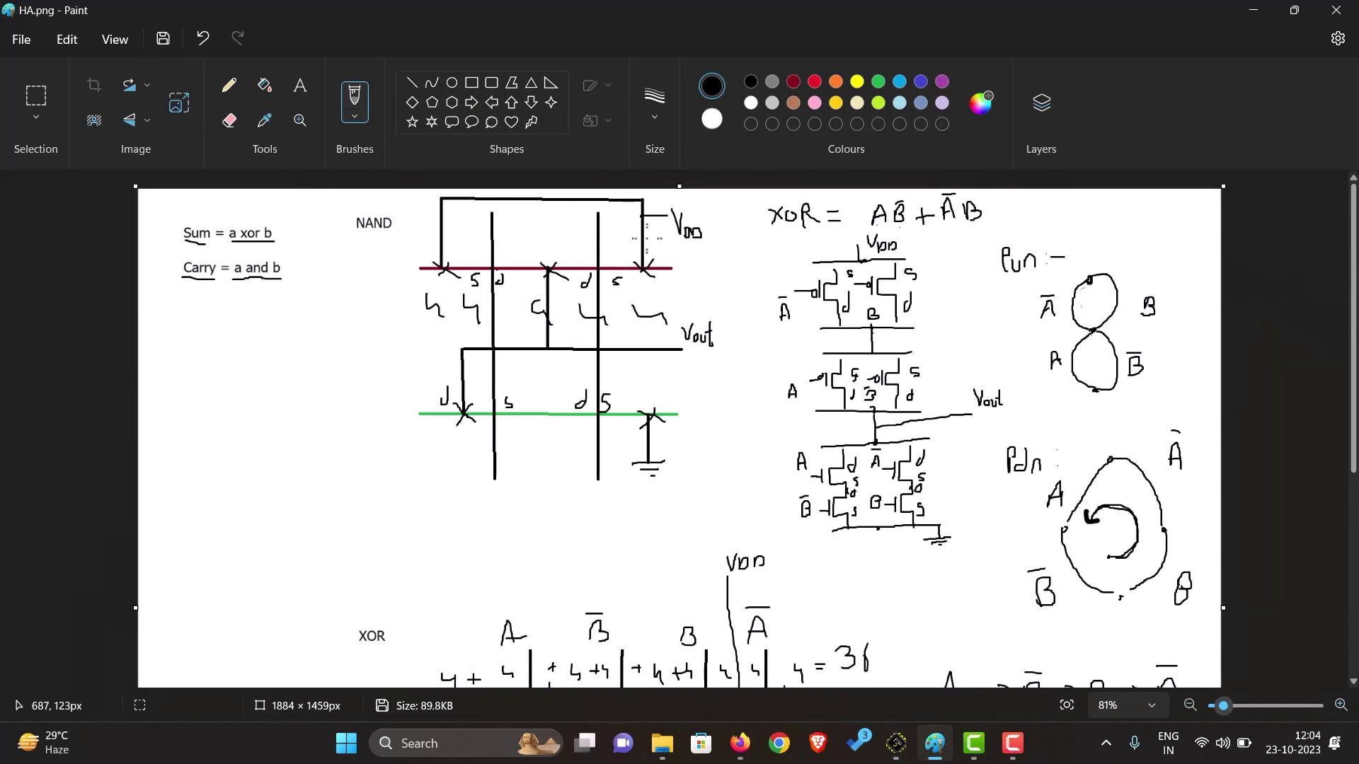
left_click(896, 743)
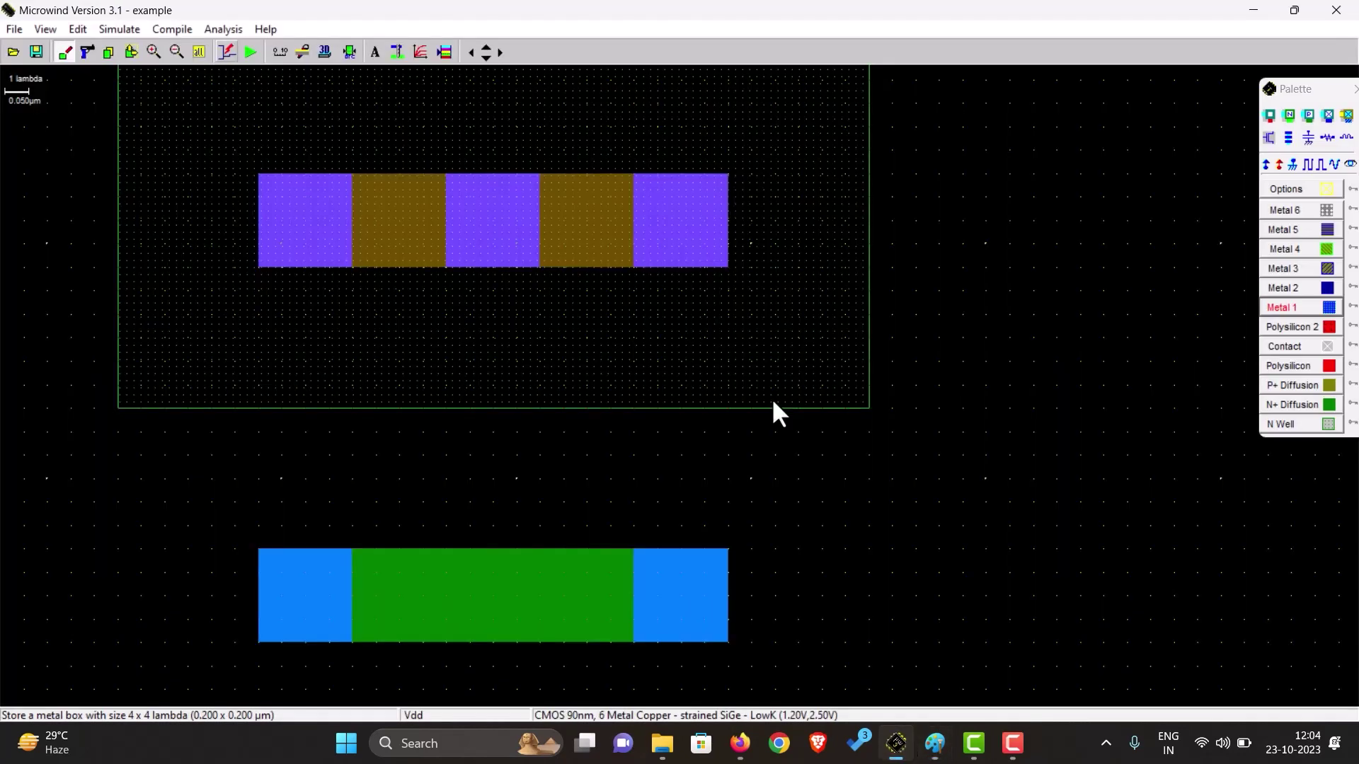
left_click(1312, 348)
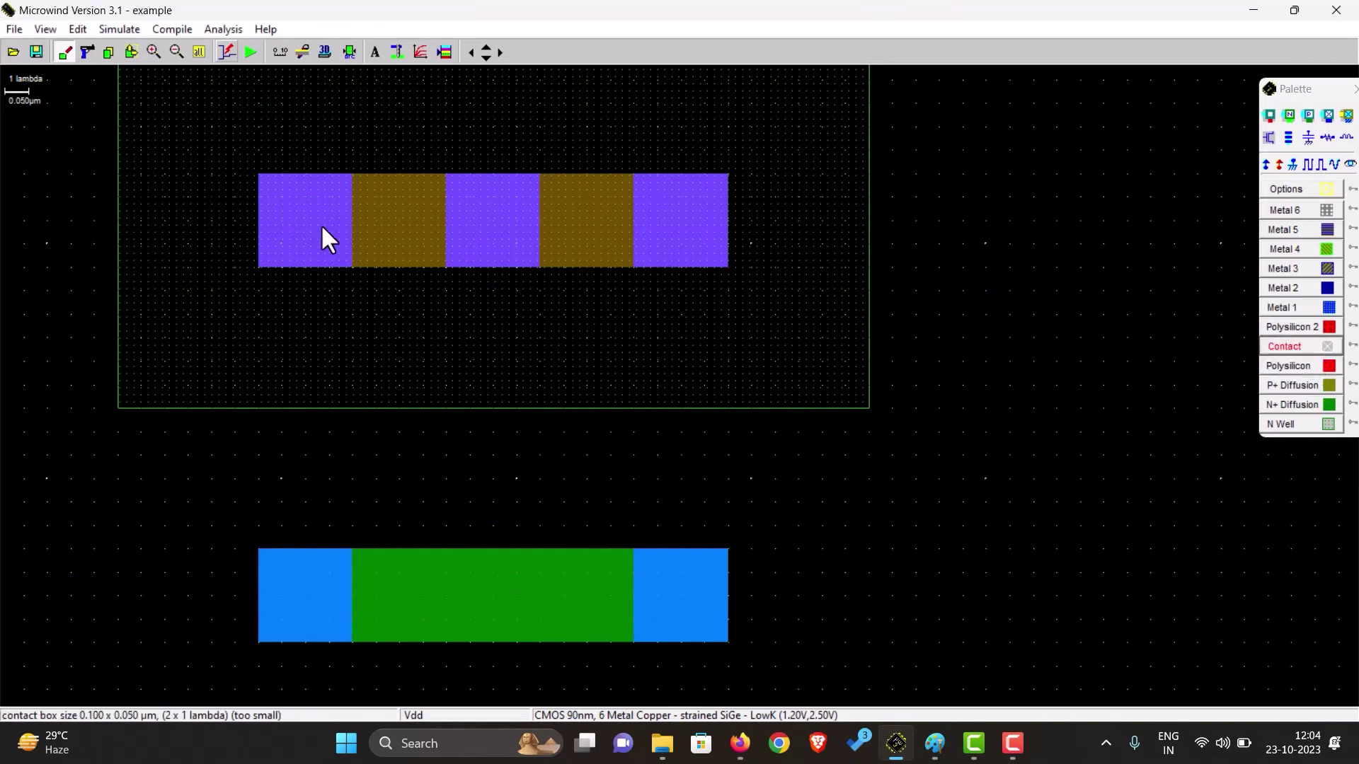
left_click(327, 244)
left_click(512, 242)
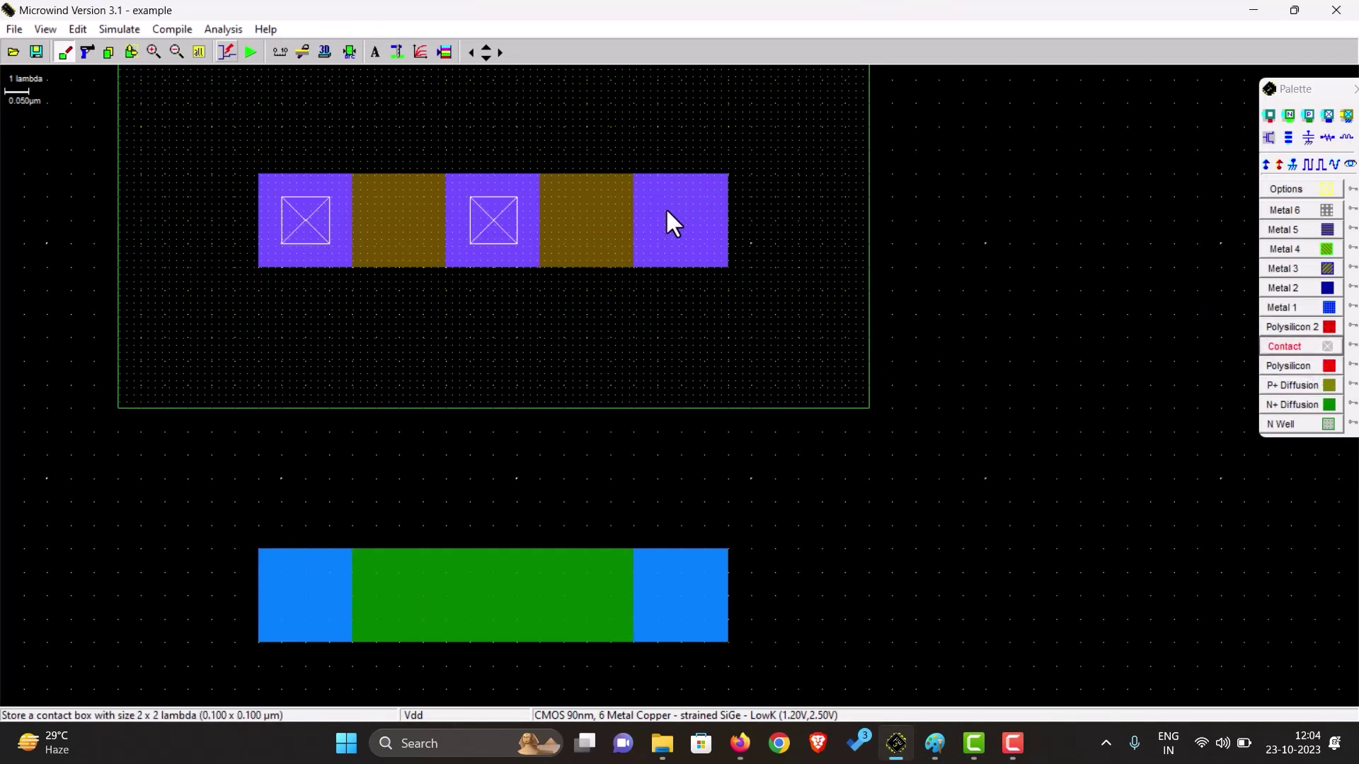
left_click(701, 242)
left_click(701, 620)
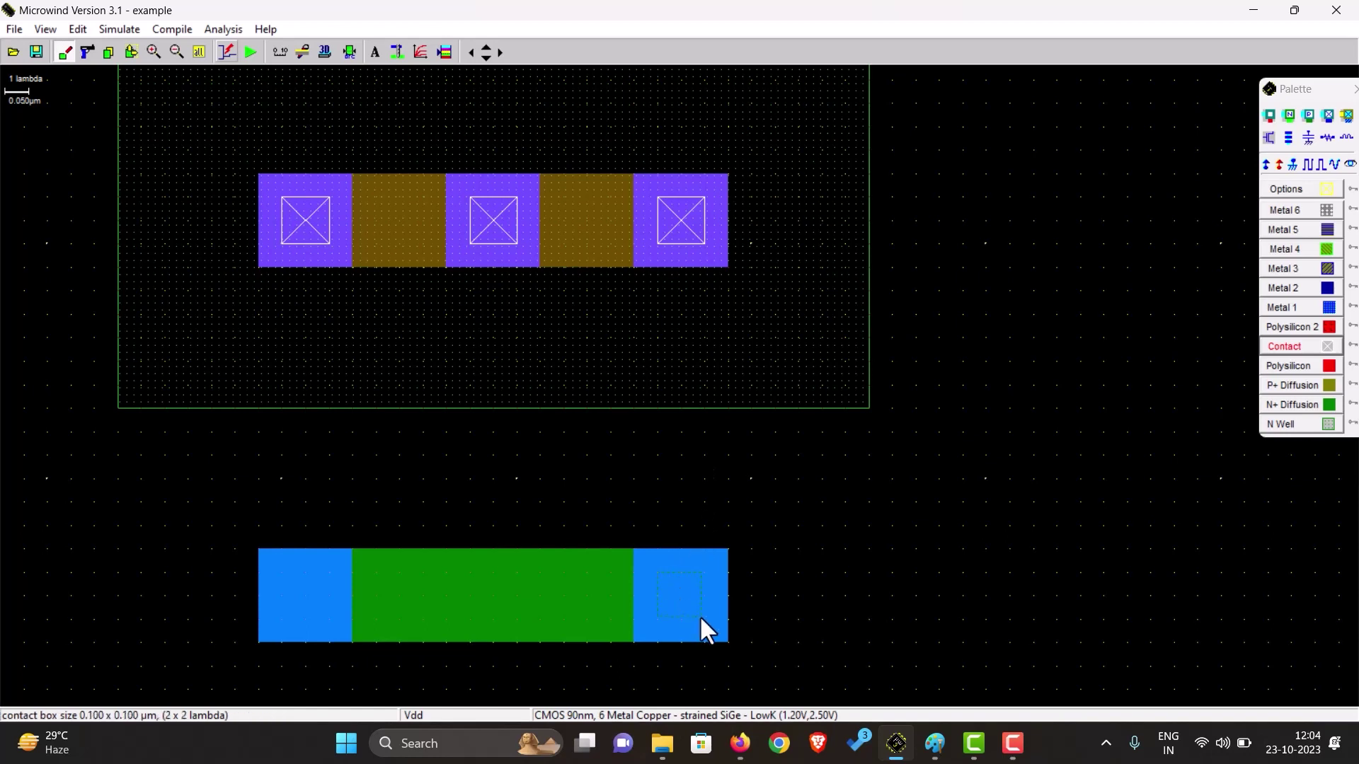
left_click(327, 622)
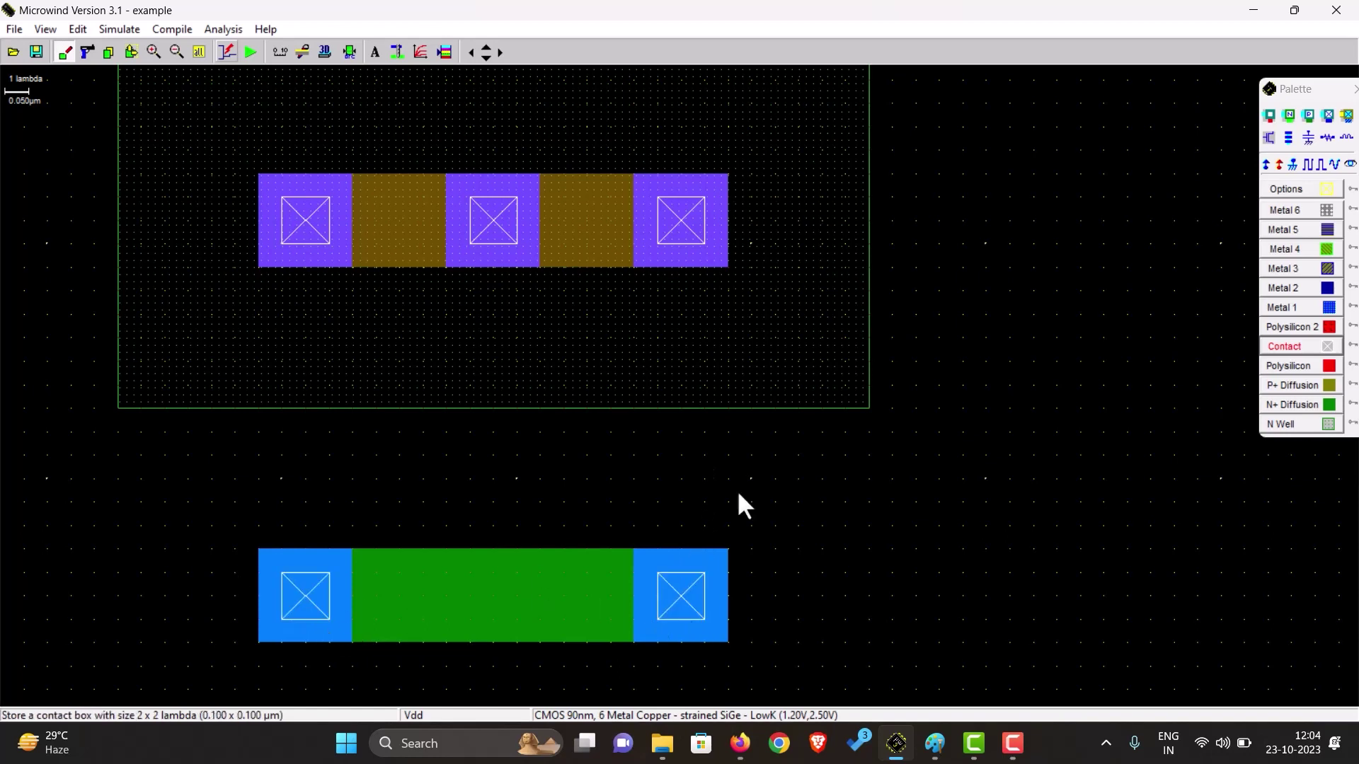
Draw two vertical 2 x 26 lambda Polysilicon gates crossing both diffusion strips between the P+ contacts.
left_click(1276, 367)
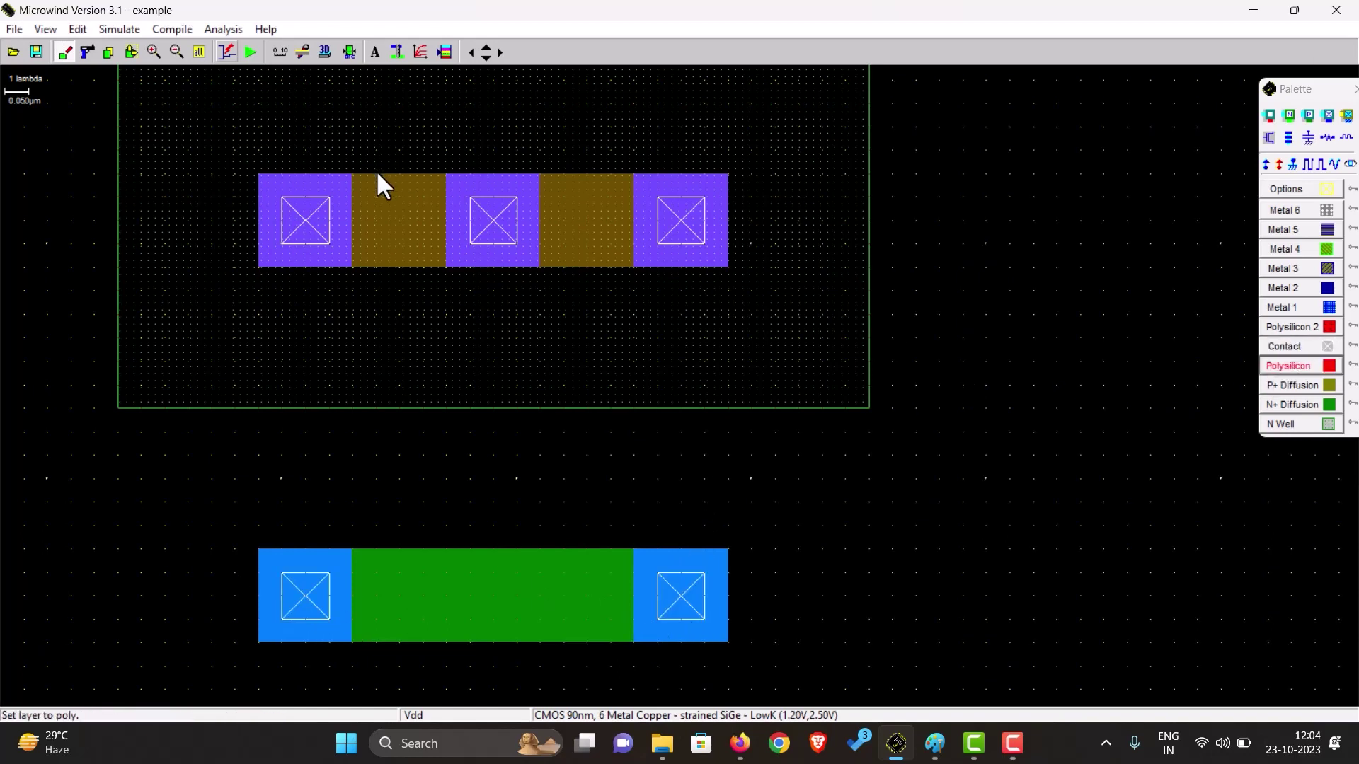
left_click_drag(378, 104, 419, 709)
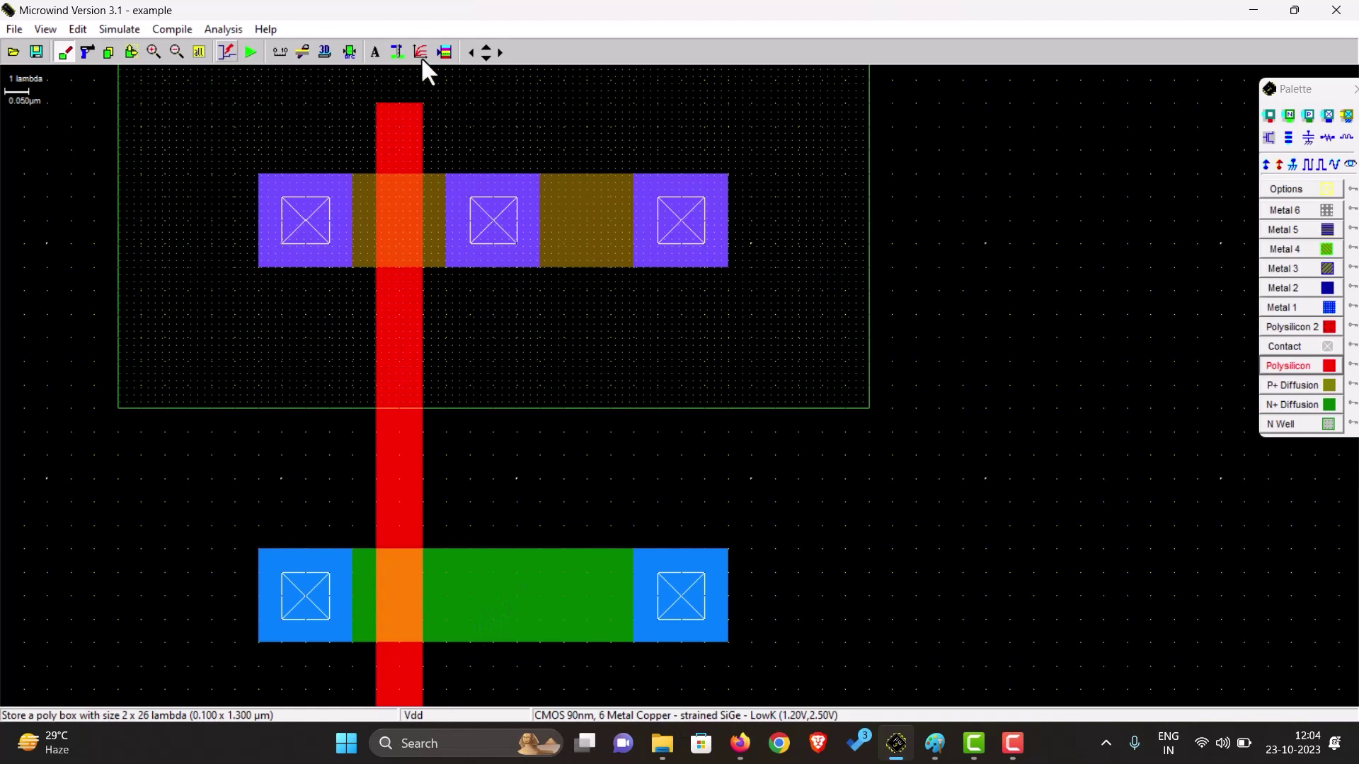
left_click(177, 52)
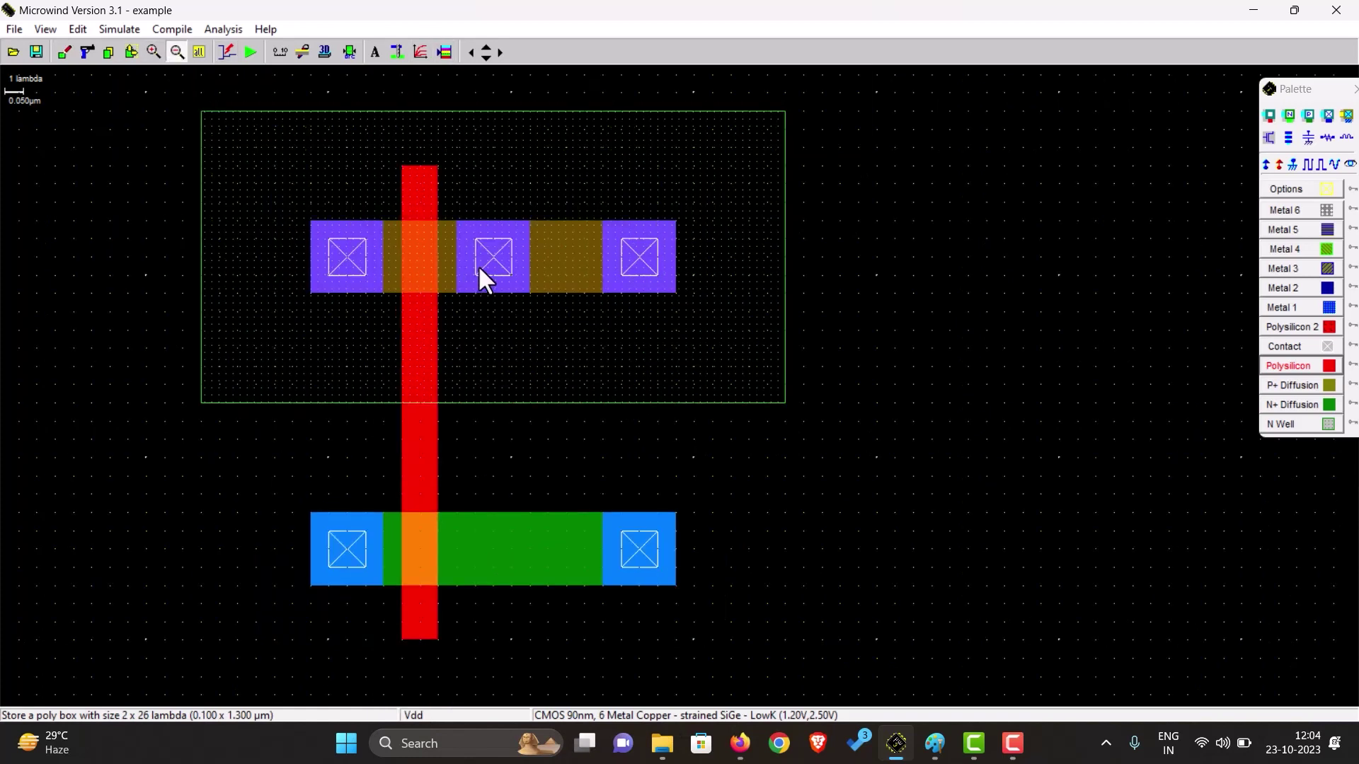
left_click(1288, 366)
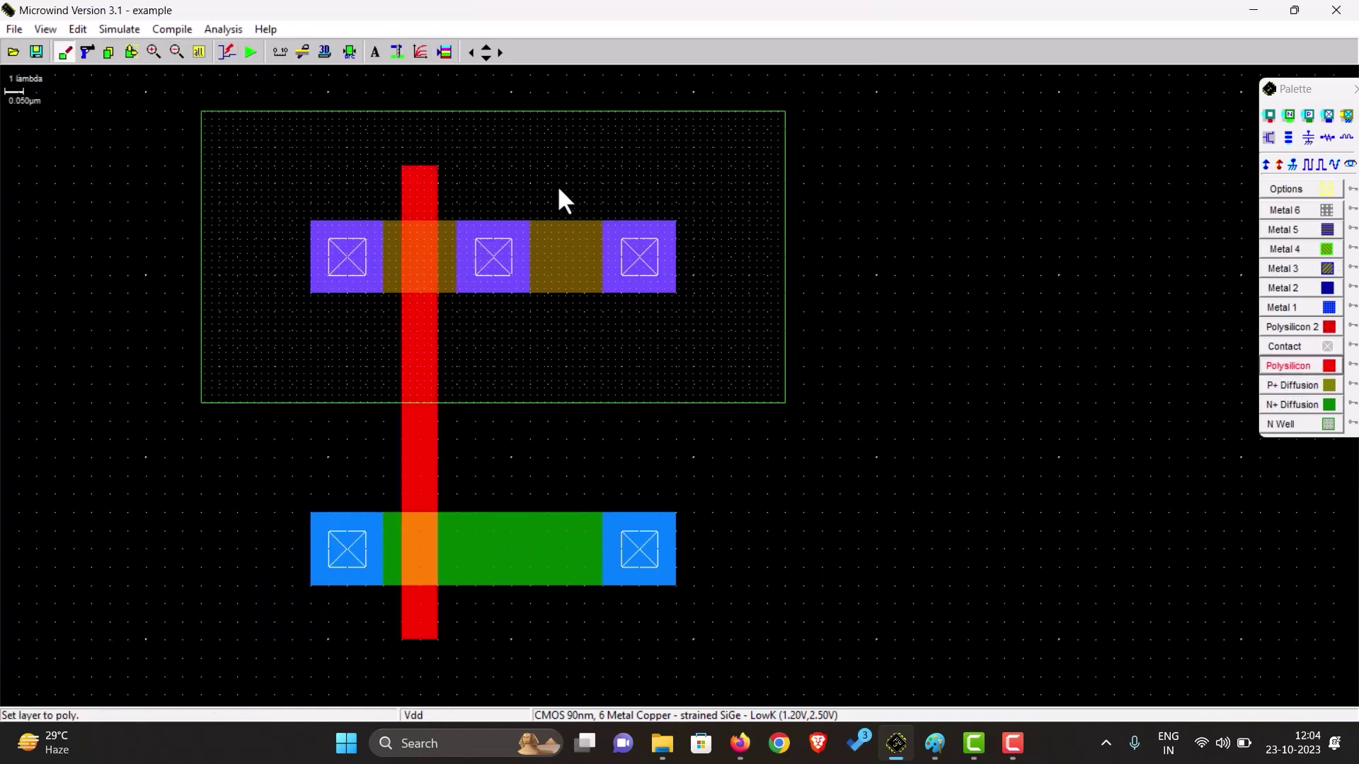
left_click_drag(548, 168, 585, 640)
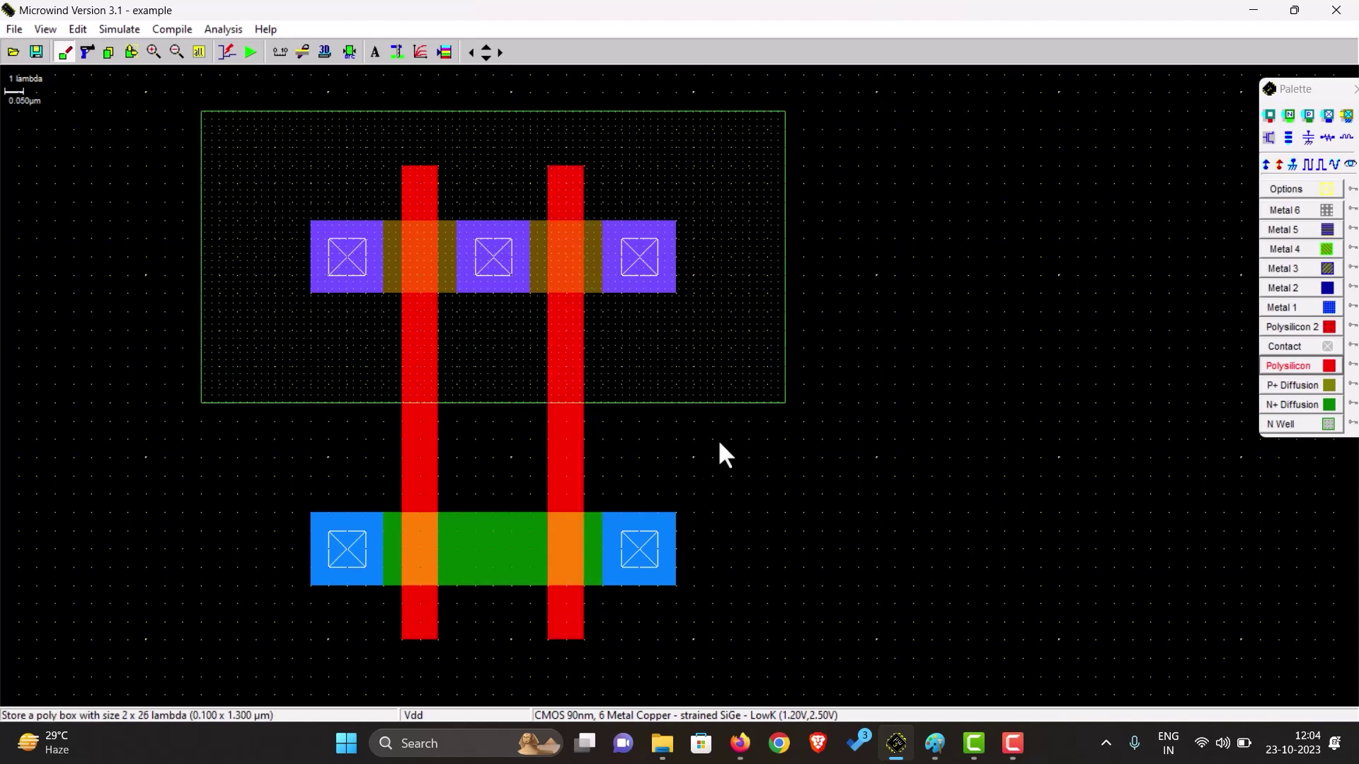
Connect the two outer P+ Diffusion contacts with a 3 lambda wide Metal 1 path running above both gates.
left_click(1313, 307)
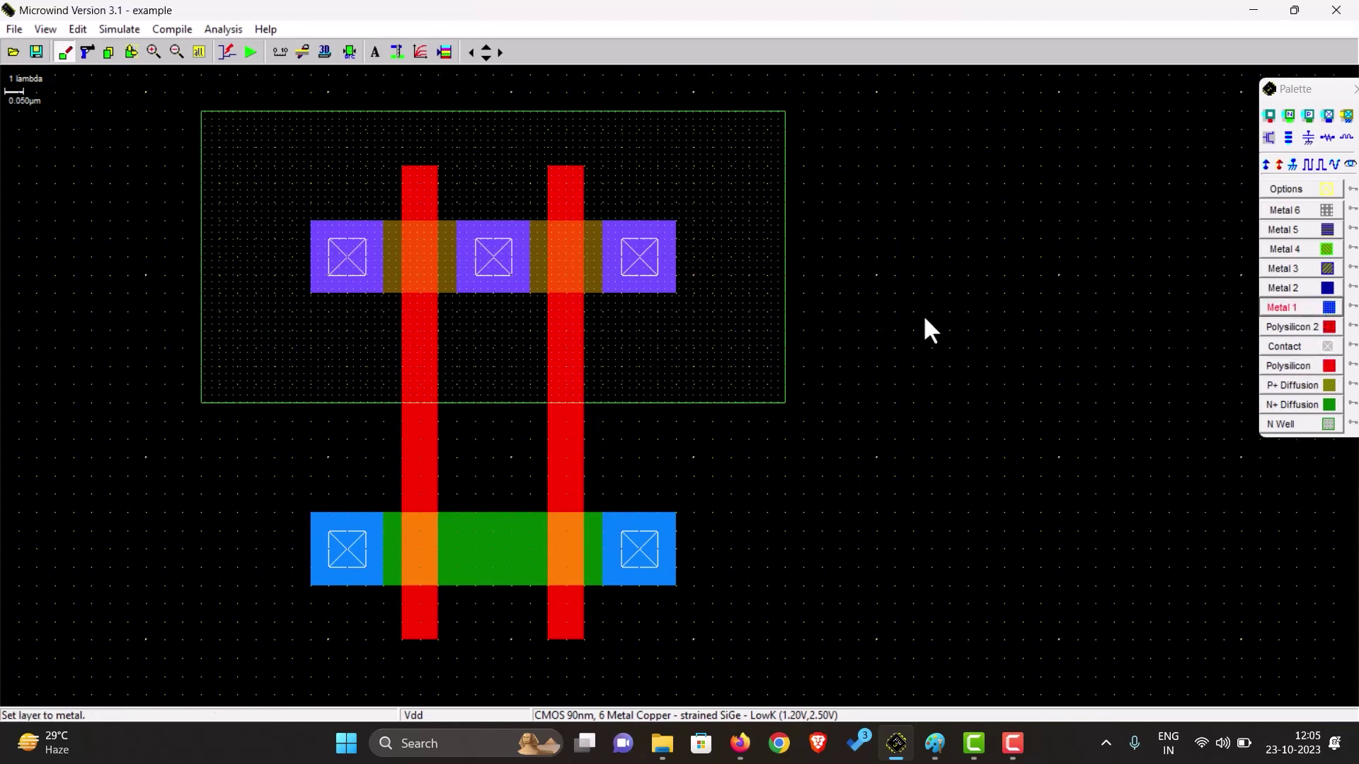
left_click_drag(312, 219, 678, 130)
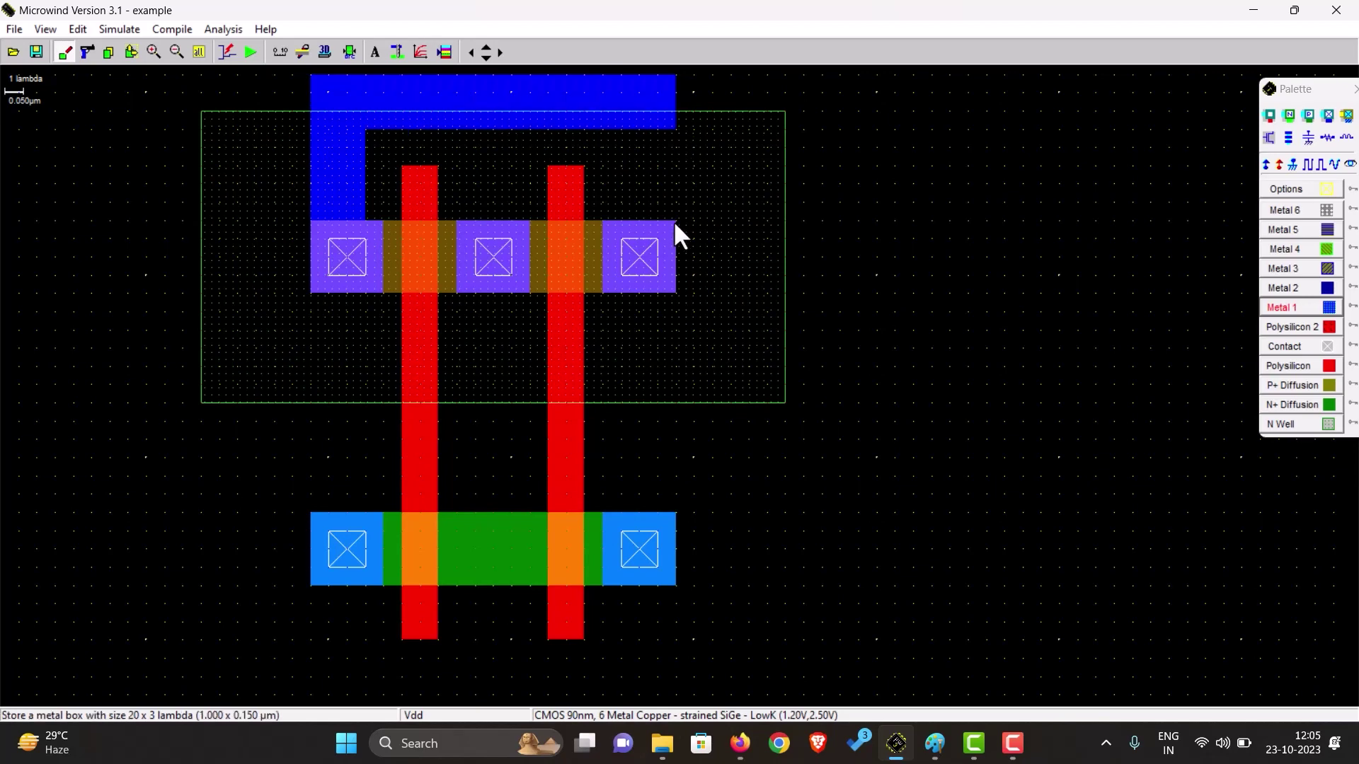
left_click_drag(673, 220, 621, 129)
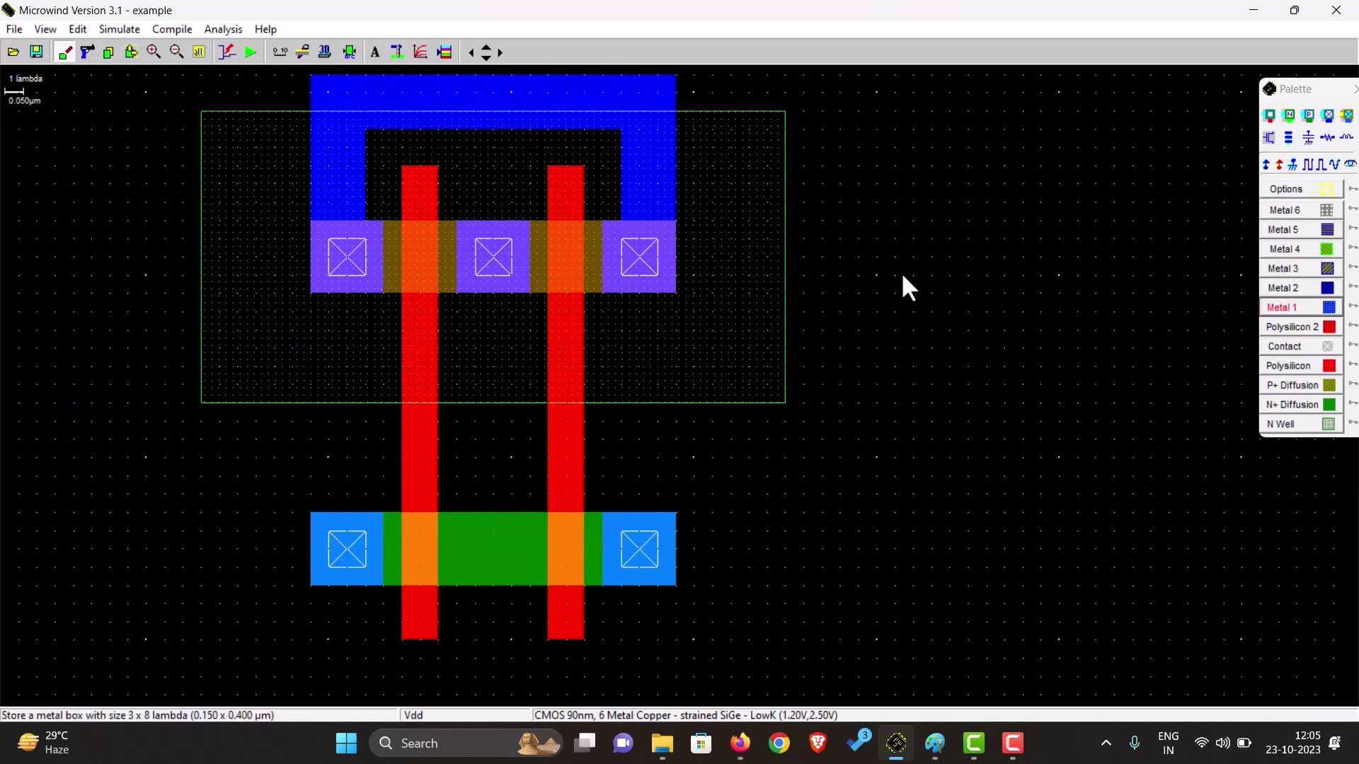
Place a Vdd+ supply on the N Well and another on the Metal 1 path above the gates.
left_click(1264, 165)
left_click(768, 133)
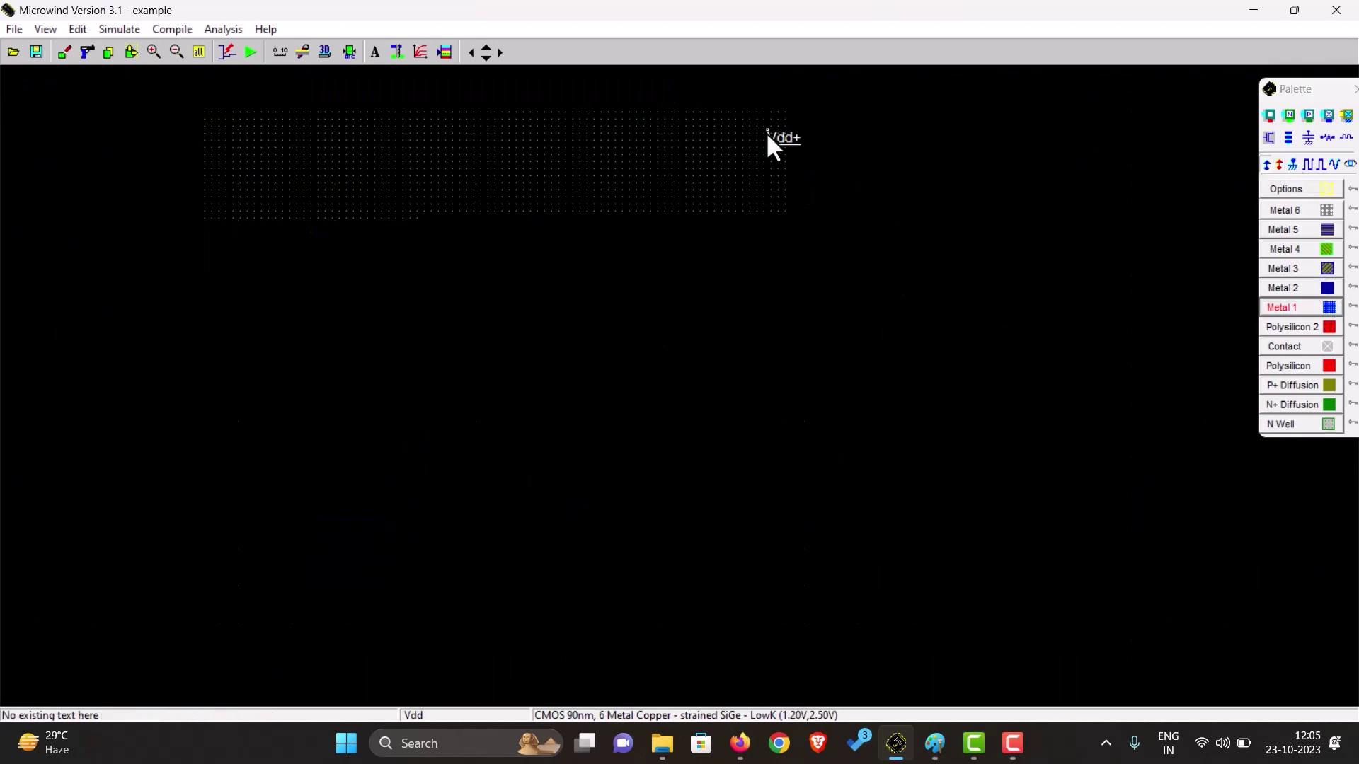
left_click(1264, 164)
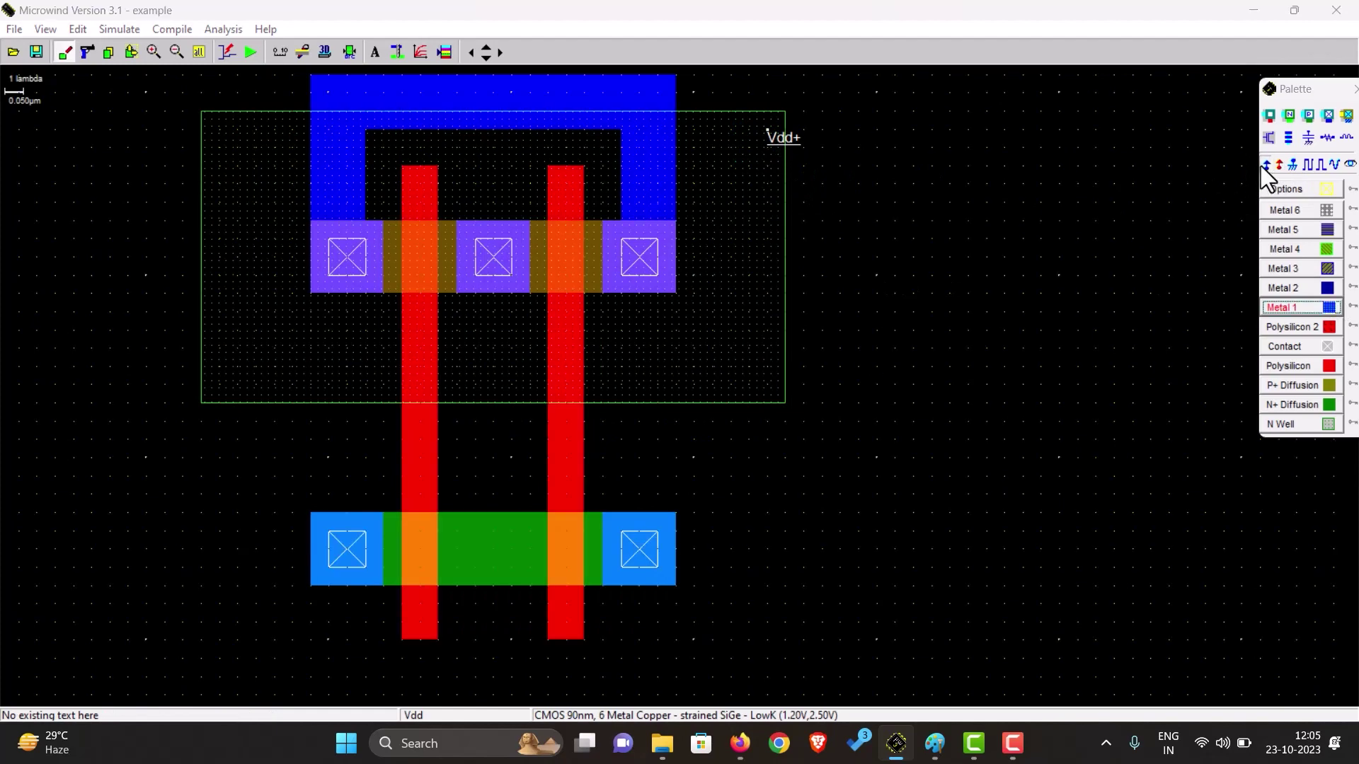
left_click(658, 93)
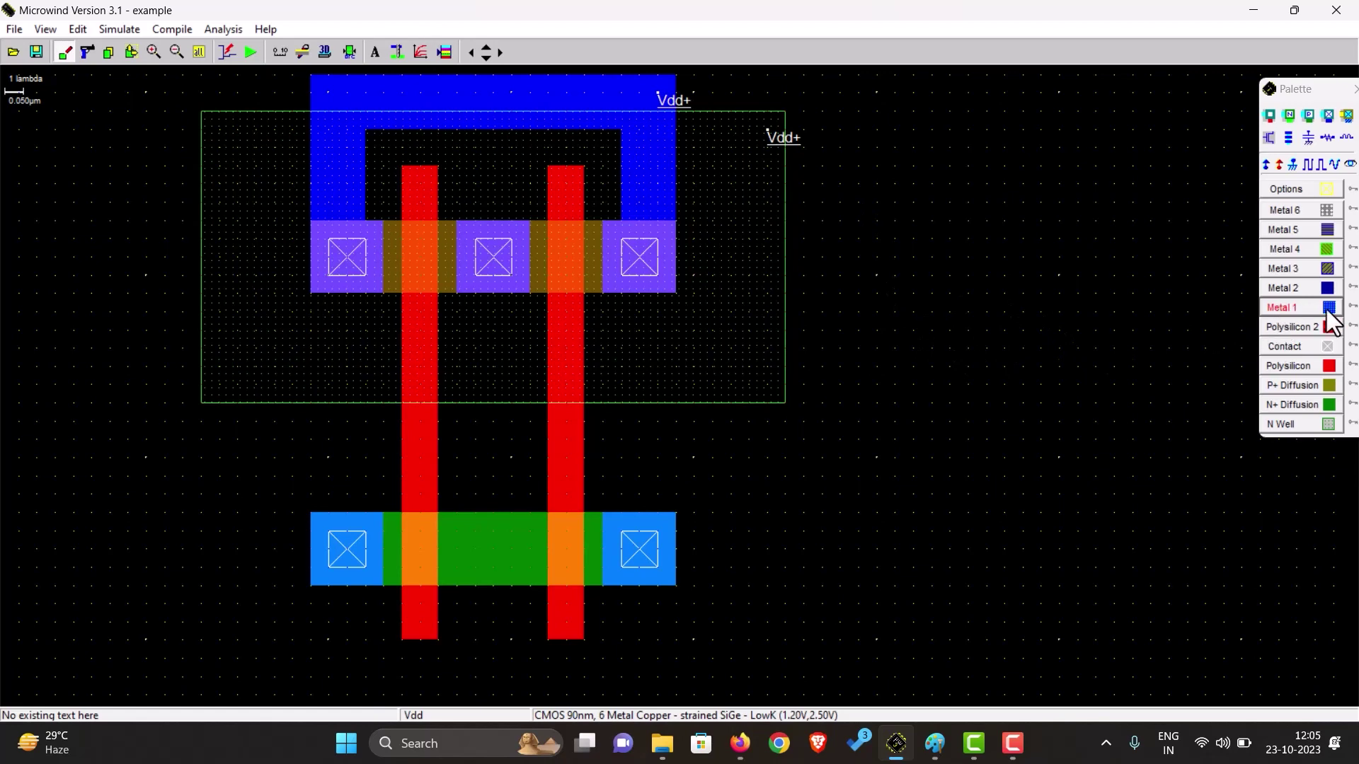
Check the ground connection in the Paint stick diagram, return to Microwind and place a Vss- supply on the right-hand N+ Diffusion contact.
left_click(934, 744)
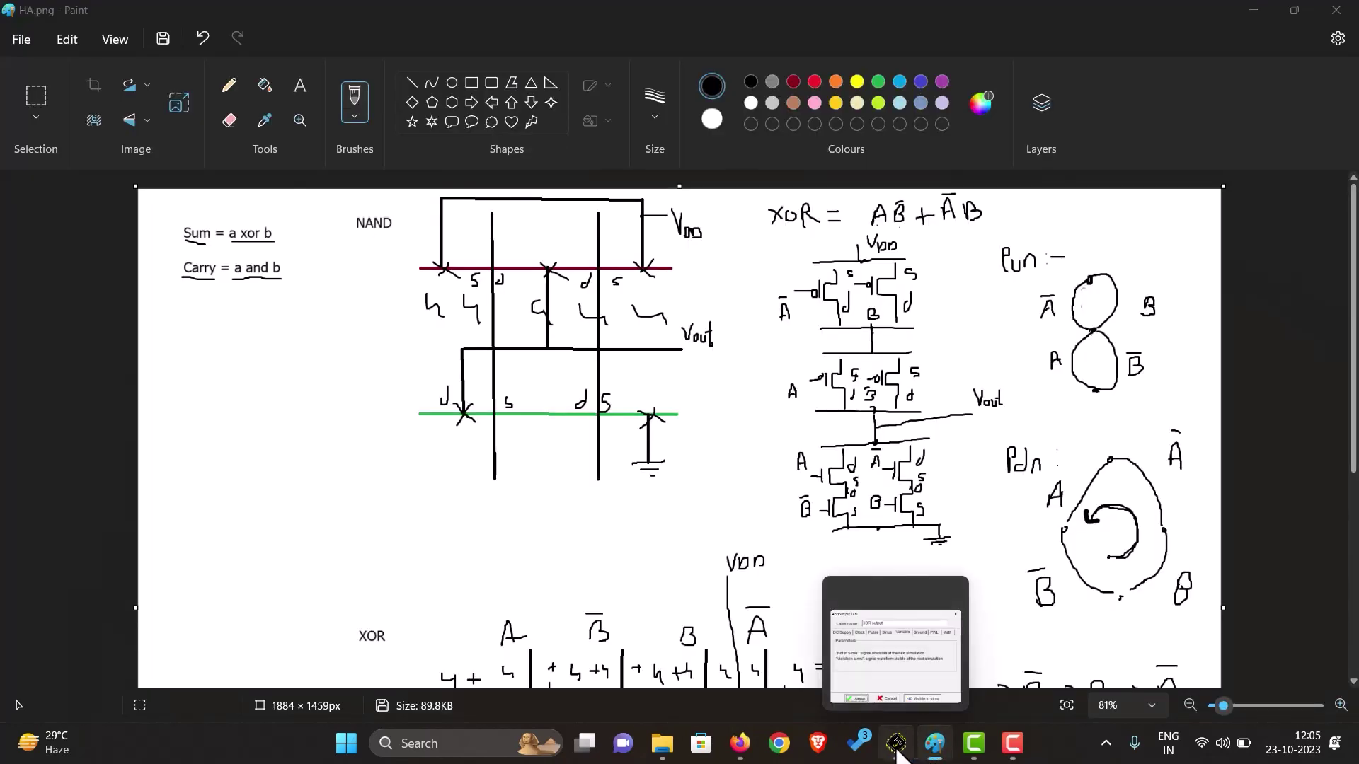
left_click(898, 751)
left_click(1292, 164)
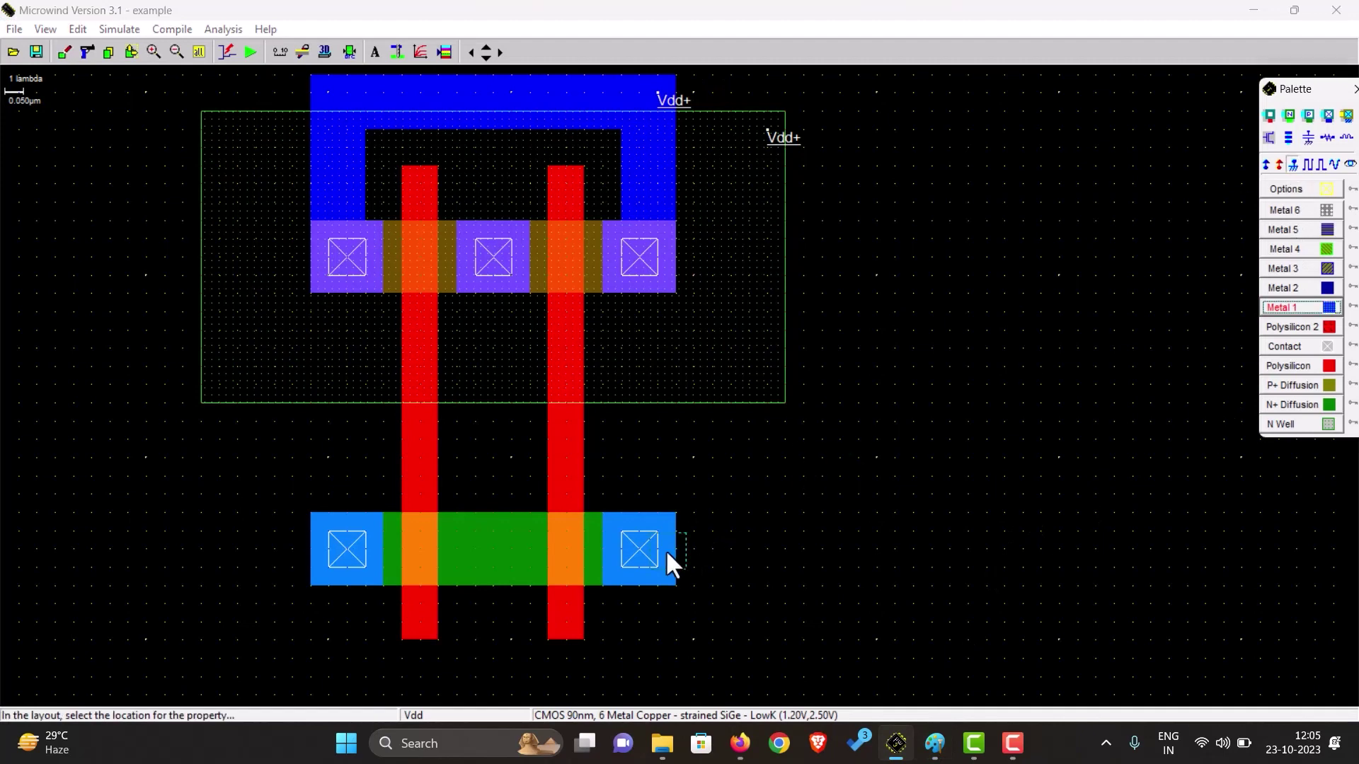
left_click(654, 566)
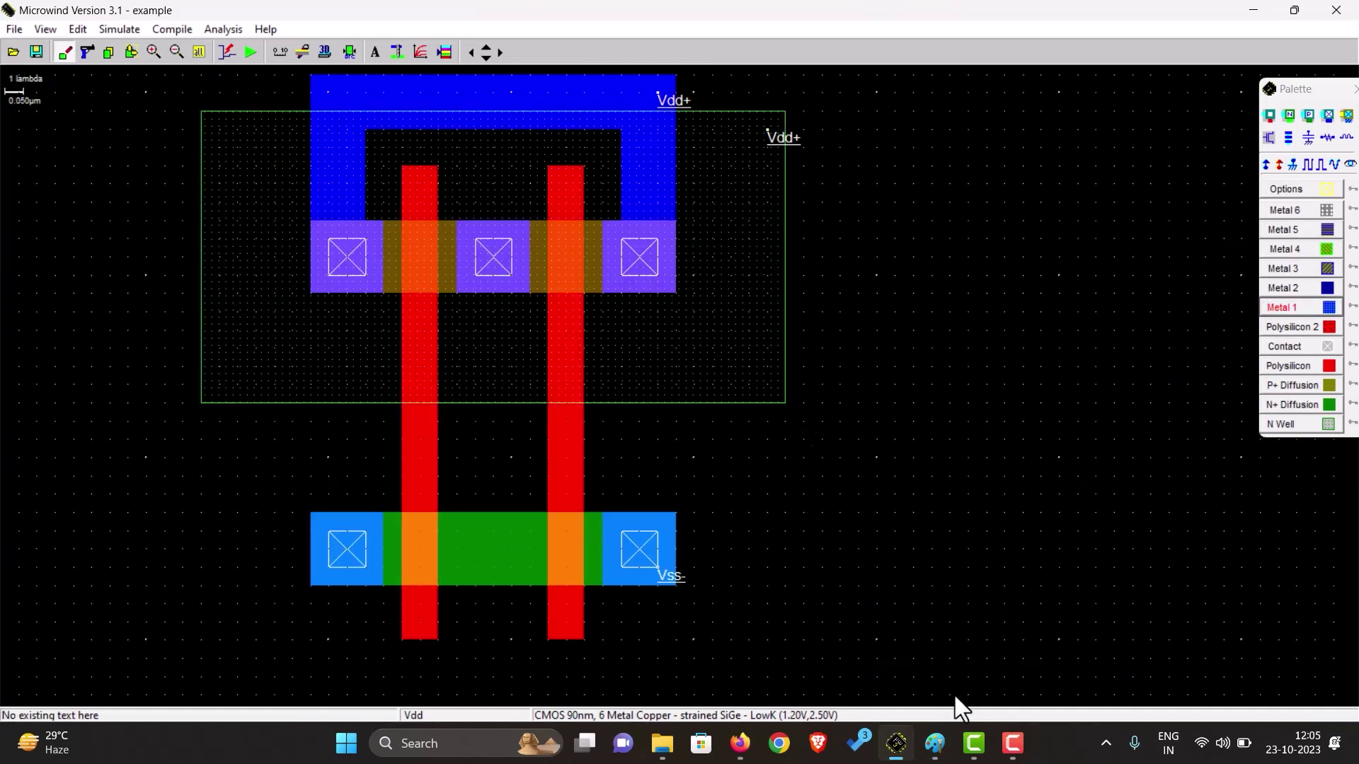
Check the output wiring in Paint, then in Microwind connect the left N+ contact to the middle P+ contact with Metal 1, using a 12 x 4 lambda crosspiece.
left_click(934, 743)
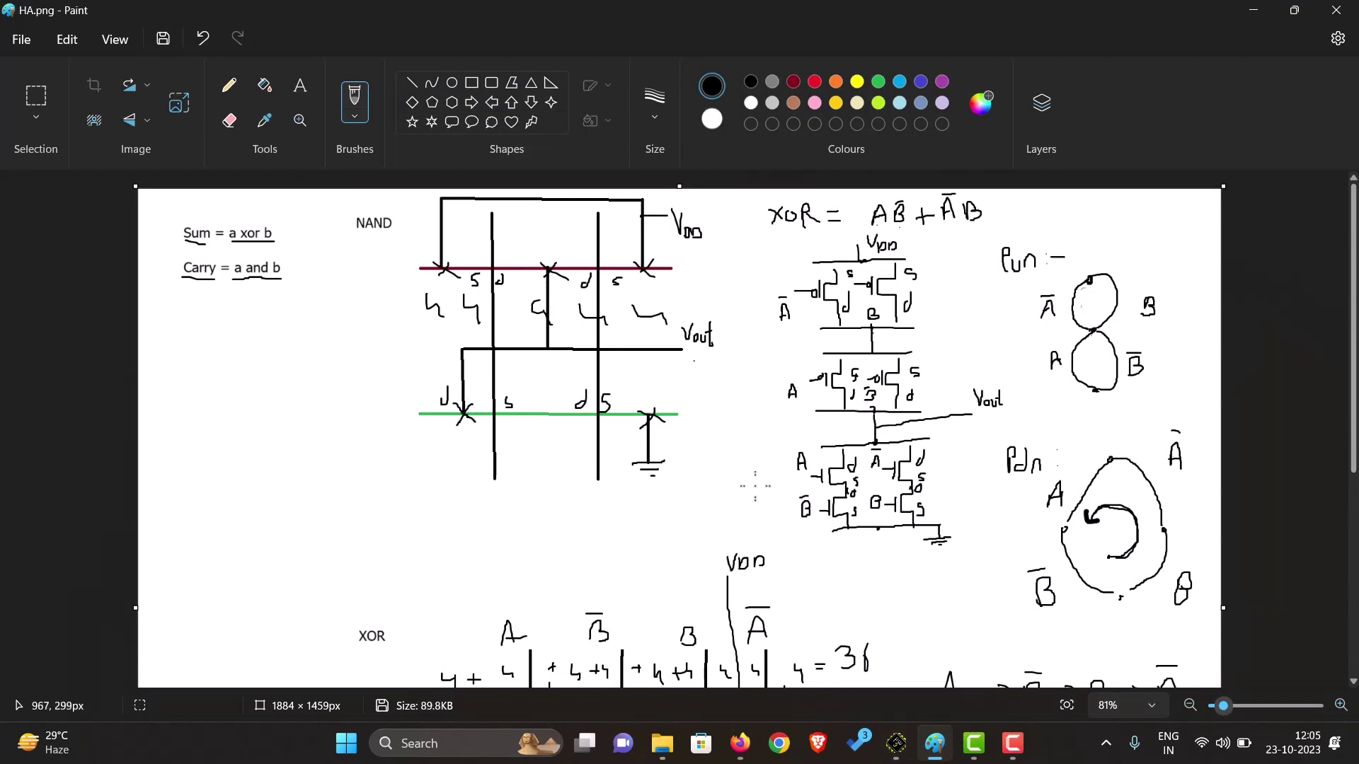
left_click(895, 743)
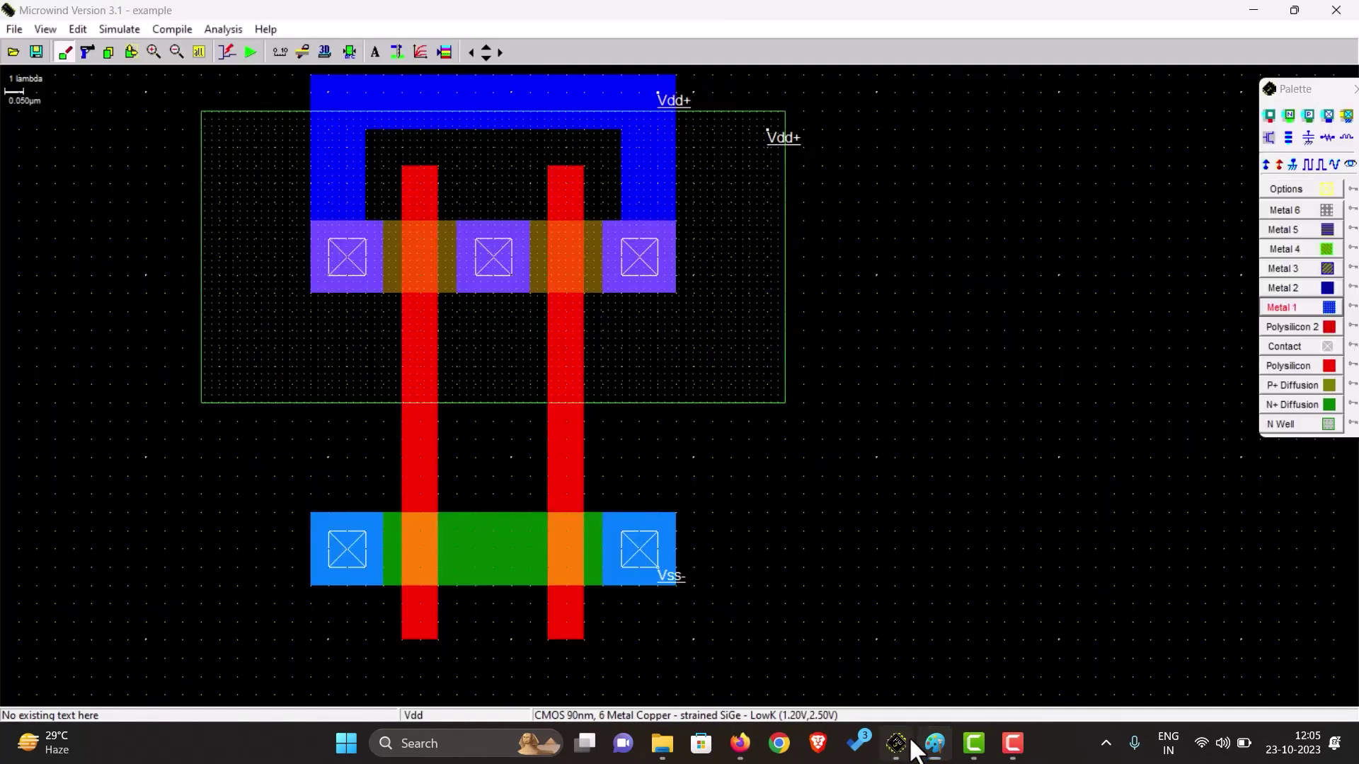
left_click(1295, 307)
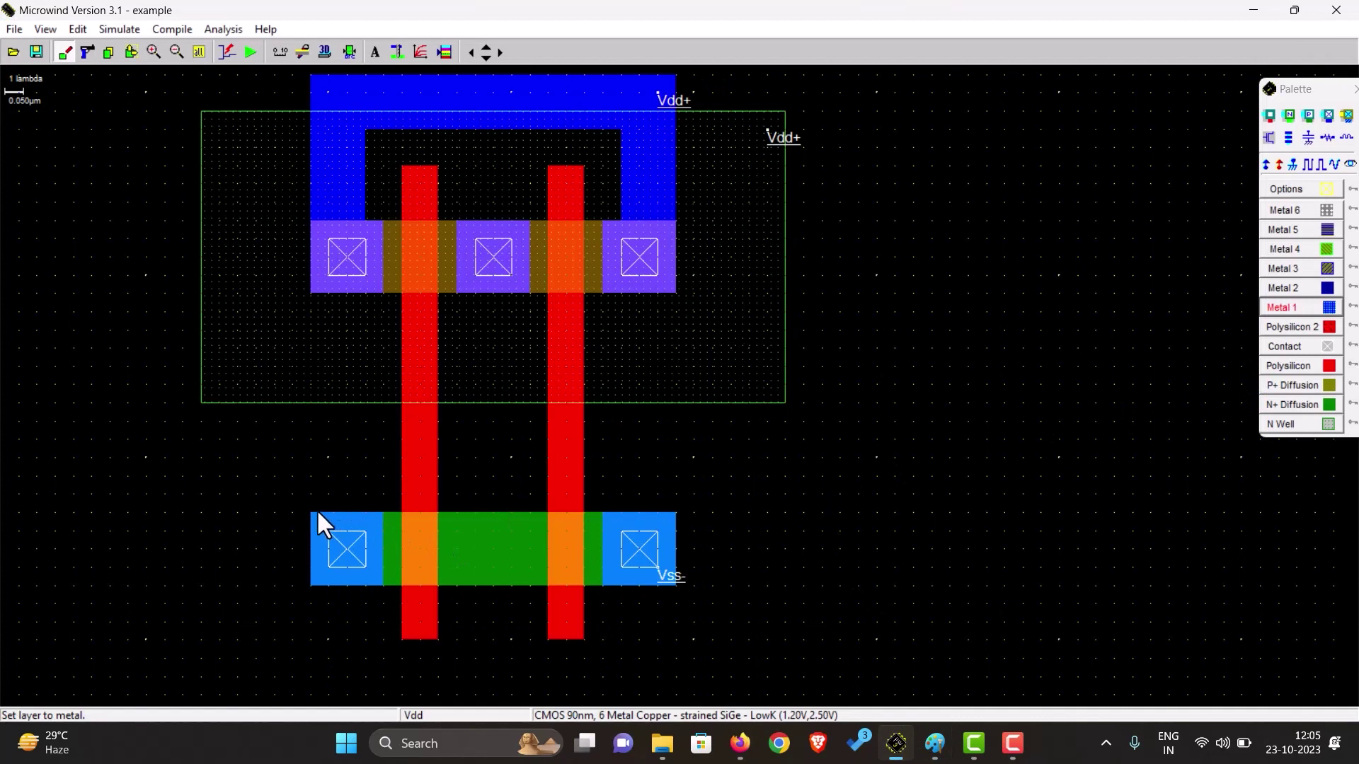
left_click_drag(318, 513, 530, 396)
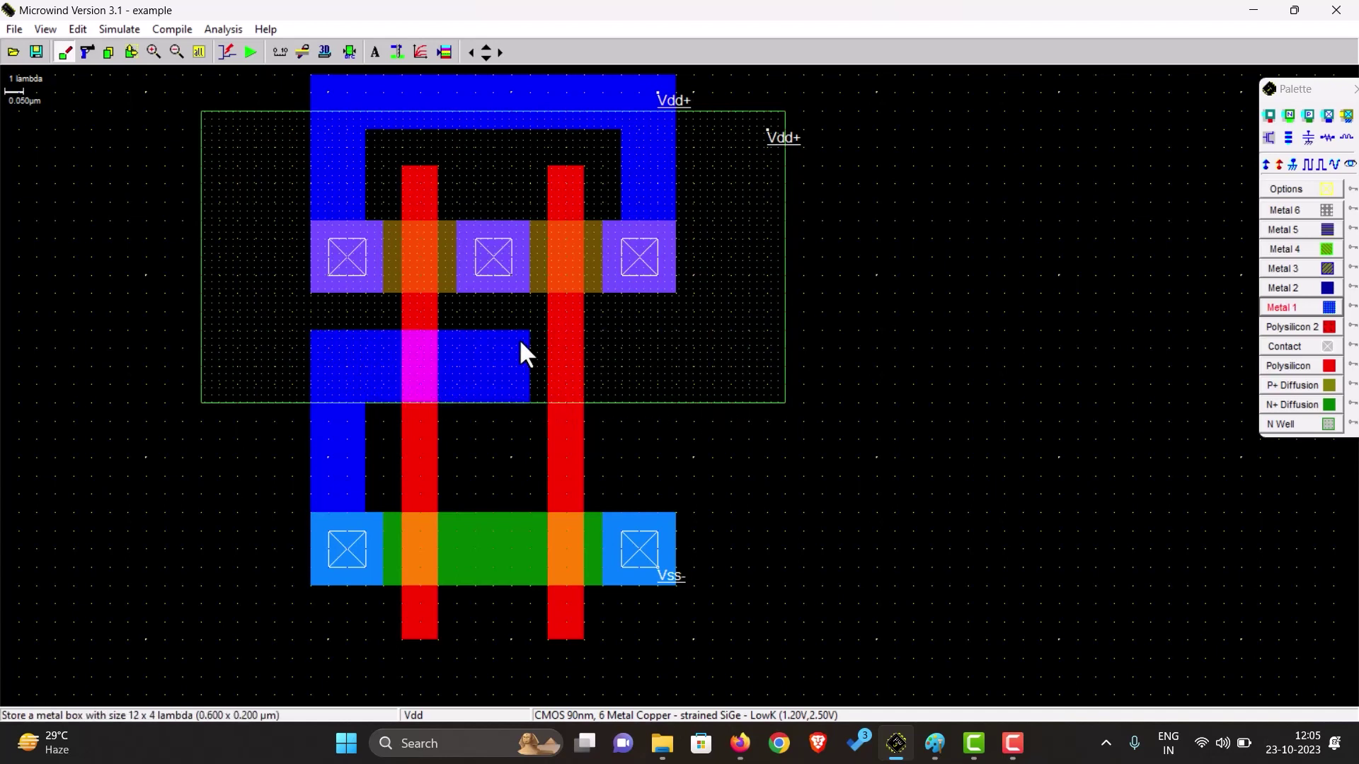
left_click_drag(485, 295, 530, 352)
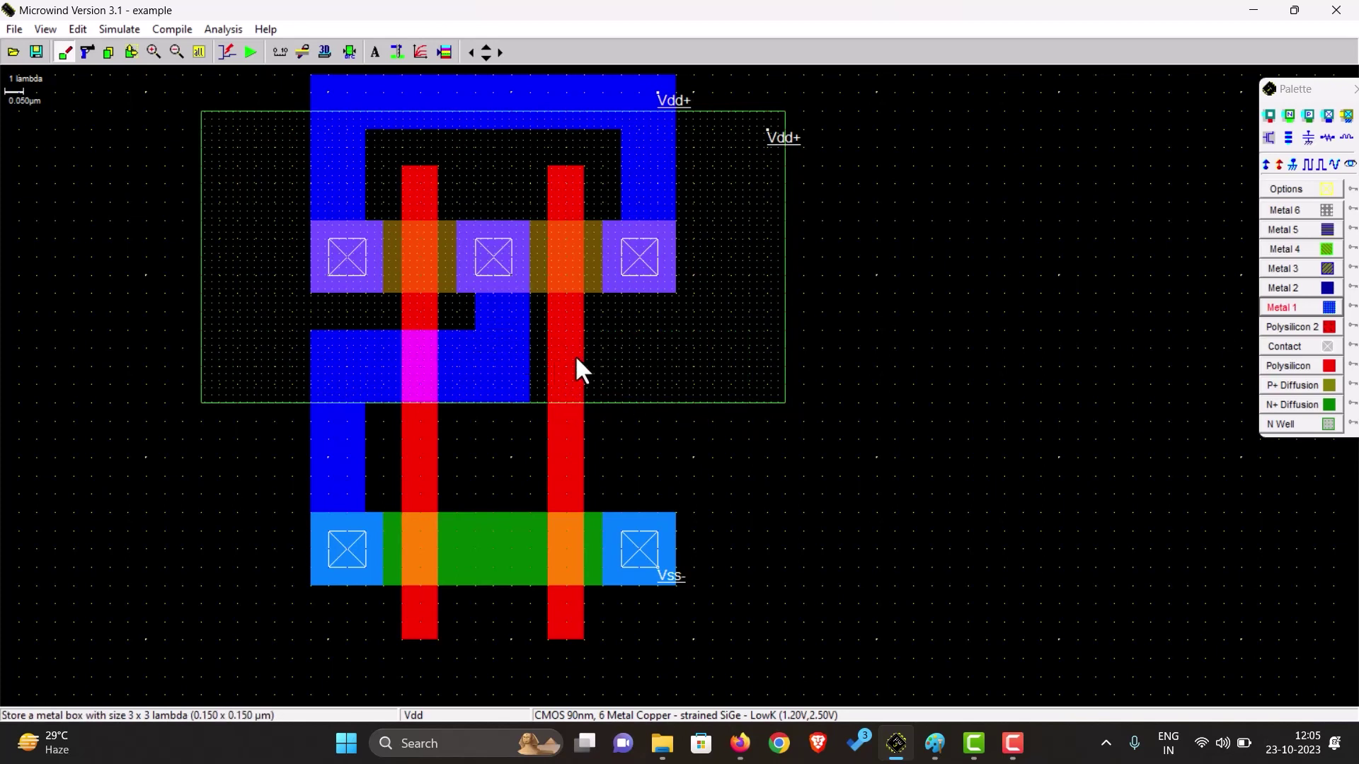
Copy the complete inverter beside the XOR layout and place the copy next to the NAND layout, level with it.
left_click(1326, 346)
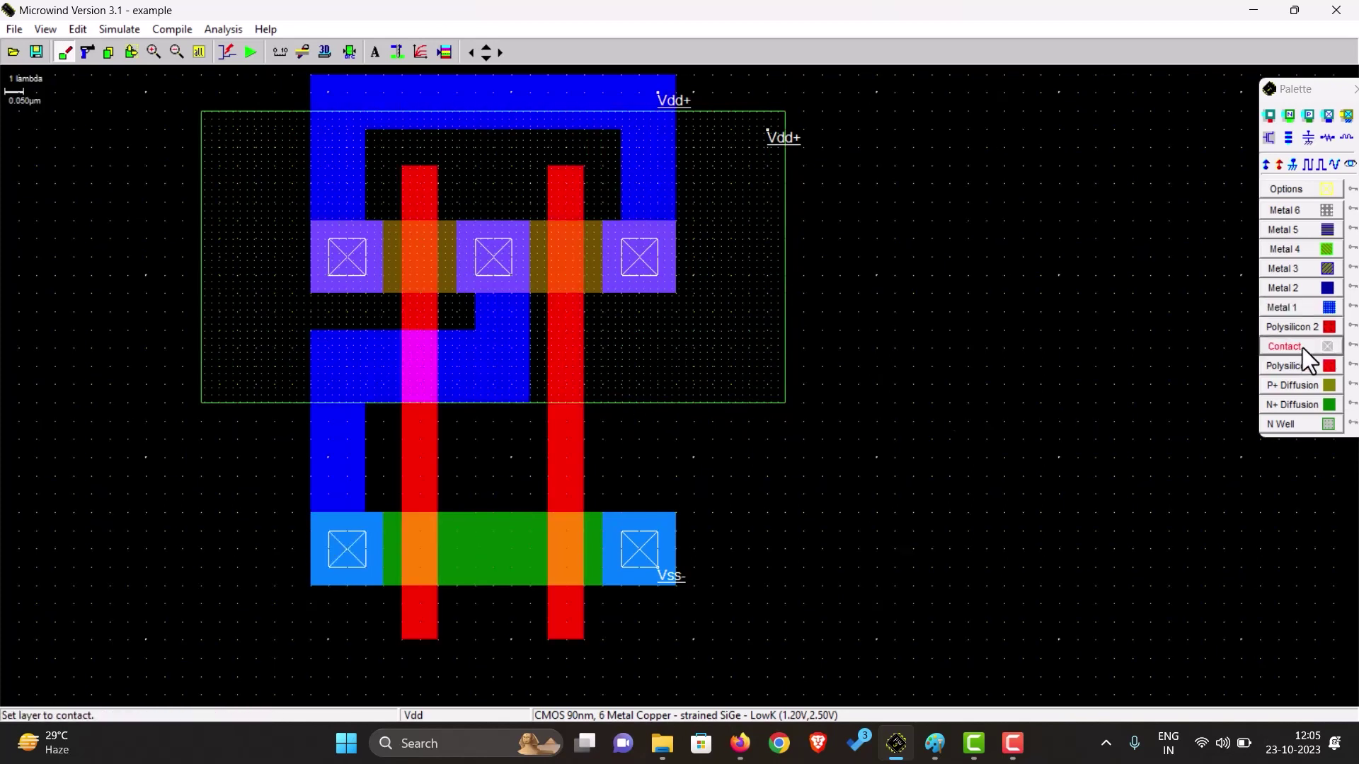
left_click(1348, 165)
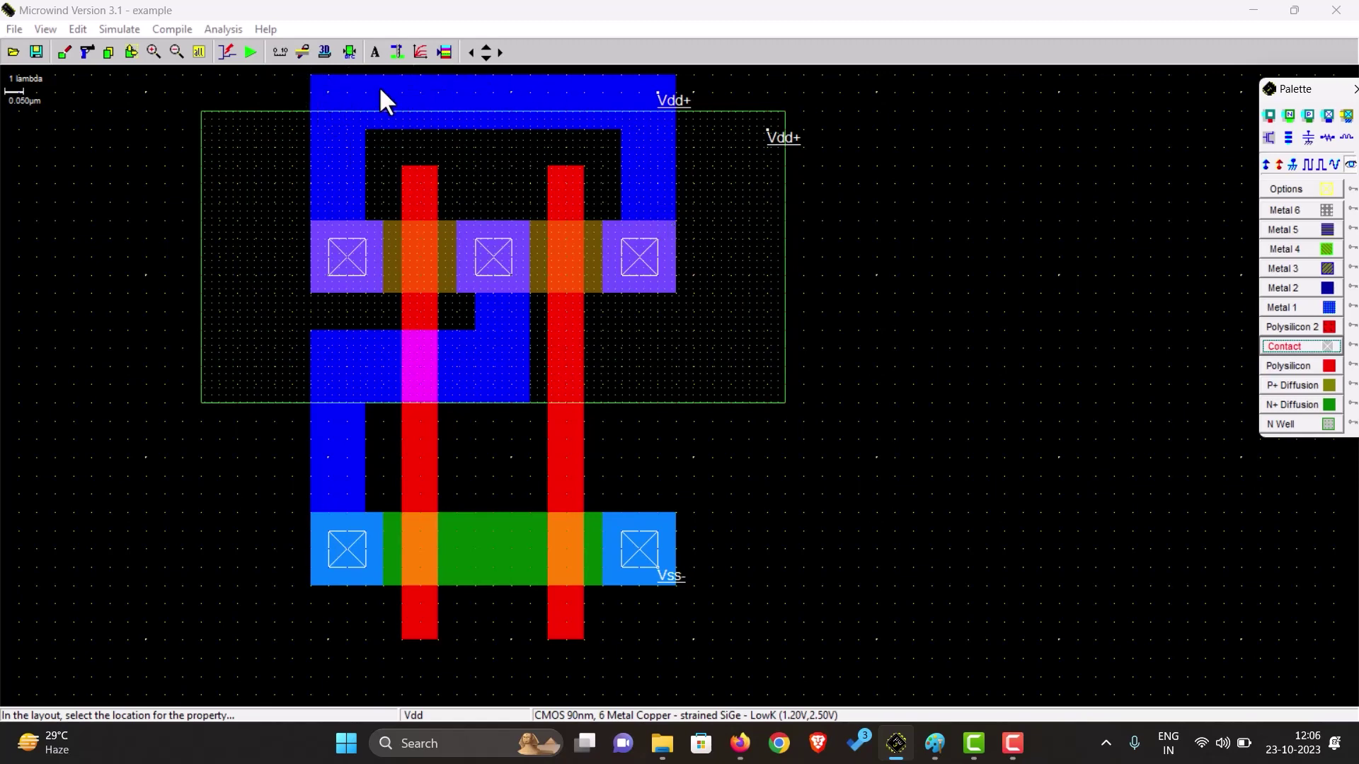
left_click(175, 51)
left_click(175, 51)
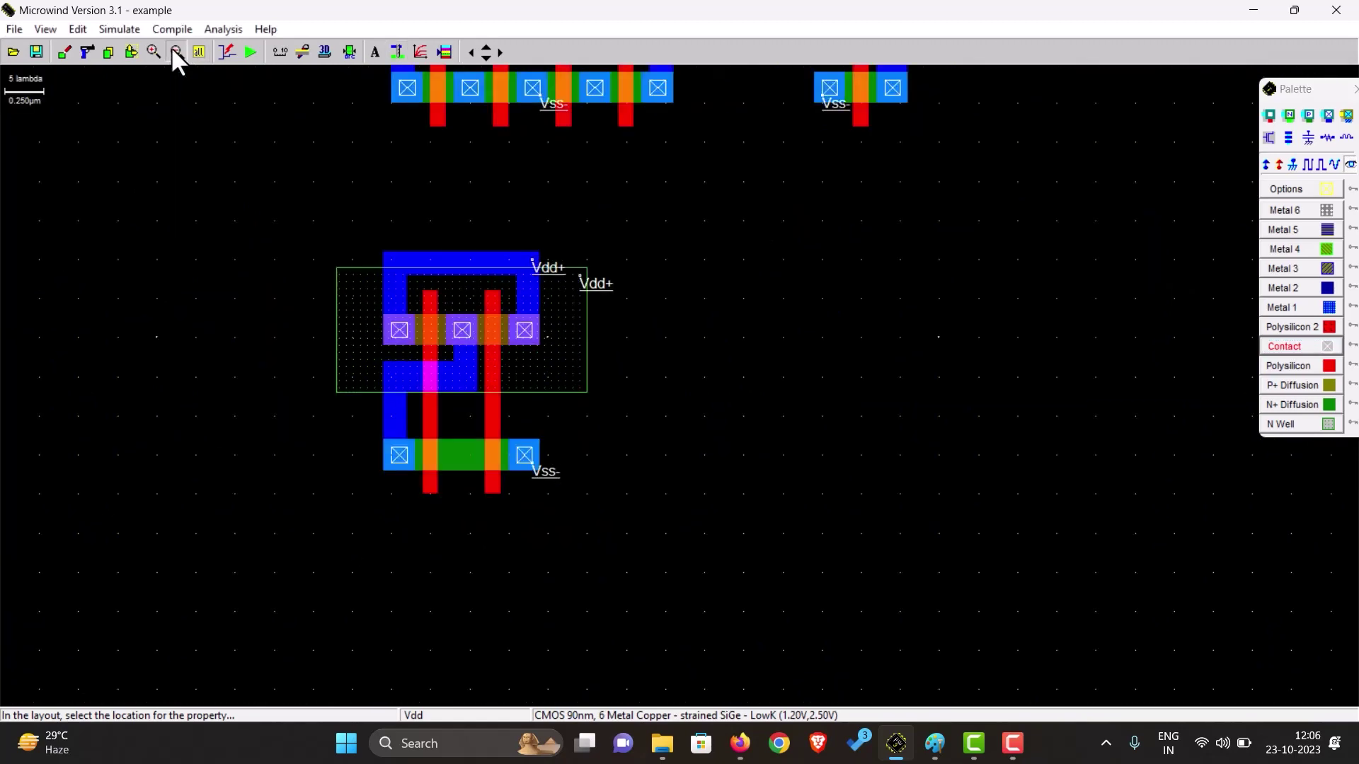
left_click(484, 47)
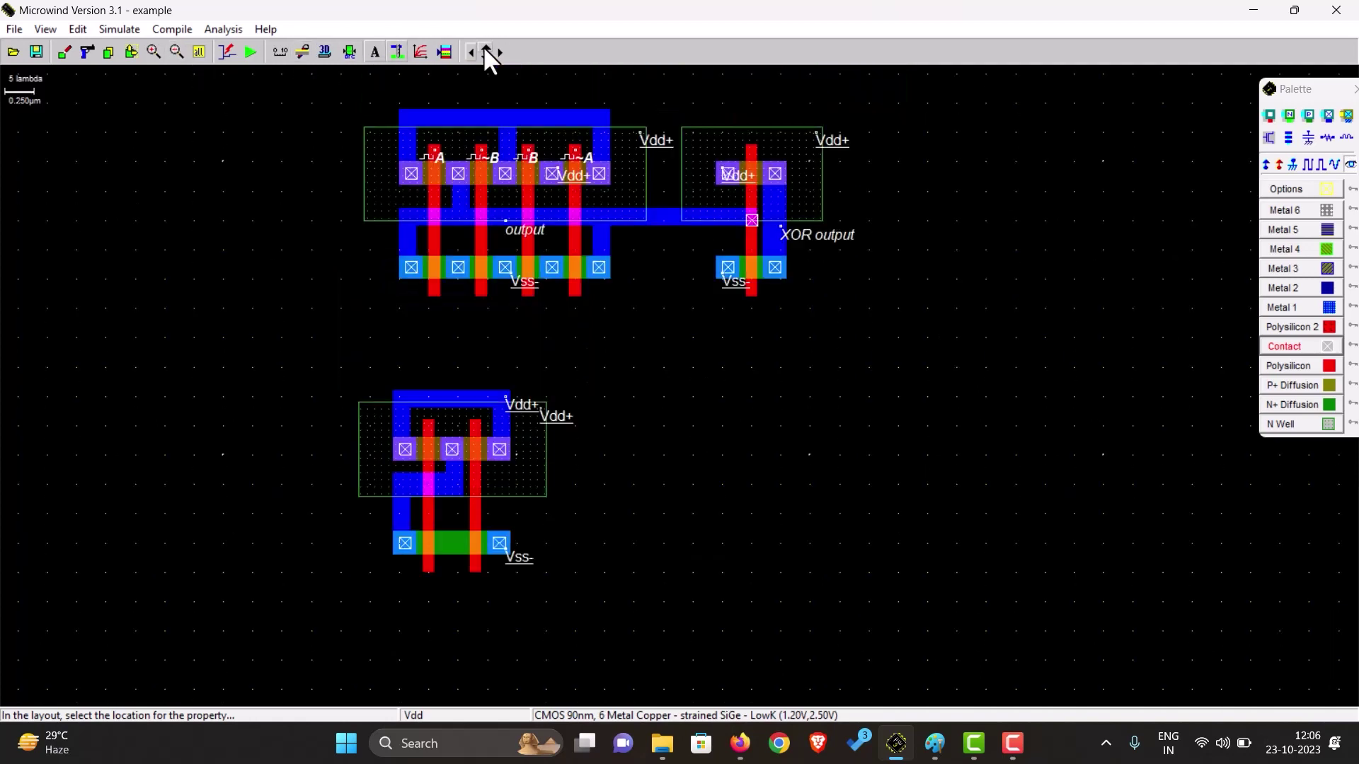
left_click(107, 48)
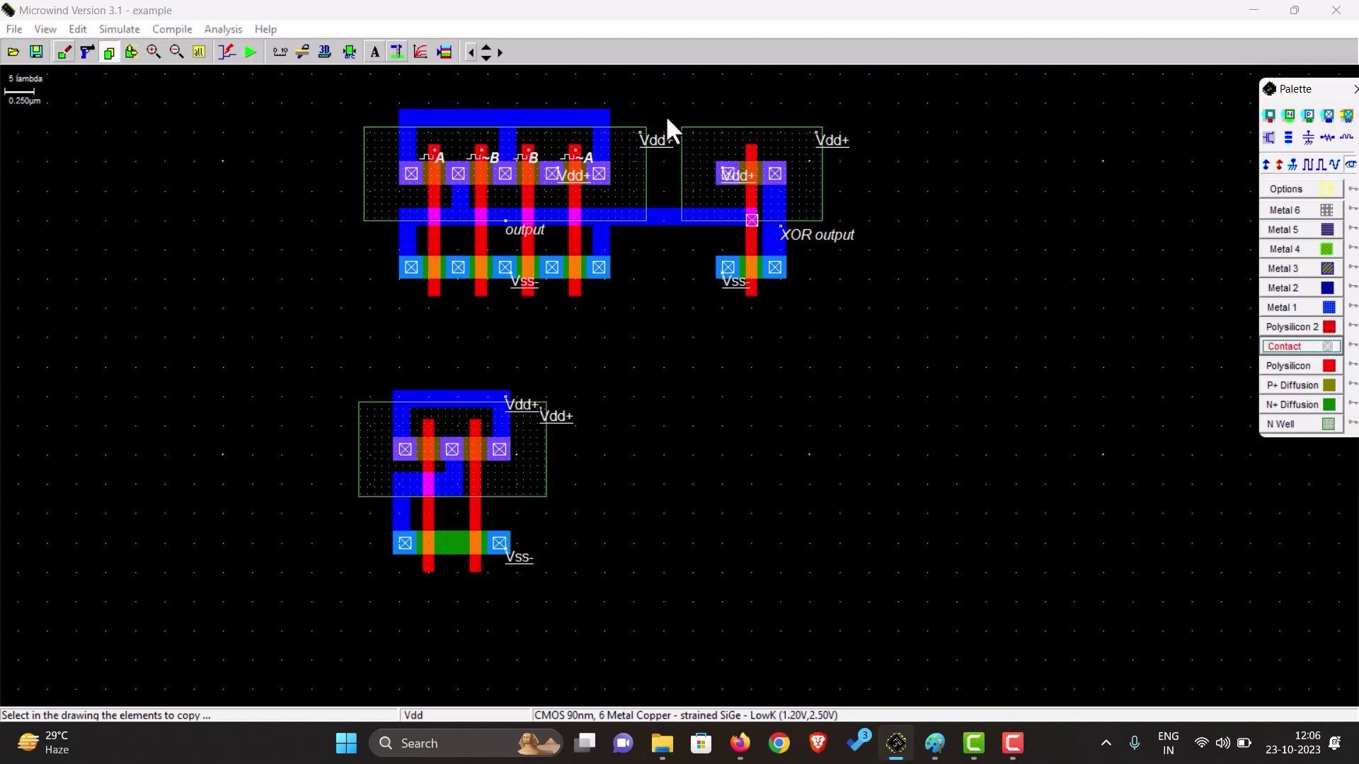
left_click_drag(673, 106, 866, 330)
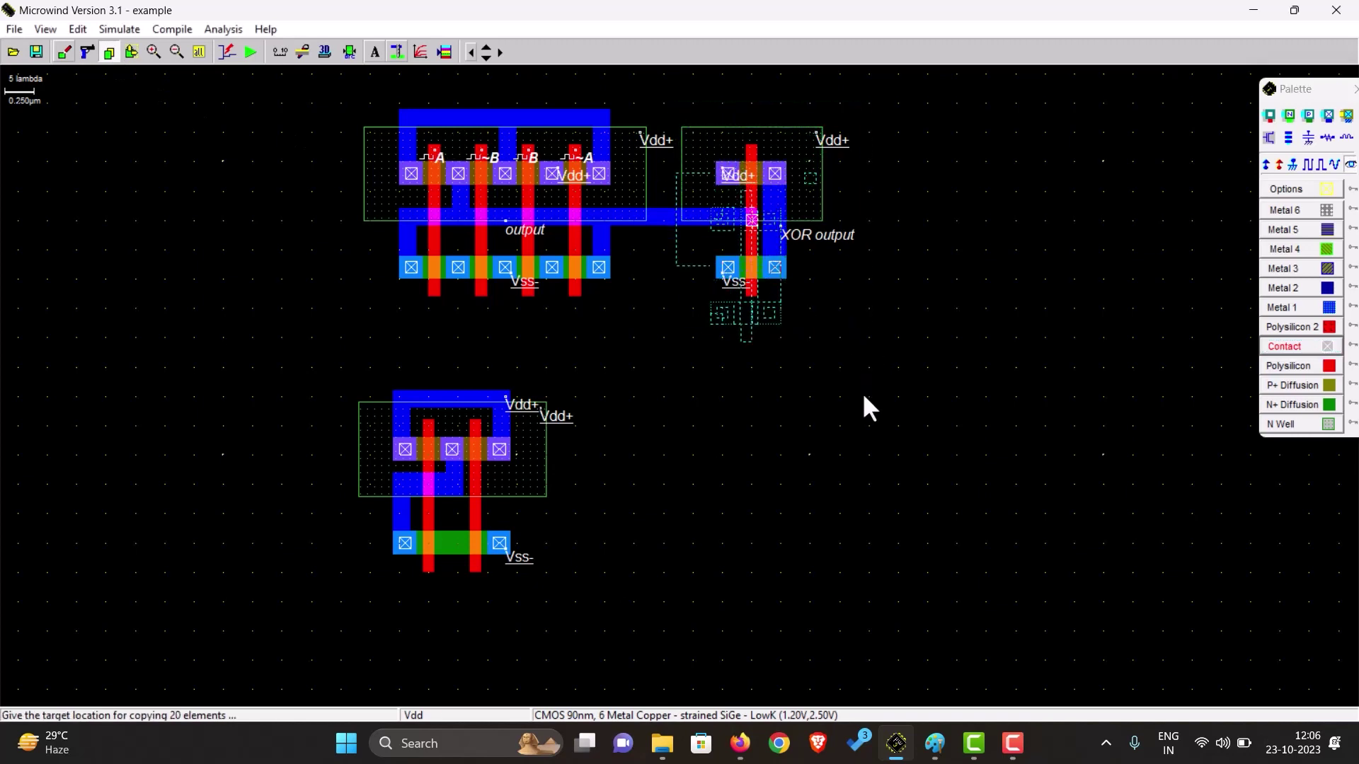
left_click(813, 607)
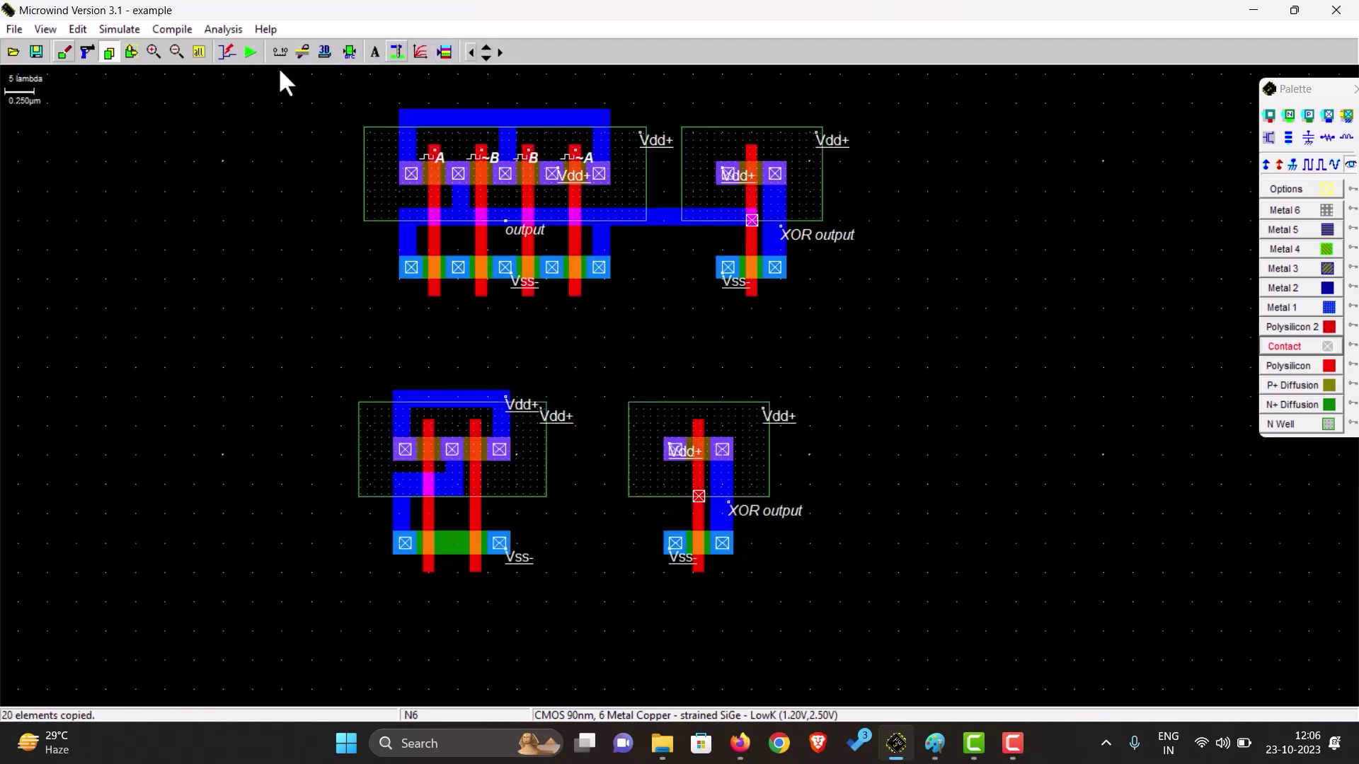
Connect the NAND output to the copied inverter's gate contact with two Metal 1 boxes of 43 x 3 and 51 x 1 lambda.
left_click(153, 52)
left_click_drag(476, 434, 582, 486)
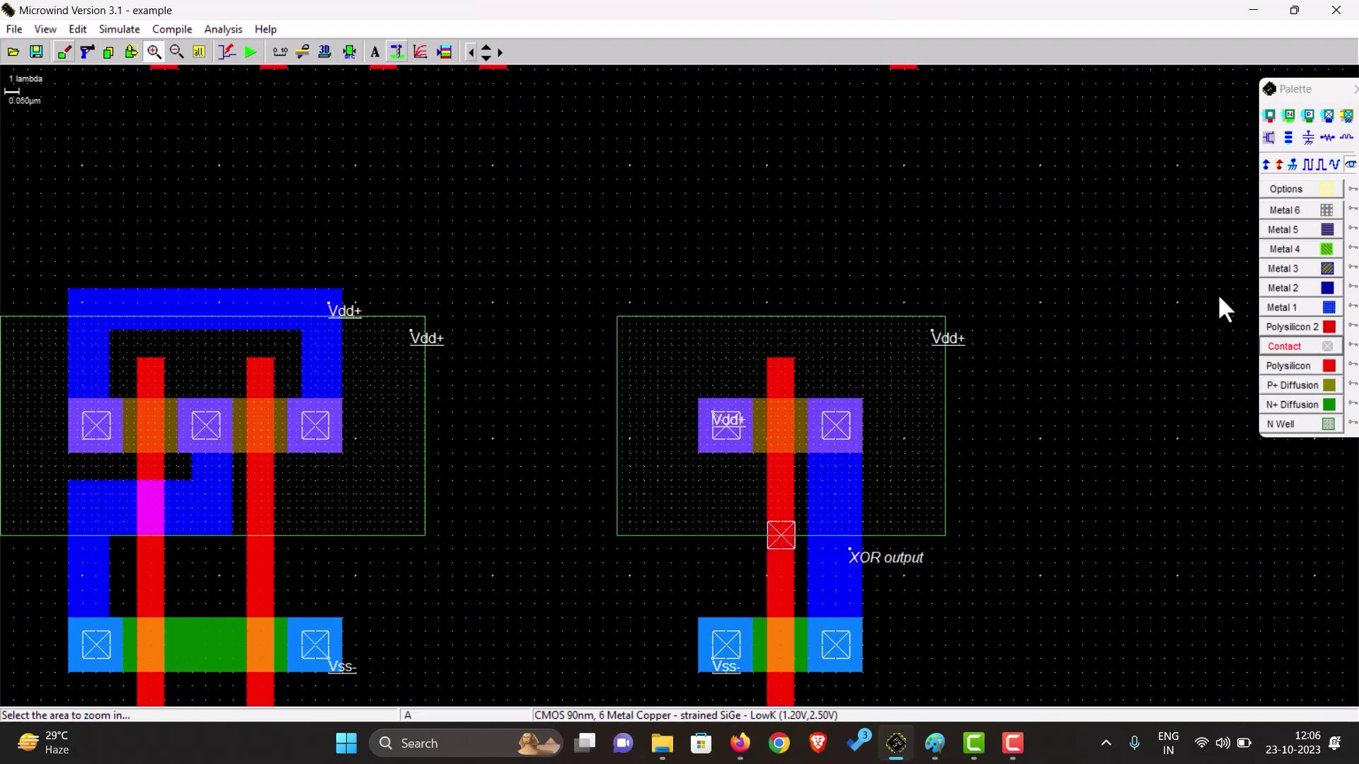
left_click(1287, 307)
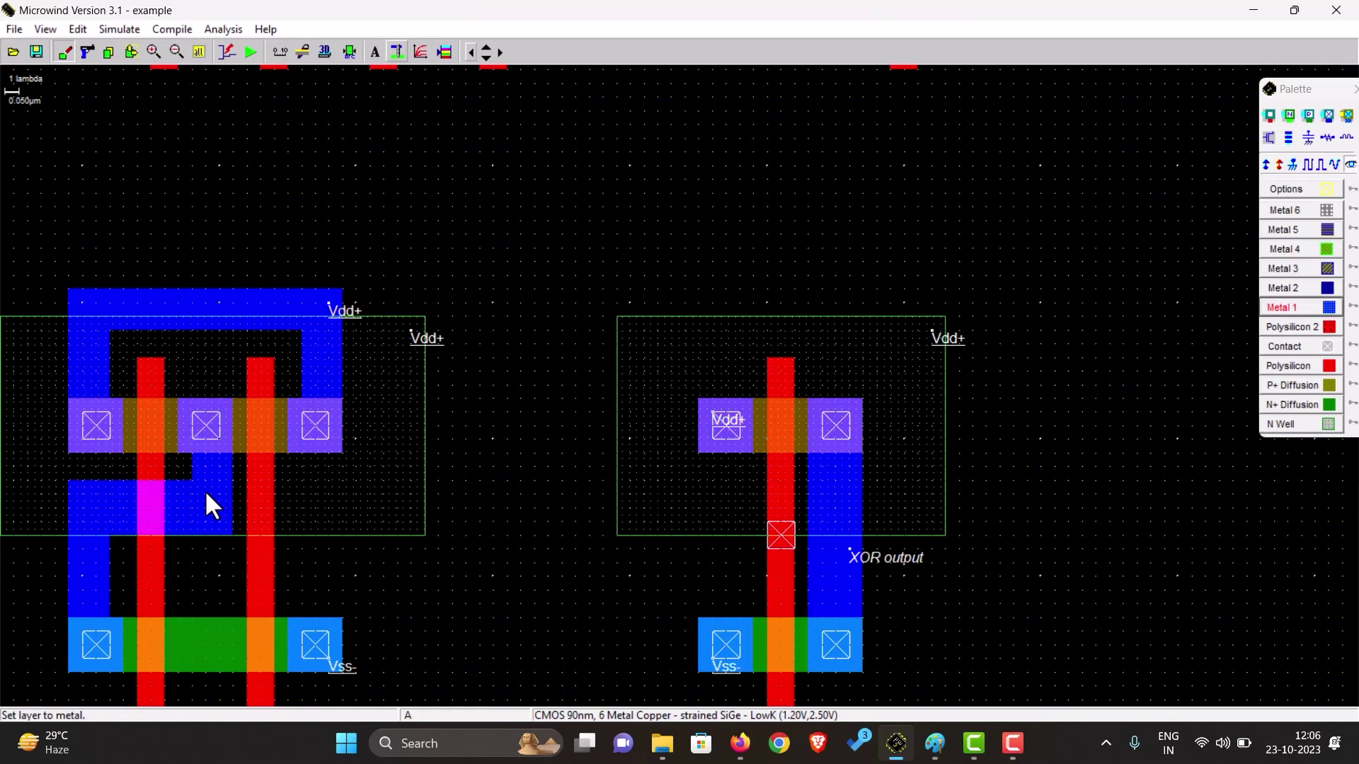
left_click_drag(206, 494, 793, 536)
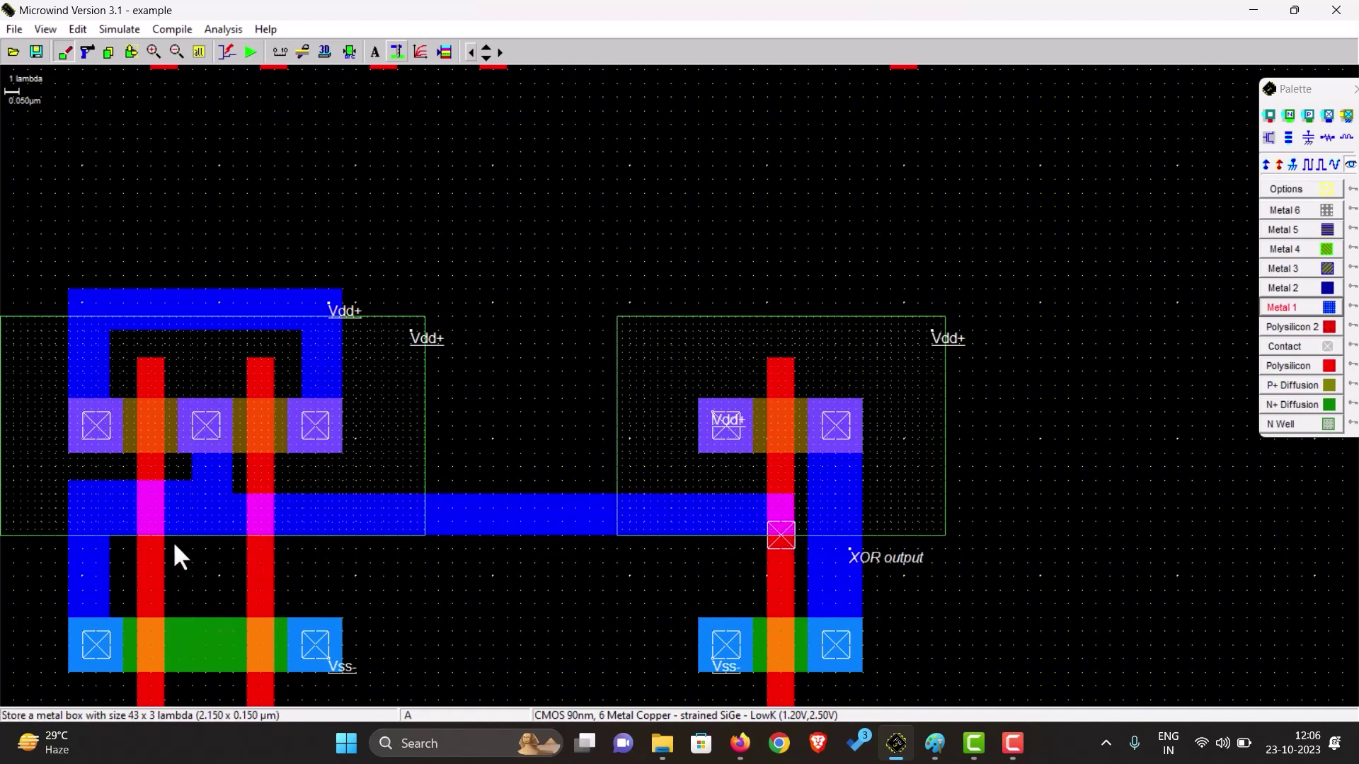
left_click_drag(97, 541, 791, 551)
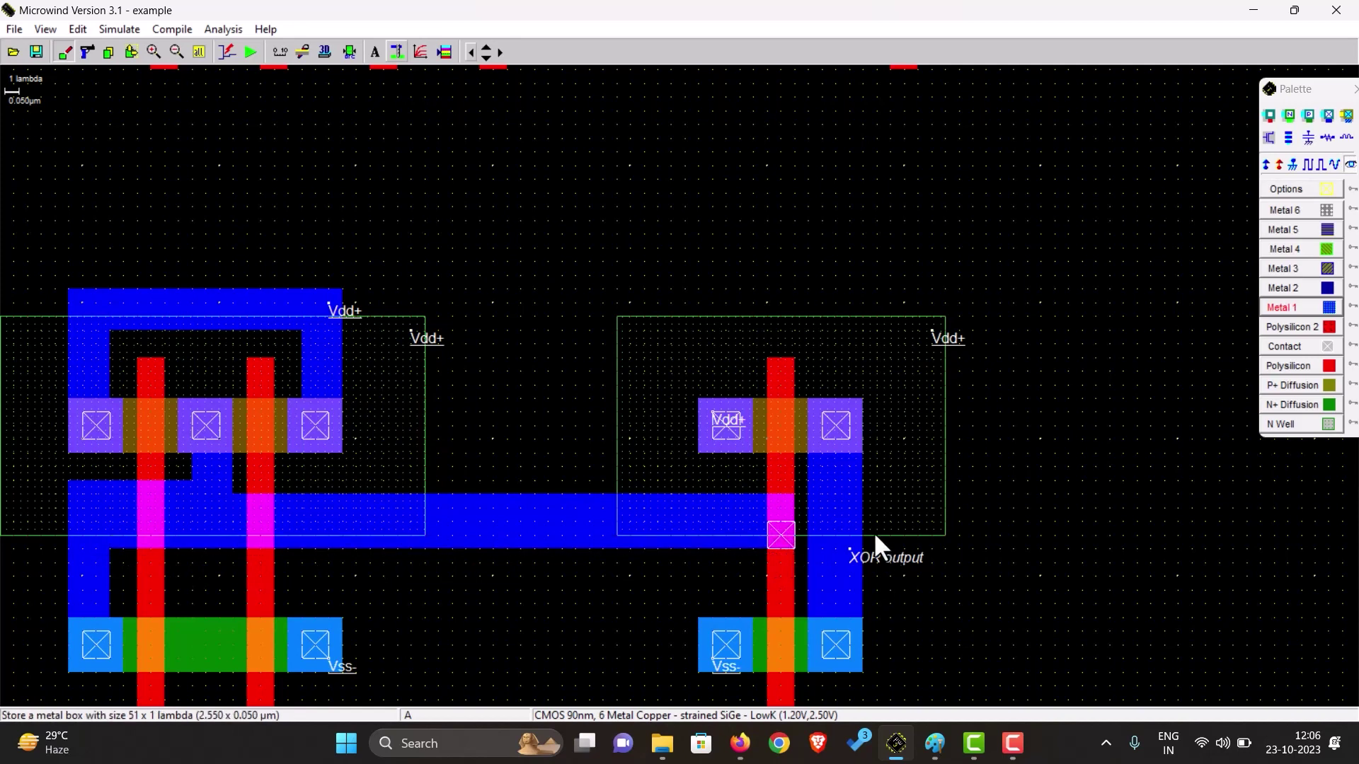
Delete the copied inverter's XOR output label and place a simulation-visible label named Carry on its output metal.
left_click(486, 58)
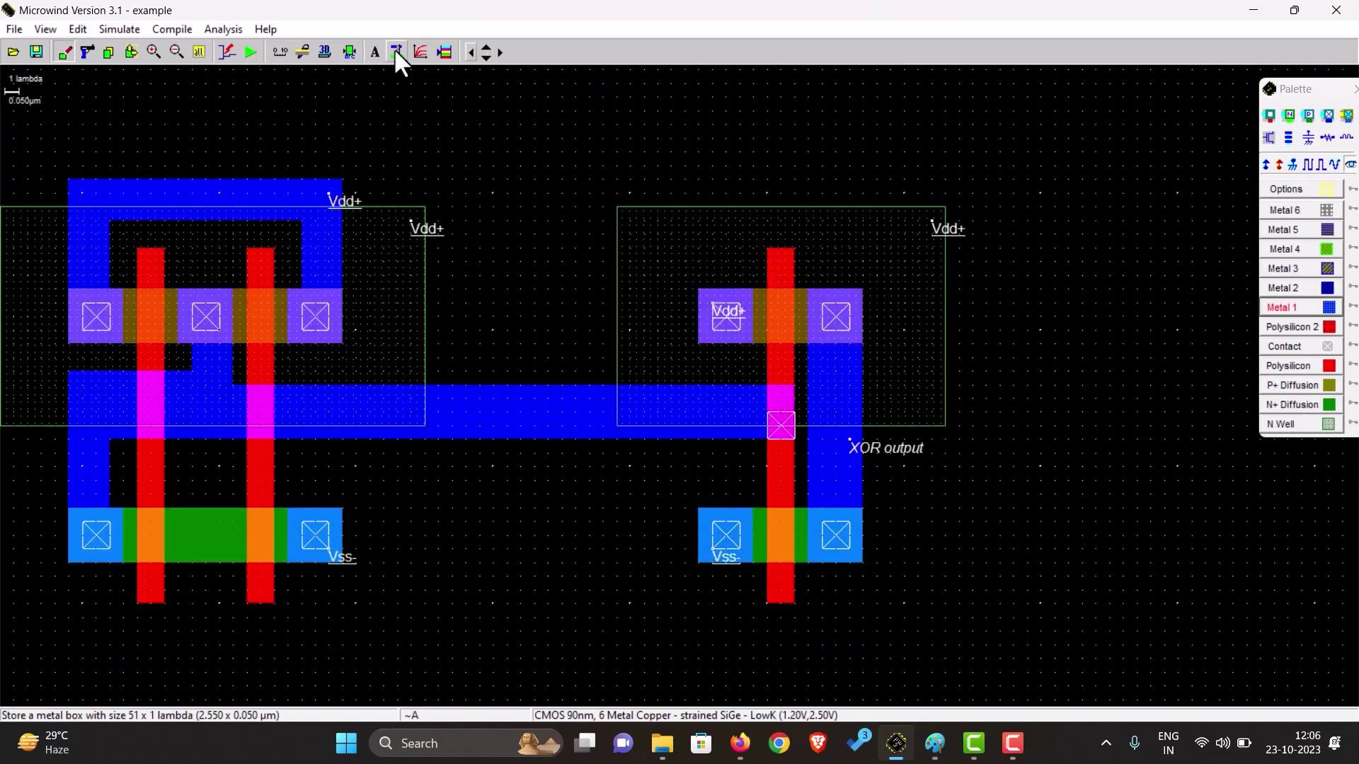
key("ctrl+x")
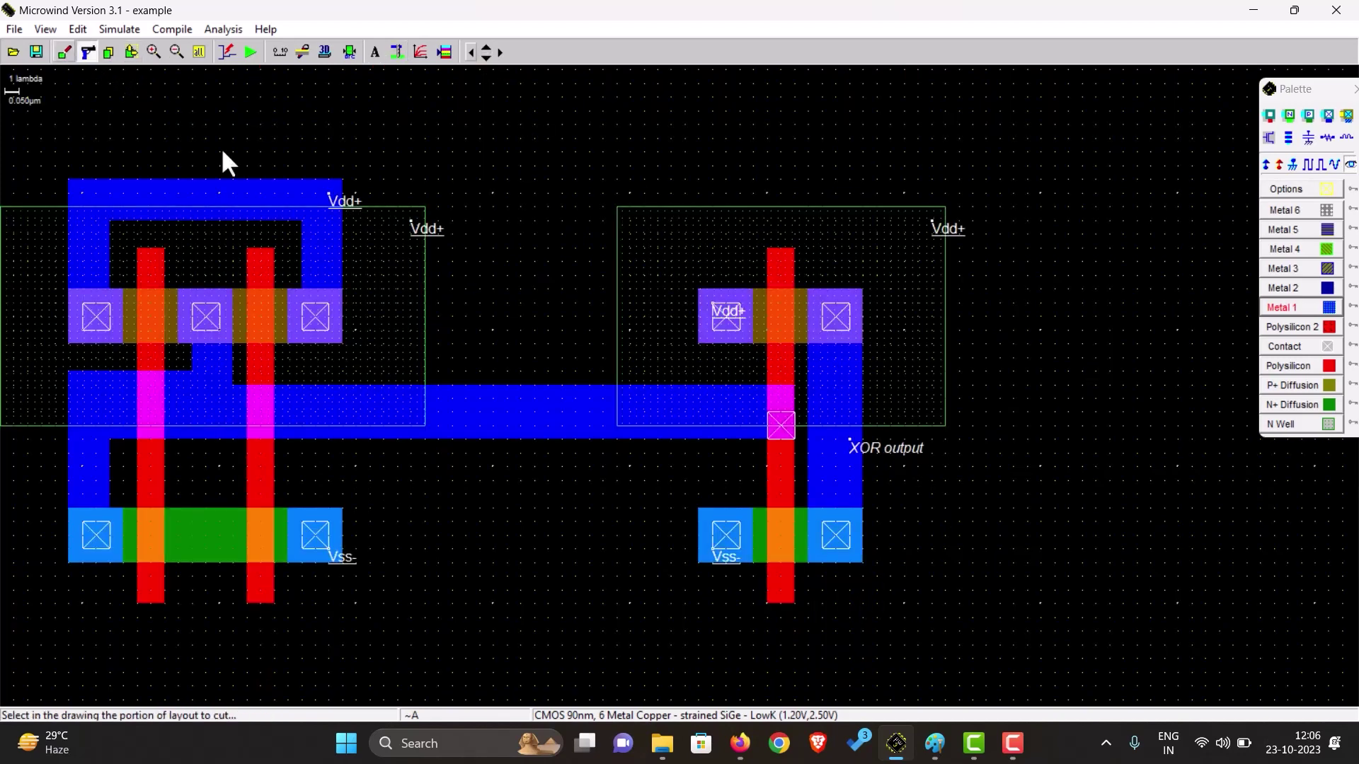
left_click(851, 437)
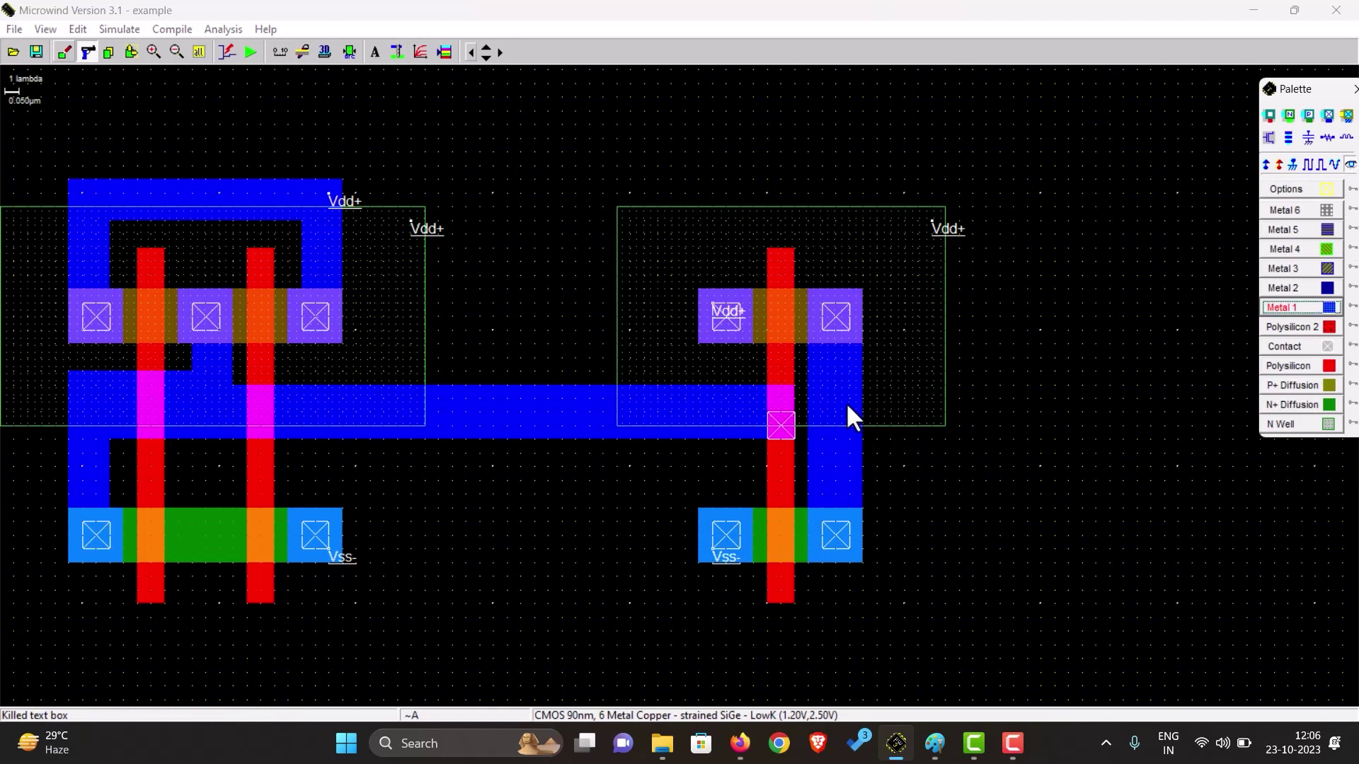
left_click(1351, 166)
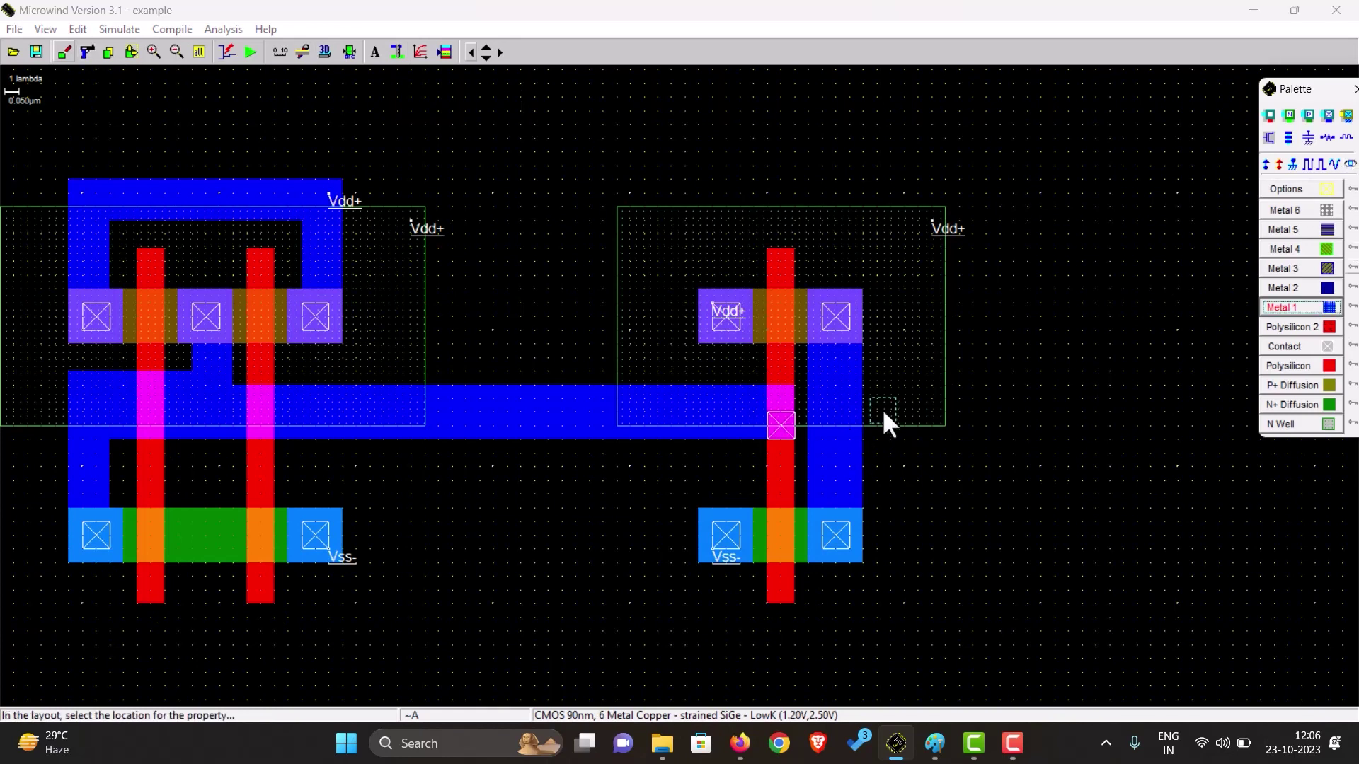
left_click(837, 428)
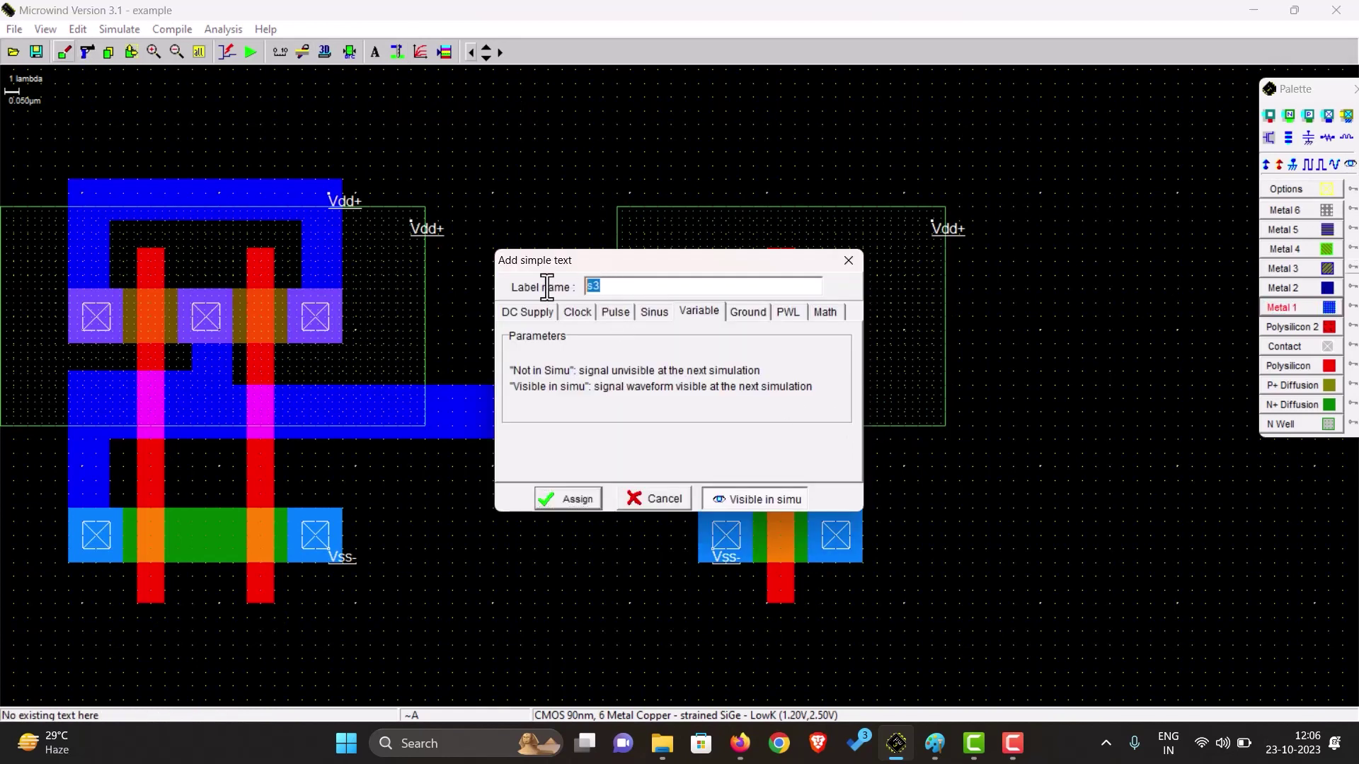
type("AND output")
key("BackSpace")
key("BackSpace")
key("BackSpace")
key("BackSpace")
key("BackSpace")
key("BackSpace")
key("BackSpace")
key("BackSpace")
key("BackSpace")
key("BackSpace")
type("Carry")
left_click(584, 500)
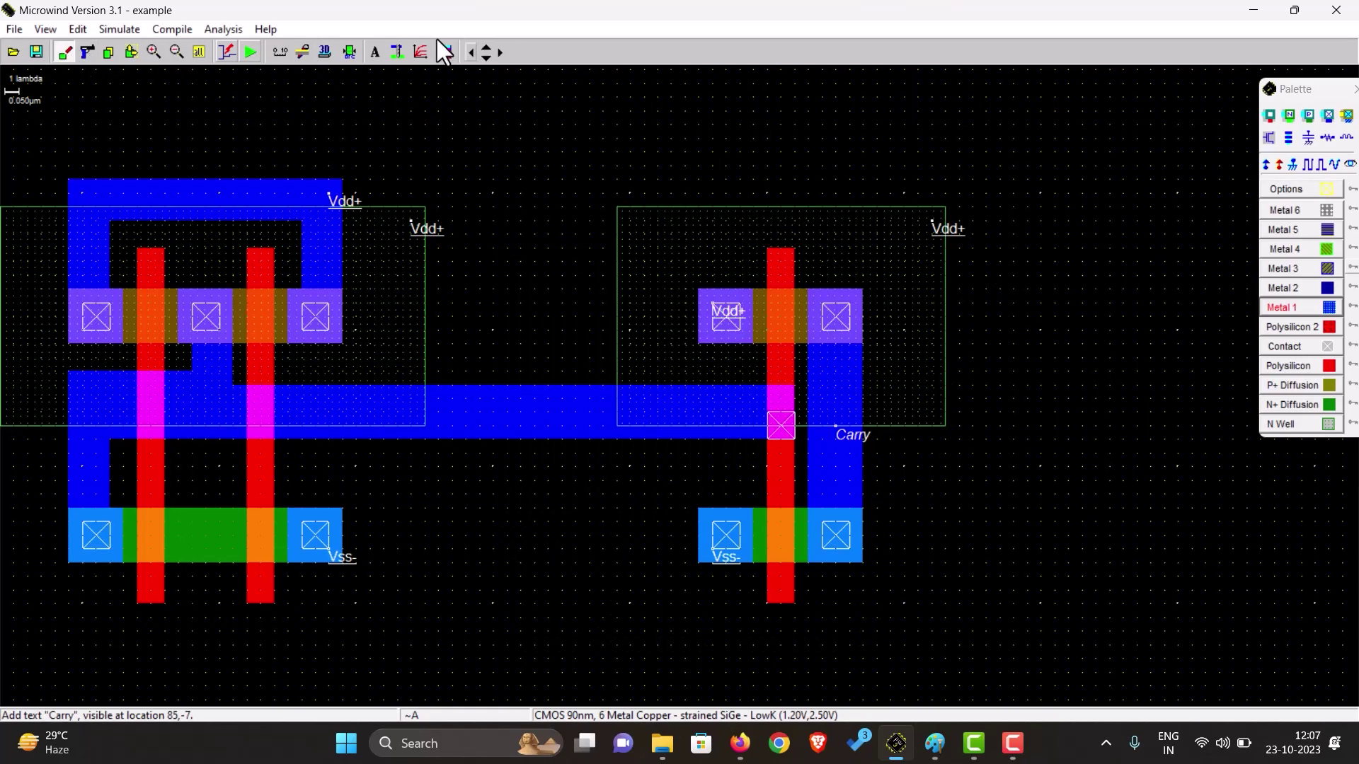
Rename the XOR output label on the upper inverter as SUM.
left_click(487, 46)
left_click(487, 47)
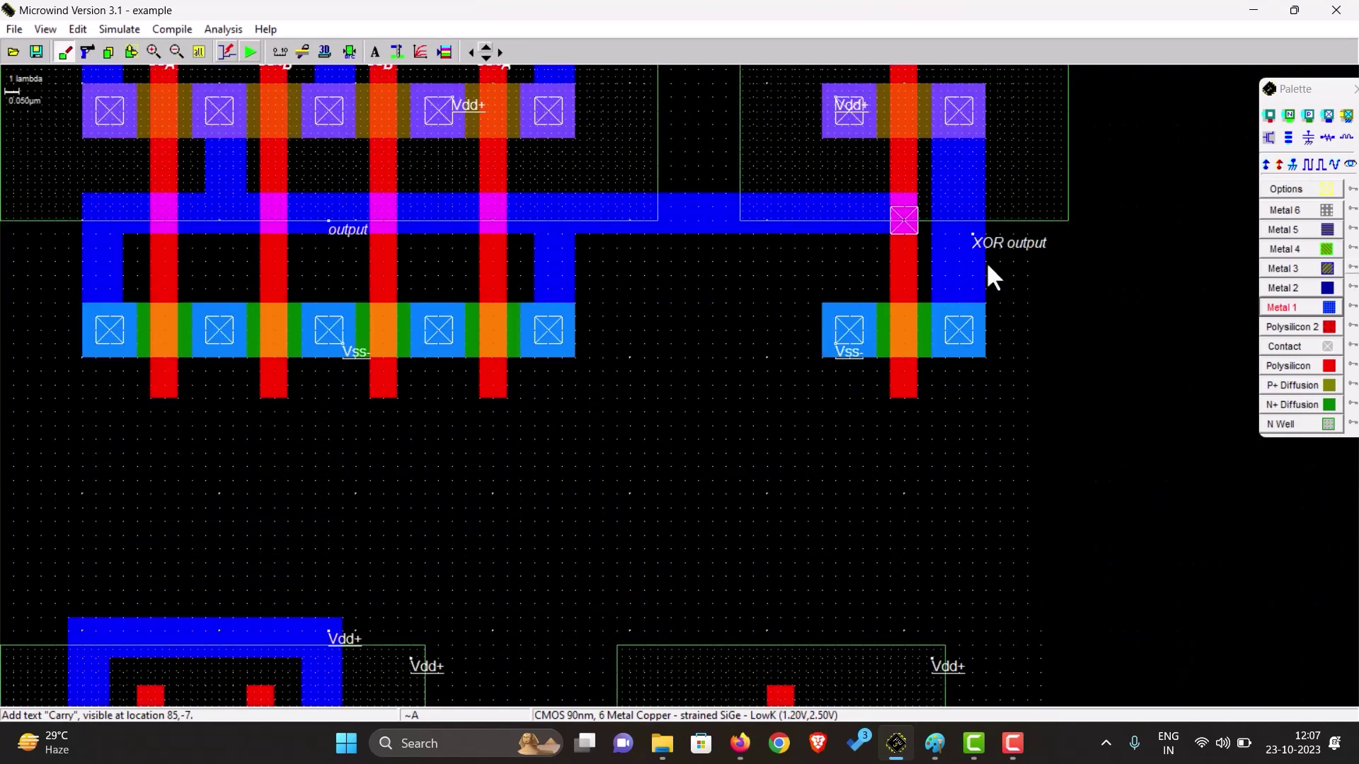
left_click(971, 235)
left_click_drag(679, 287, 562, 288)
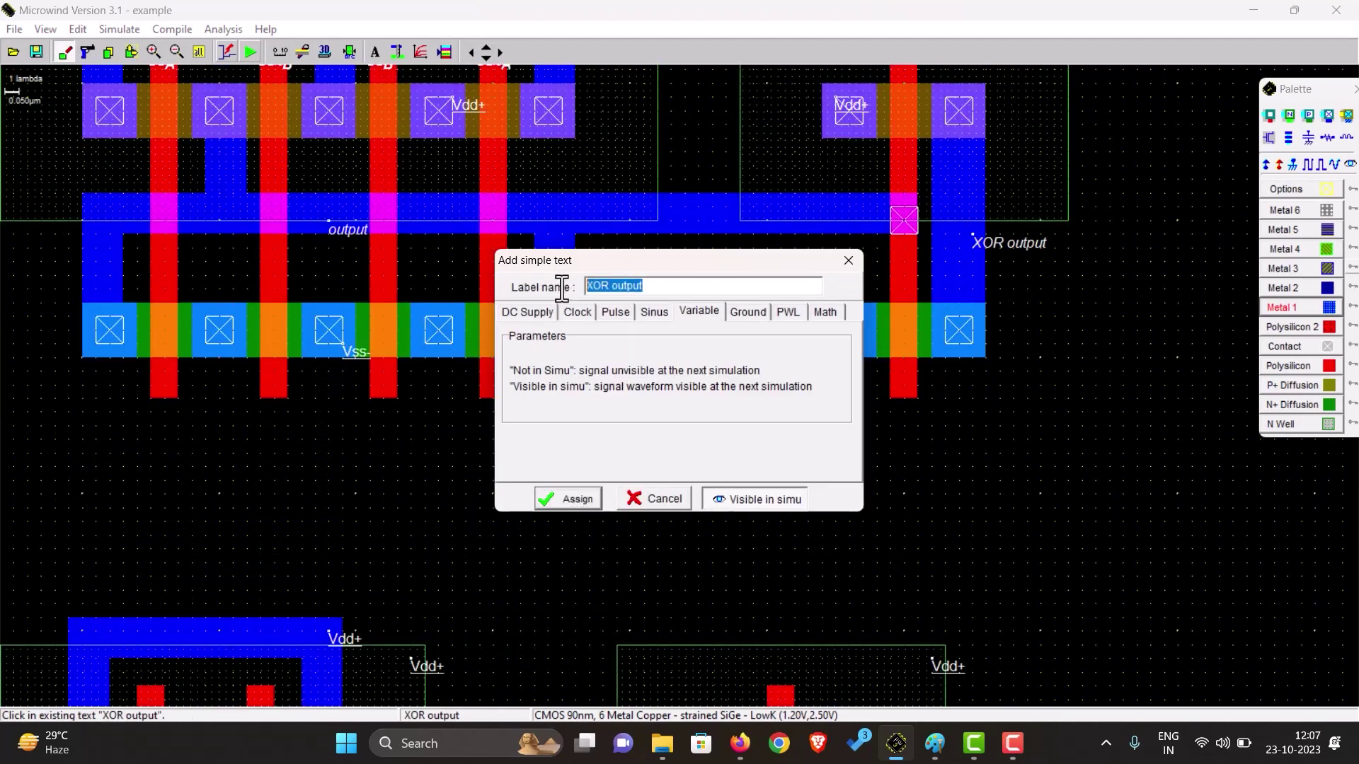
type("SUM")
left_click(576, 500)
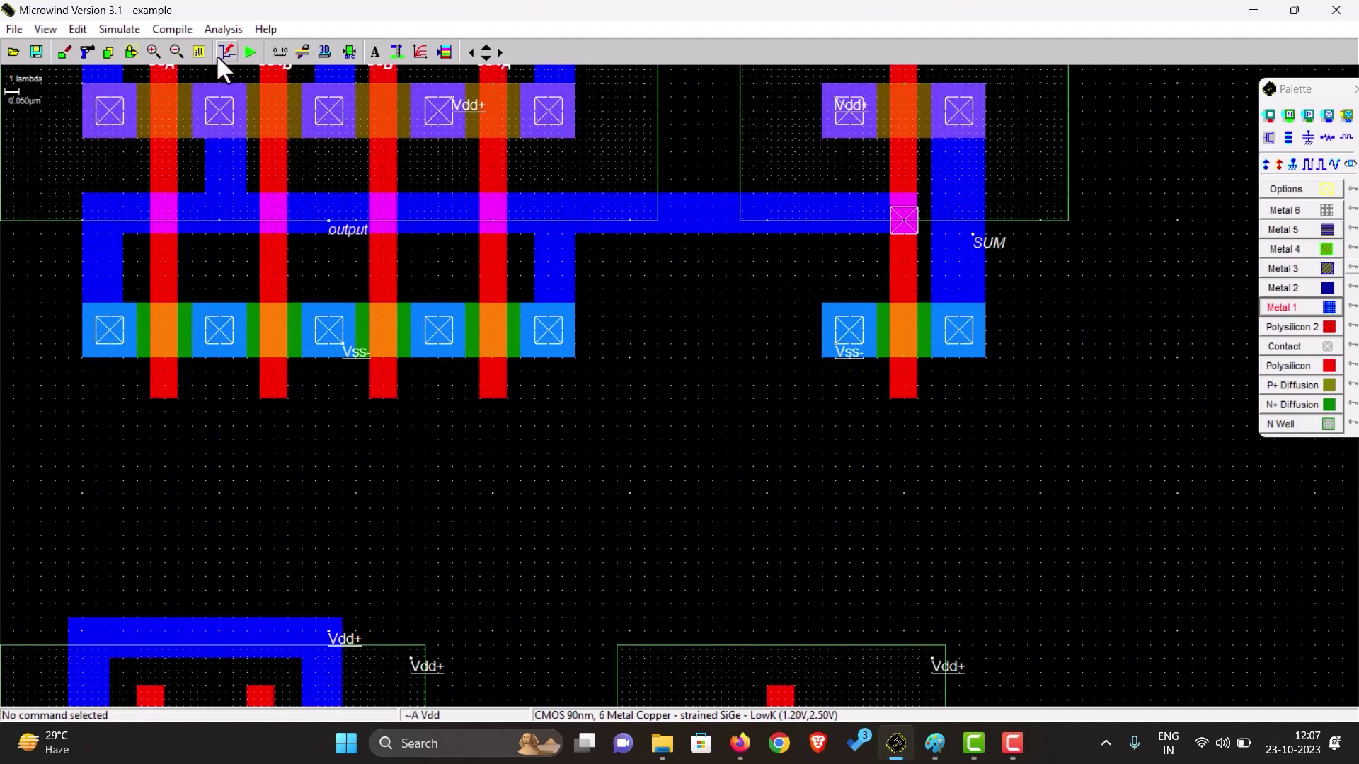
Copy the A and B clock labels from the XOR gates onto the two polysilicon gates of the NAND layout.
left_click(176, 52)
left_click(176, 51)
left_click(486, 57)
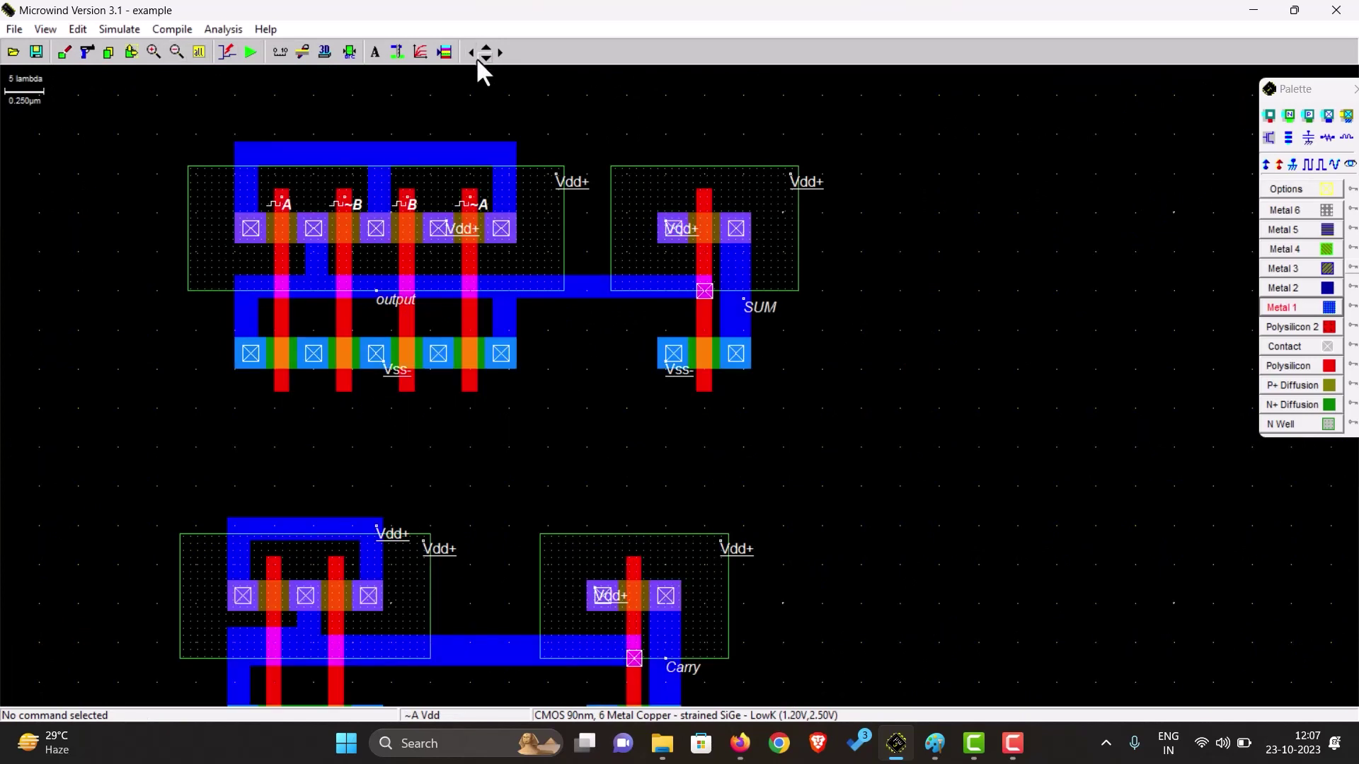
left_click(486, 58)
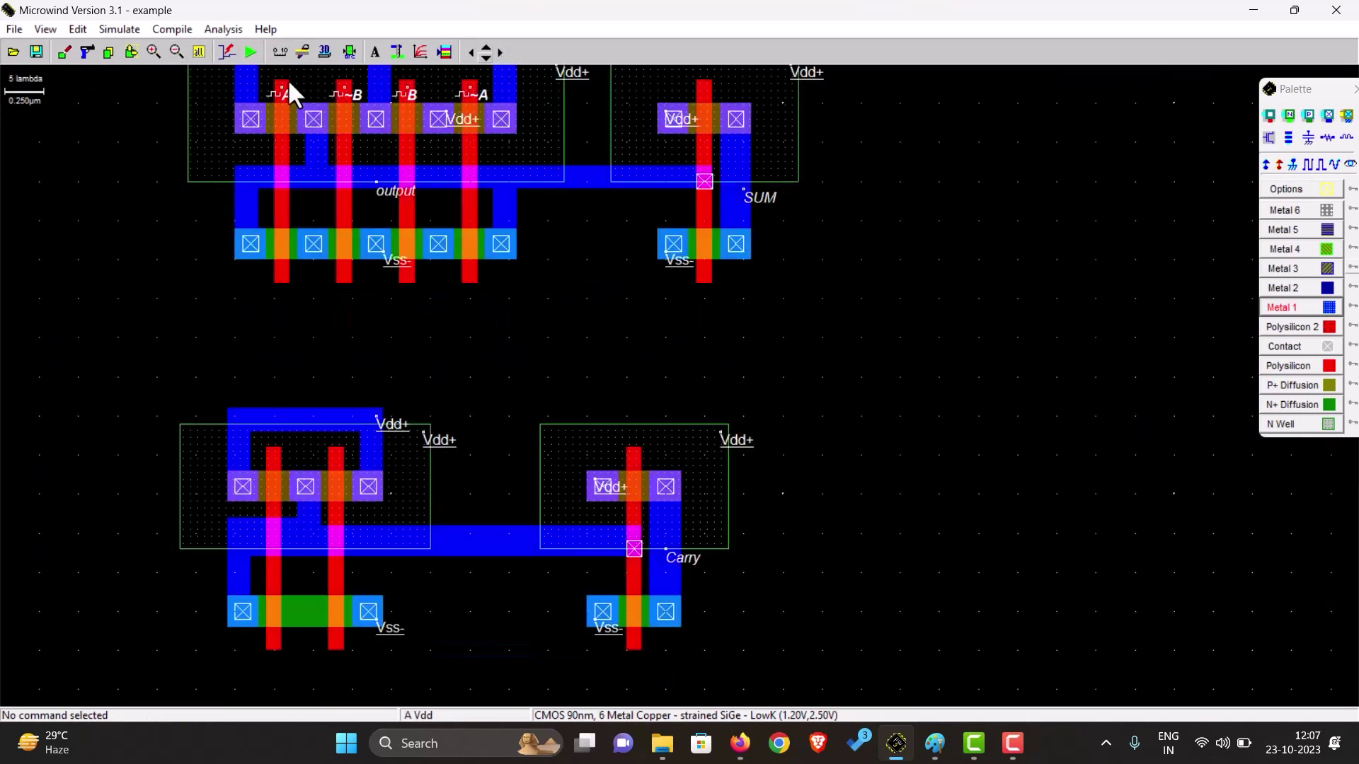
left_click(108, 51)
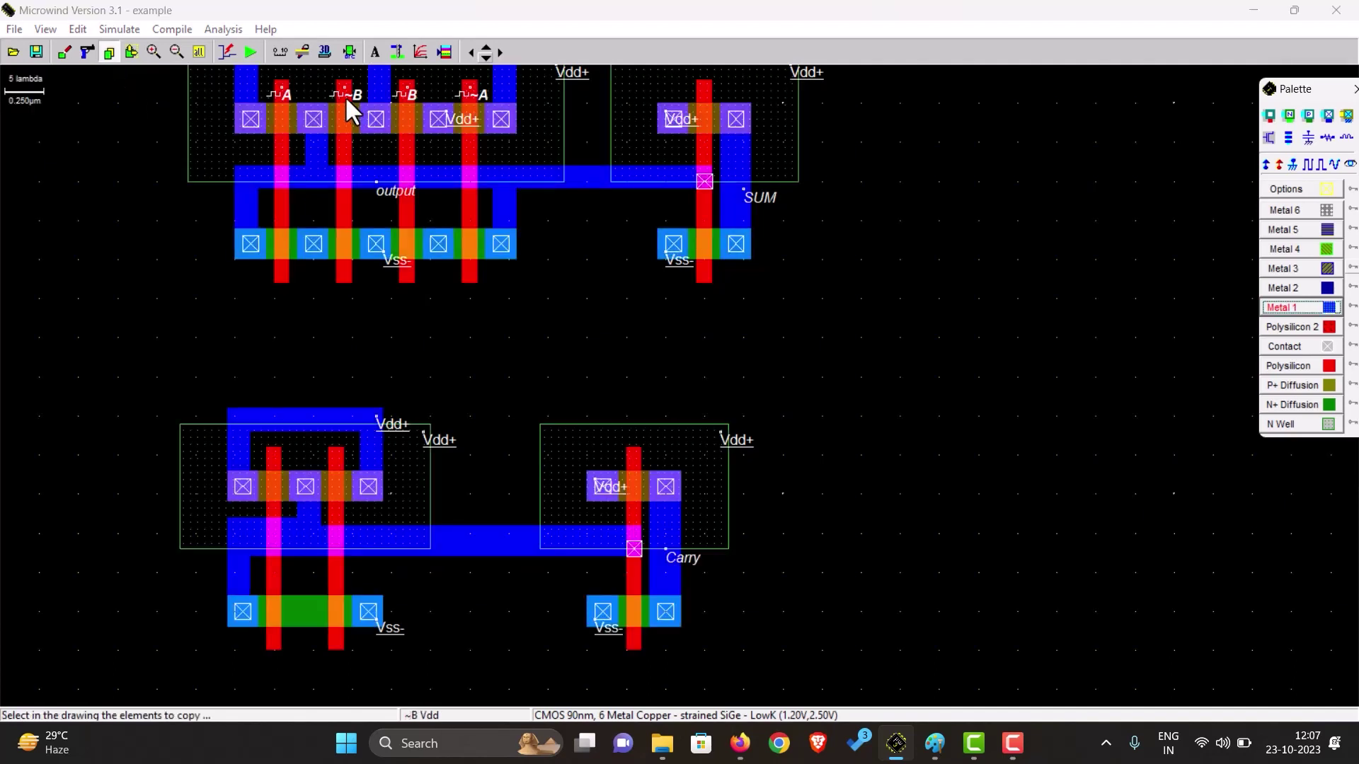
left_click(280, 86)
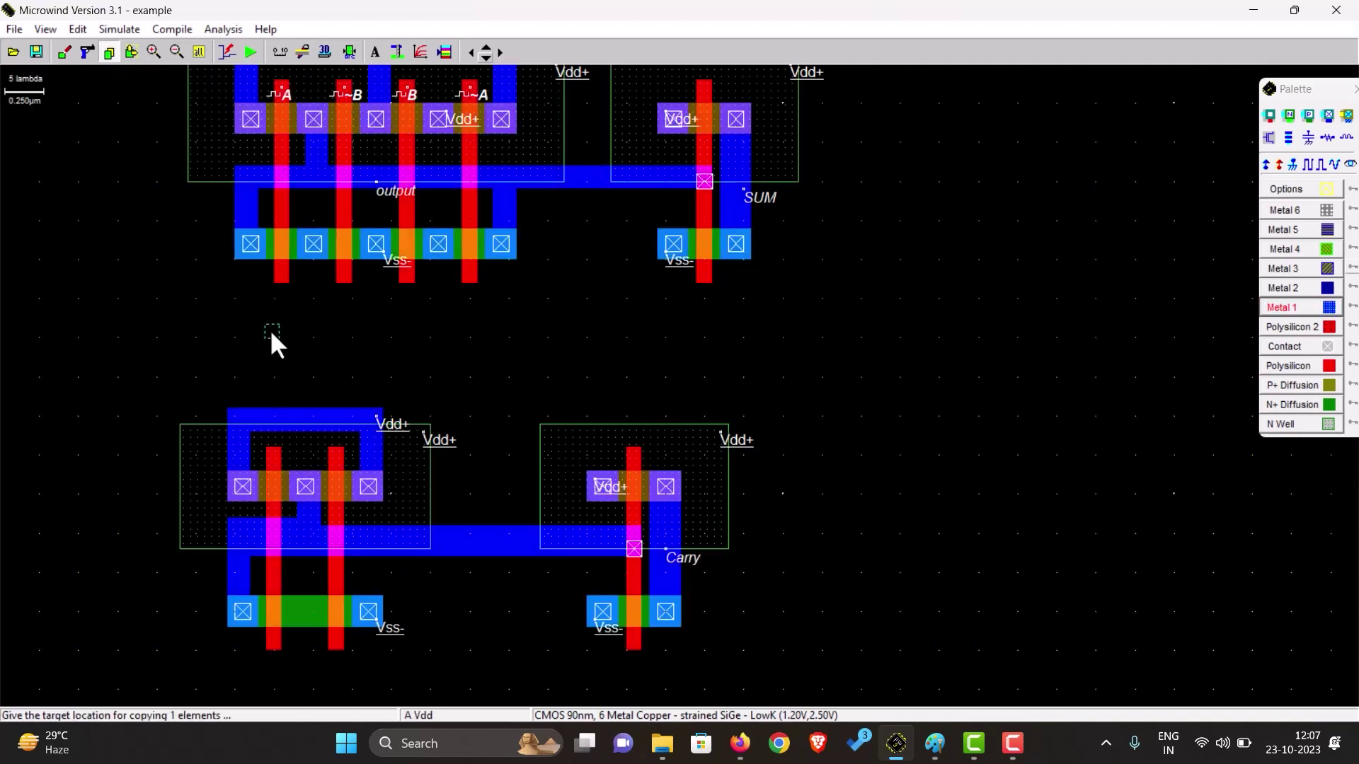
left_click(273, 452)
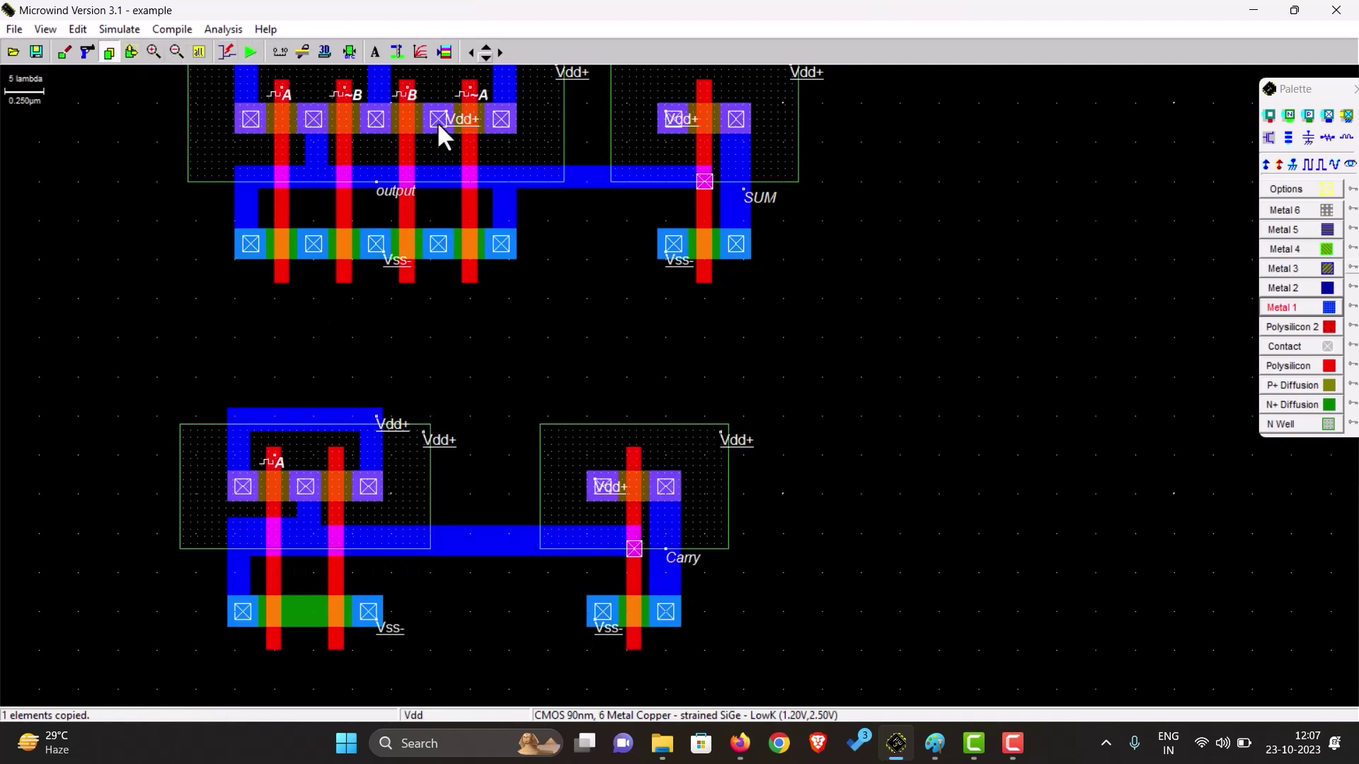
left_click(406, 86)
Run the analog simulation of the half adder and adjust the waveform time scale.
left_click(250, 54)
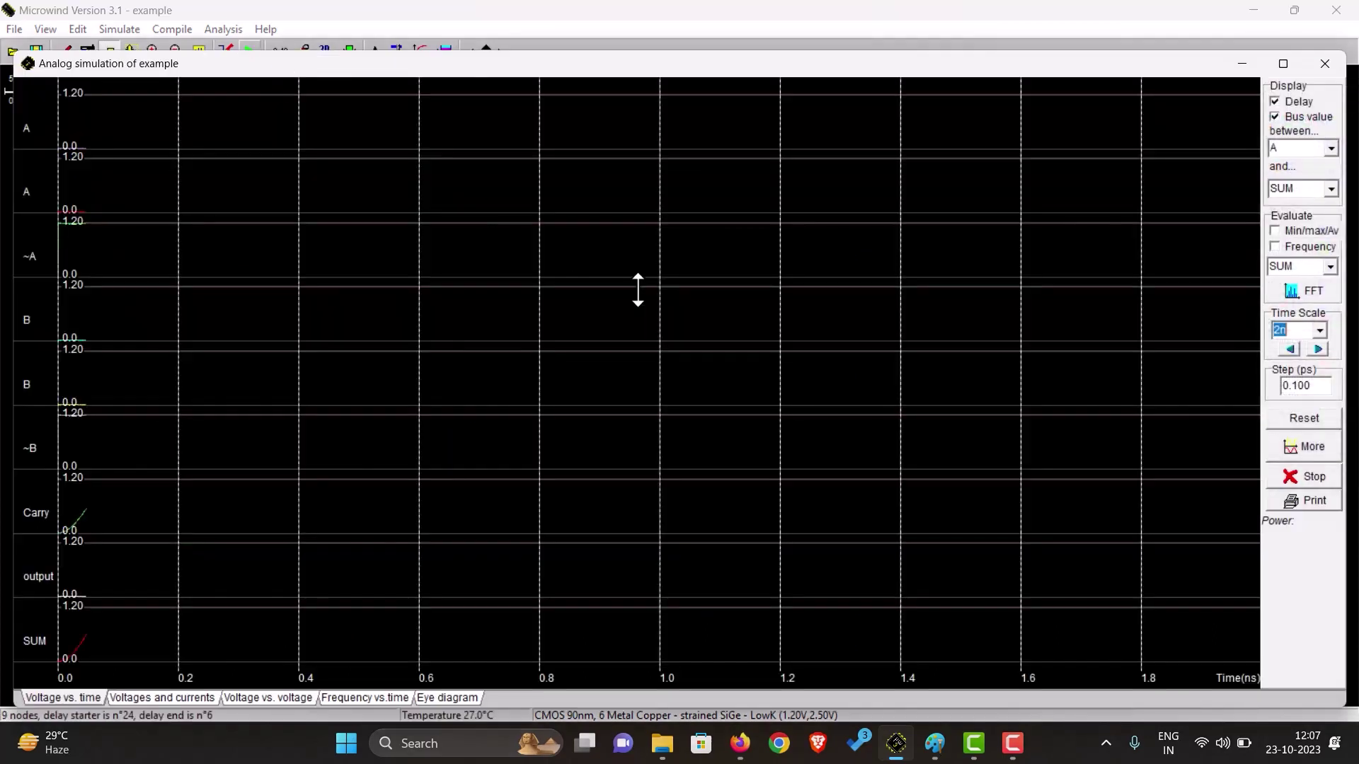
left_click(1319, 331)
left_click(1297, 350)
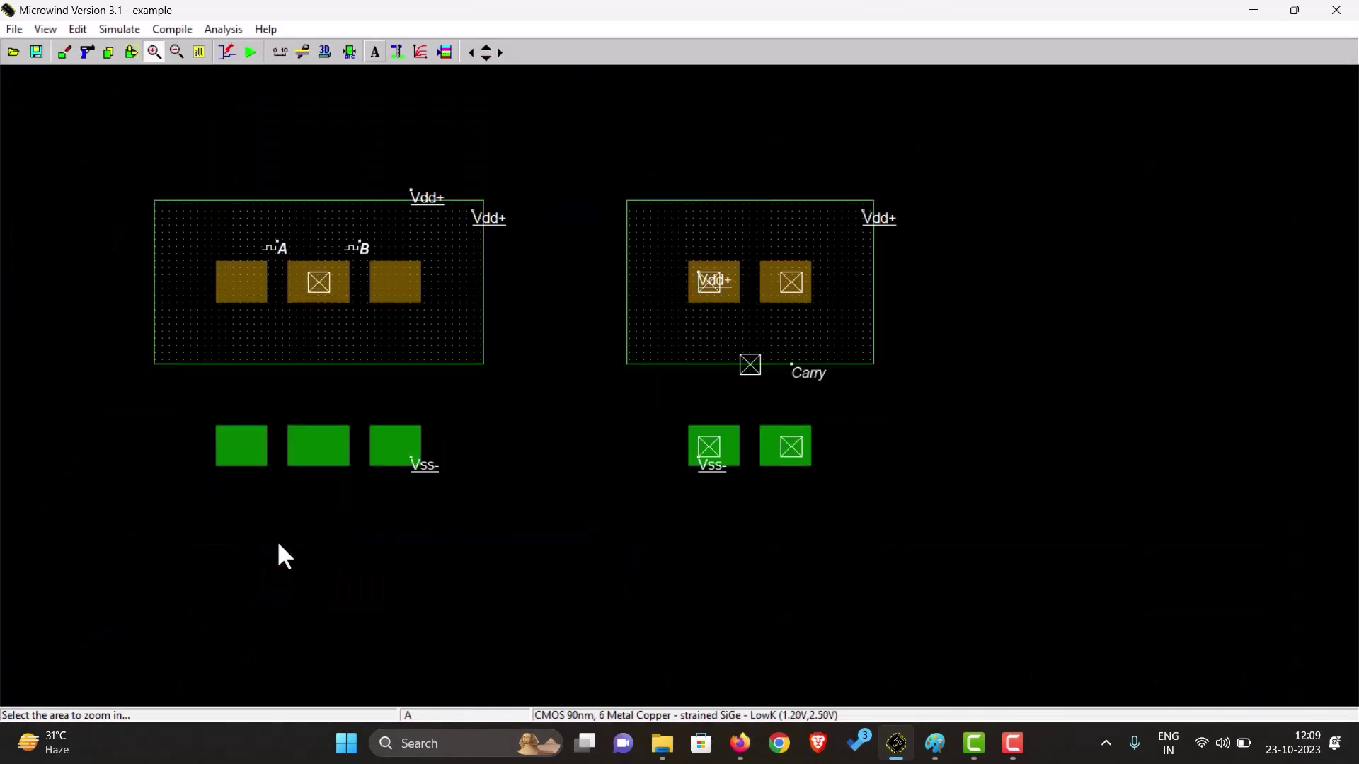
Delete the NAND's upper Metal 1 crosspiece and the upper Metal 1 box running to the inverter, leaving the thin strip.
left_click(173, 322)
left_click(305, 413)
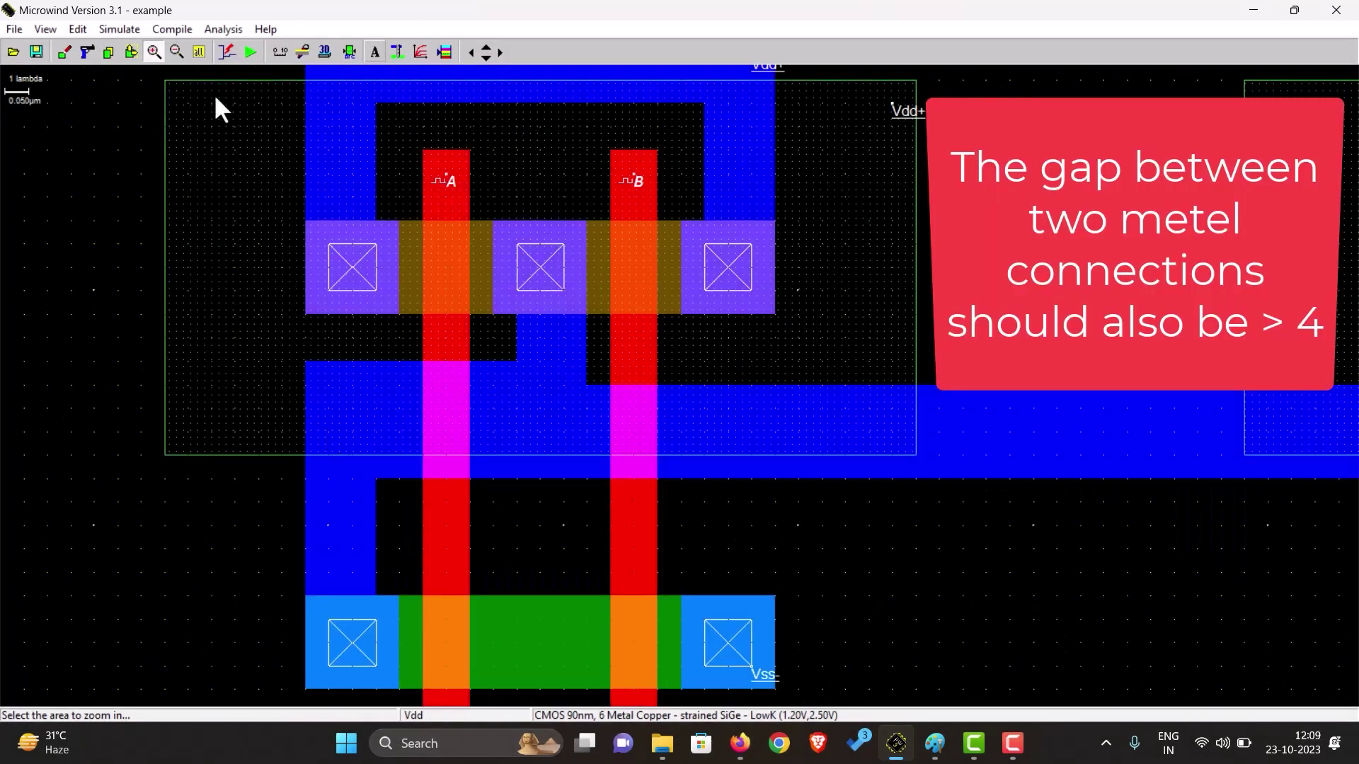
left_click(86, 54)
left_click(375, 409)
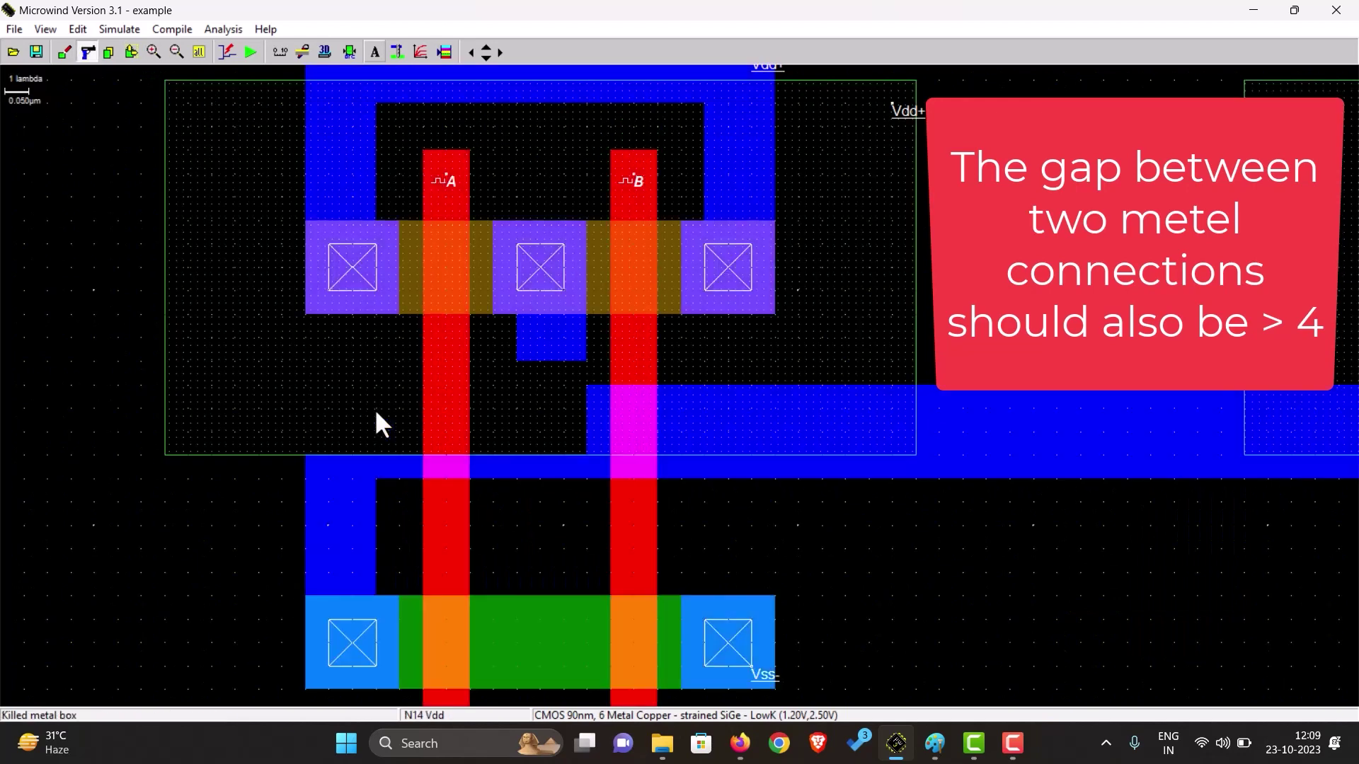
left_click(755, 411)
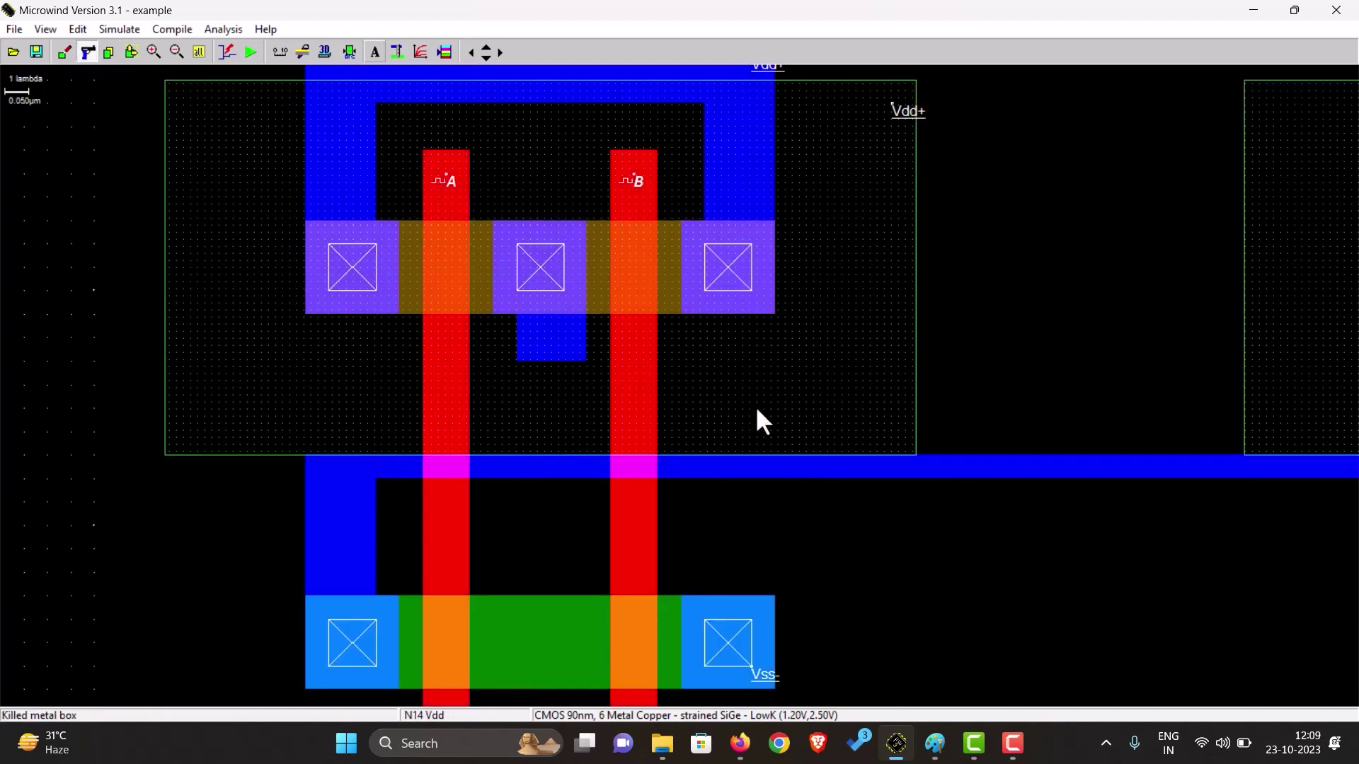
Redraw the NAND's Metal 1 crosspiece as a 12 x 2 lambda box and join it to the middle P+ contact with a 3 x 3 lambda box.
left_click(422, 53)
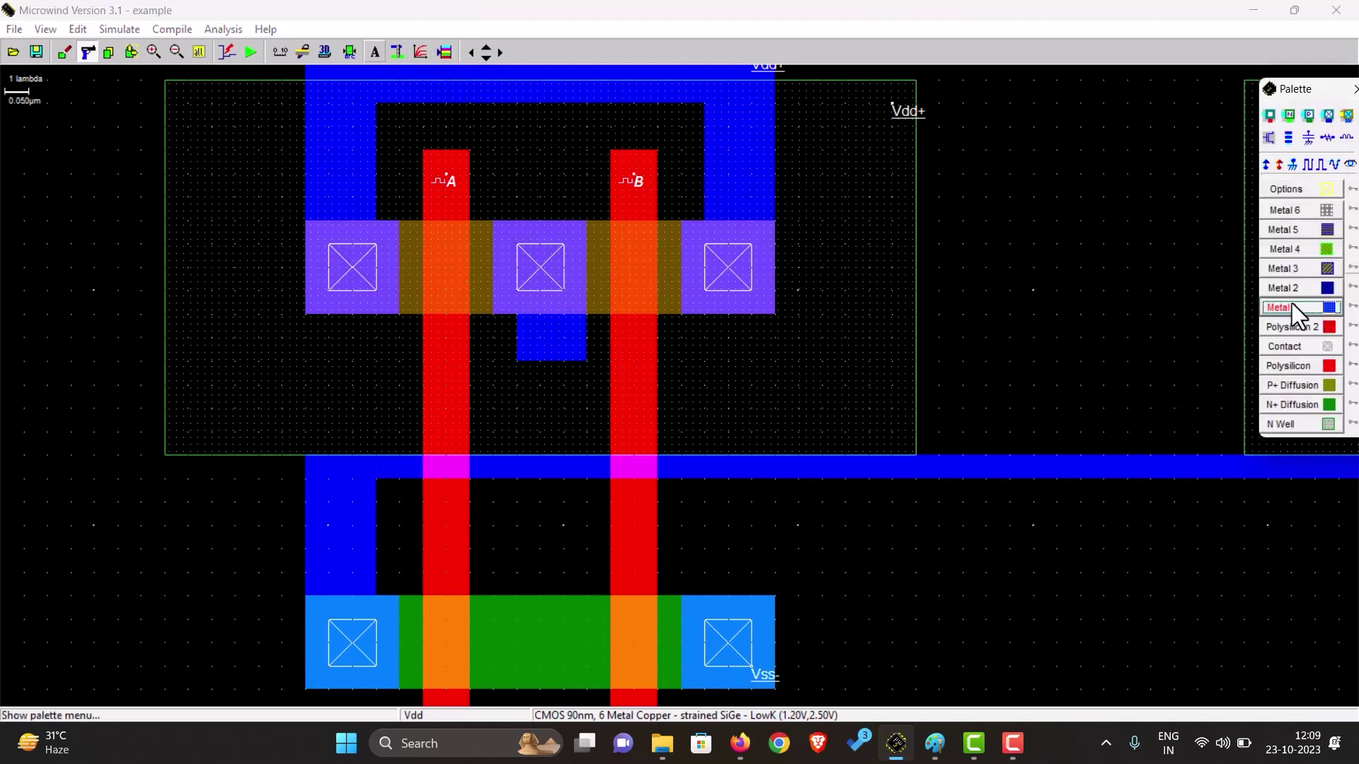
left_click(1292, 307)
left_click_drag(309, 459, 586, 406)
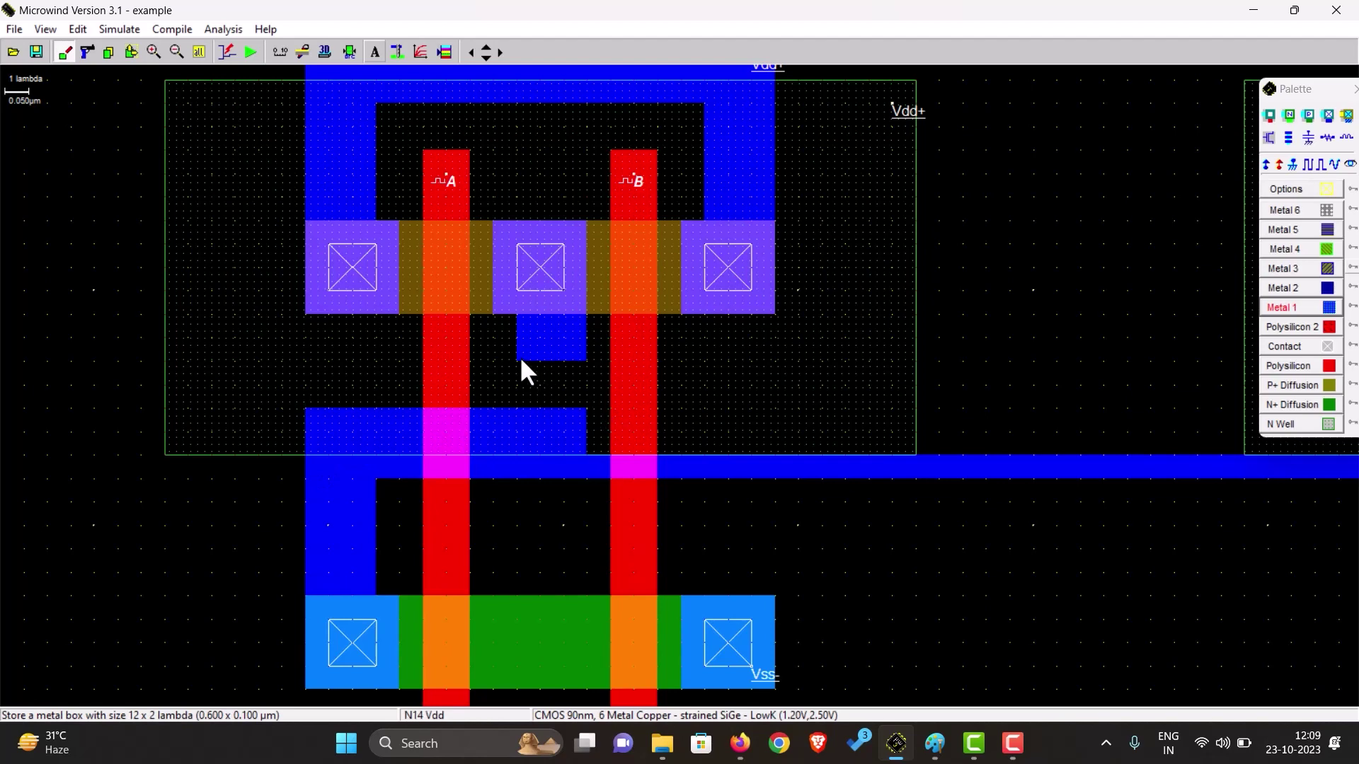
left_click_drag(517, 361, 585, 428)
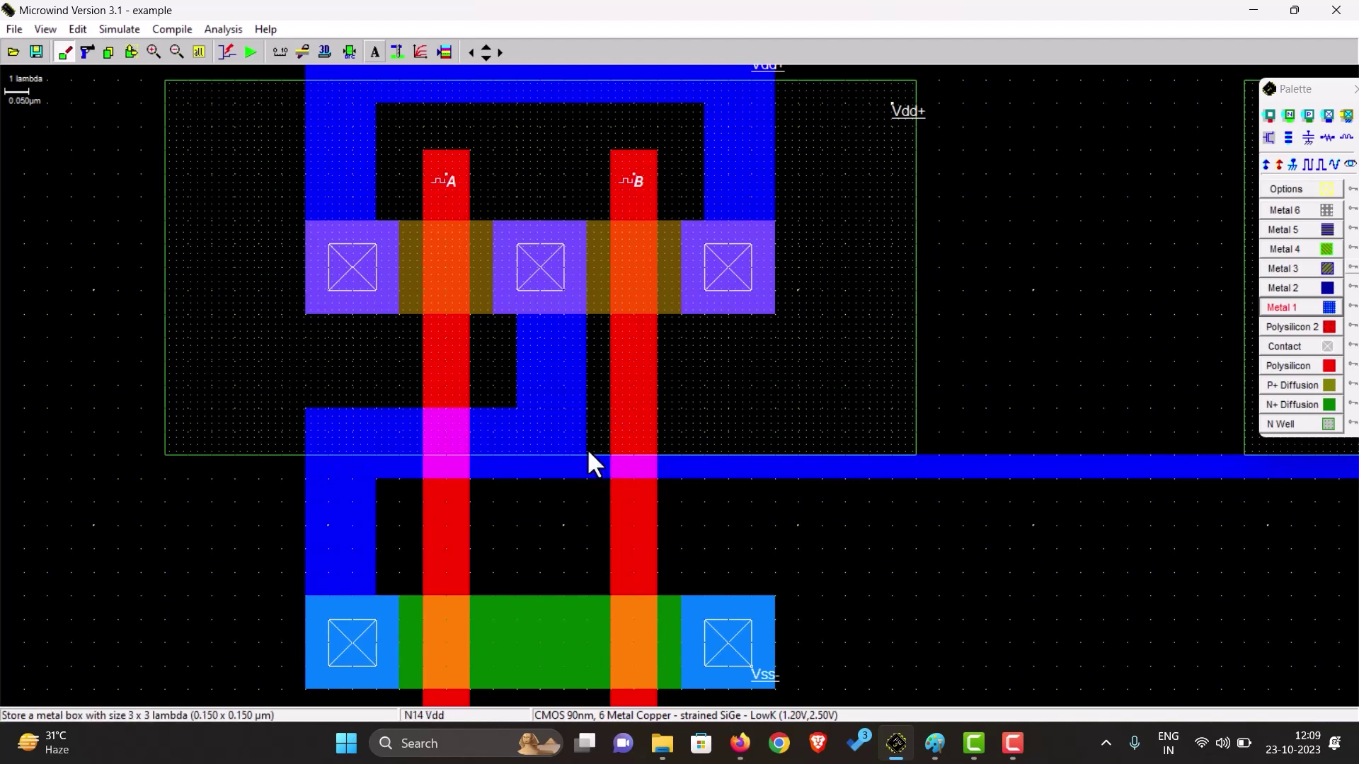
Widen the Metal 1 connection from the NAND output to the inverter's gate contact with a 42 x 2 lambda box.
left_click(176, 51)
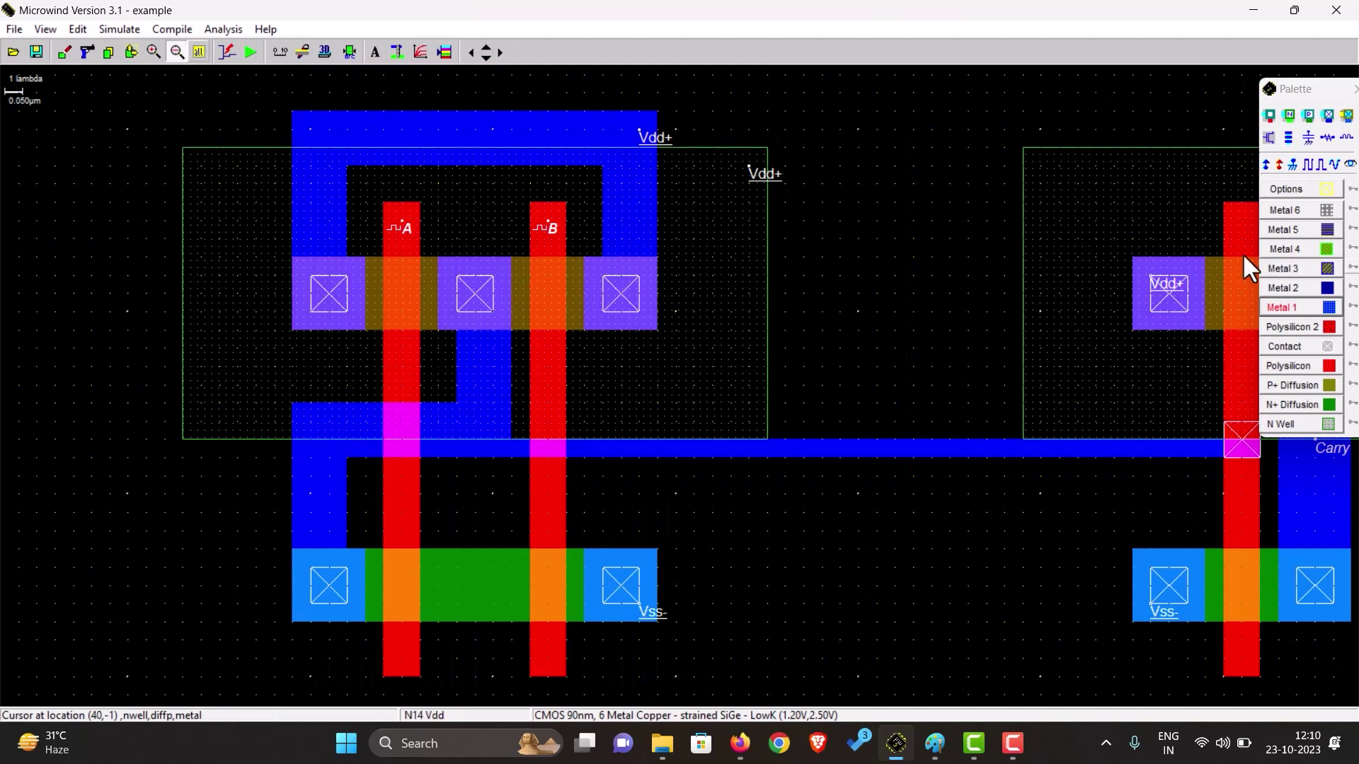
left_click(1292, 307)
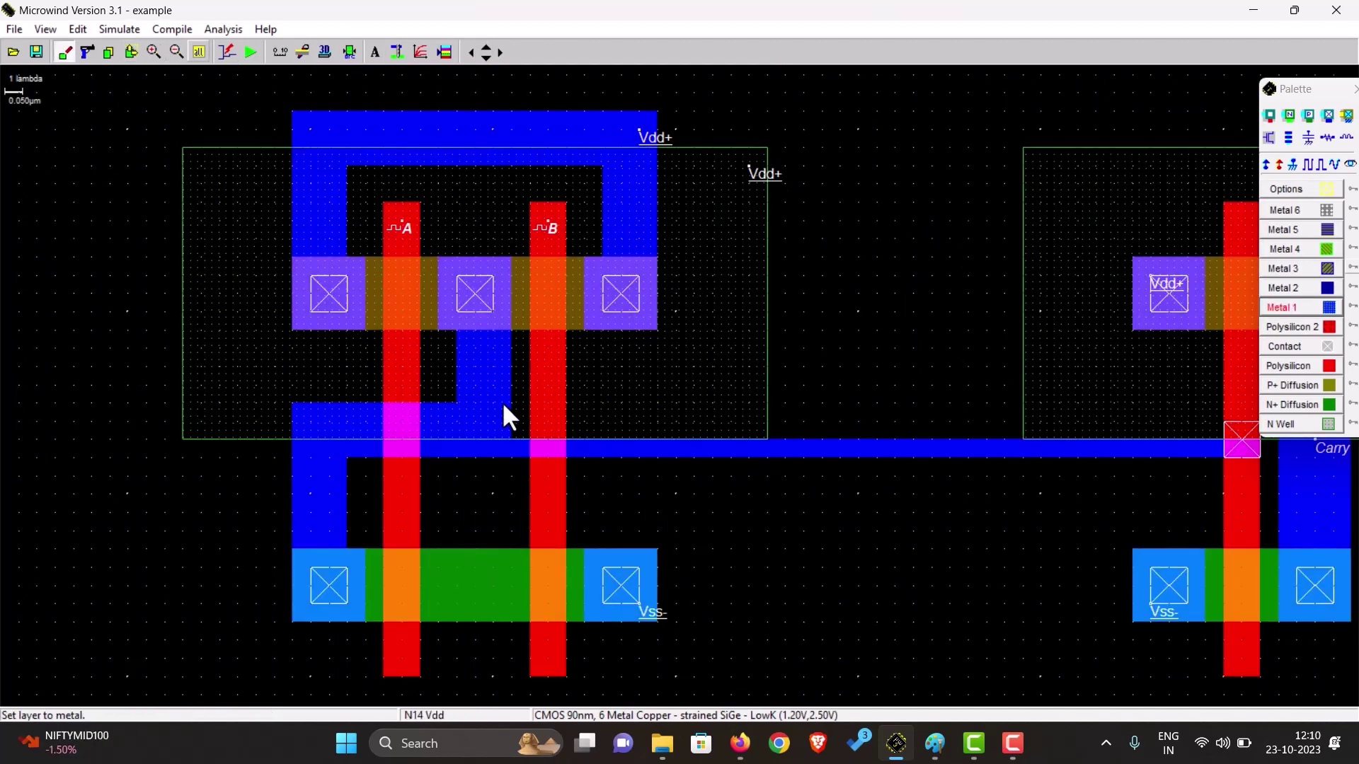
left_click_drag(496, 403, 1257, 435)
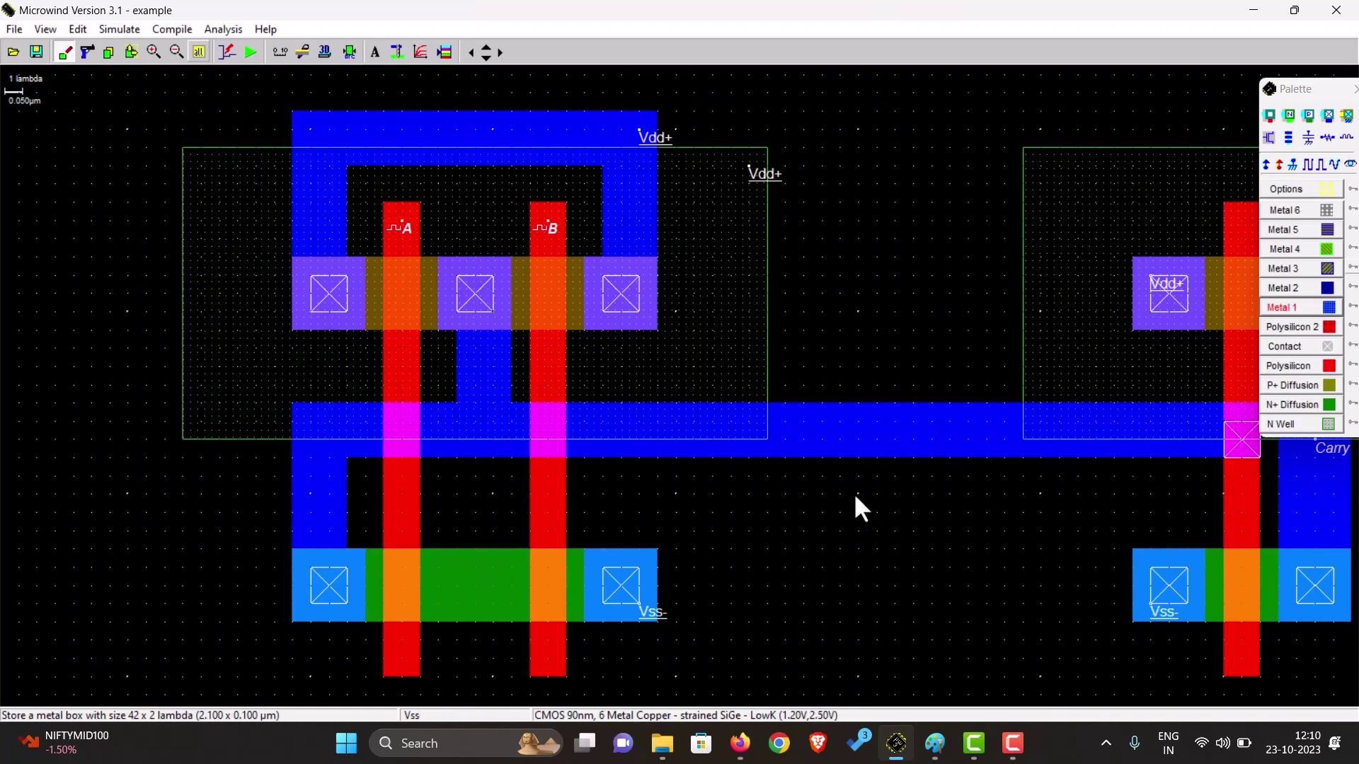
Rerun the analog simulation, examine the Carry and SUM waveforms against inputs A and B, and close the simulation window.
left_click(249, 53)
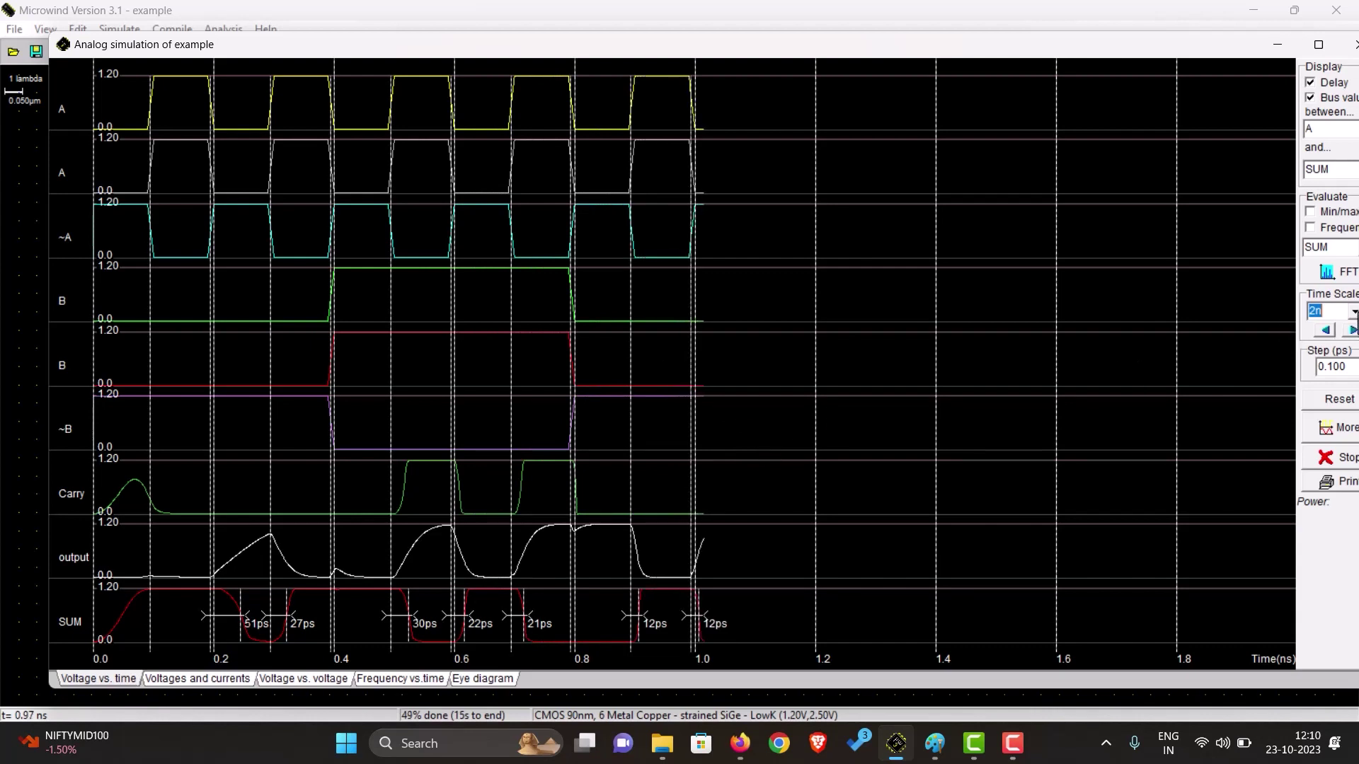
left_click(1353, 312)
left_click(1330, 330)
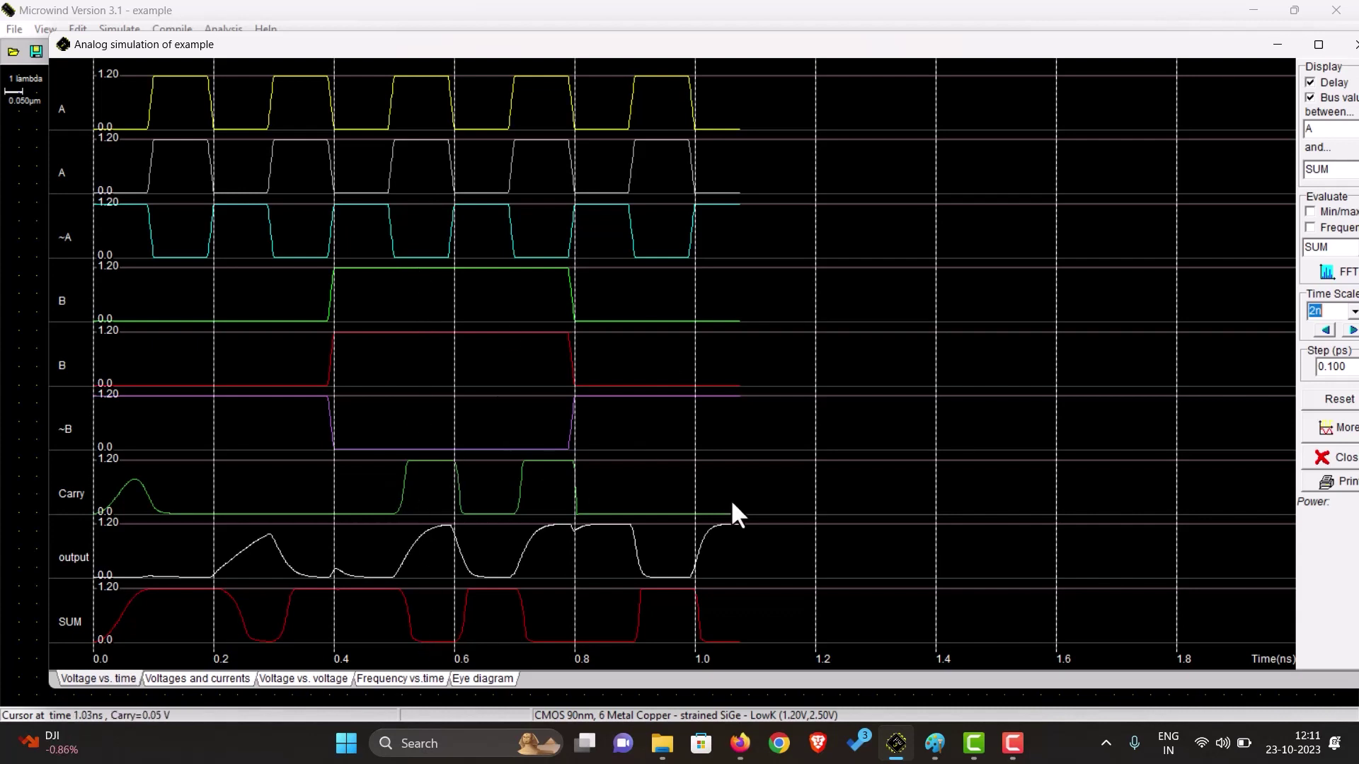
left_click_drag(905, 56, 875, 58)
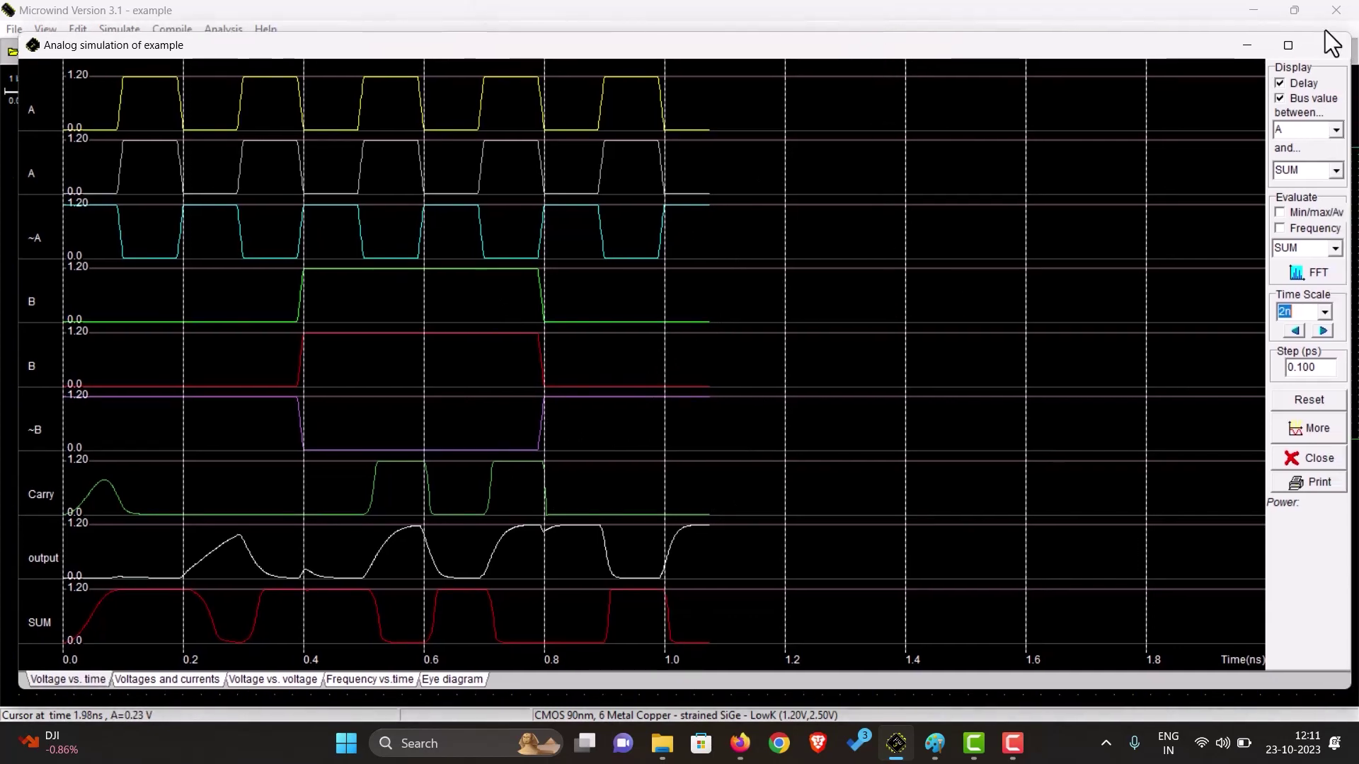
left_click(1329, 46)
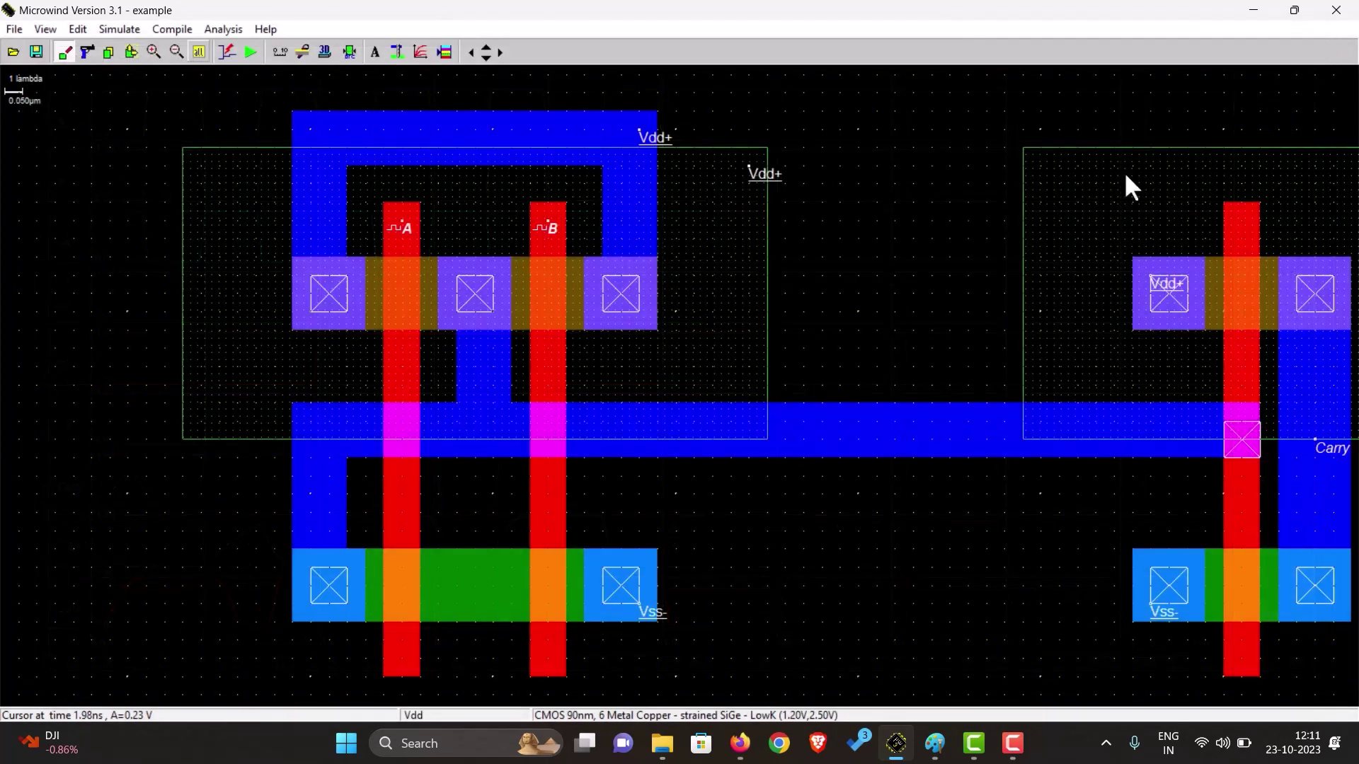